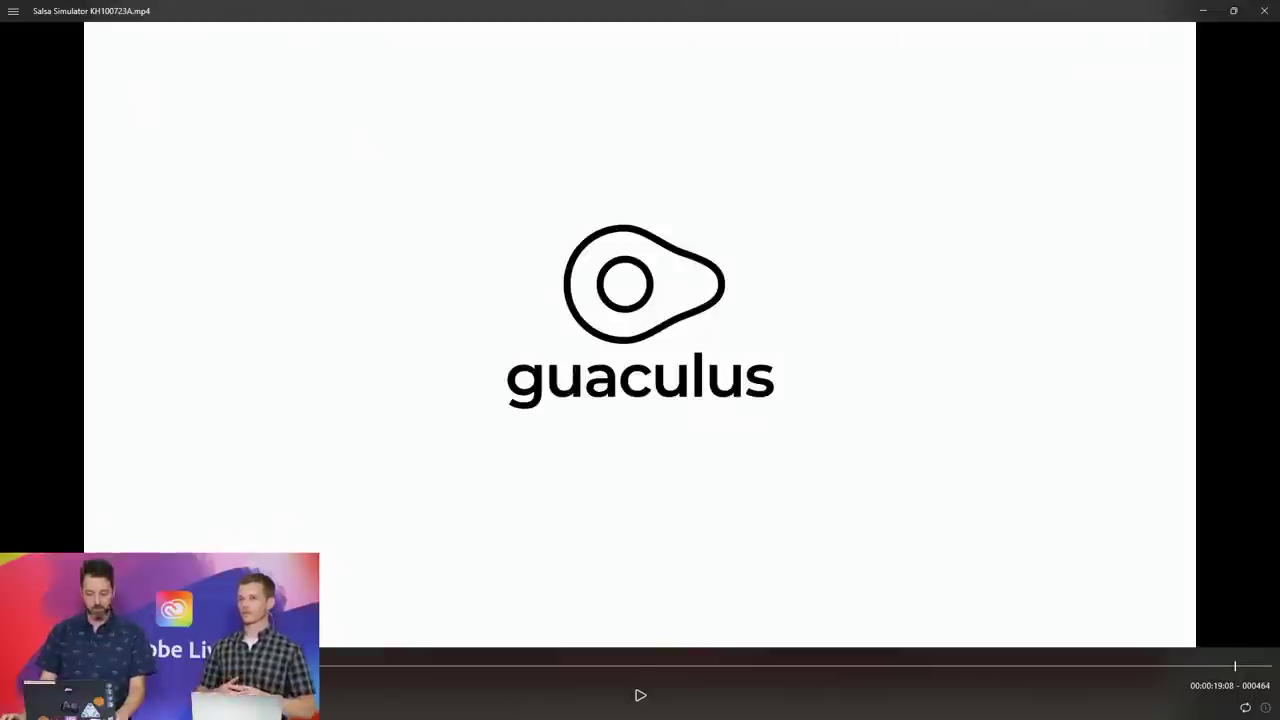
- Close the preview of Cinco de Mayo Typeface.png and return to the Salsa Simulator KH100723A.mp4 video
left_click(1210, 11)
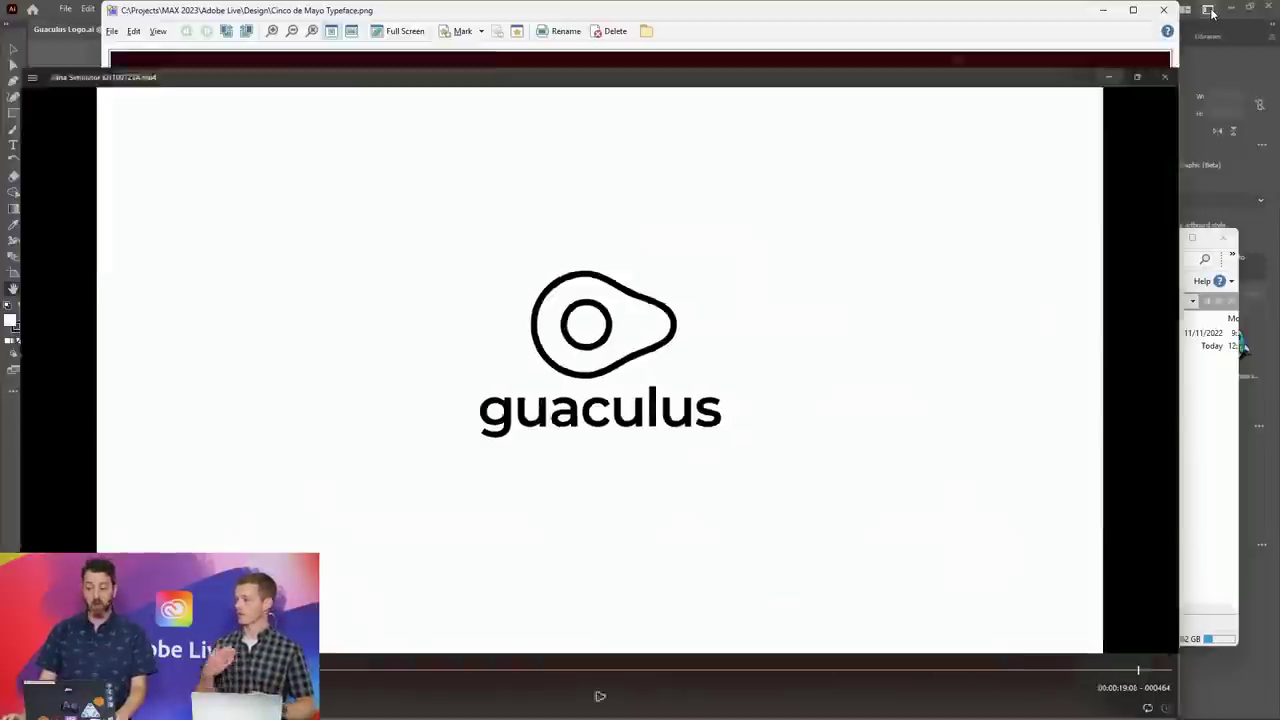
left_click(1163, 10)
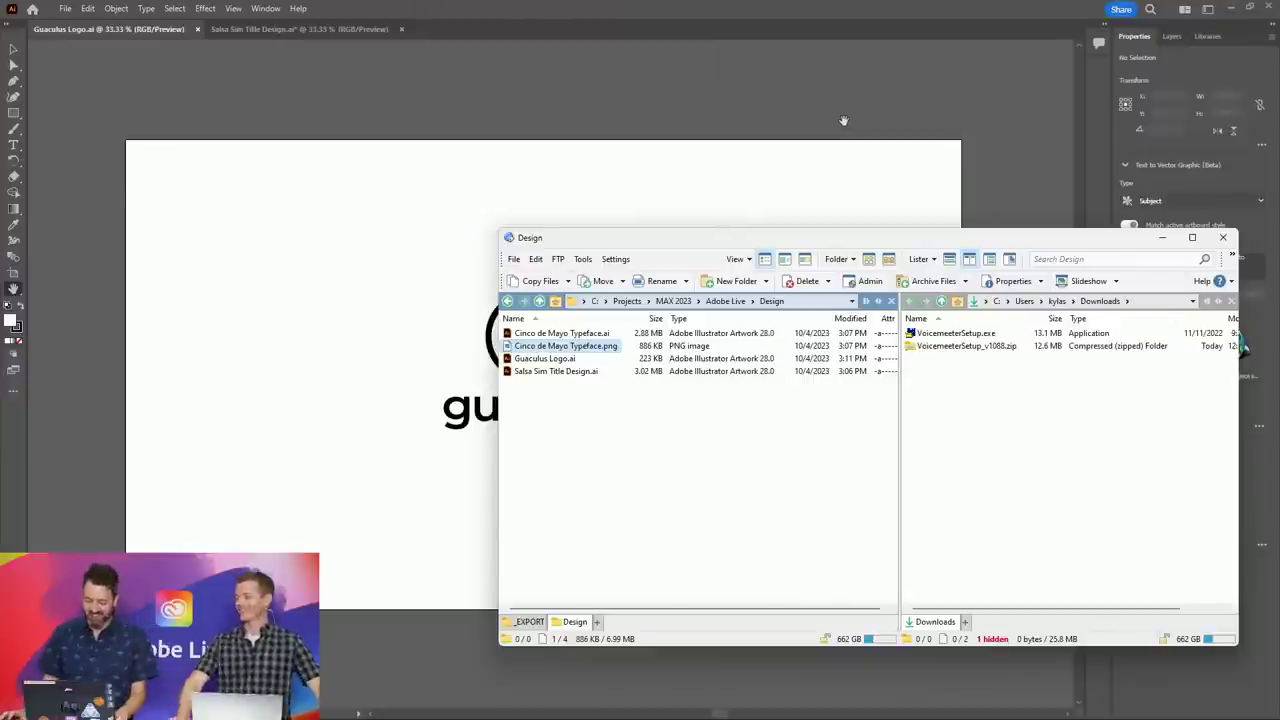
left_click(699, 493)
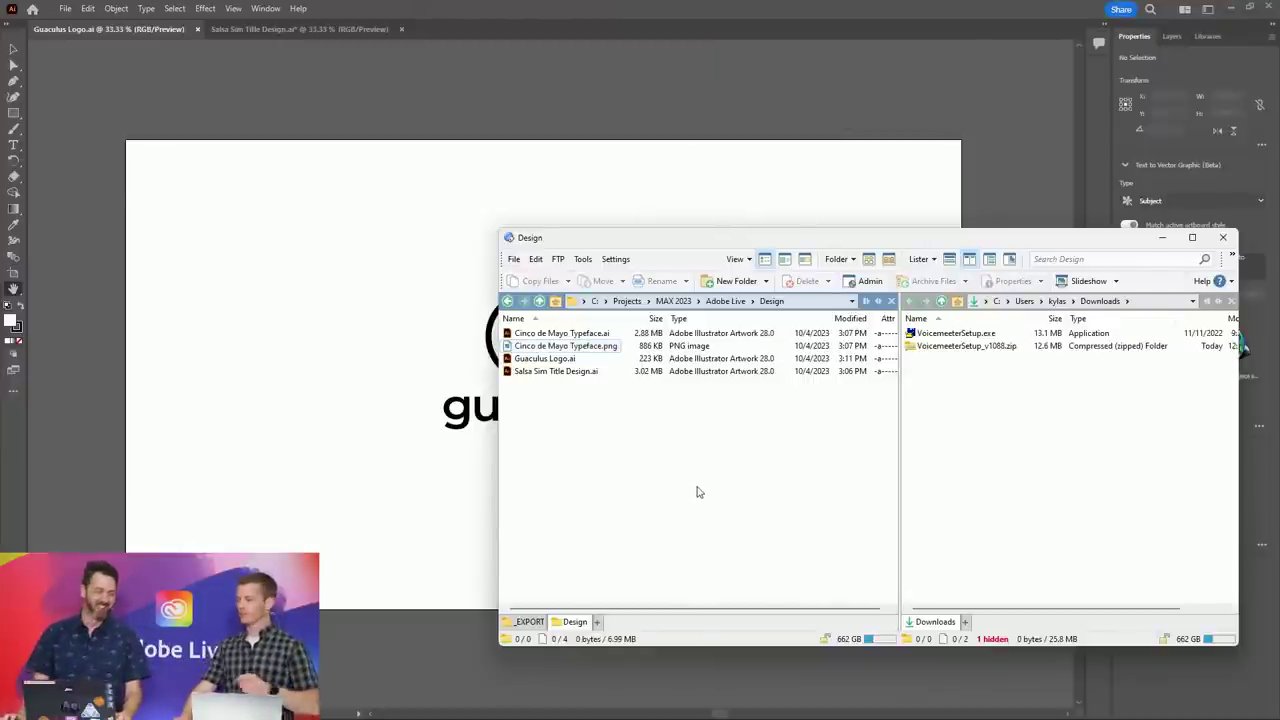
key("alt+Tab")
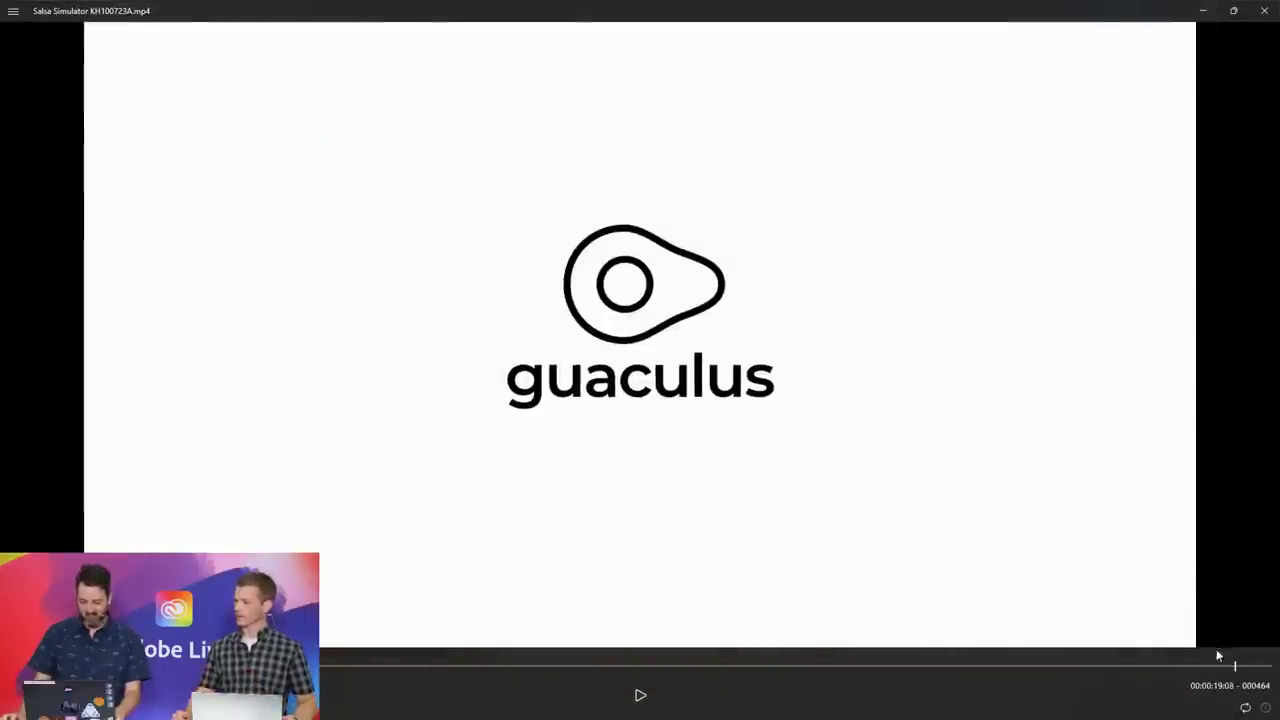
- Review the end of the Salsa Simulator video, from the Salsa Simulator title card to the guaculus logo
left_click_drag(1234, 667, 1177, 668)
key("Right")
key("Right")
key("Right")
key("Right")
key("Right")
key("Right")
key("Right")
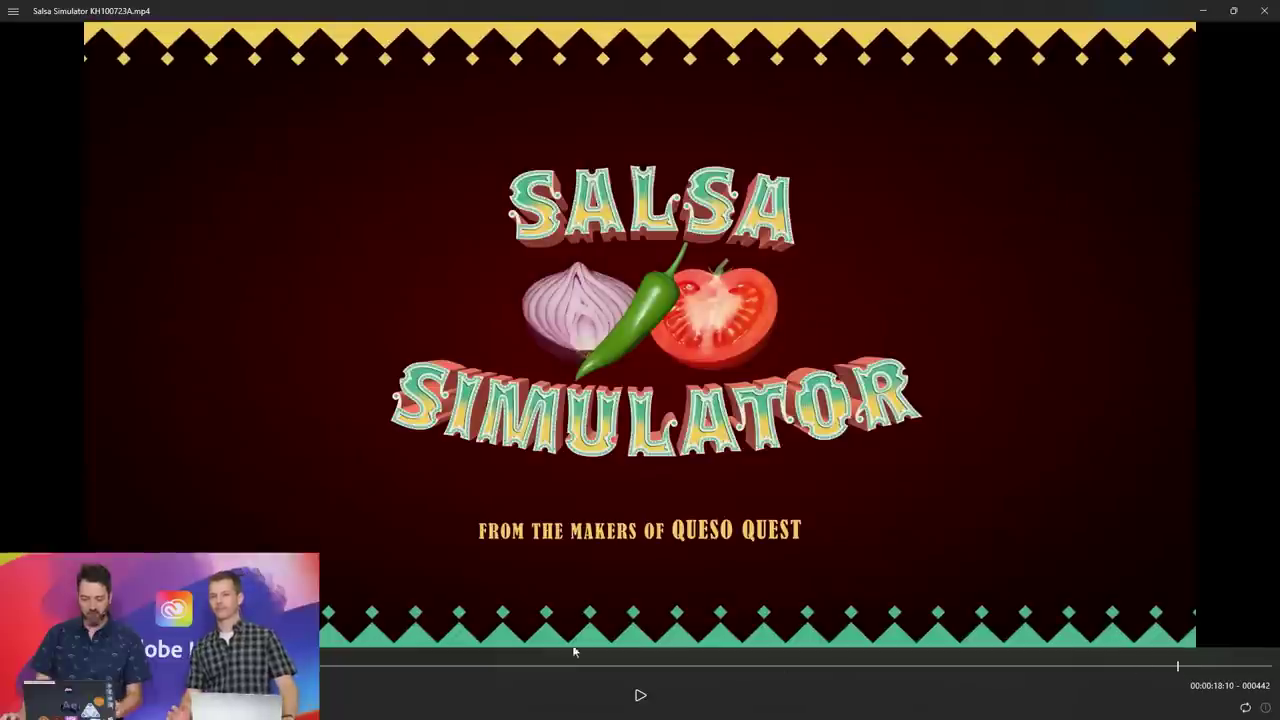
left_click(640, 695)
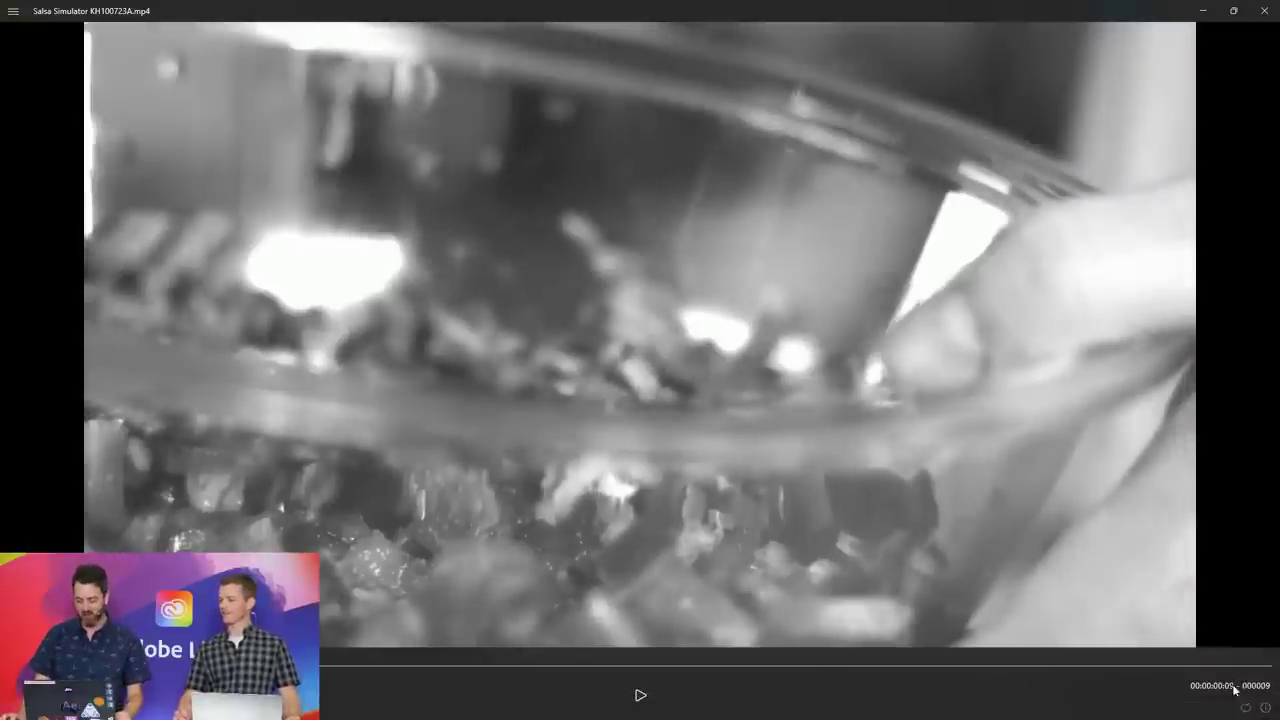
left_click(1198, 666)
left_click_drag(1183, 668, 1238, 667)
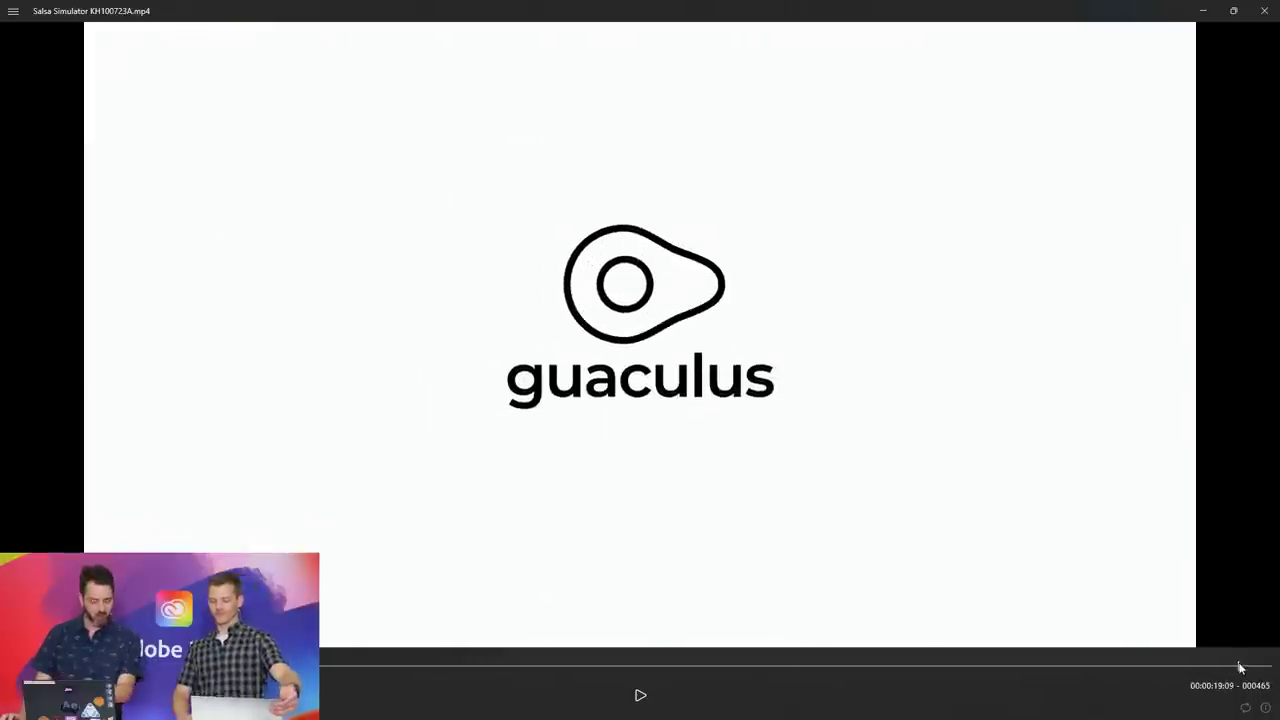
- Switch to Guaculus Logo.ai in Illustrator and examine the layer structure of the logo artwork
key("alt+Tab")
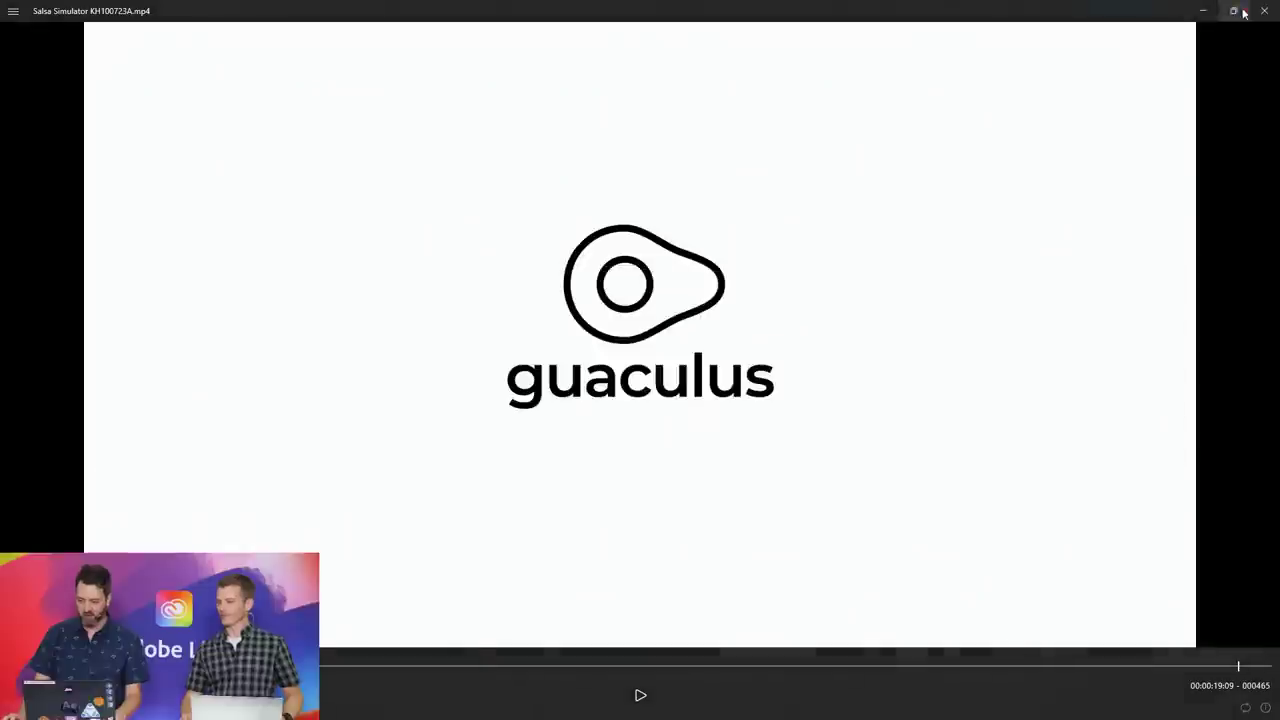
left_click(1204, 10)
left_click(760, 20)
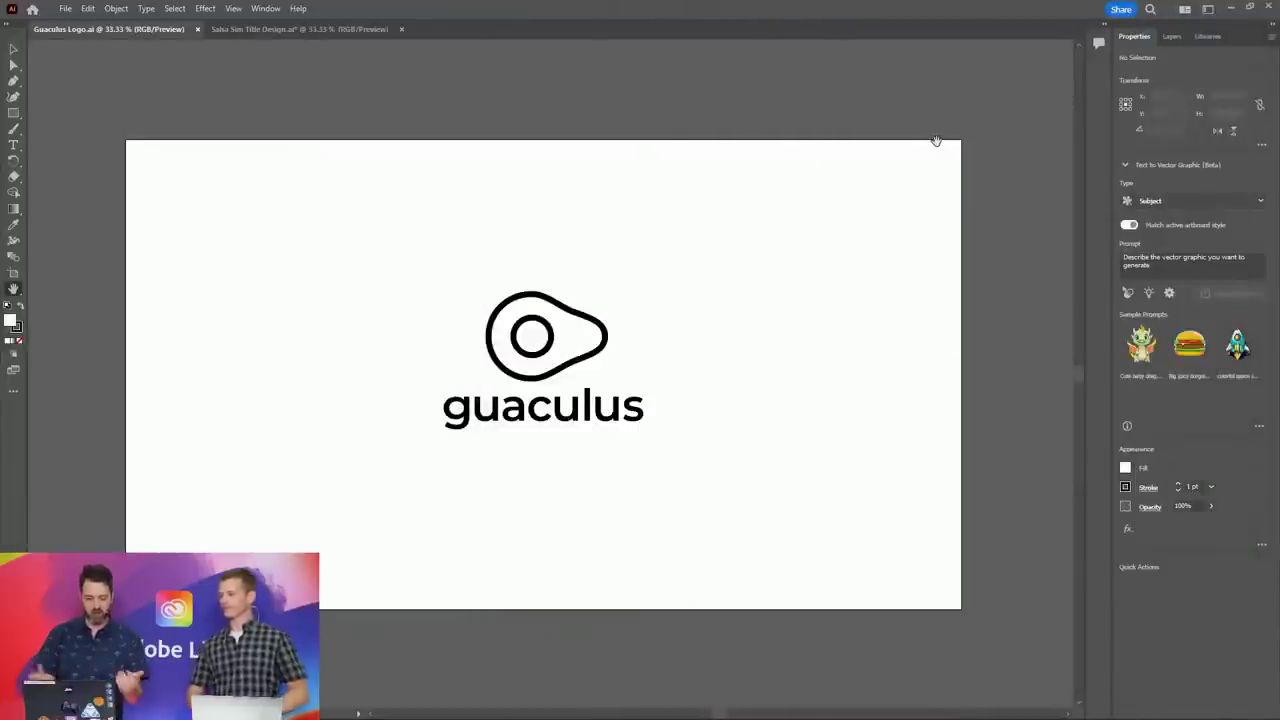
left_click(1172, 37)
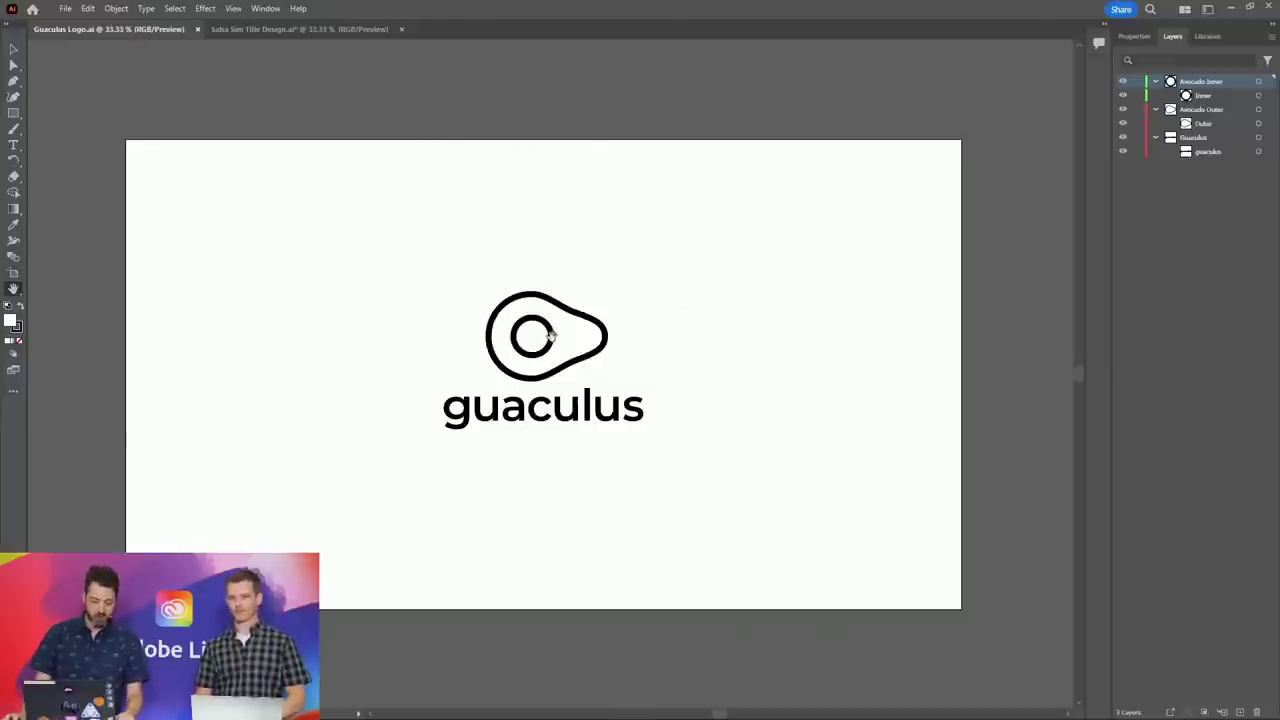
key("v")
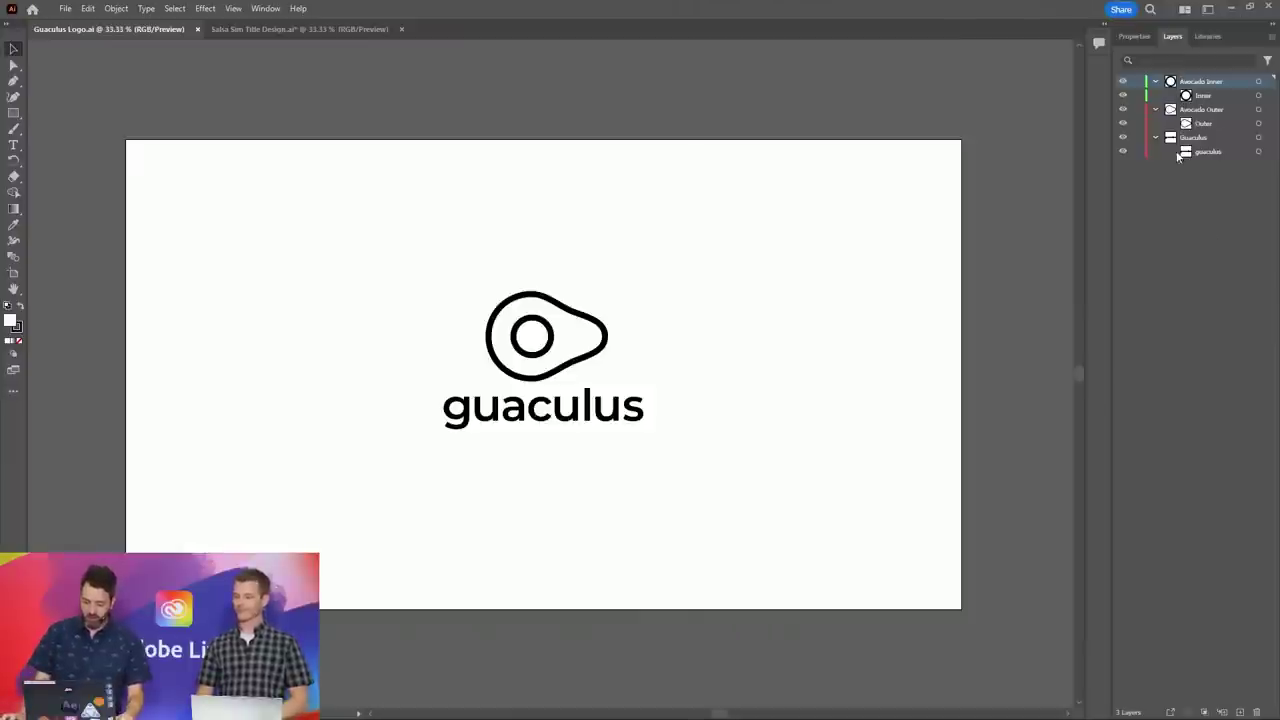
- Switch to Premiere Pro and preview the SalsaSim 1 Rough Edit sequence up to its placeholder title
key("alt+Tab")
key("alt+Tab")
key("alt+Tab")
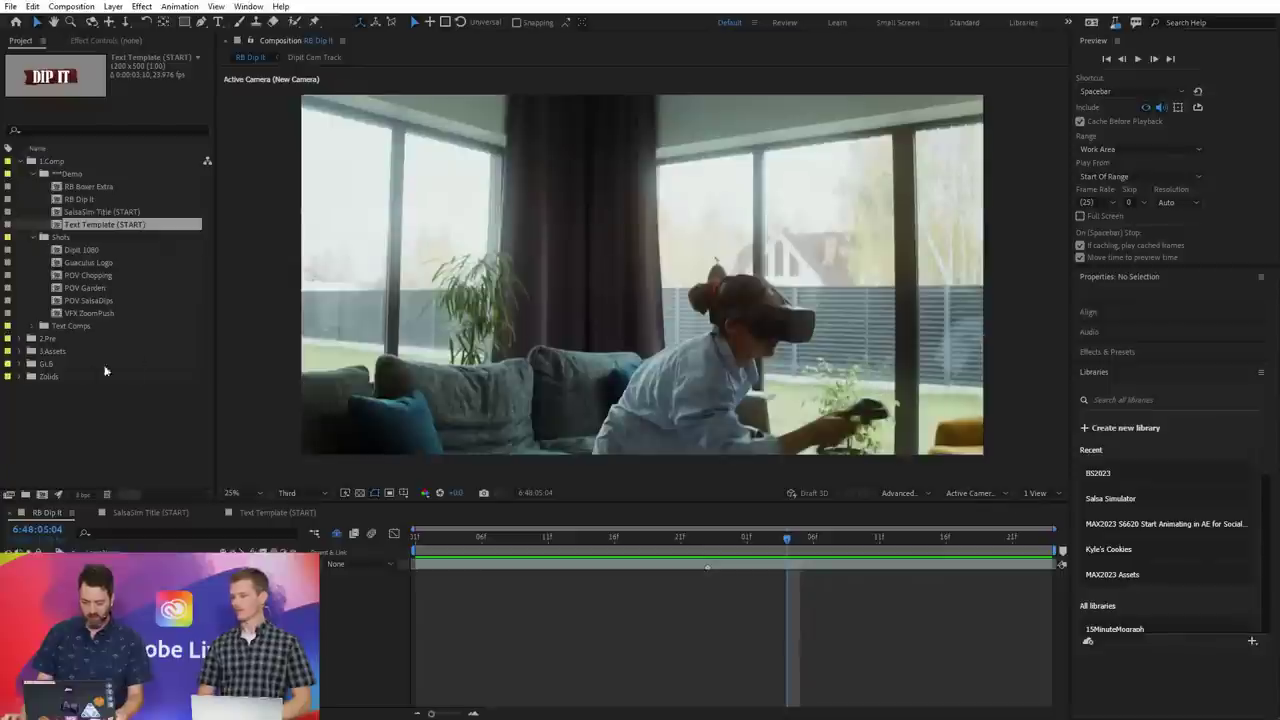
key("alt+Tab")
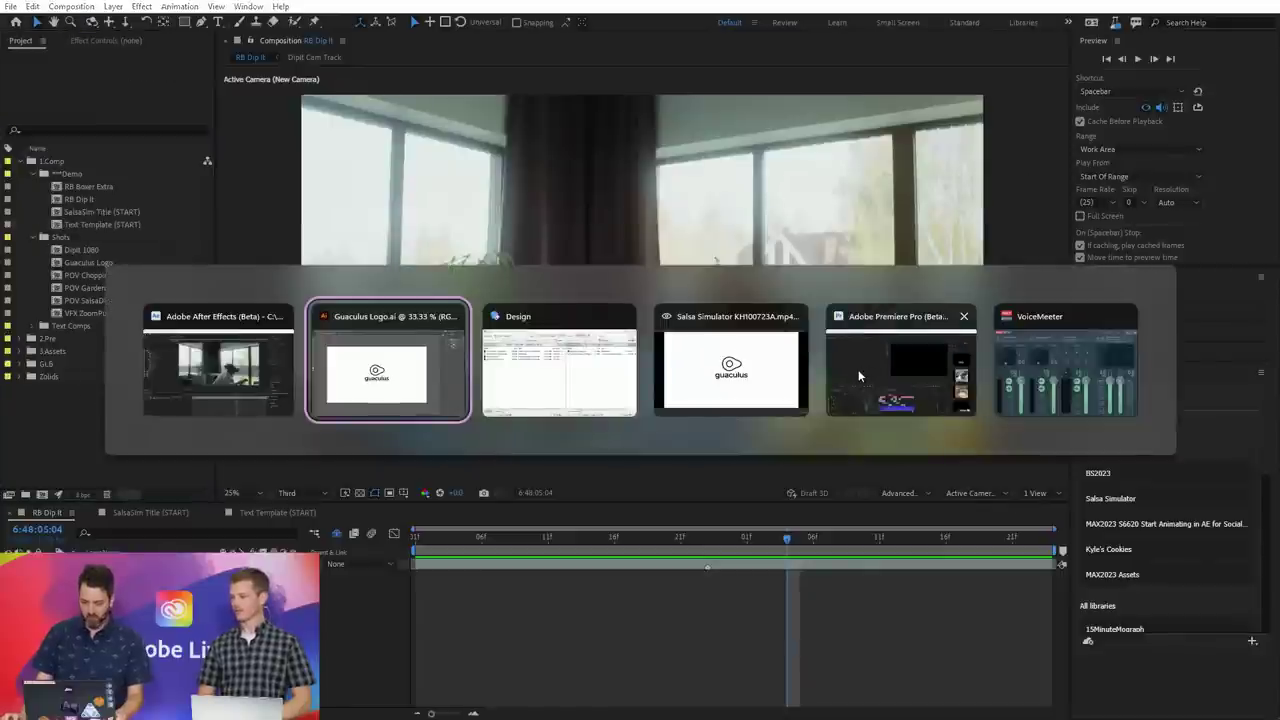
left_click(858, 371)
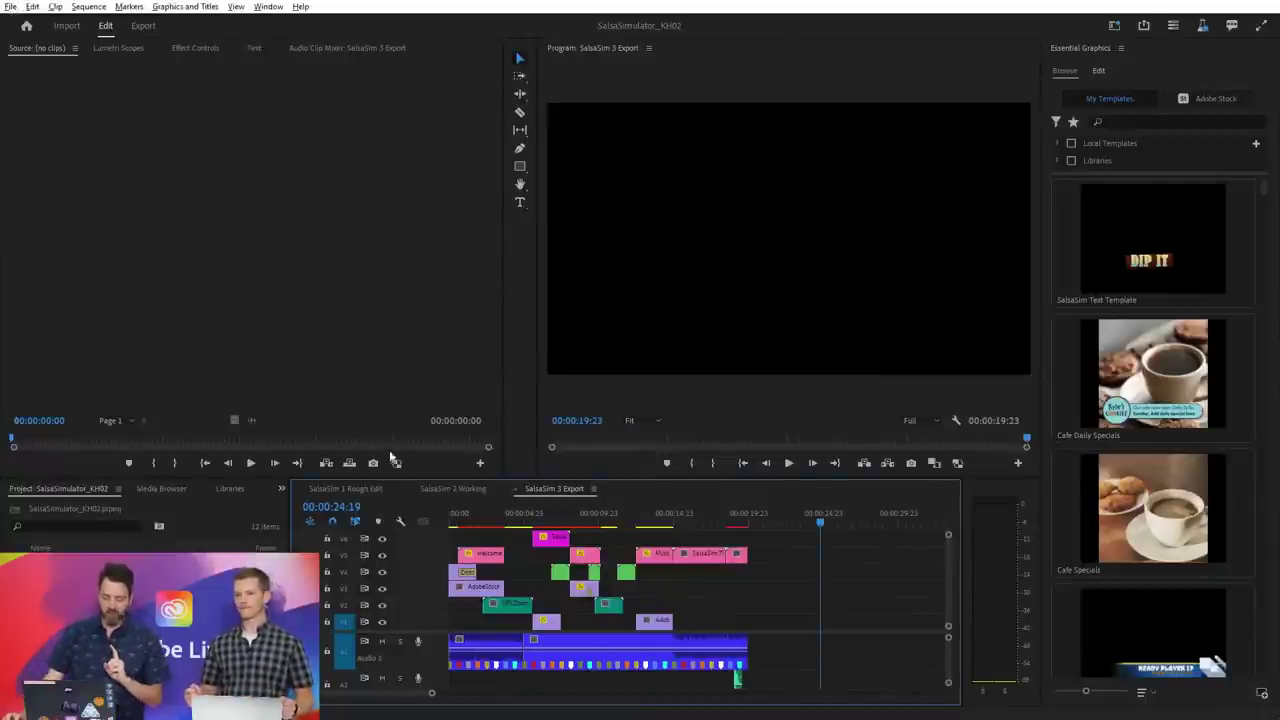
left_click(374, 490)
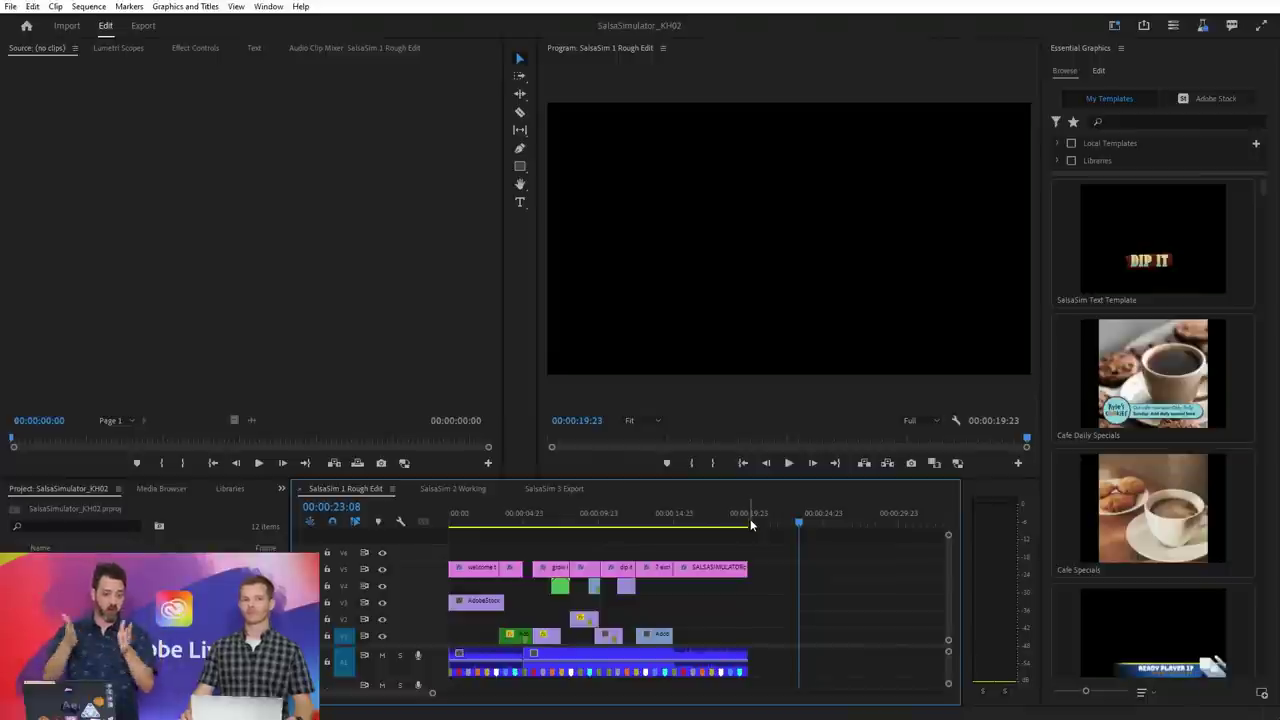
left_click_drag(465, 520, 615, 519)
key("Down")
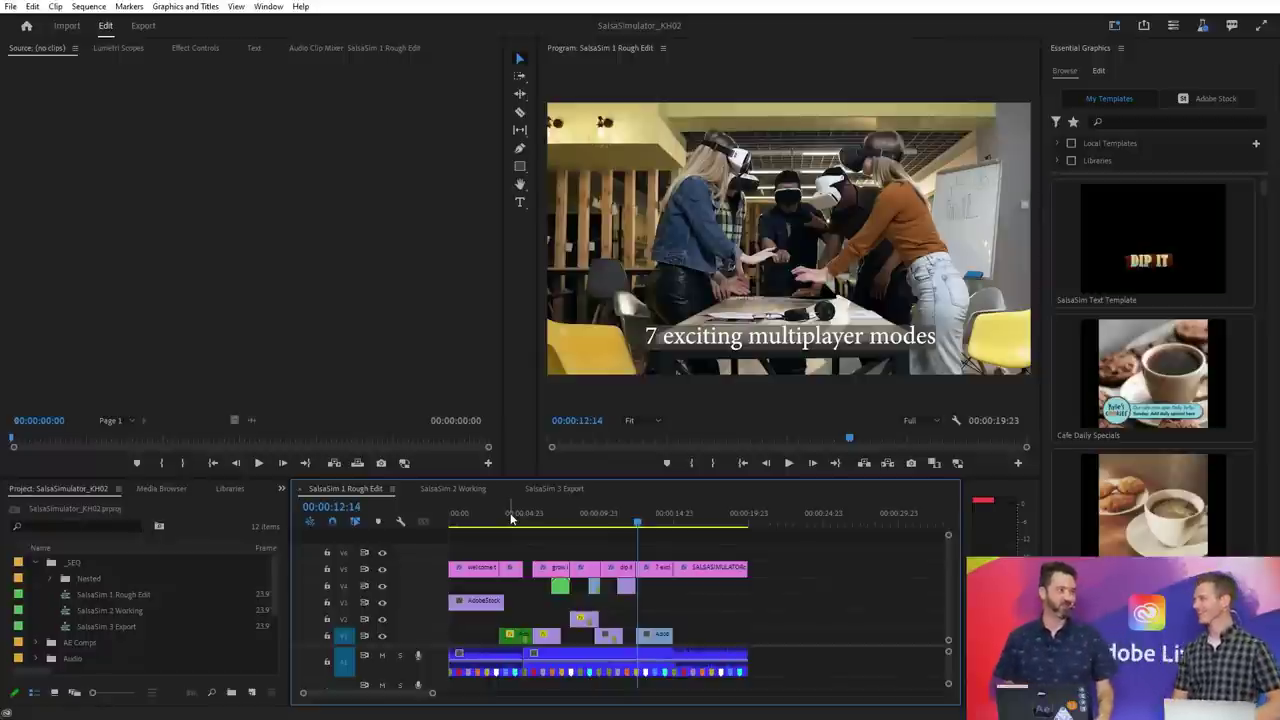
key("space")
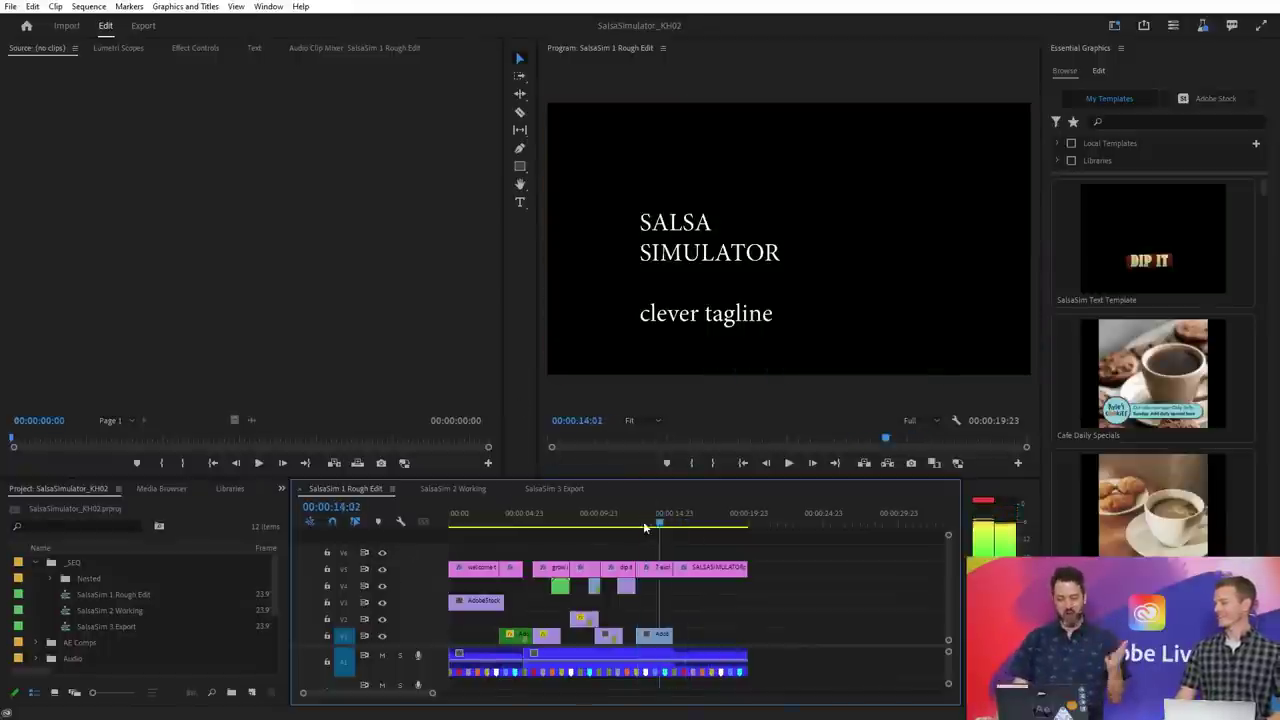
left_click_drag(688, 527, 700, 527)
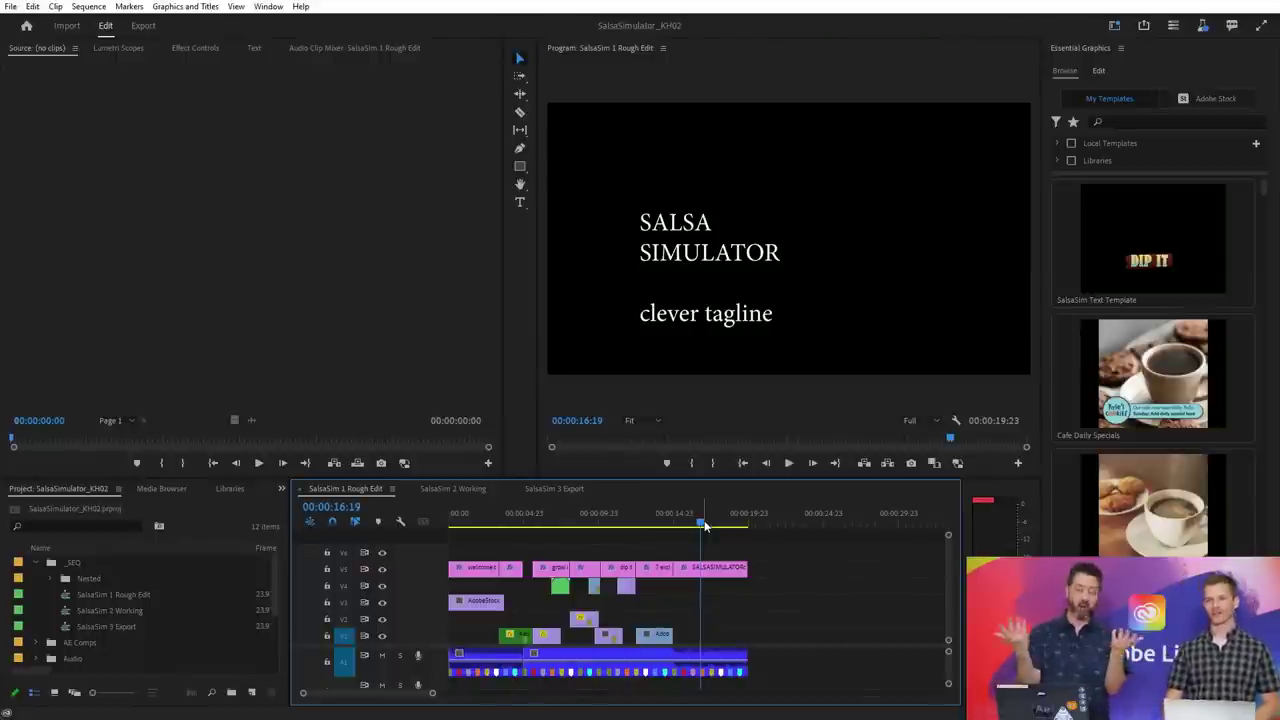
- Examine the SalsaSim 2 Working sequence in an enlarged timeline and bring up the SalsaSim 3 Export sequence
left_click(460, 489)
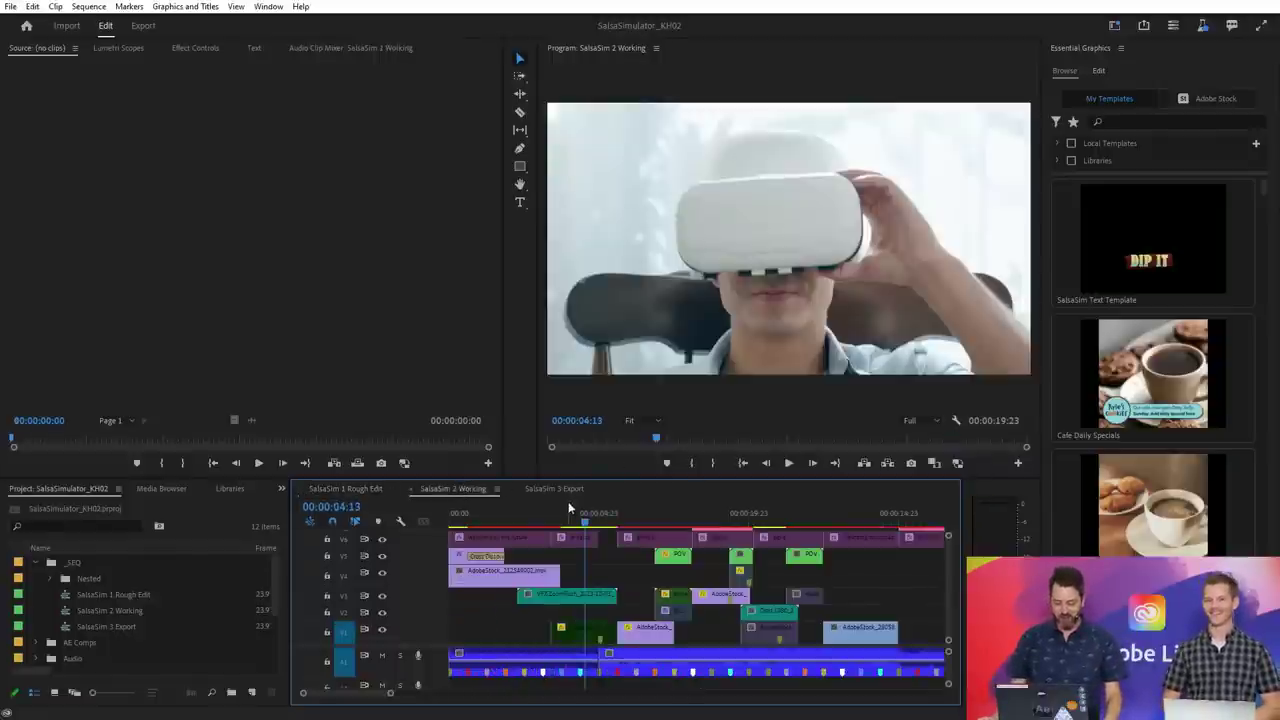
key("grave")
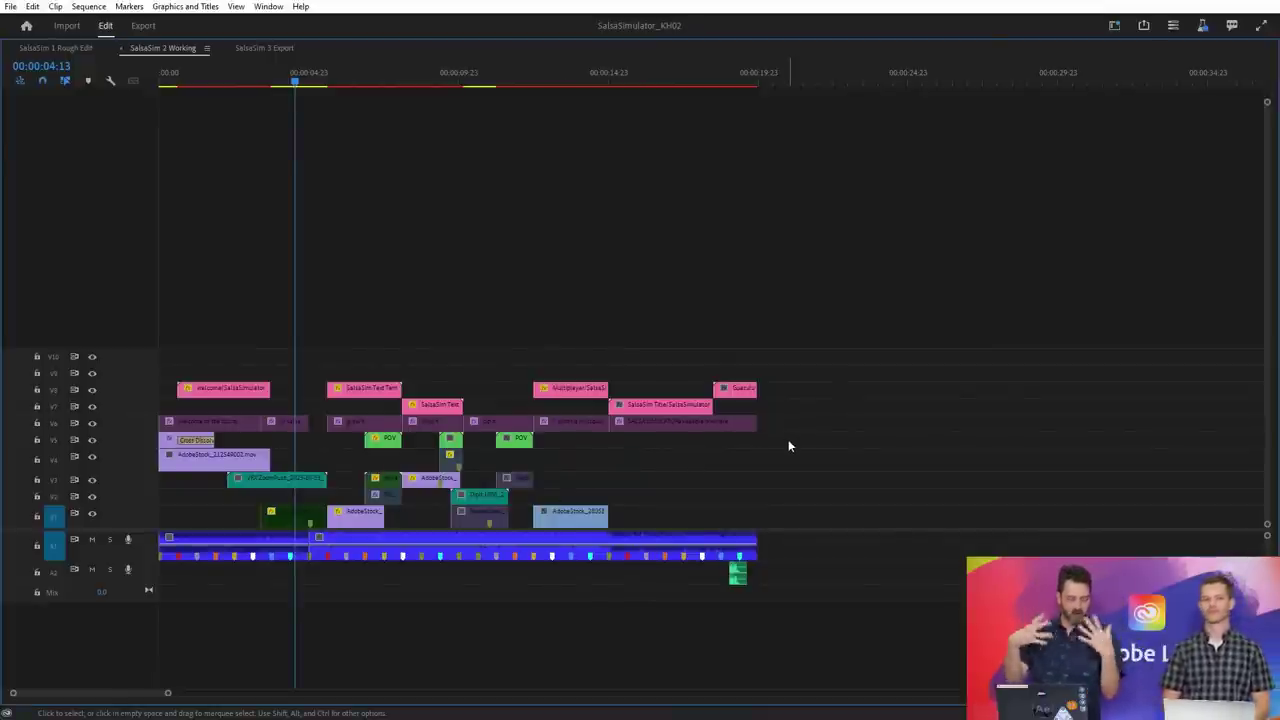
key("grave")
left_click(574, 490)
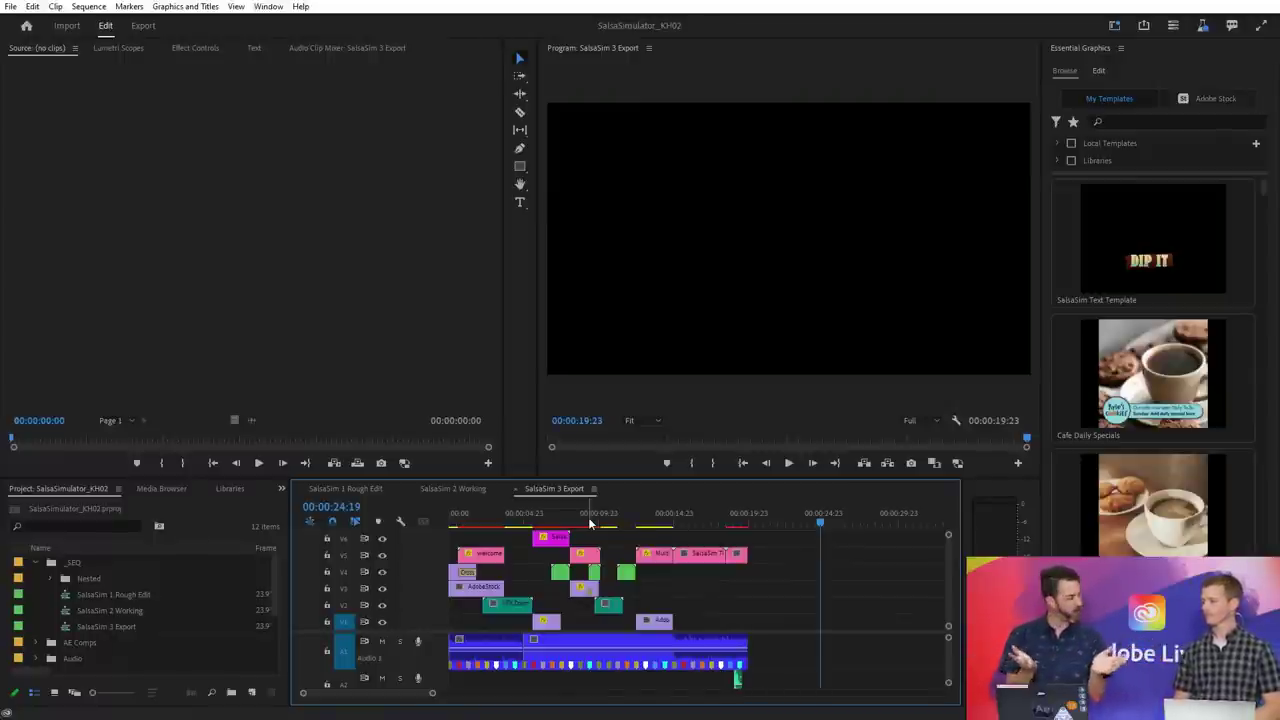
- Switch to After Effects and collapse the Shots and ***Demo folders in the project
left_click(10, 6)
left_click(244, 412)
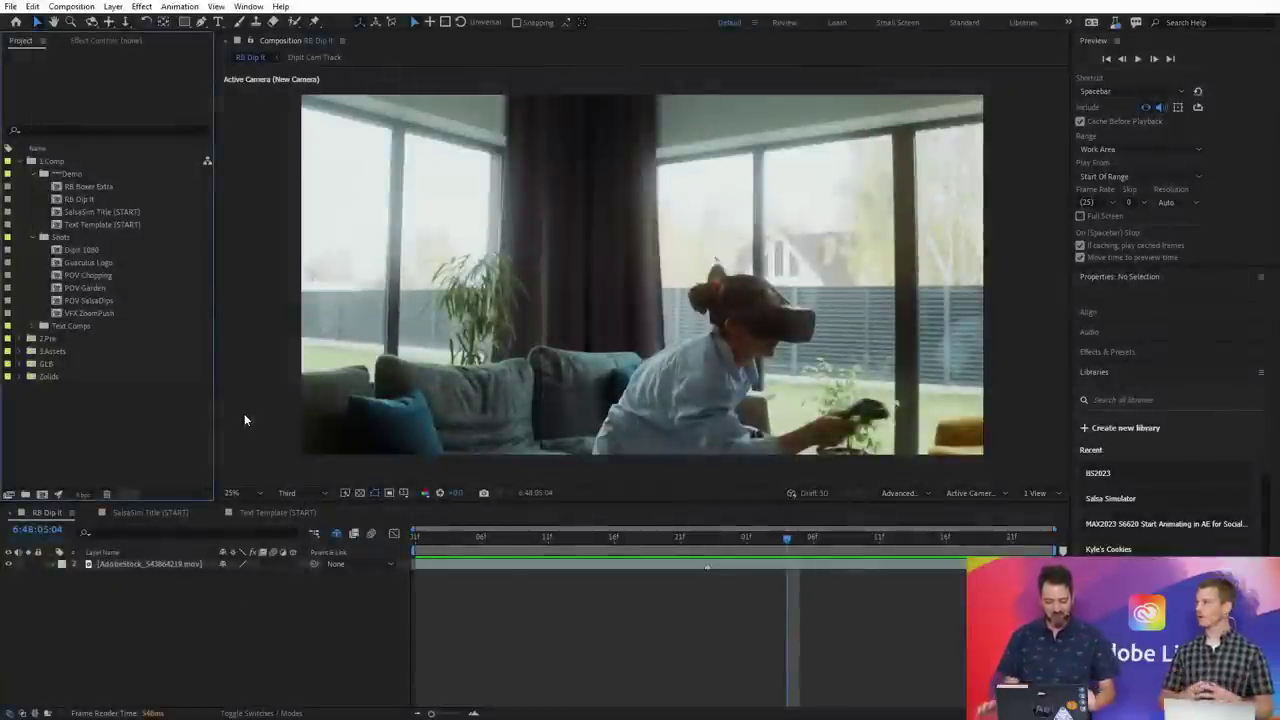
left_click(33, 237)
left_click(34, 174)
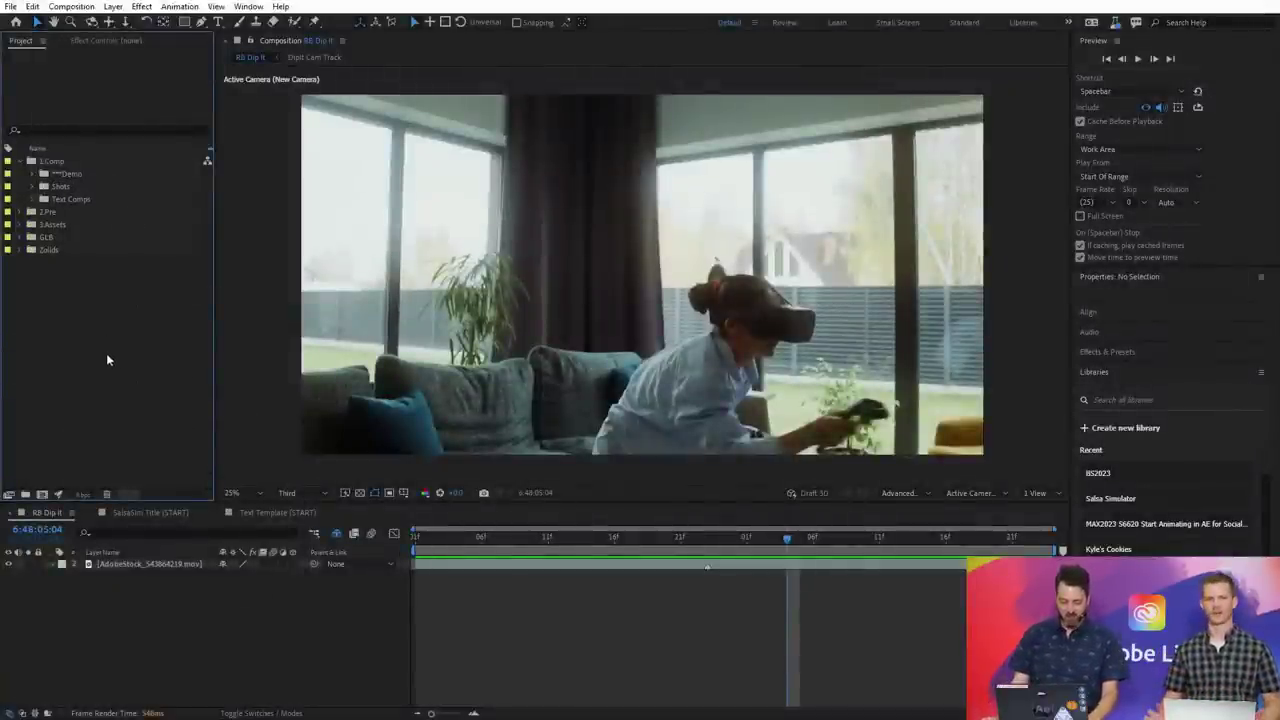
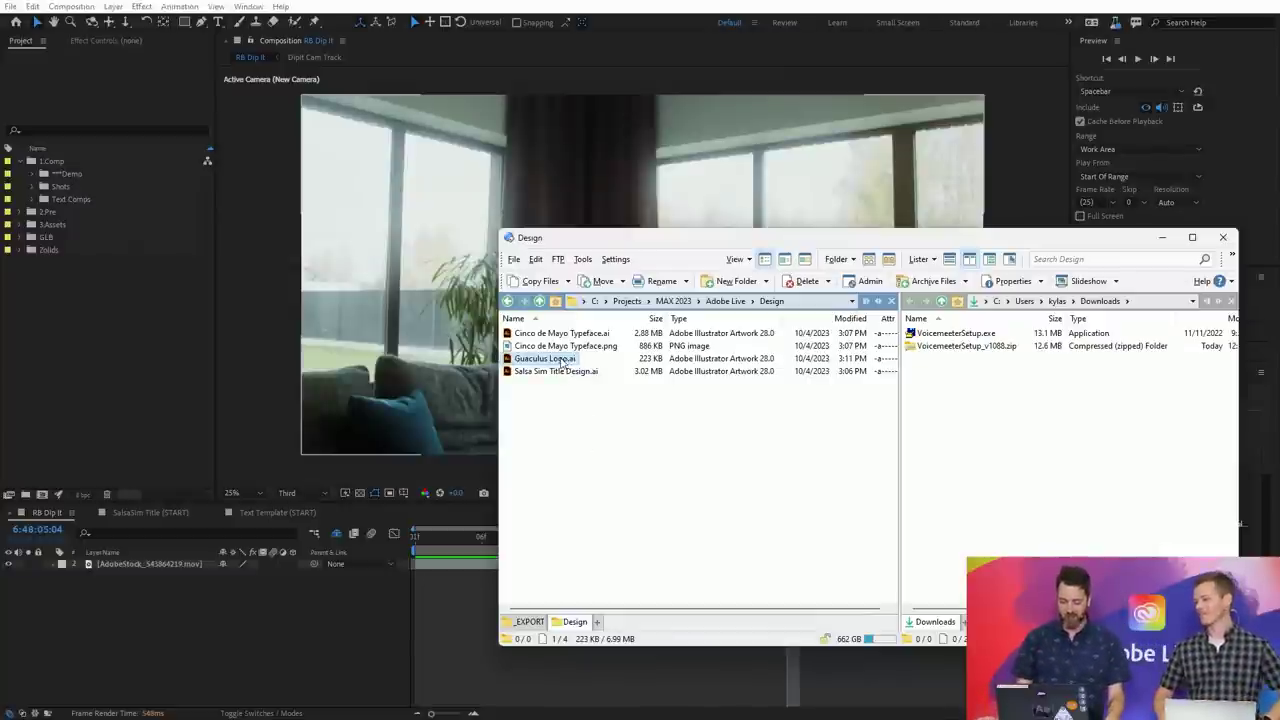
- Import Guaculus Logo.ai as a Composition with Layer Size footage dimensions and open the imported composition
left_click_drag(563, 360, 120, 359)
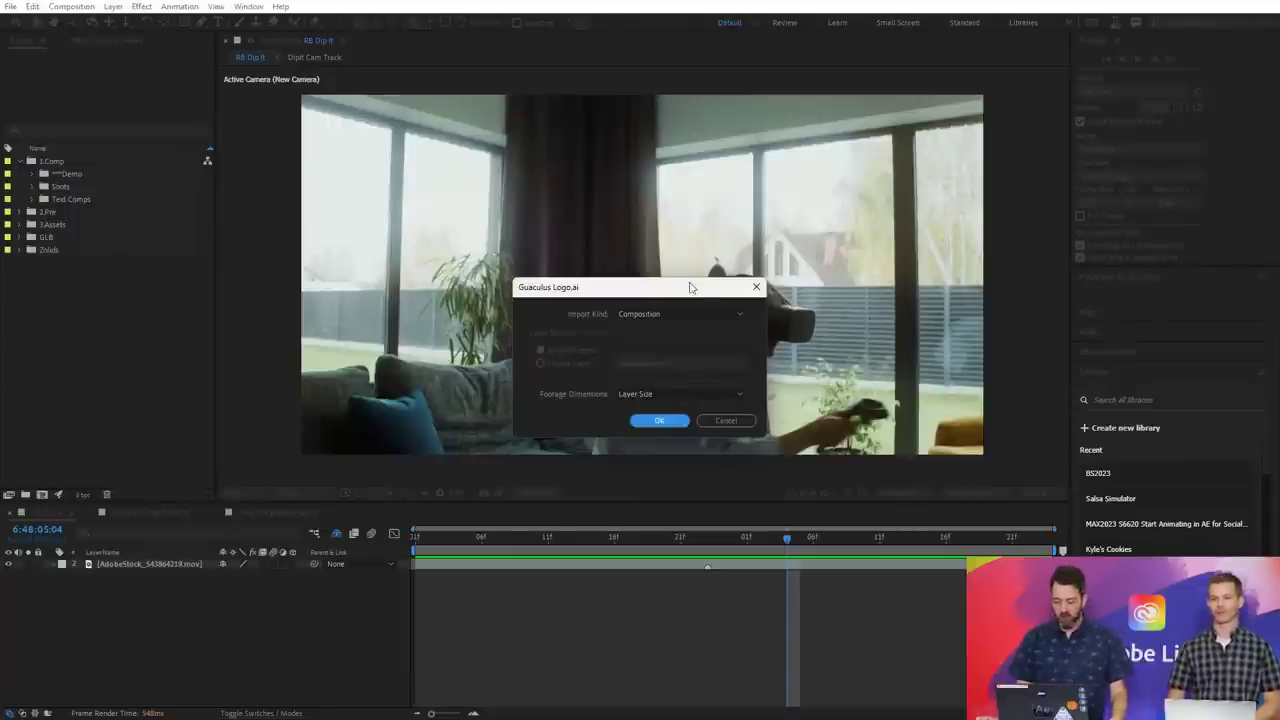
left_click_drag(680, 290, 593, 183)
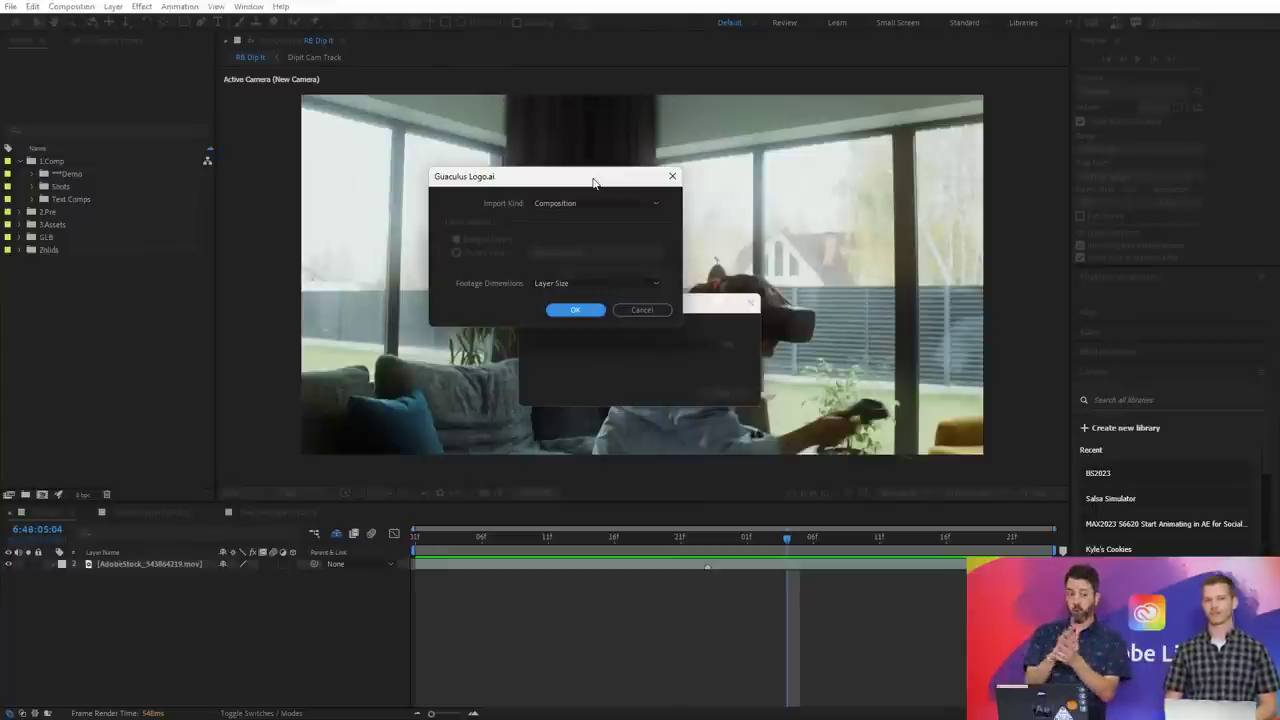
left_click(655, 205)
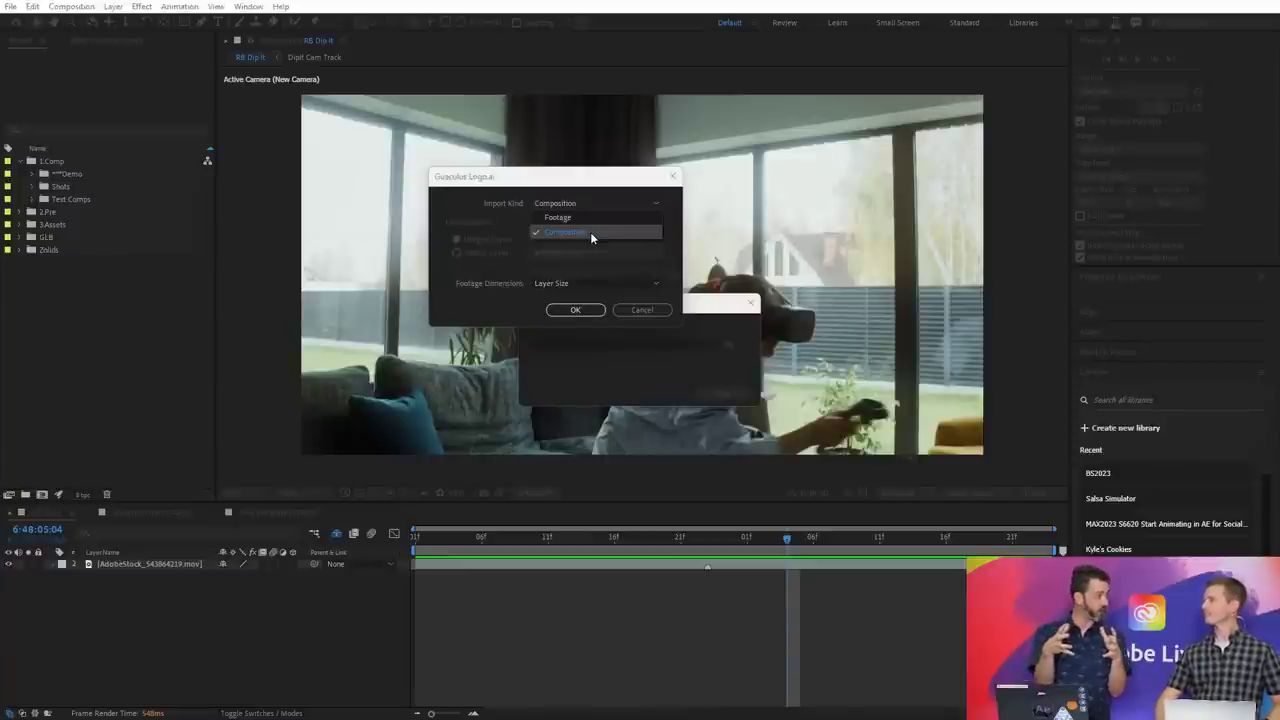
left_click(665, 257)
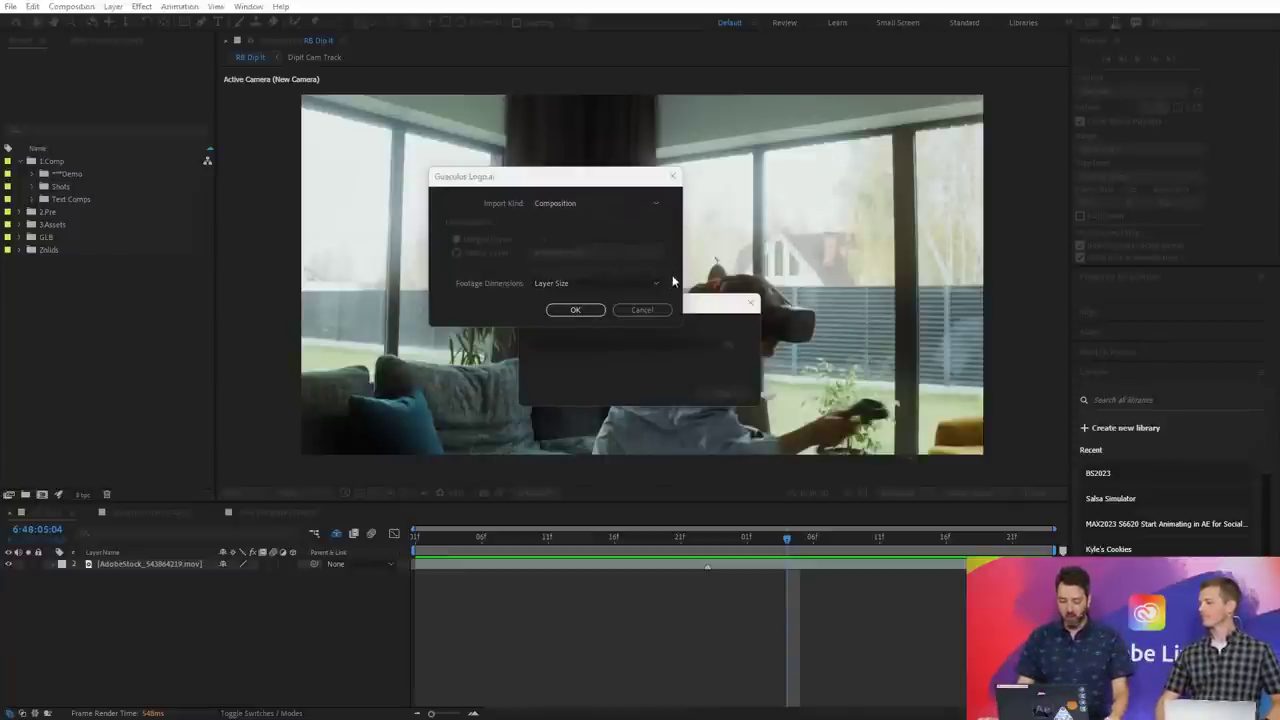
left_click(655, 285)
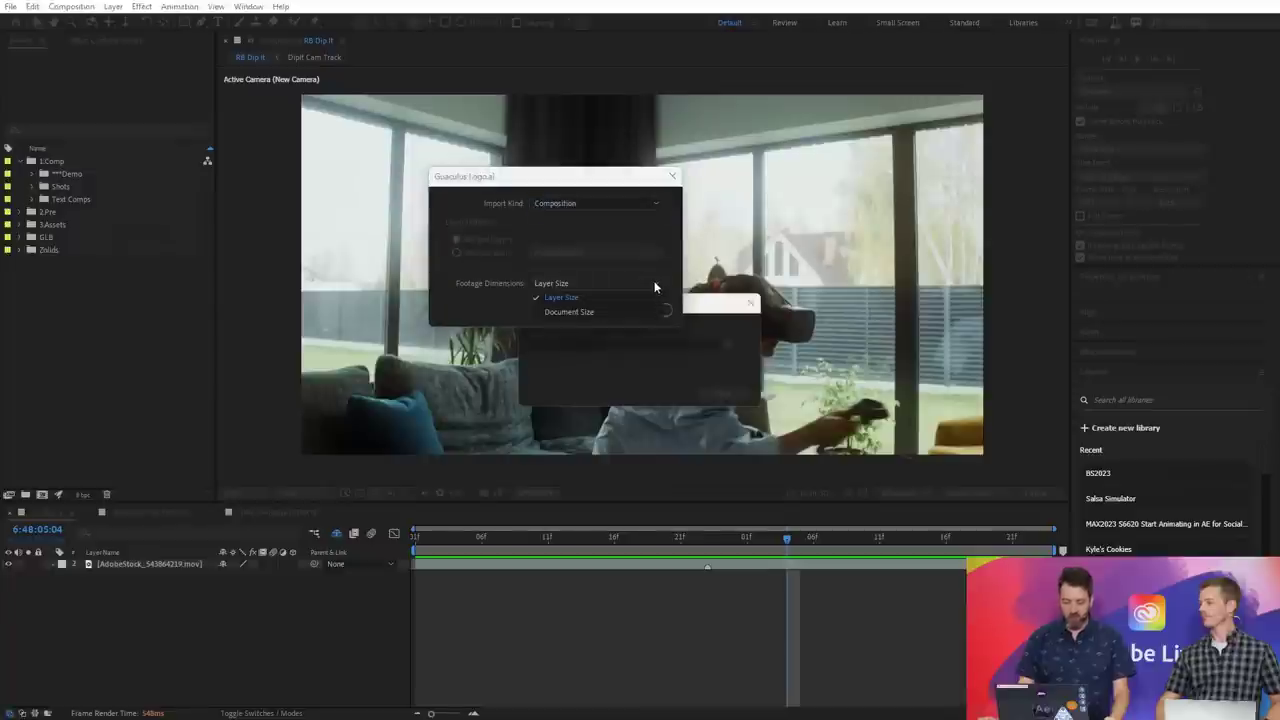
left_click(606, 296)
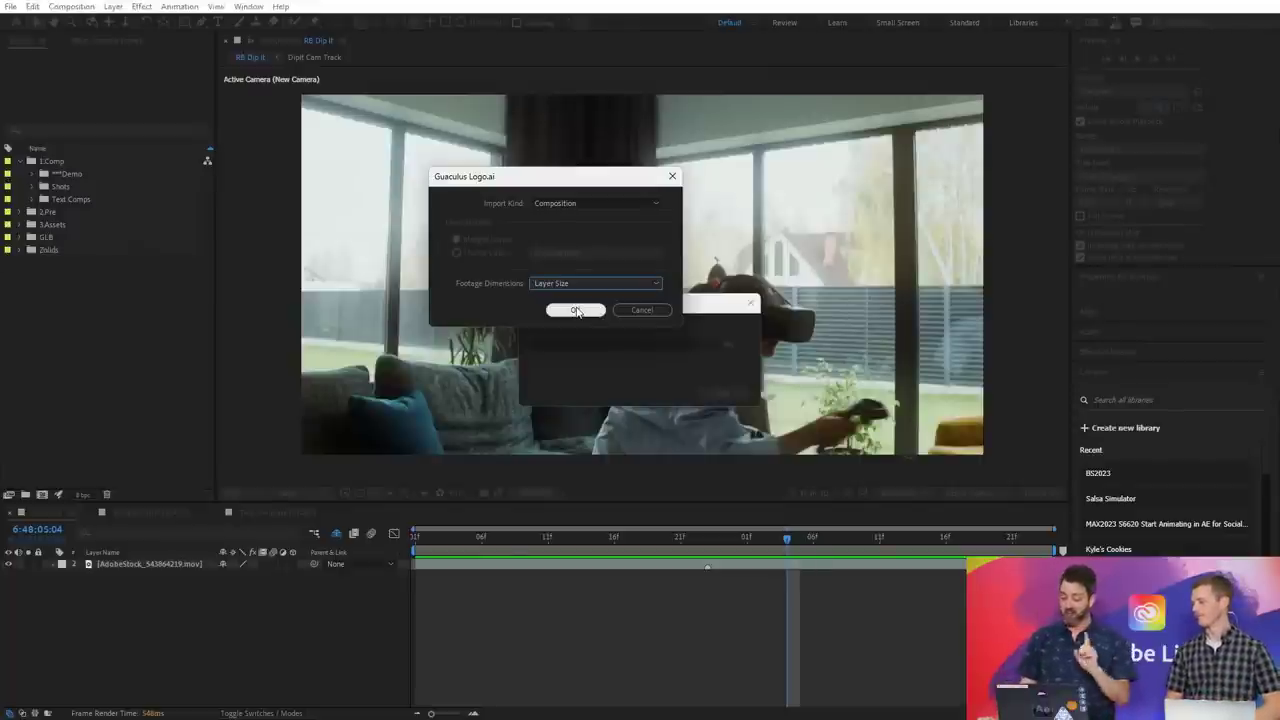
left_click(576, 311)
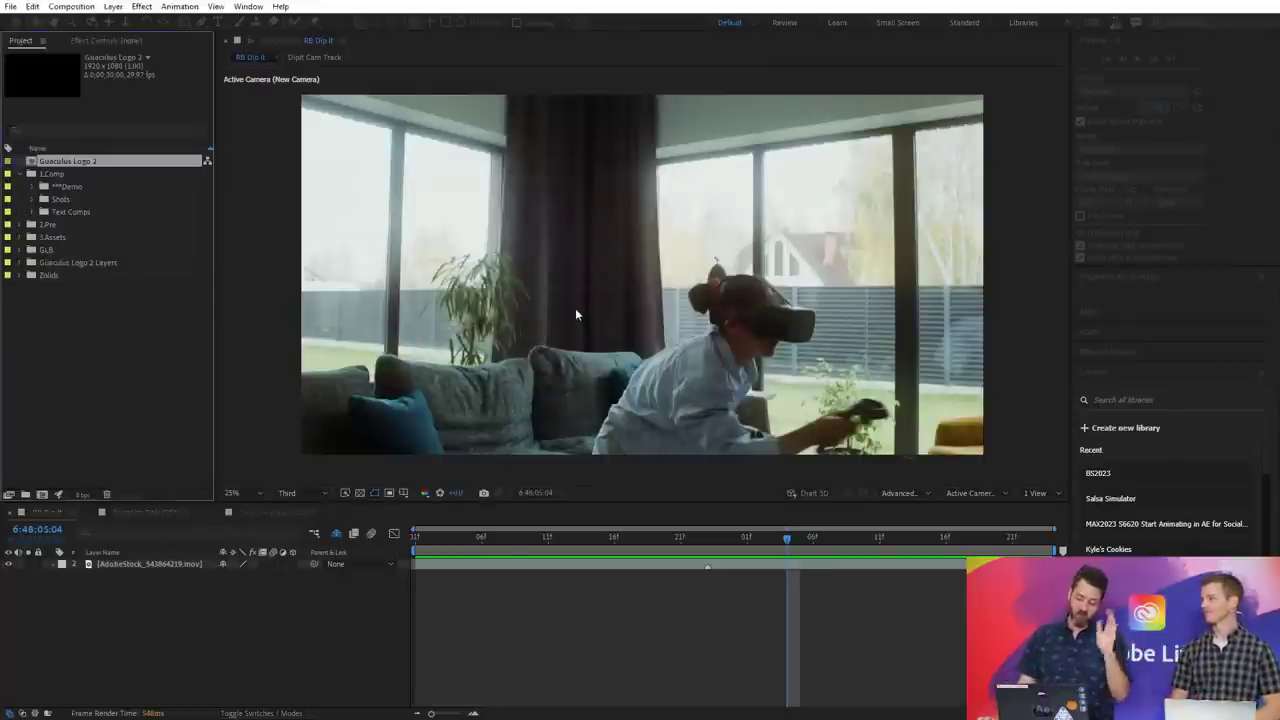
double_click(79, 252)
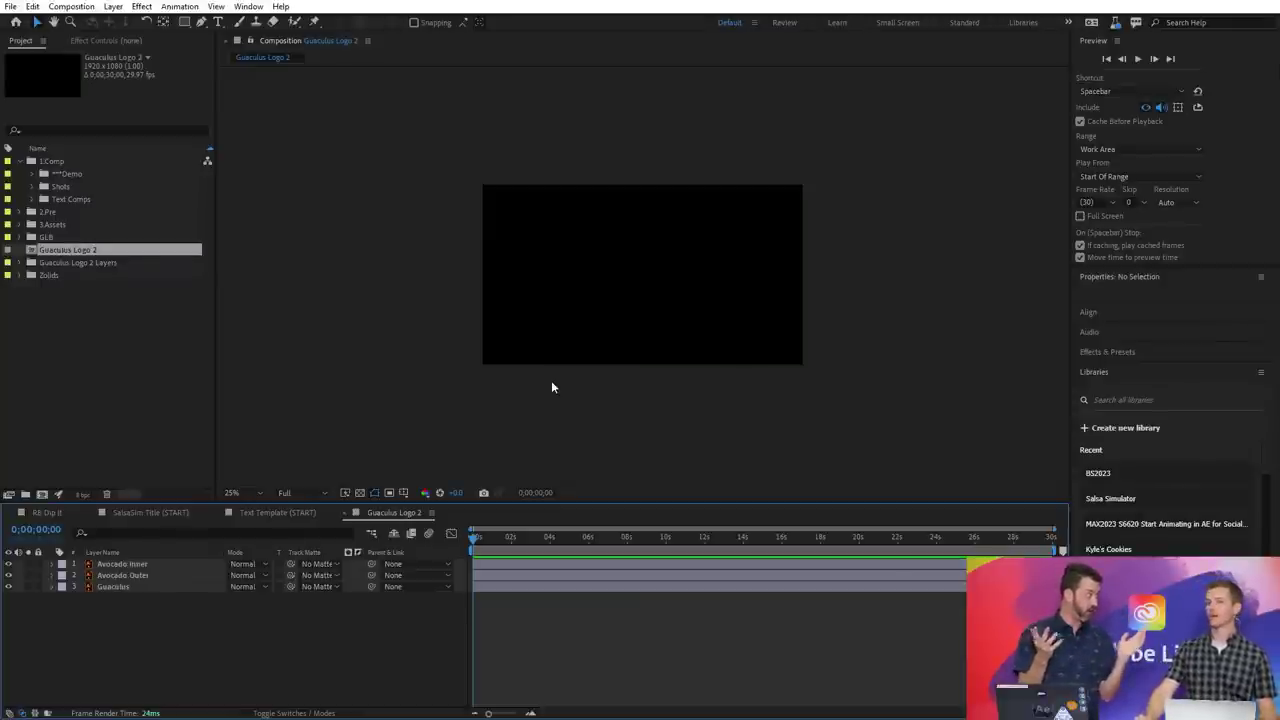
- Show the transparency grid behind the Guaculus Logo.ai artwork in Illustrator and return to After Effects
key("alt+Tab")
key("Tab")
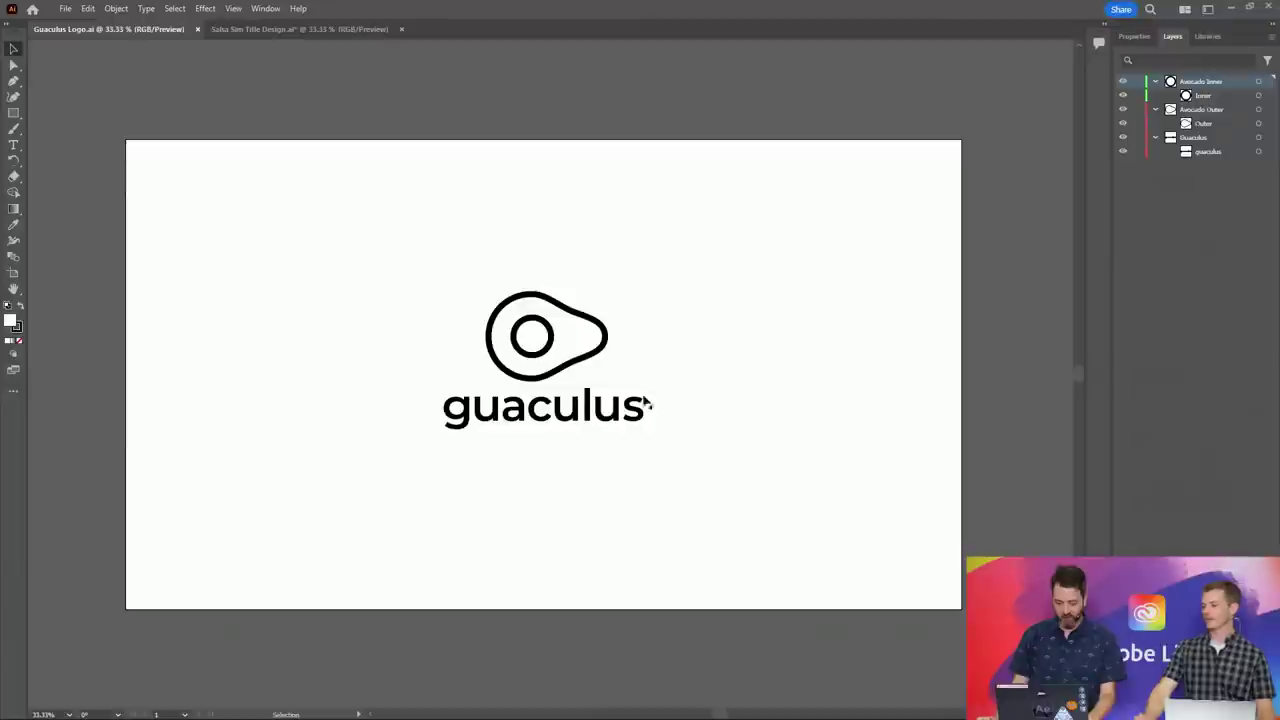
key("ctrl+shift+d")
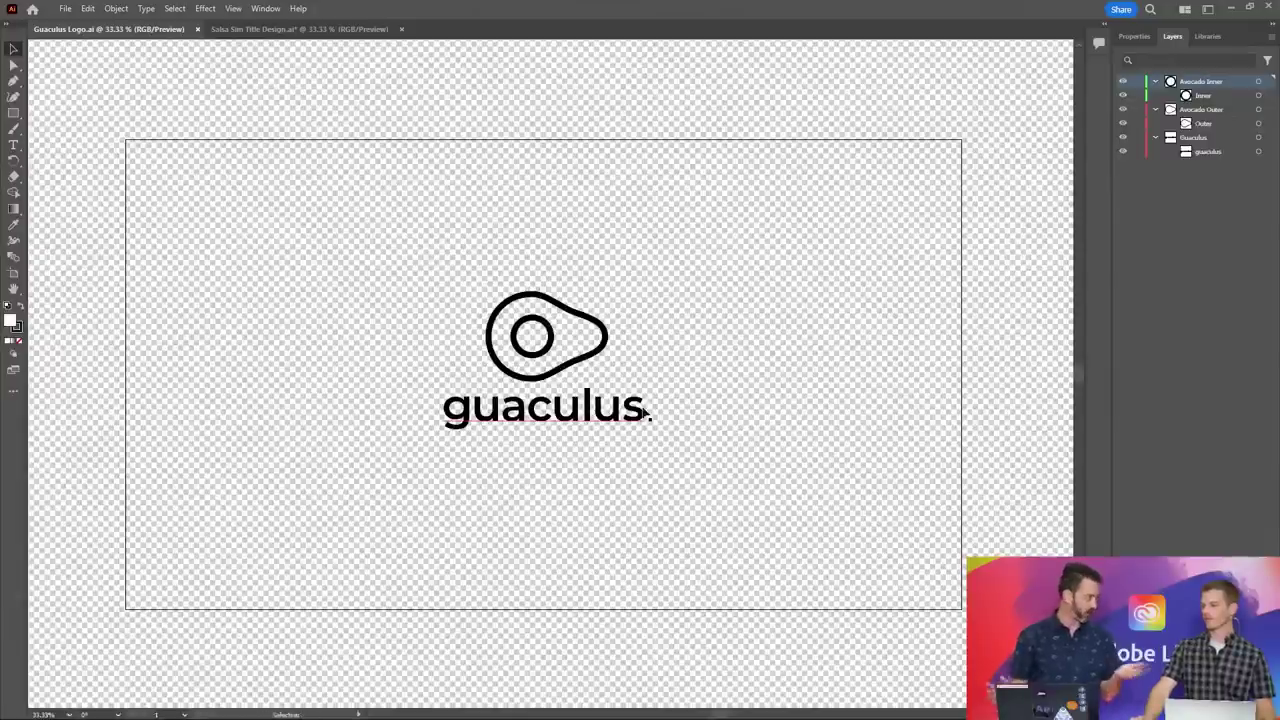
key("alt+Tab")
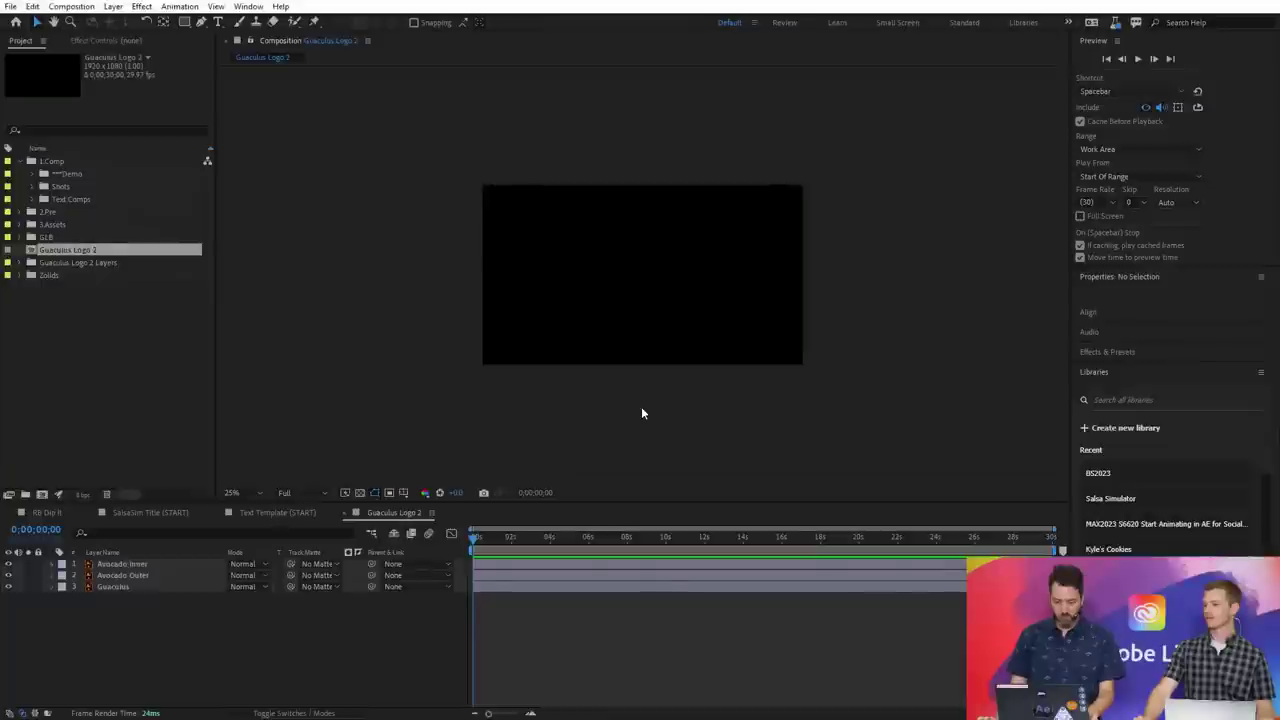
- Check the black Guaculus logo against the transparency grid at 50% magnification, and turn the grid off again
left_click(359, 493)
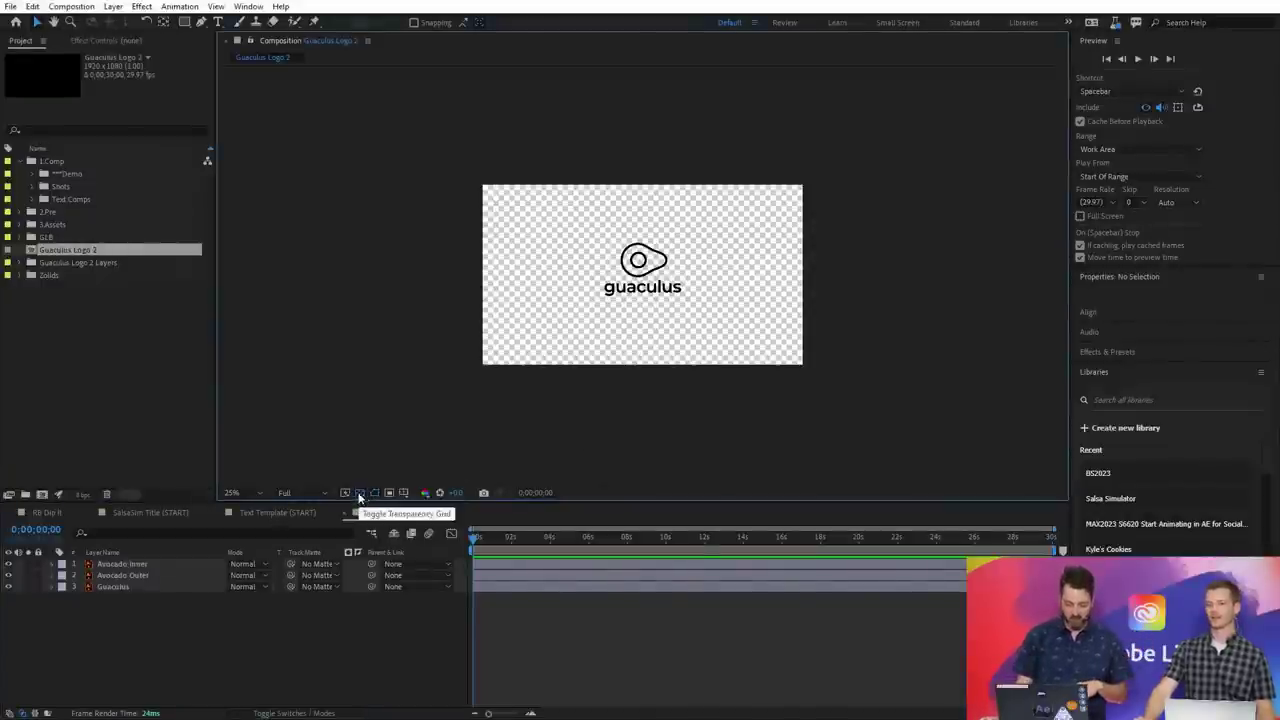
key("period")
key("period")
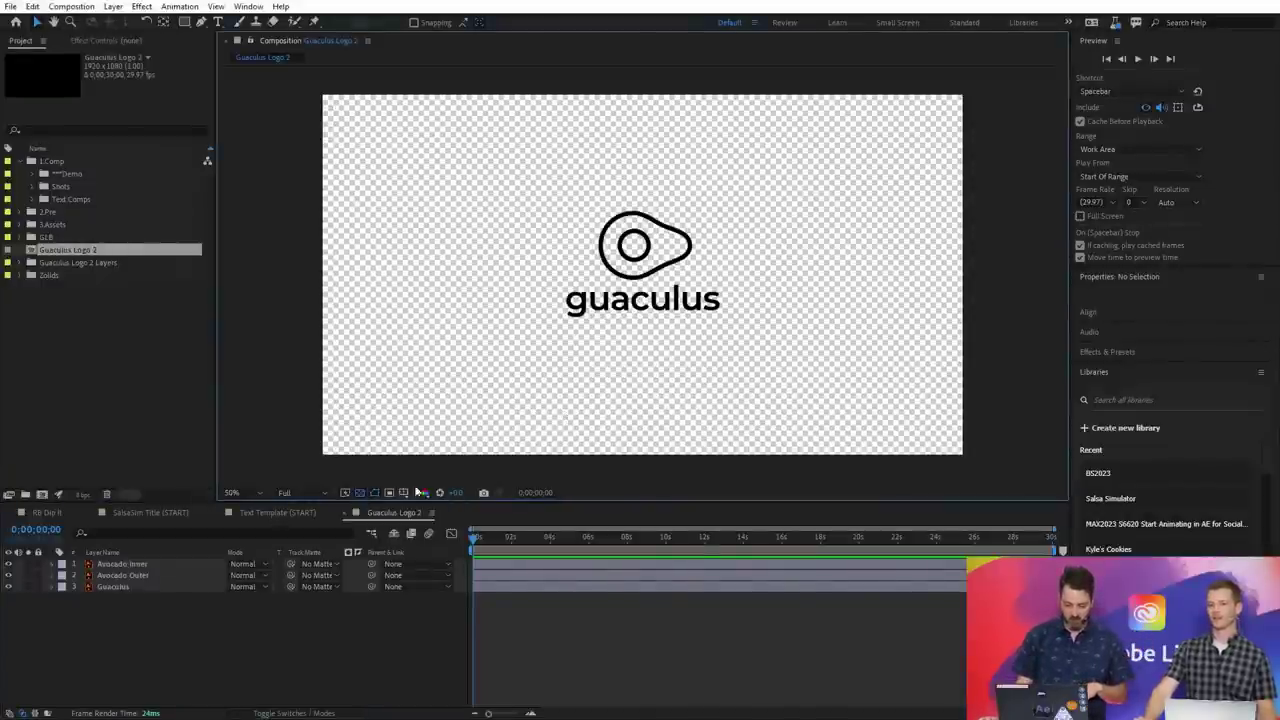
left_click(359, 494)
left_click(359, 493)
left_click(359, 493)
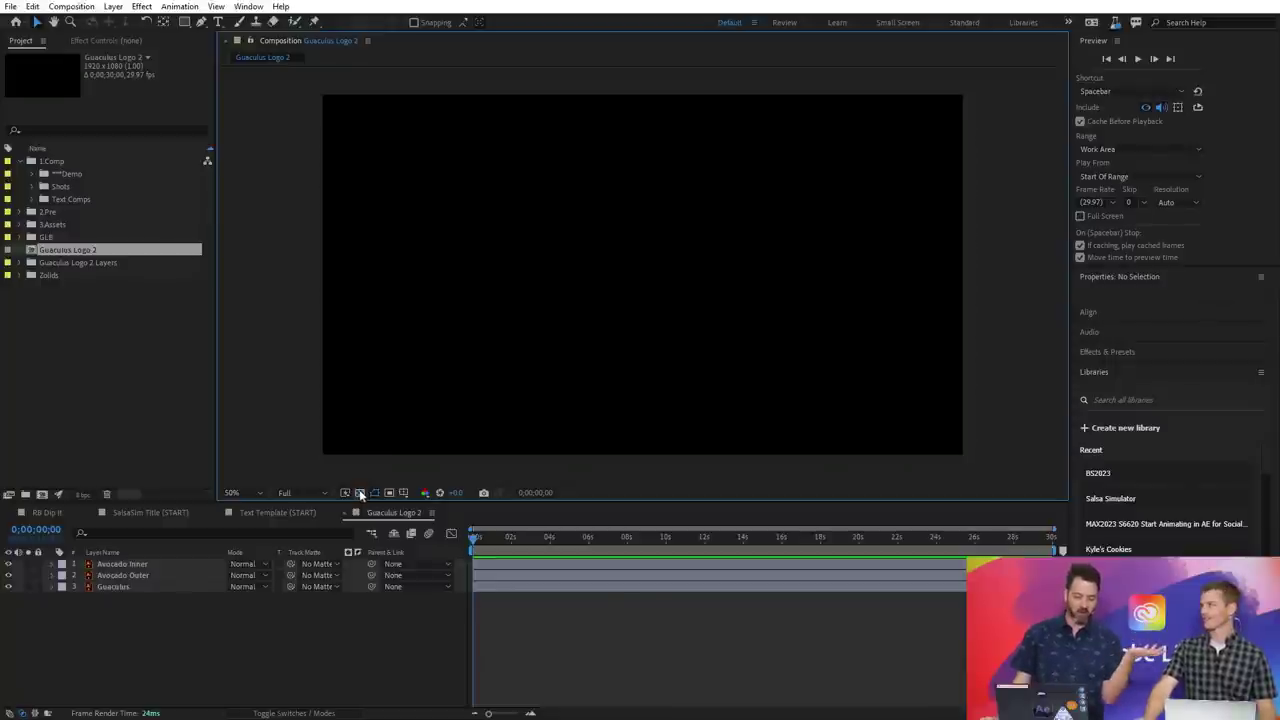
- Create a white rectangle shape layer filling the whole Guaculus Logo 2 composition and rename it White BG
double_click(185, 22)
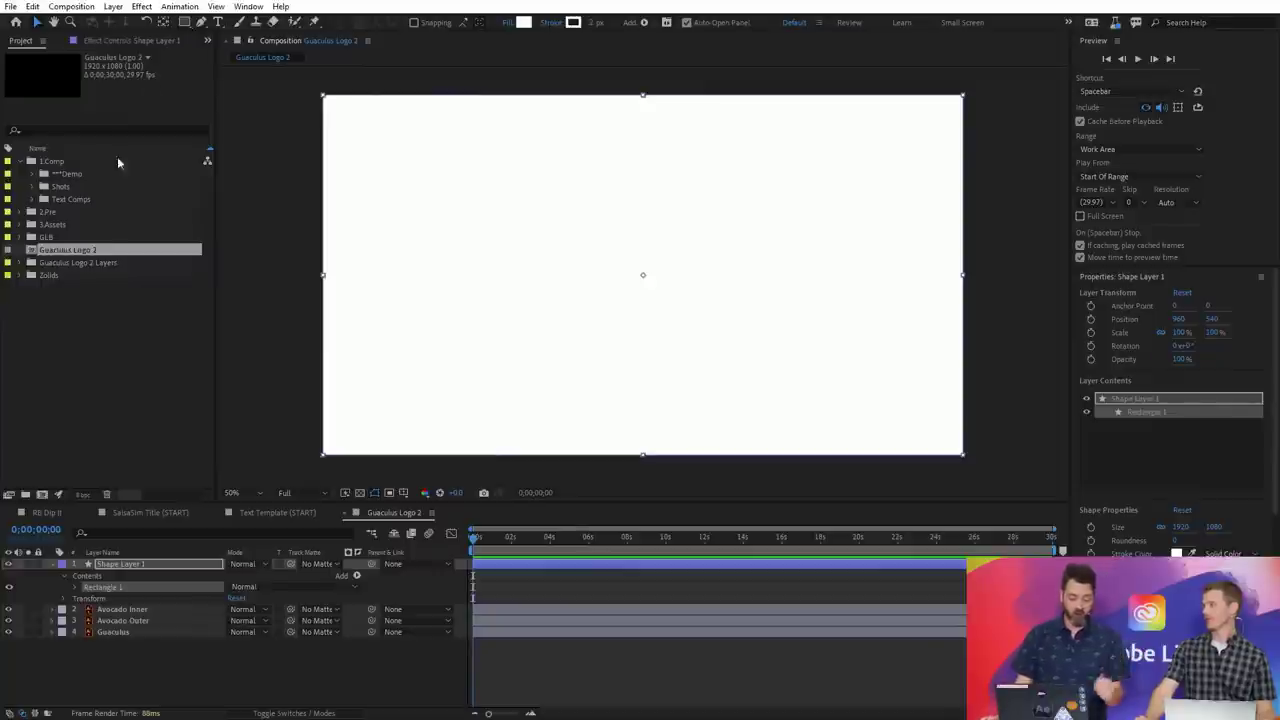
left_click(199, 568)
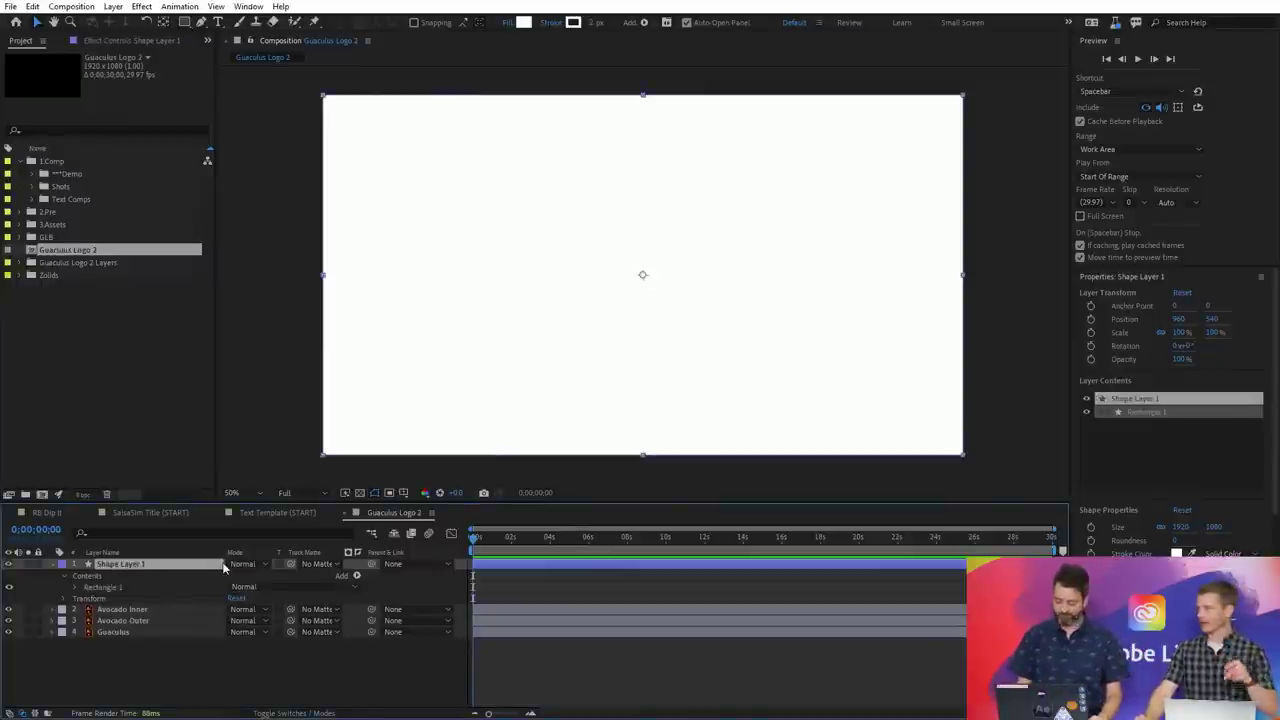
key("Return")
type("White BG")
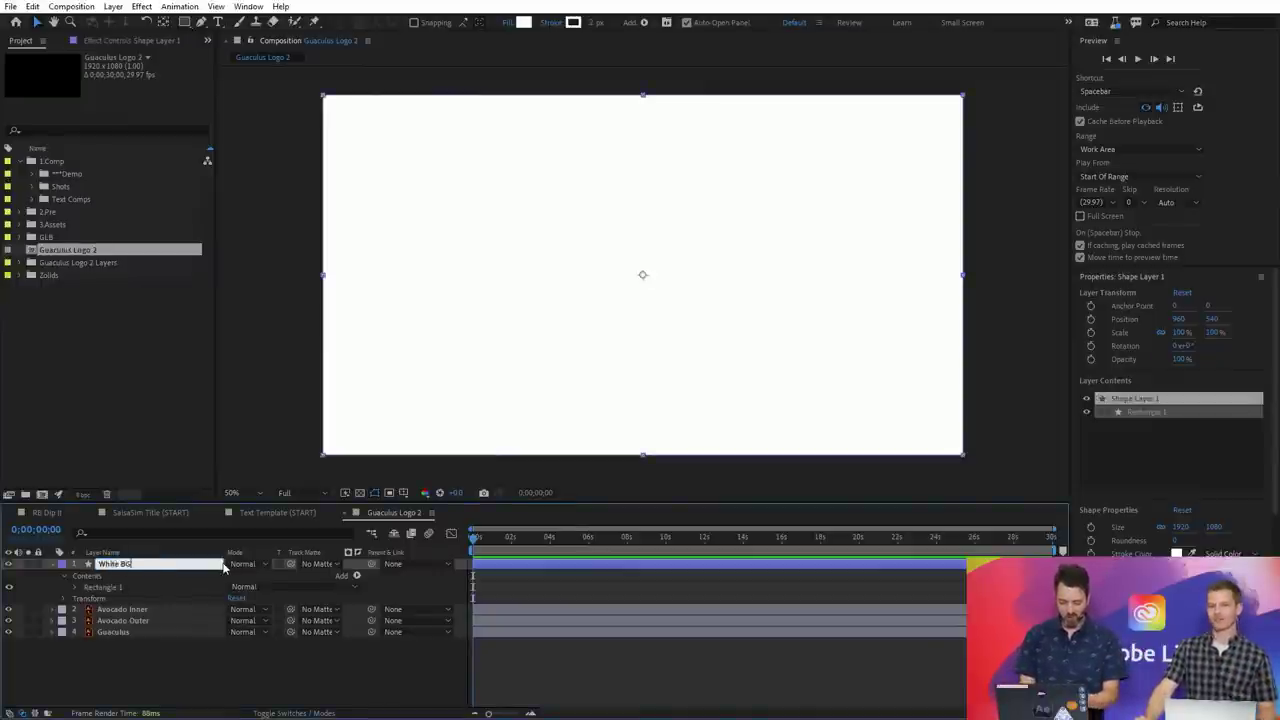
key("Return")
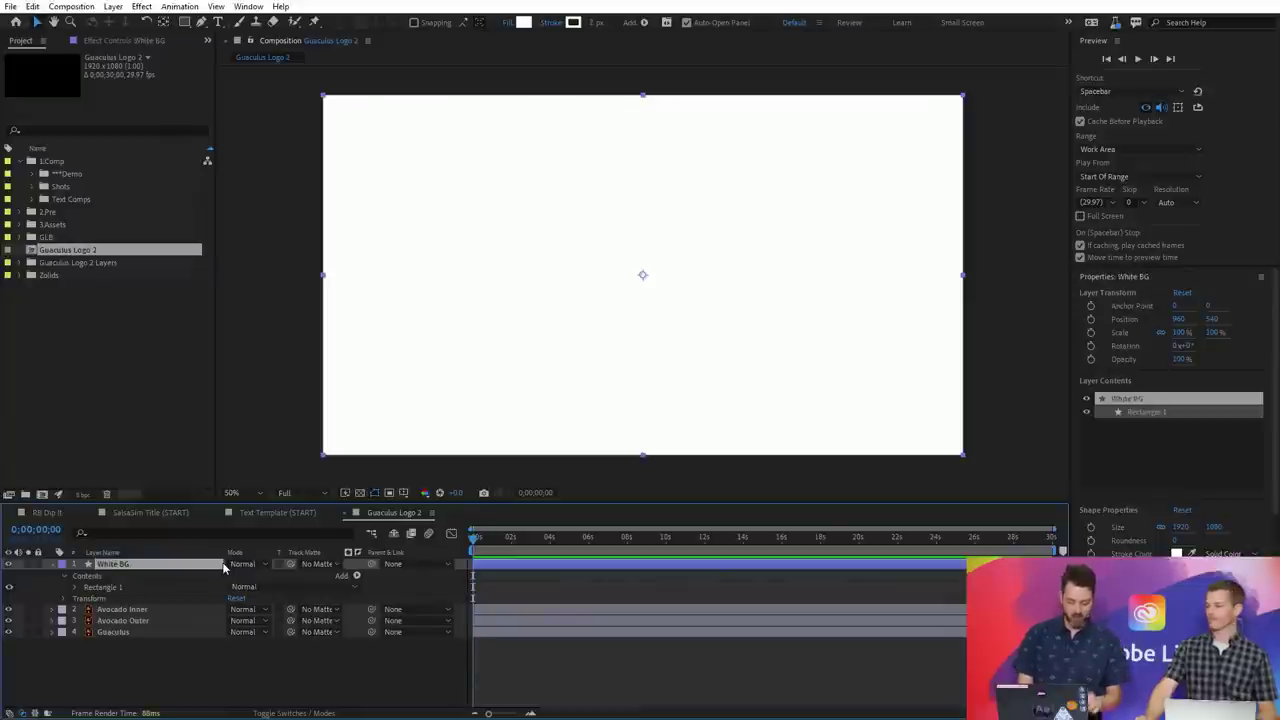
- Move the White BG layer beneath all the logo layers and lock it, with its properties collapsed
key("ctrl+Down")
key("ctrl+Down")
key("ctrl+Down")
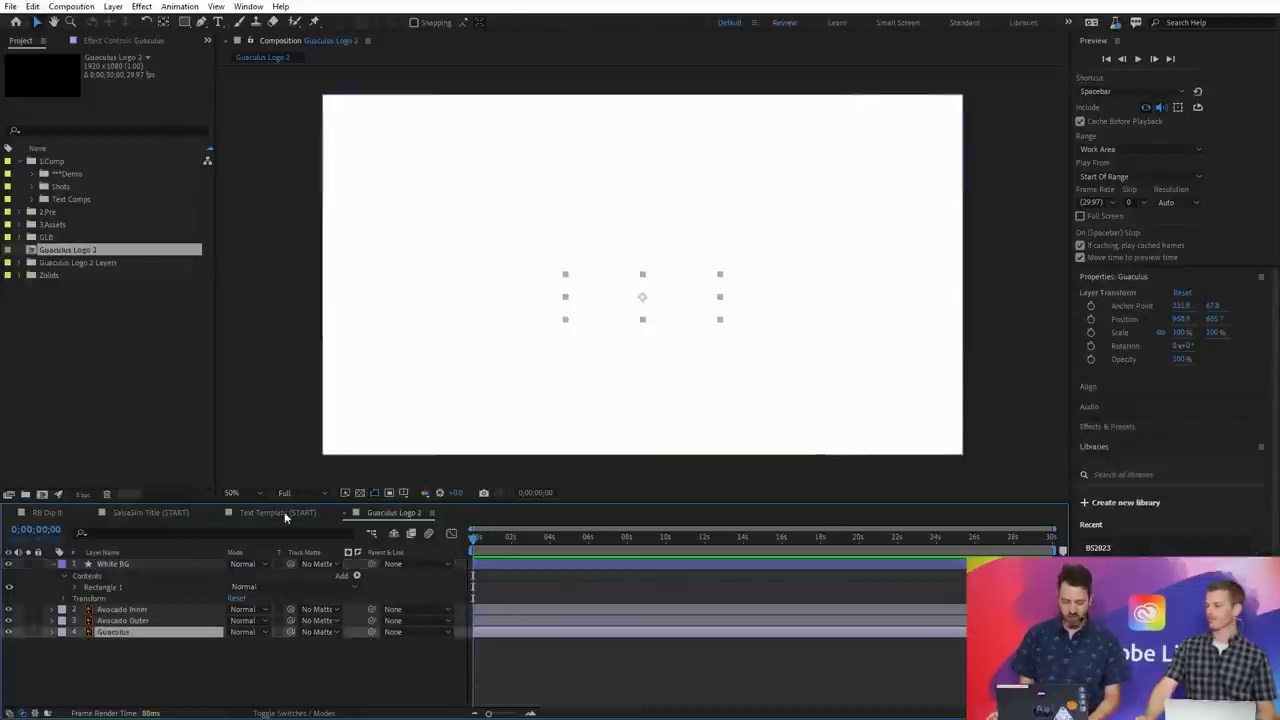
left_click_drag(132, 563, 132, 653)
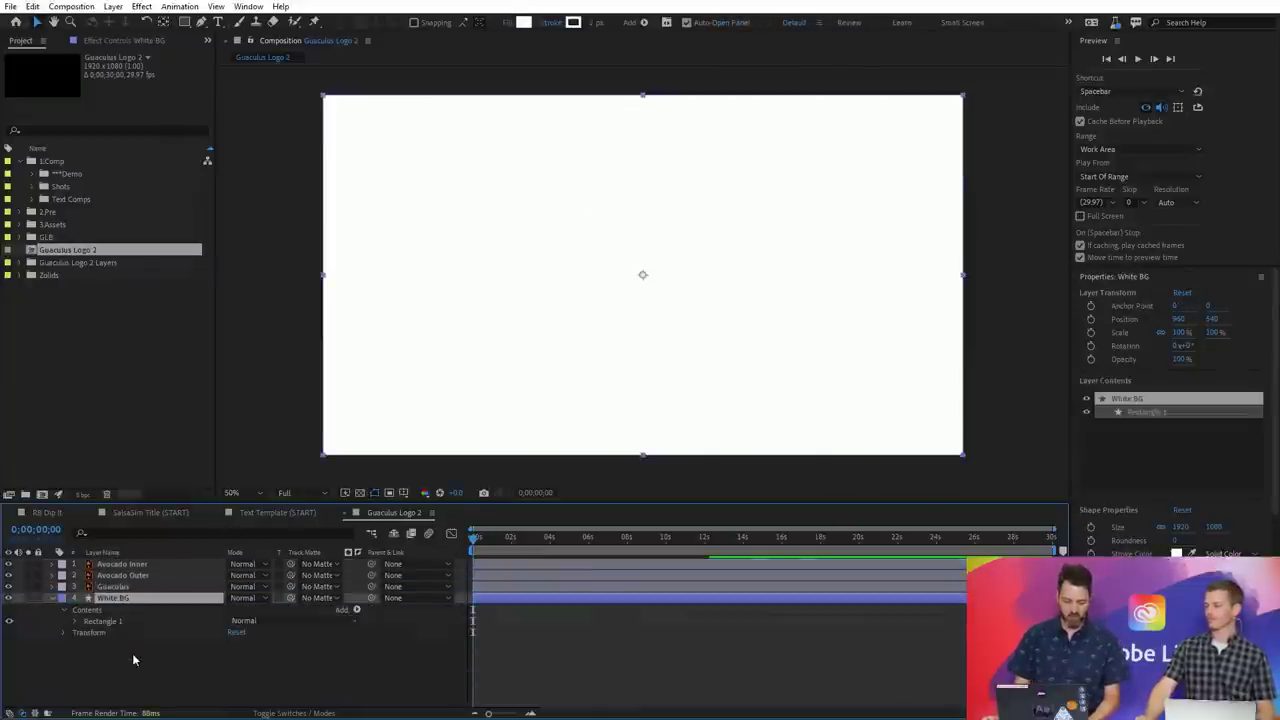
left_click(38, 598)
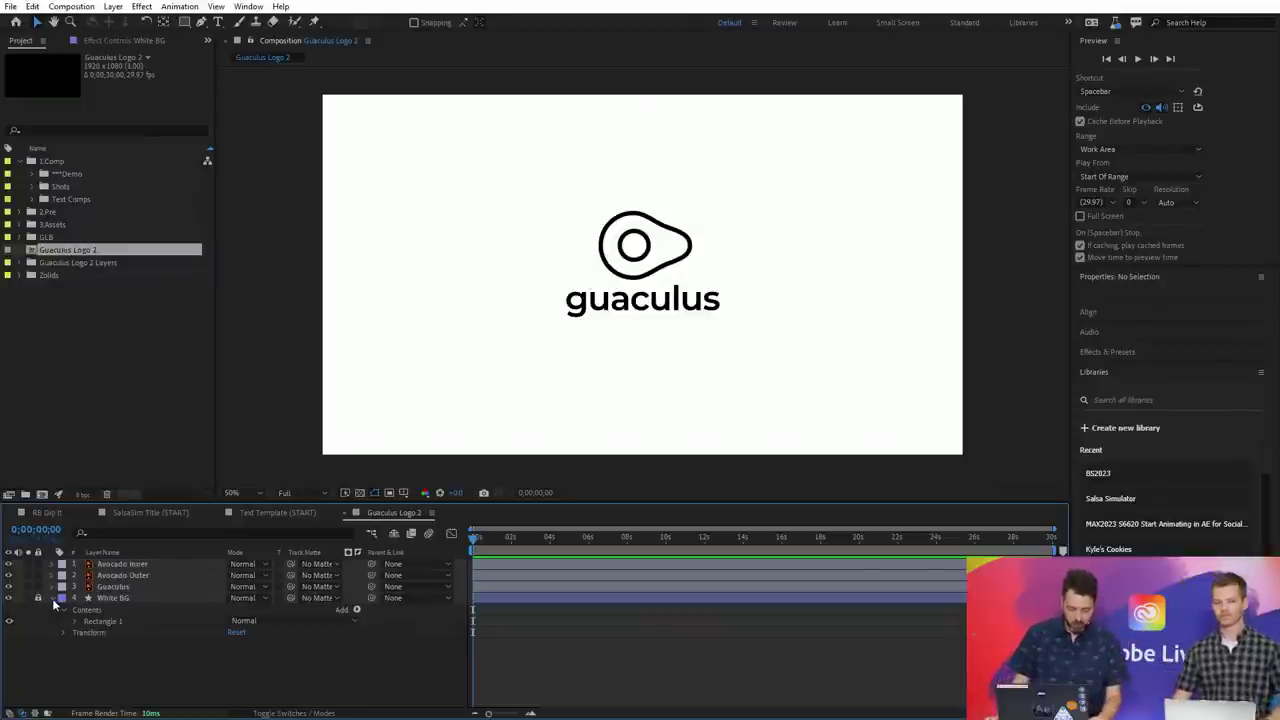
left_click(55, 598)
- Examine the Guaculus, Avocado Inner and Avocado Outer layers of the logo up close against the white background
left_click(112, 587)
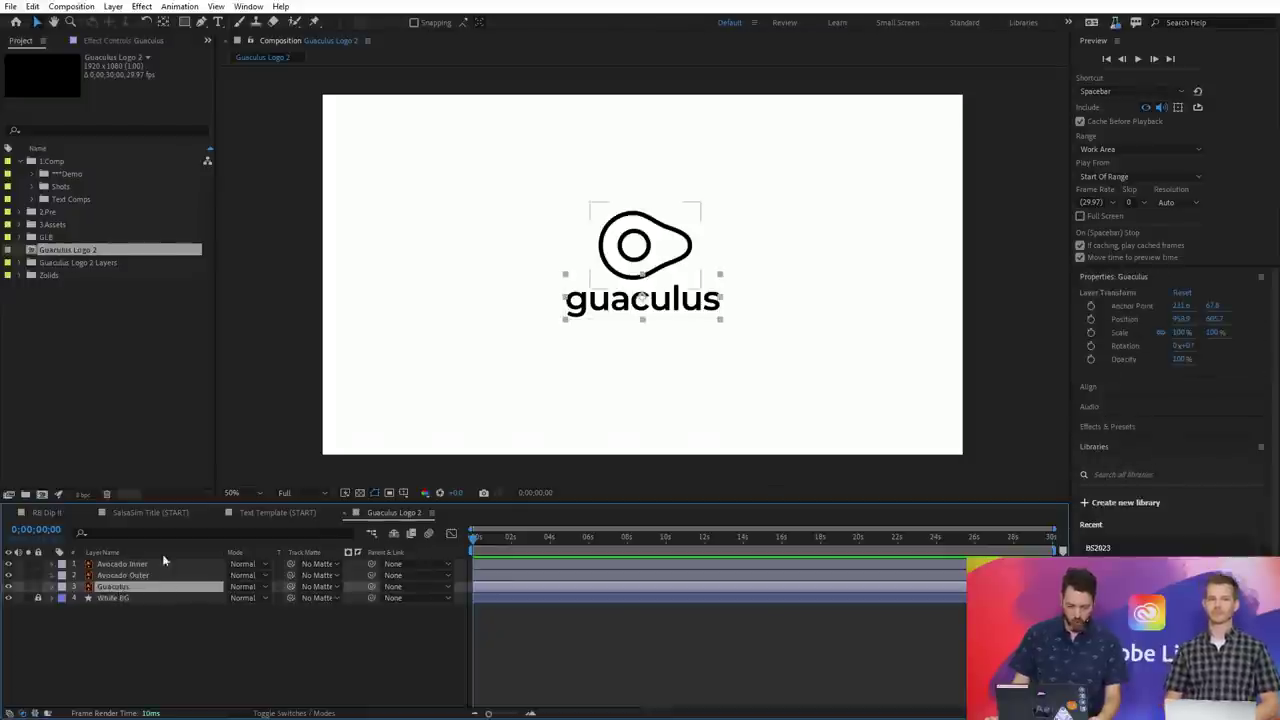
key("period")
key("period")
key("period")
key("period")
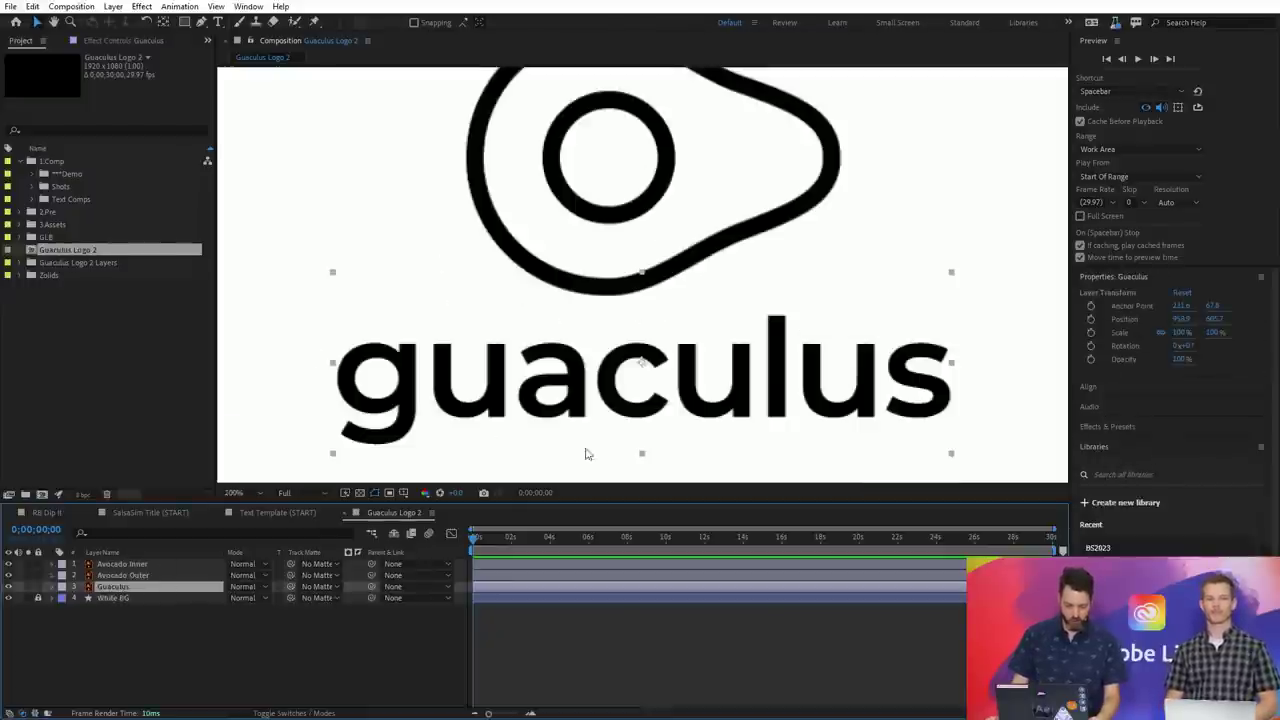
key("comma")
key("comma")
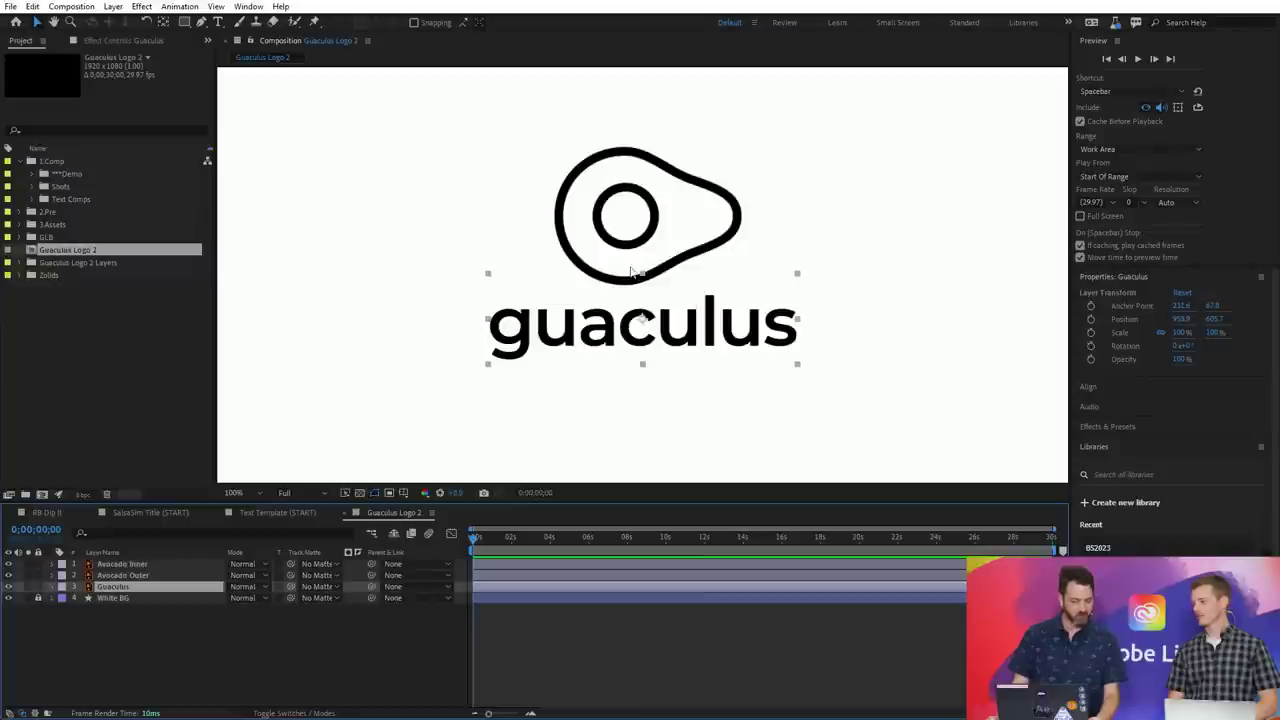
left_click(138, 565)
left_click(140, 575)
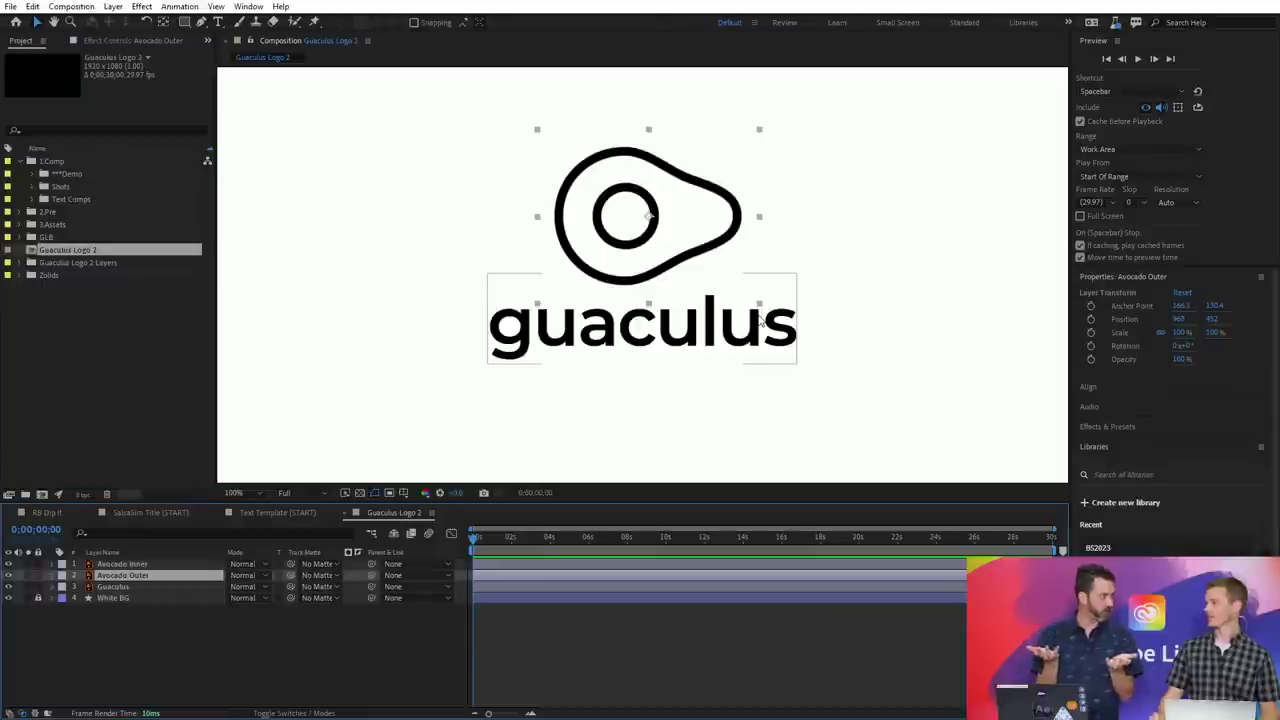
key("comma")
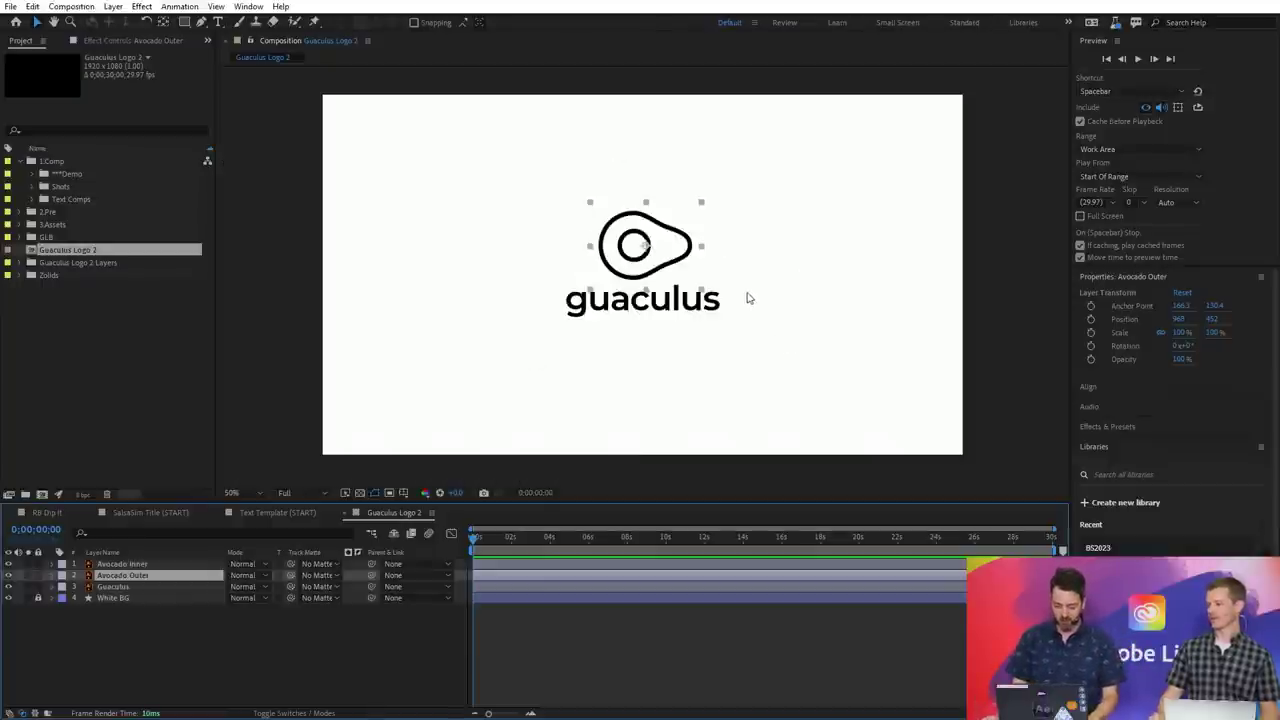
key("v")
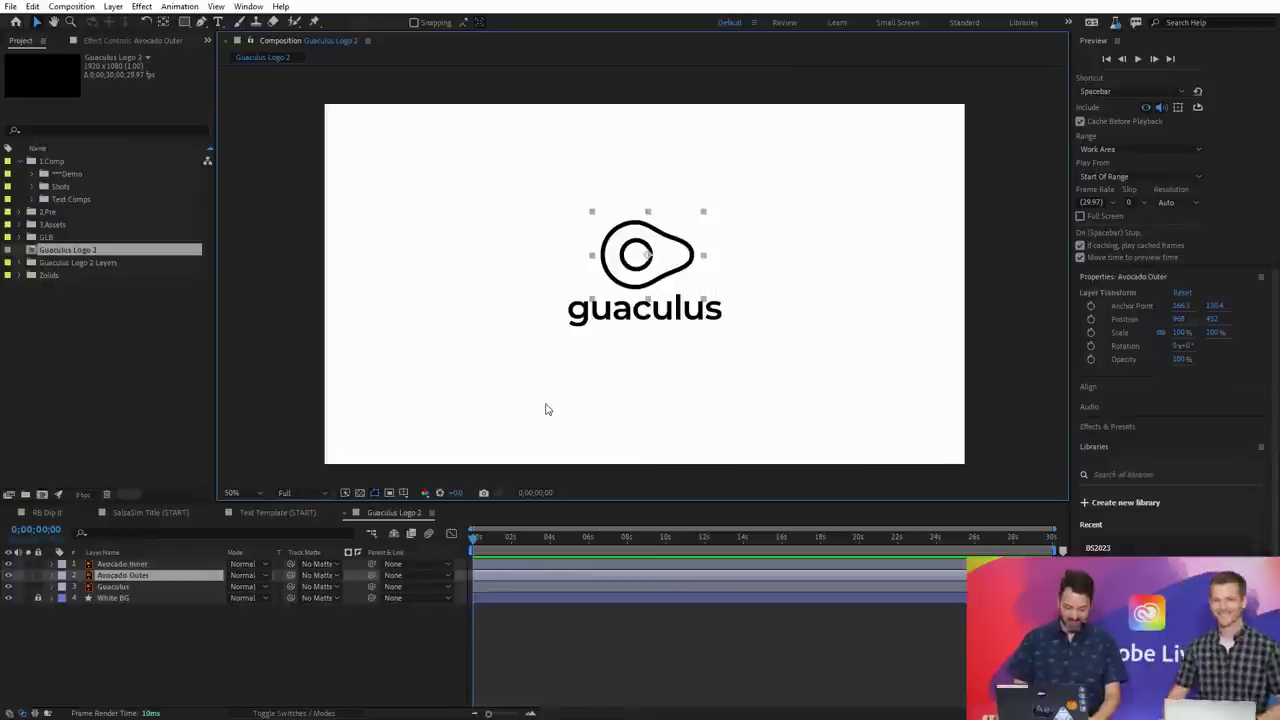
- Create shapes from the Avocado Inner and Avocado Outer vector layers and delete the two original Illustrator layers
left_click(138, 565, "shift")
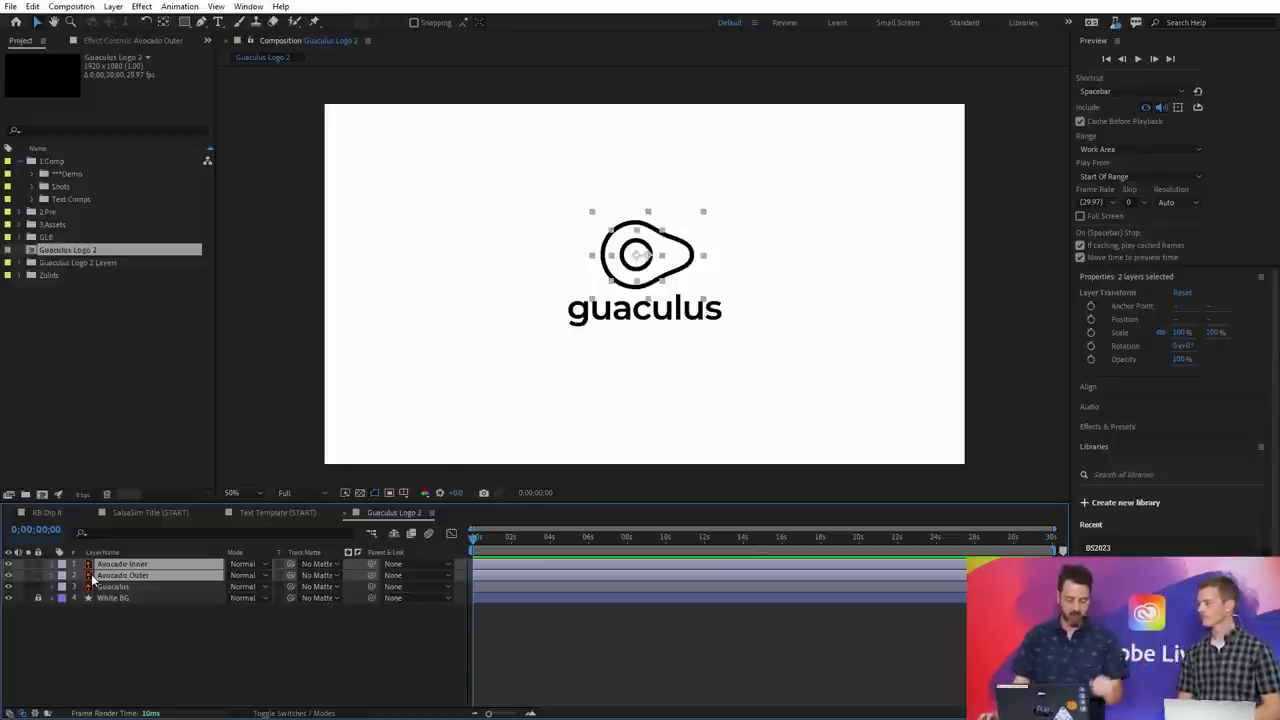
right_click(118, 565)
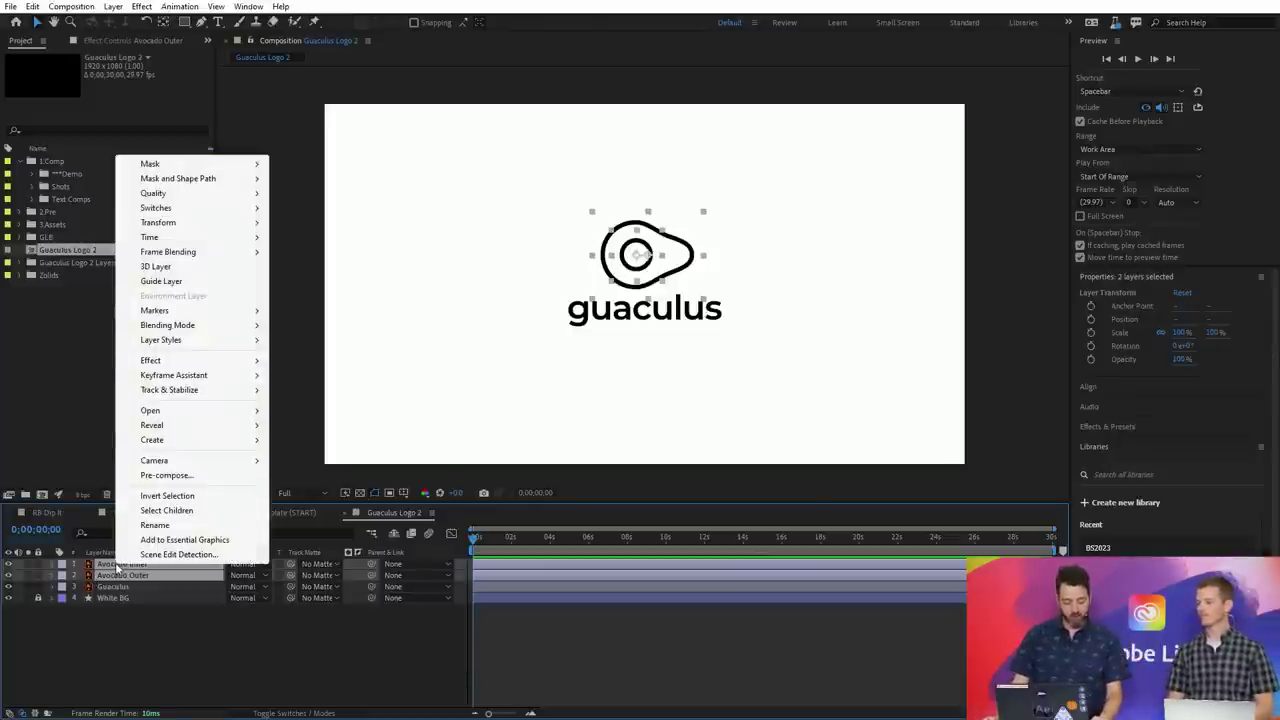
mouse_move(197, 441)
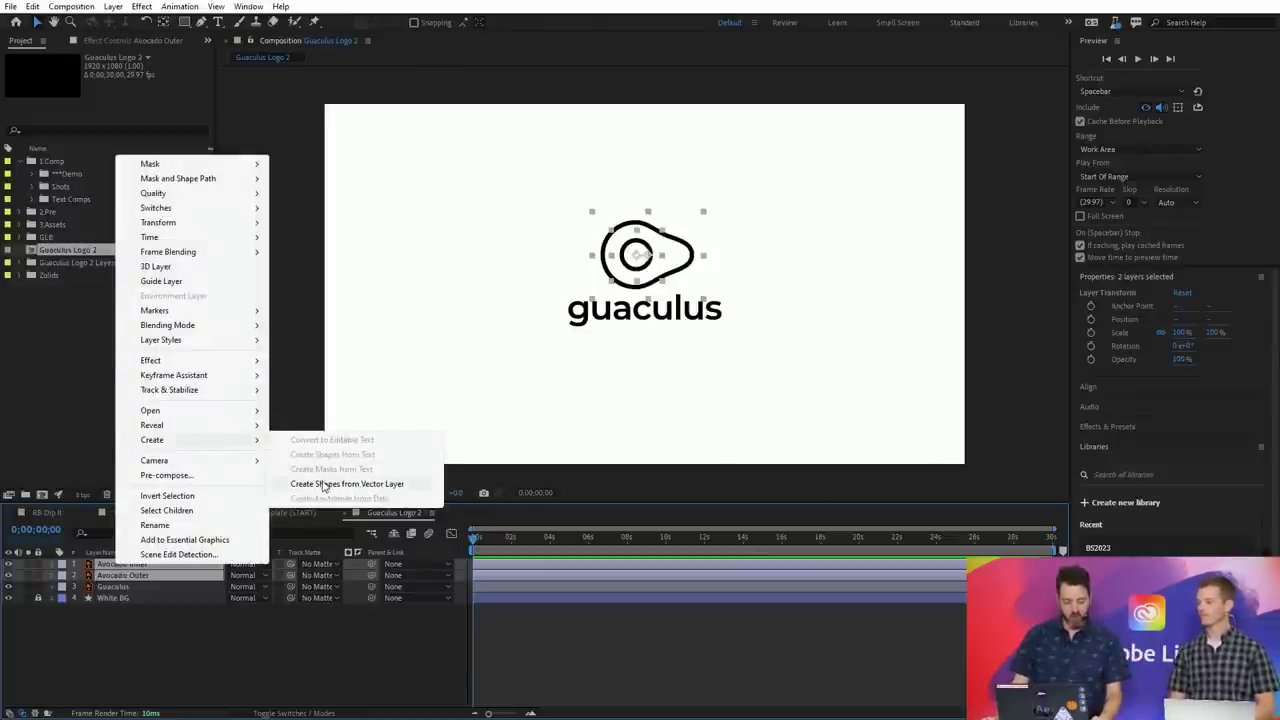
left_click(412, 485)
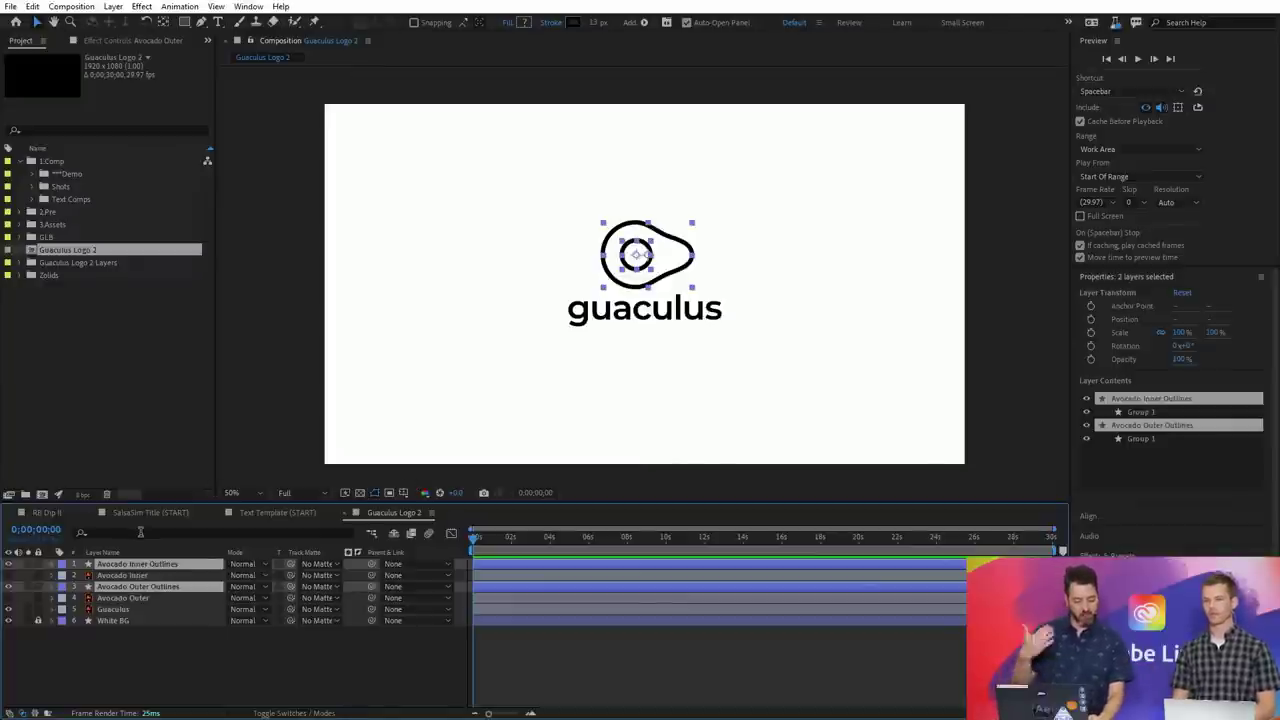
left_click(150, 578)
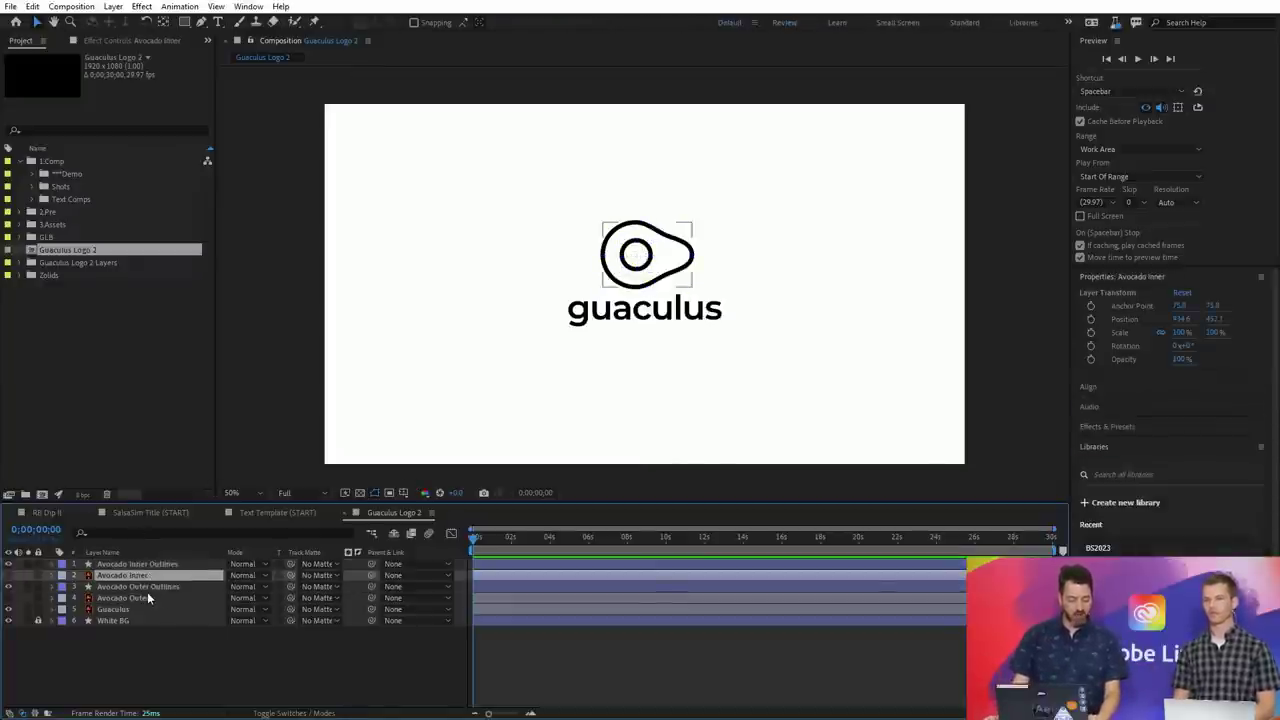
left_click(146, 597, "ctrl")
key("Delete")
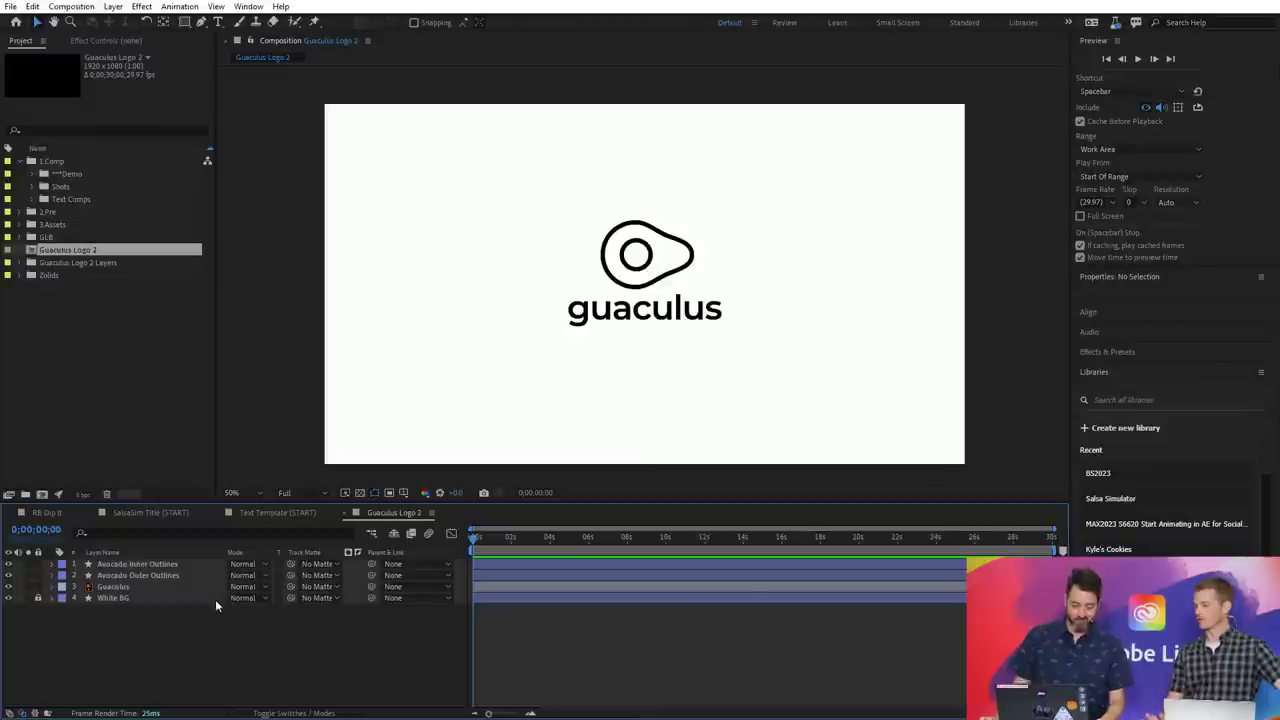
left_click(31, 199)
left_click(33, 199)
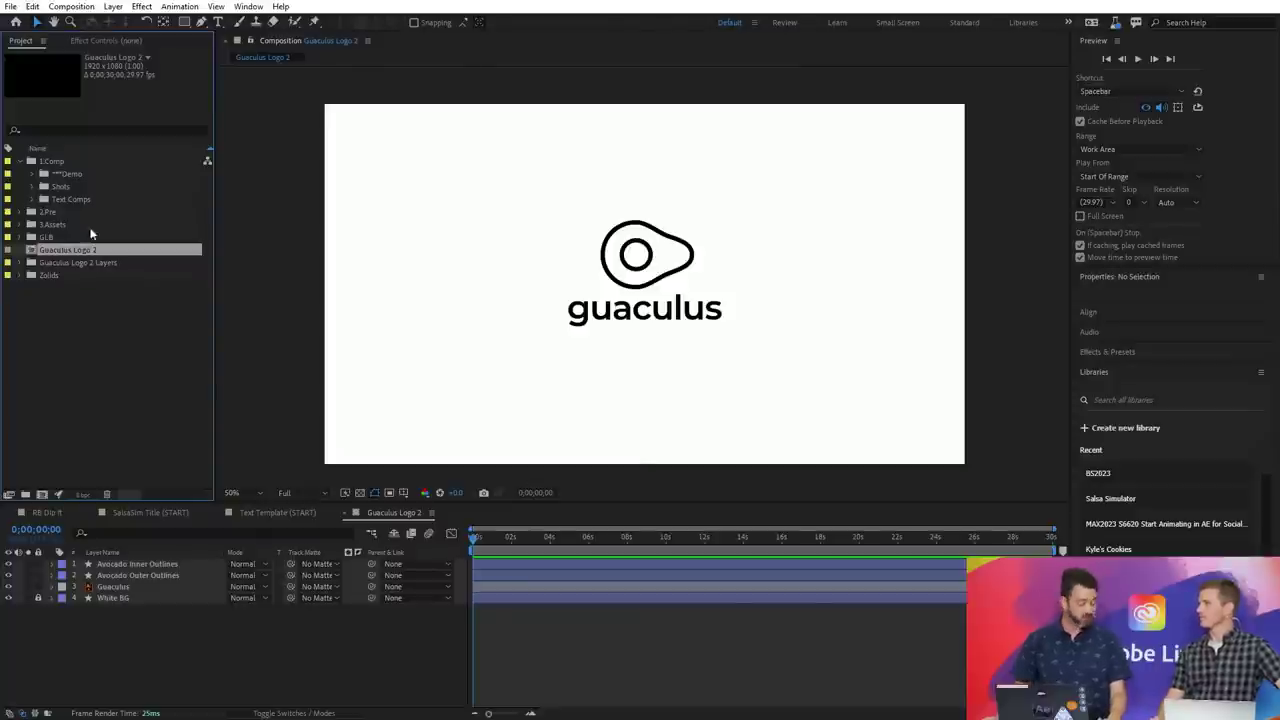
- Select the Avocado Inner Outlines layer and enlarge the Properties area to show its shape properties and transforms
left_click(128, 564)
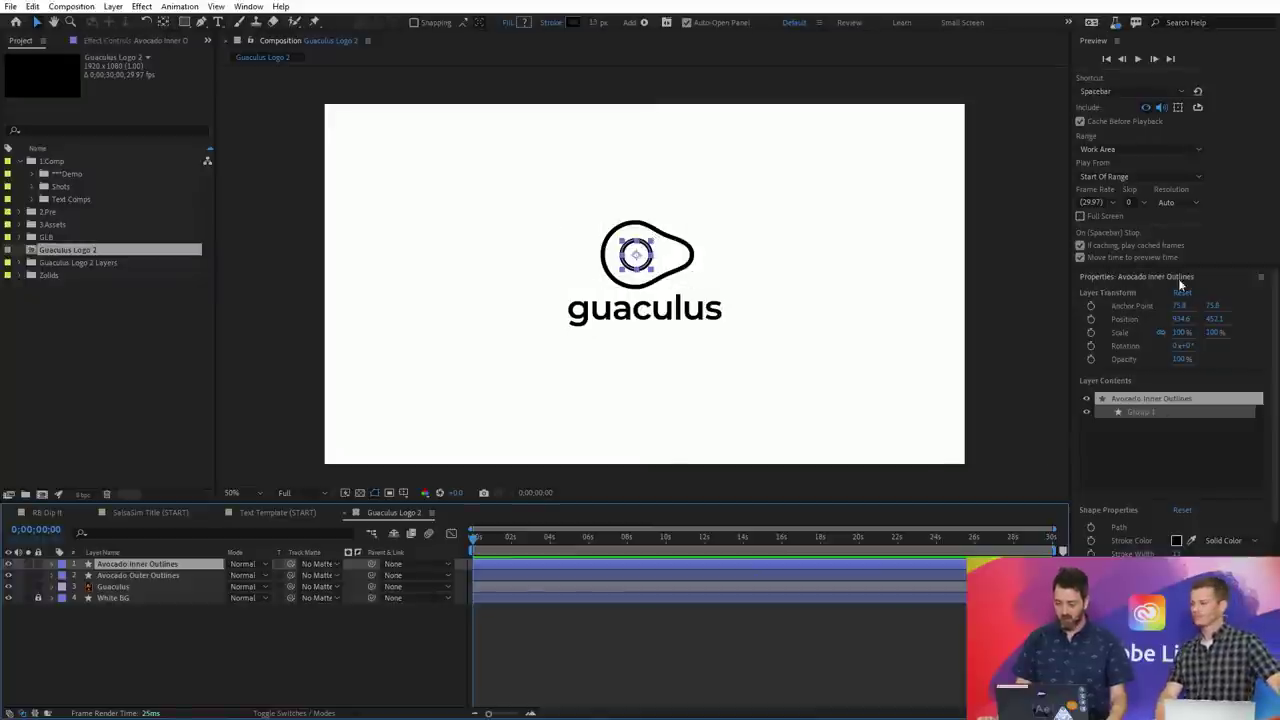
left_click_drag(1200, 266, 1205, 72)
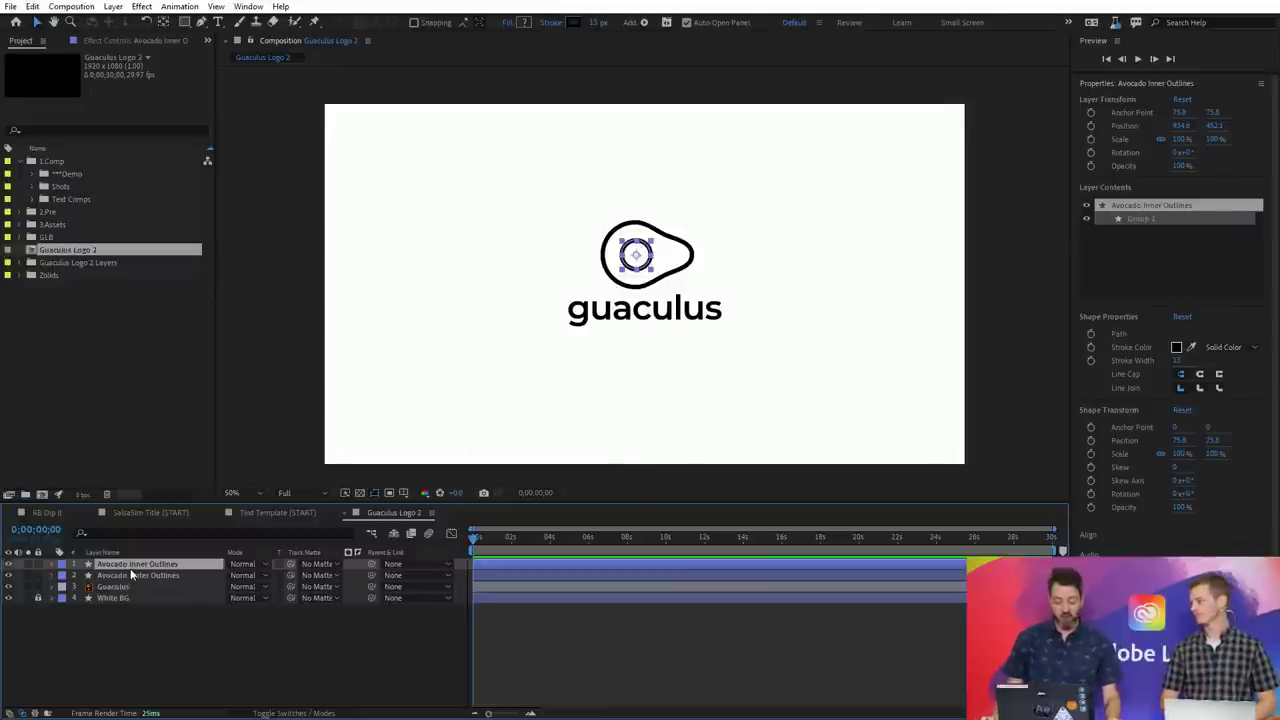
- Examine the full property hierarchy of Avocado Inner Outlines in a maximized timeline, and restore the collapsed view
left_click(56, 565, "ctrl")
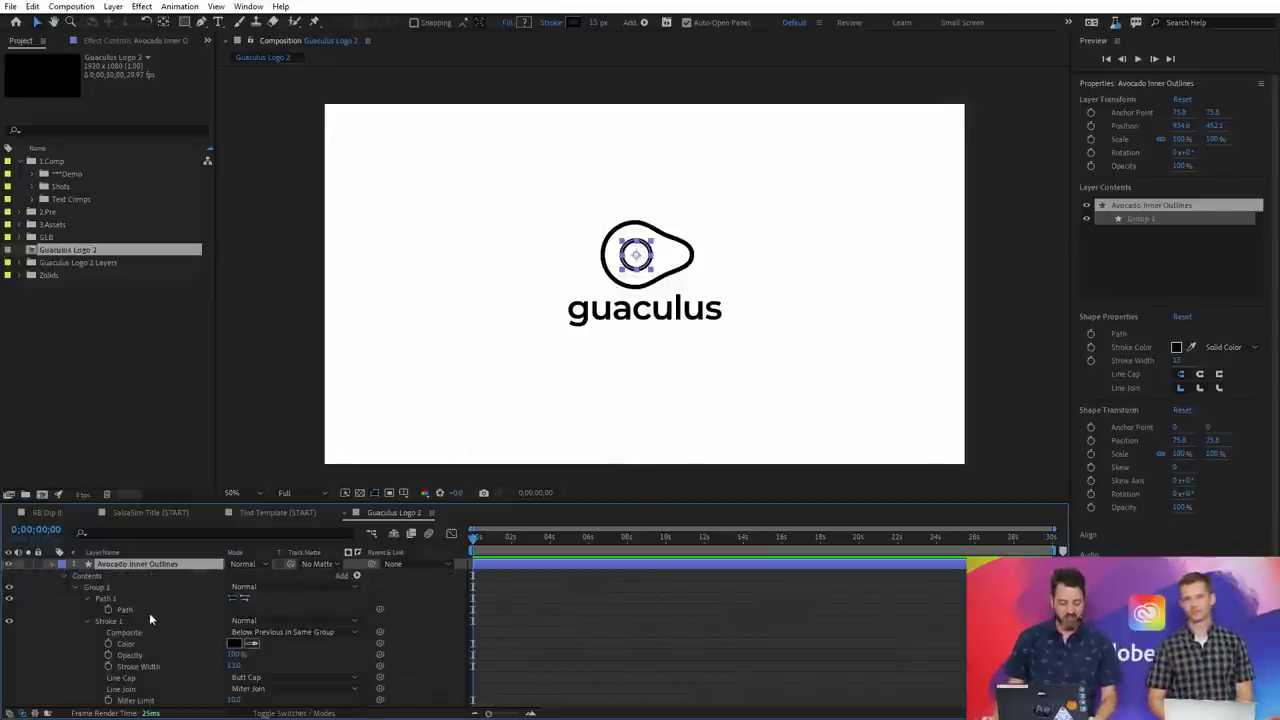
key("grave")
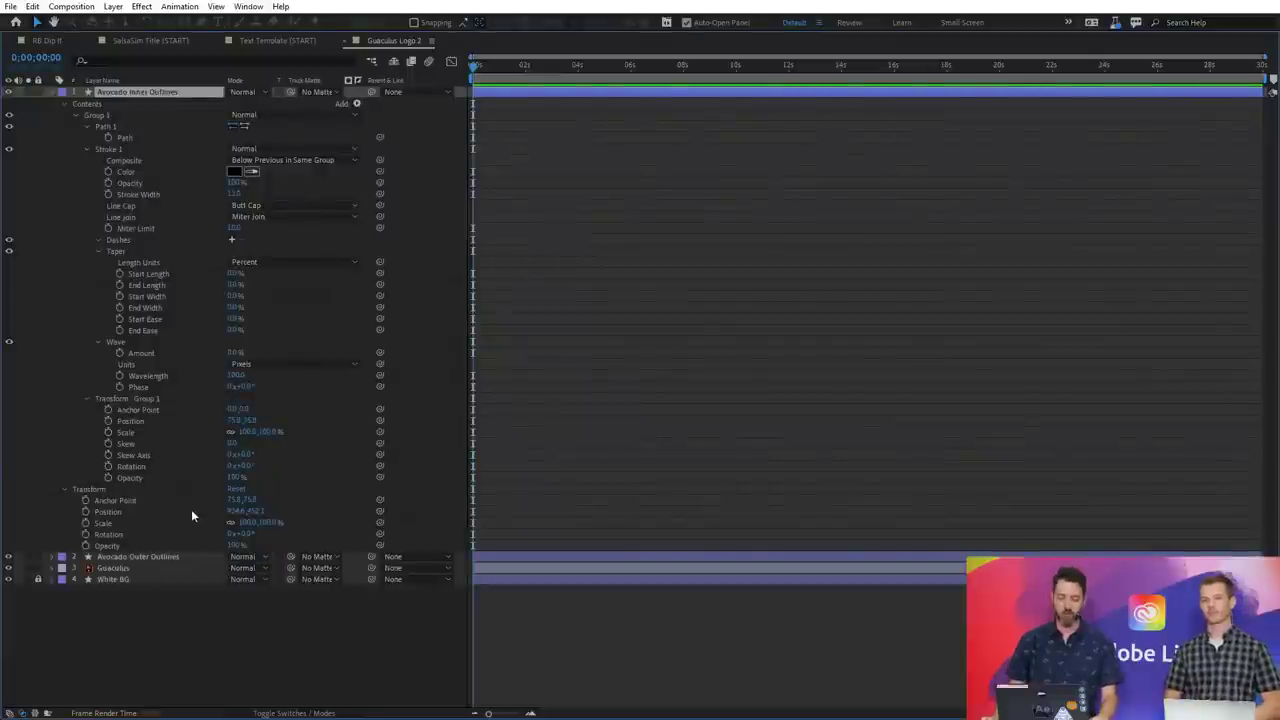
key("grave")
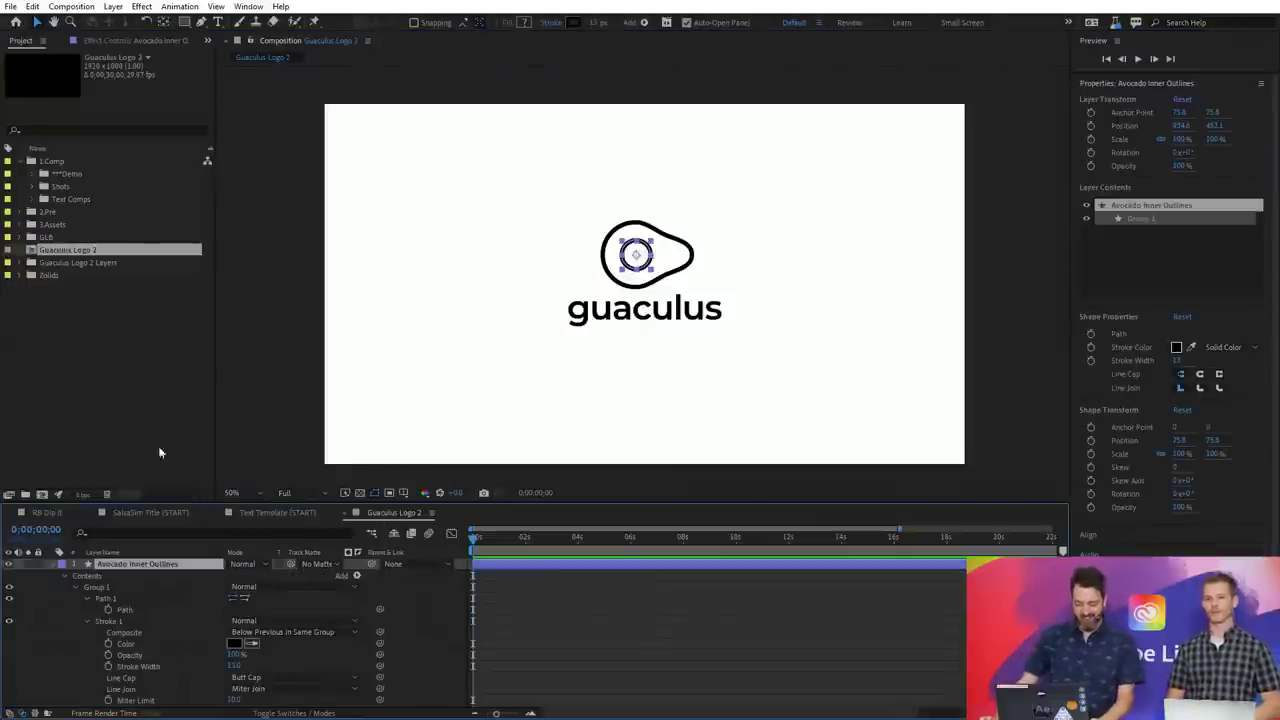
left_click(55, 567)
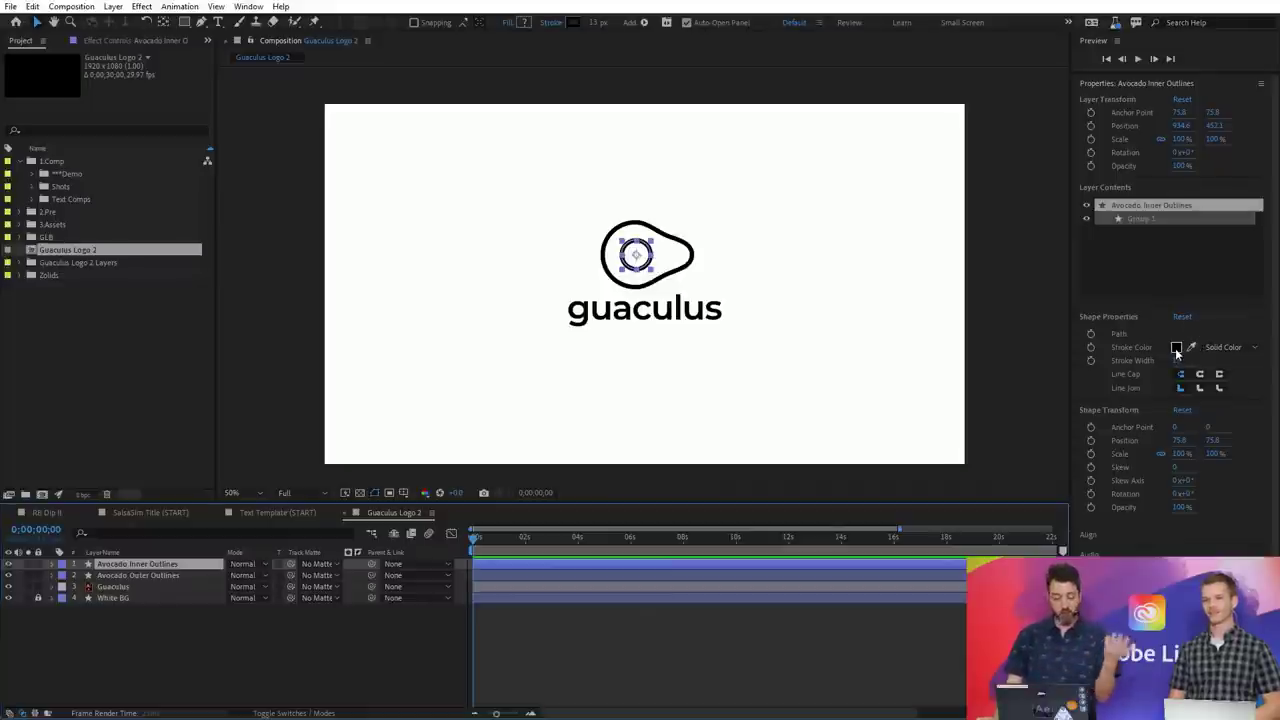
- Try a red FF0000 stroke color on Avocado Inner Outlines and cancel the color change
left_click(1176, 348)
left_click_drag(551, 383, 661, 267)
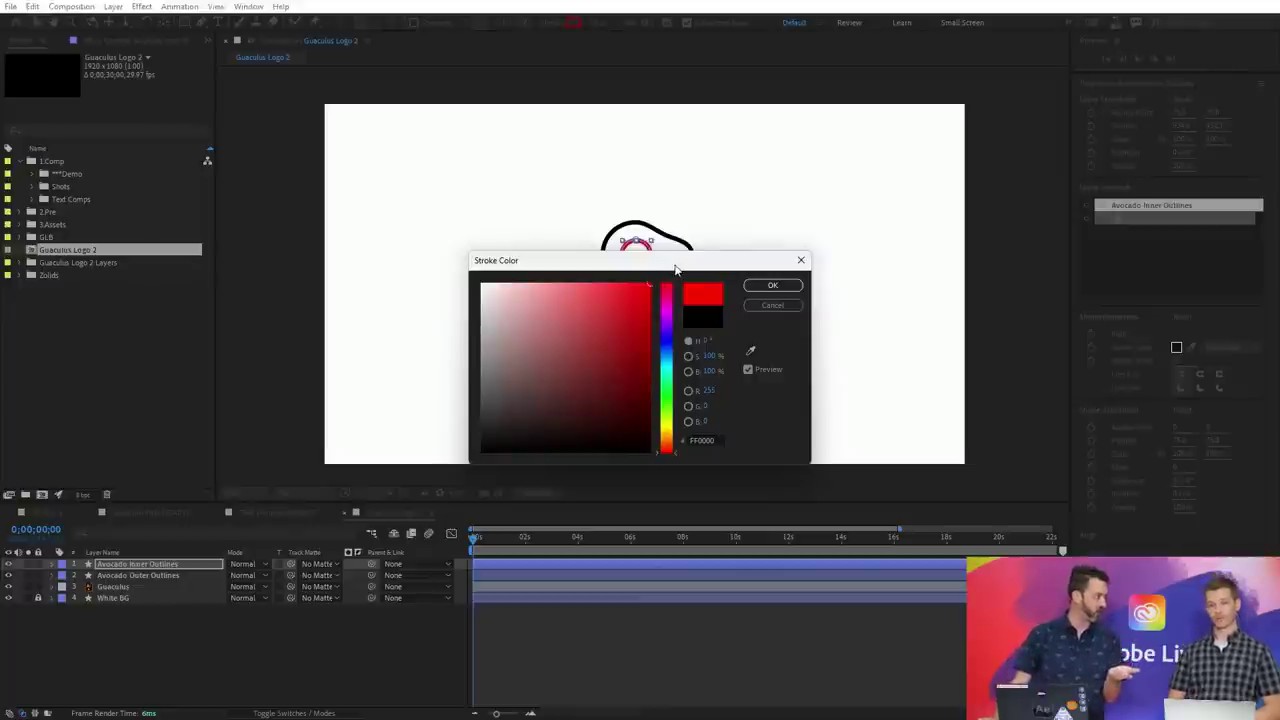
left_click(774, 305)
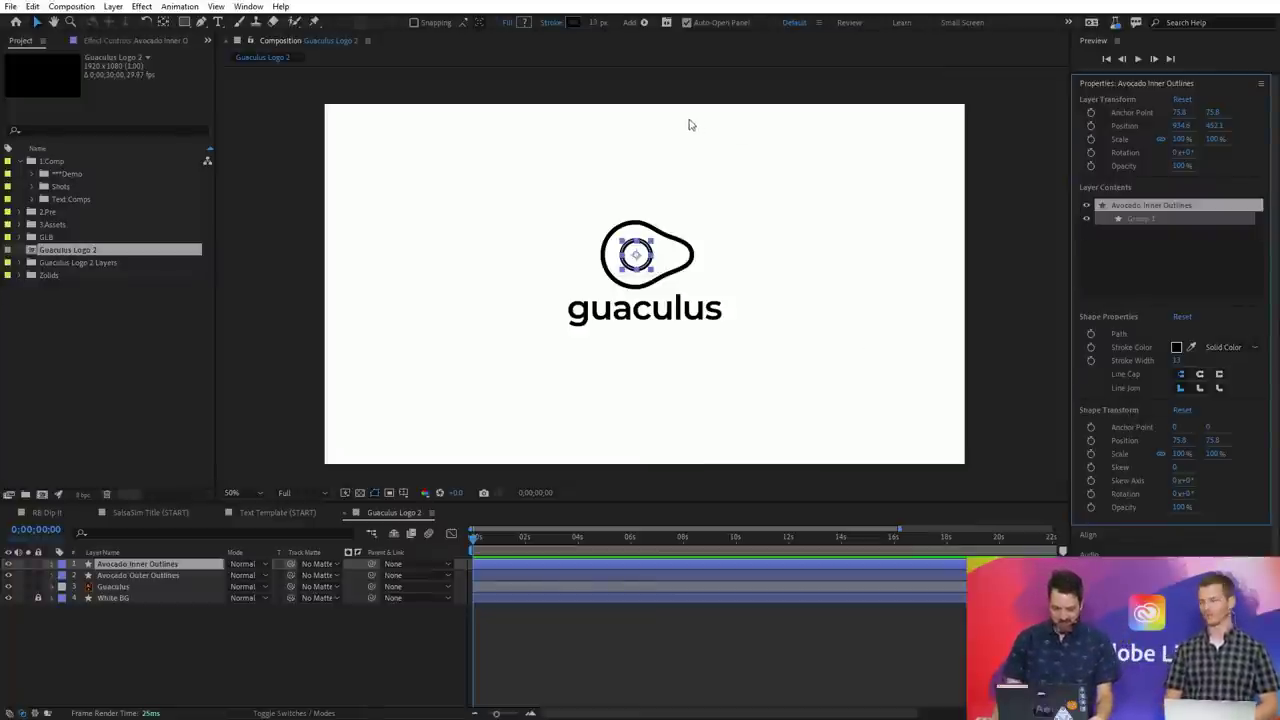
- Expand Avocado Inner Outlines, collapse the Stroke 1 and Transform: Group 1 properties, and inspect Path 1 and Stroke 1
left_click(51, 568)
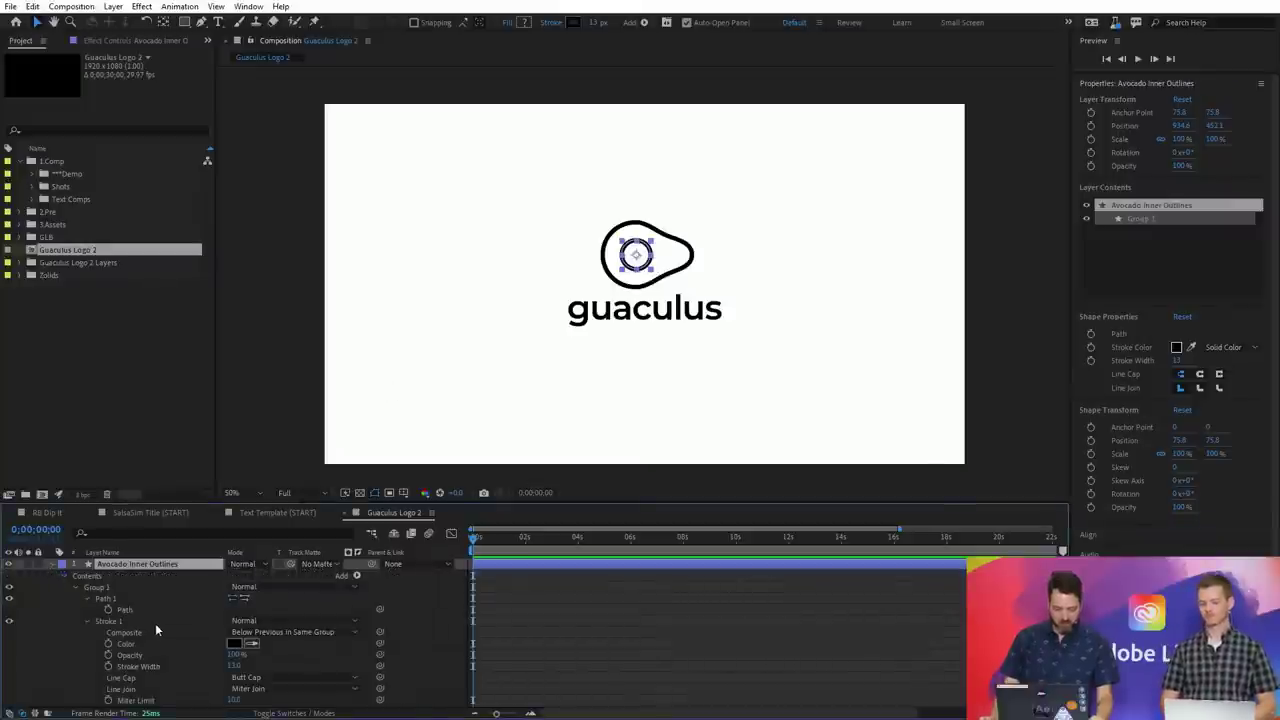
scroll(155, 623, "down", 1)
left_click(87, 588)
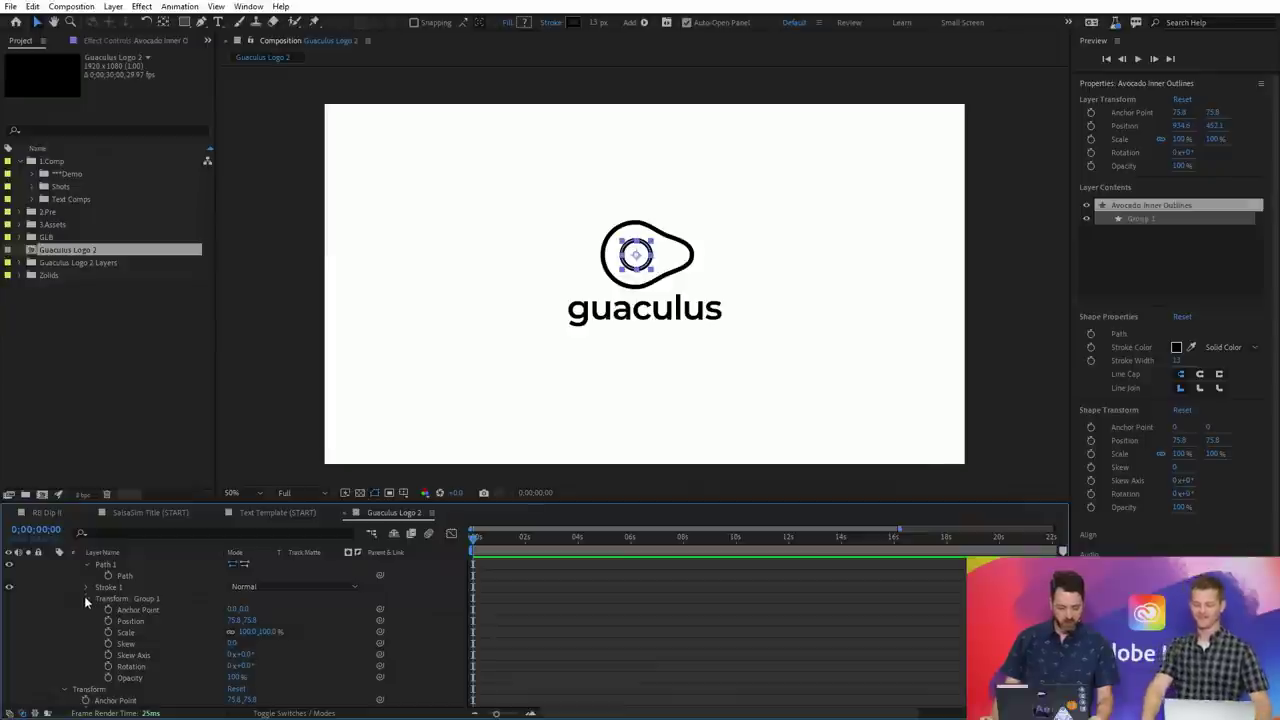
scroll(121, 577, "up", 1)
left_click(121, 598)
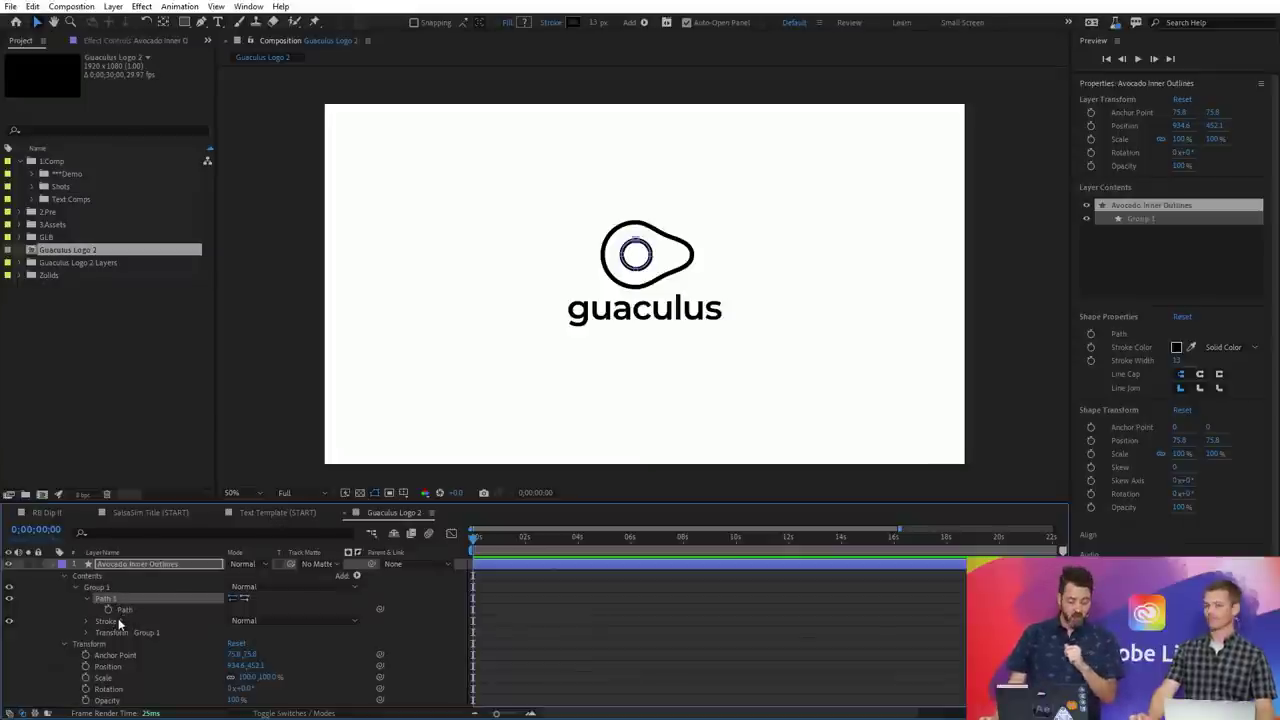
left_click(110, 621)
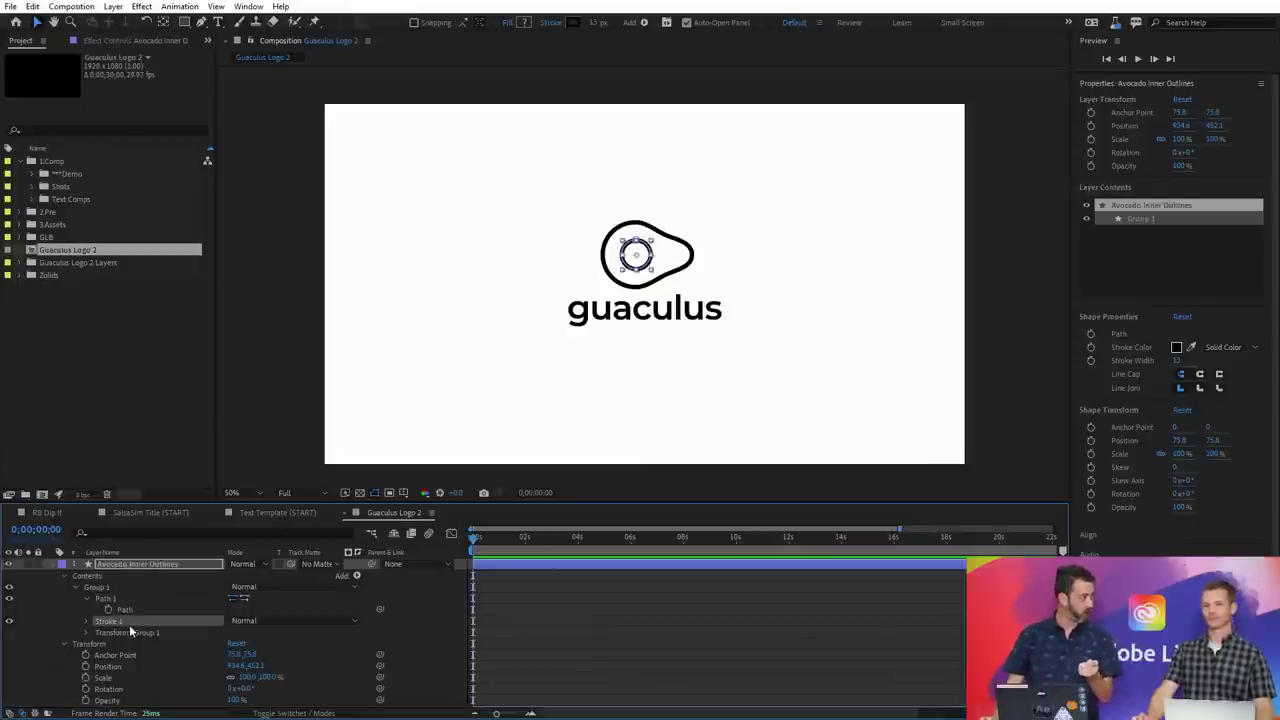
- Add a Fill to the Avocado Inner Outlines contents and place Stroke 1 above it in Group 1
left_click(356, 576)
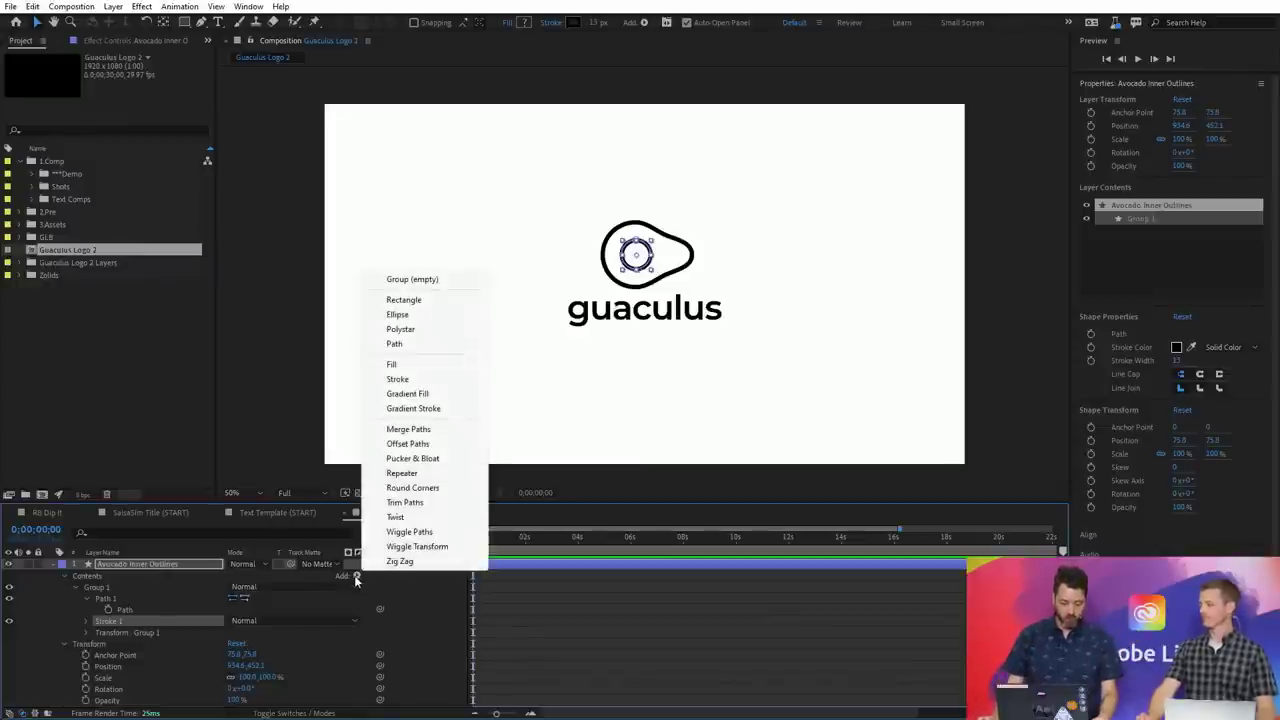
left_click(426, 366)
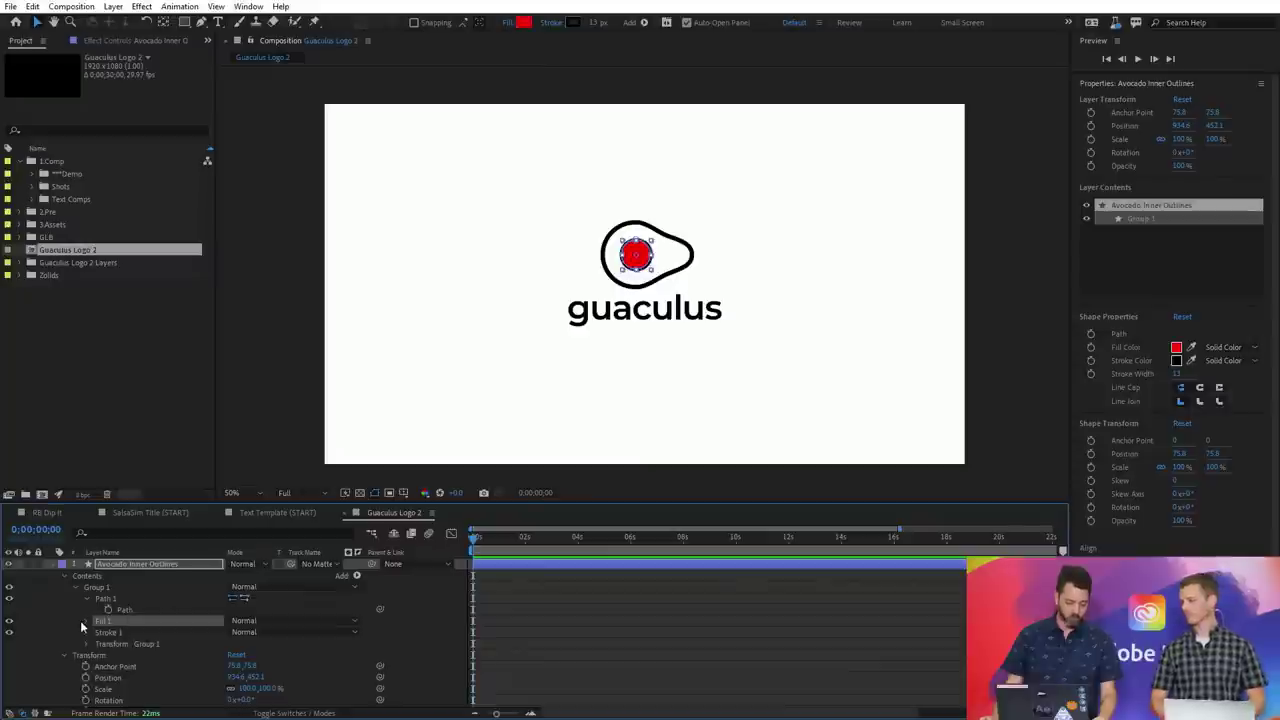
key("period")
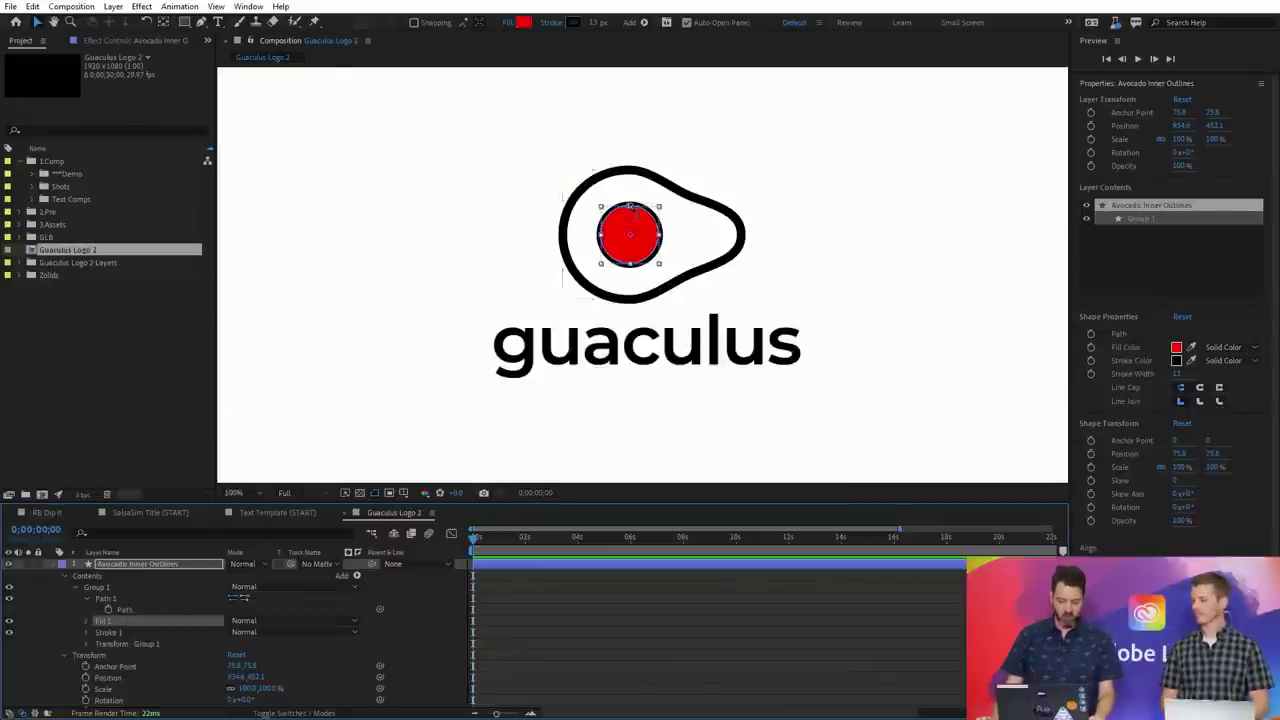
left_click_drag(104, 635, 107, 619)
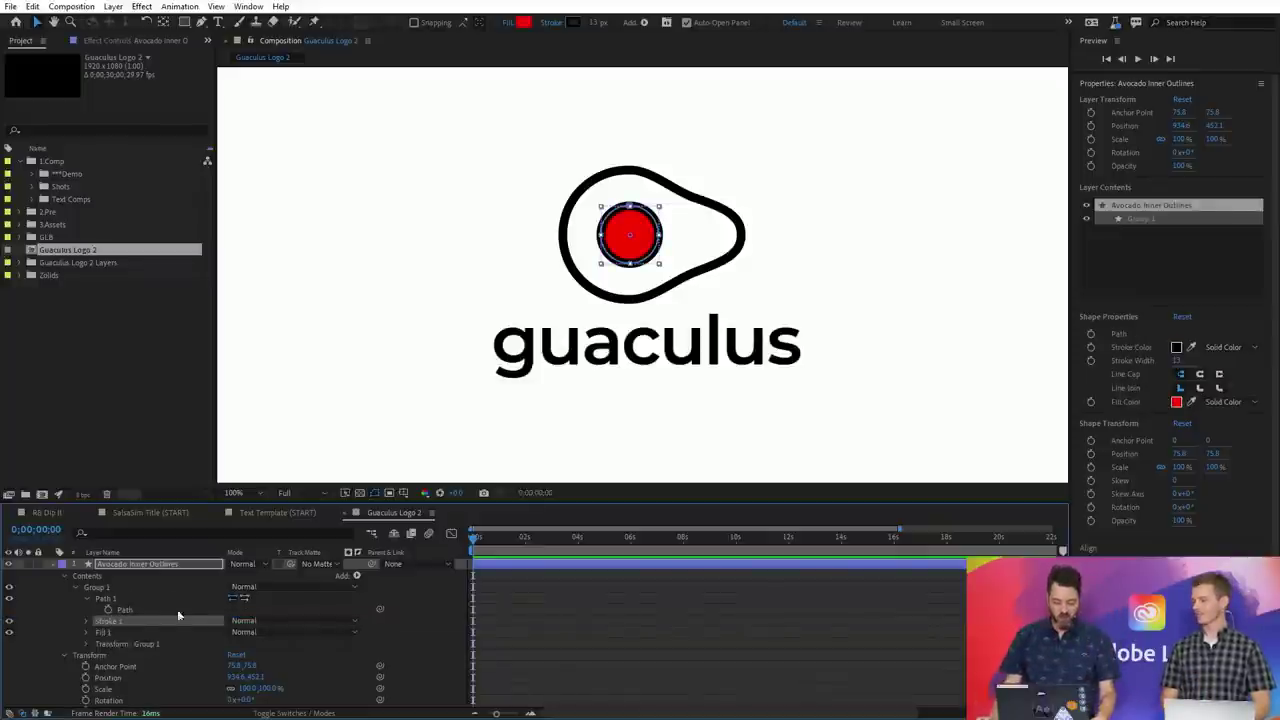
- Change the fill color of Avocado Inner Outlines to white
left_click(1177, 403)
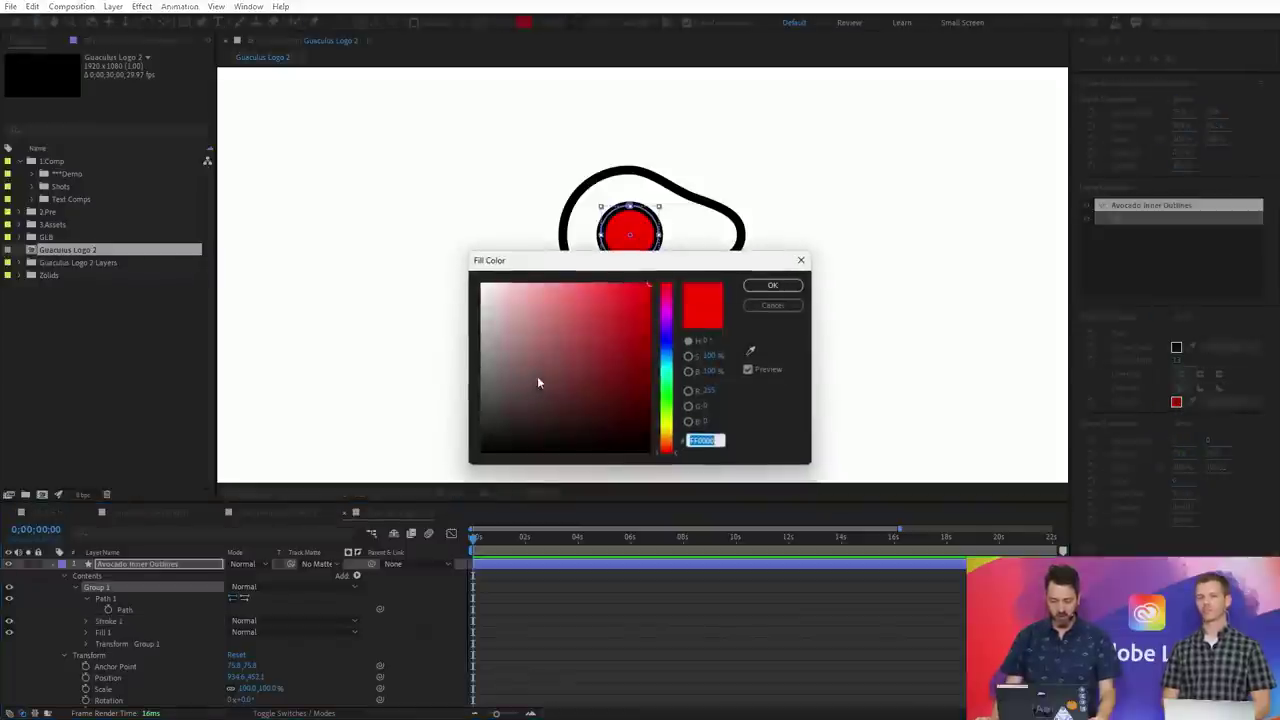
left_click(491, 295)
left_click_drag(491, 295, 457, 262)
left_click(765, 289)
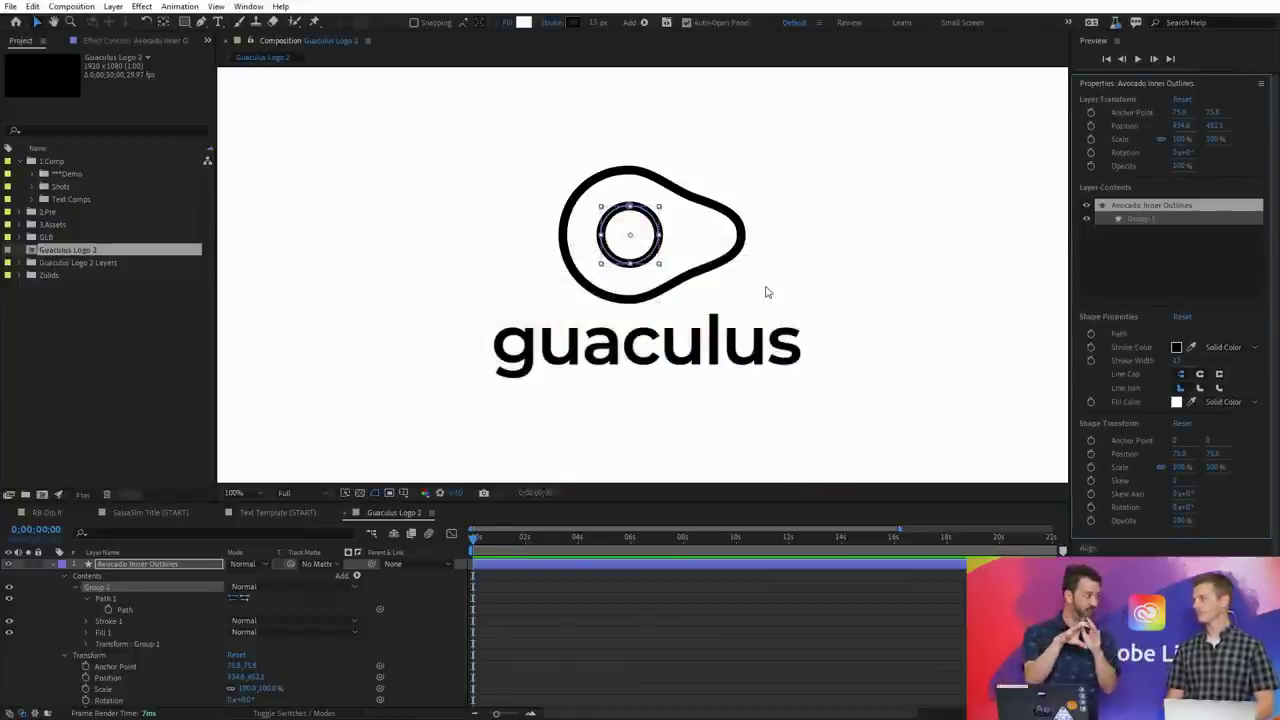
- Collapse the properties of the Avocado Inner Outlines layer and rename it Avocado Inner
left_click(52, 566)
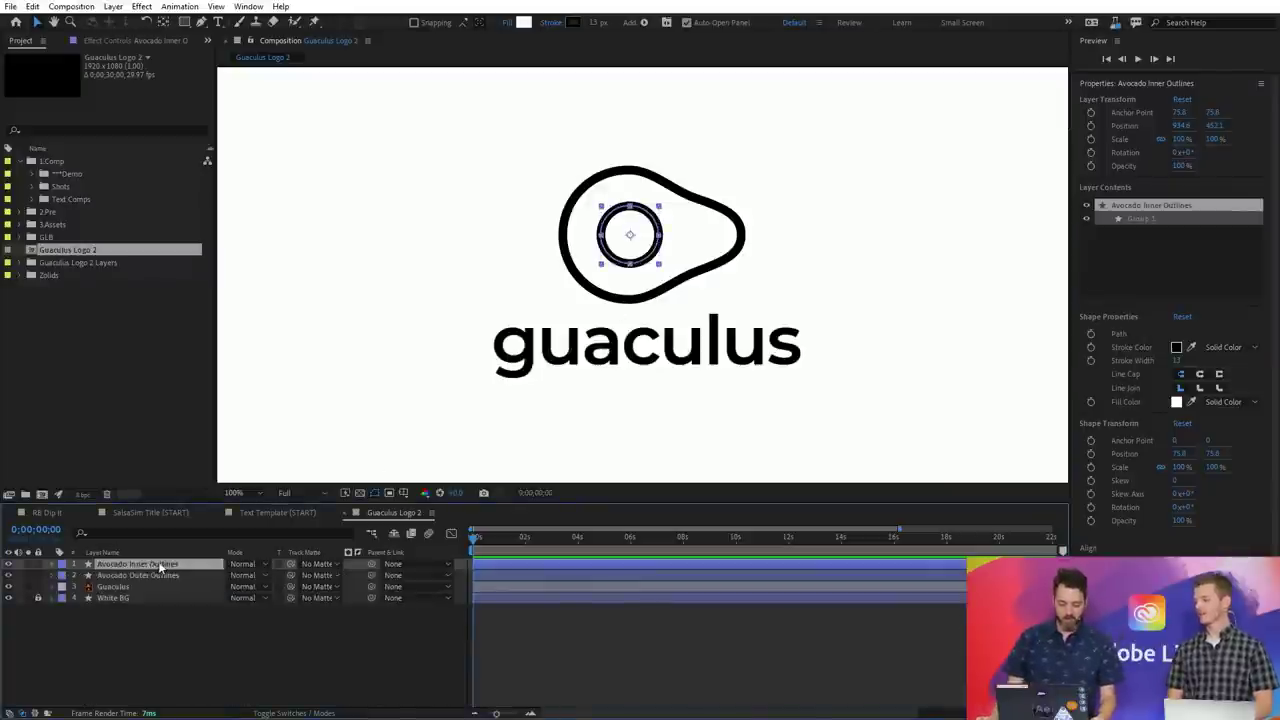
key("Return")
key("BackSpace")
key("BackSpace")
key("BackSpace")
key("BackSpace")
key("BackSpace")
key("BackSpace")
key("BackSpace")
key("BackSpace")
key("BackSpace")
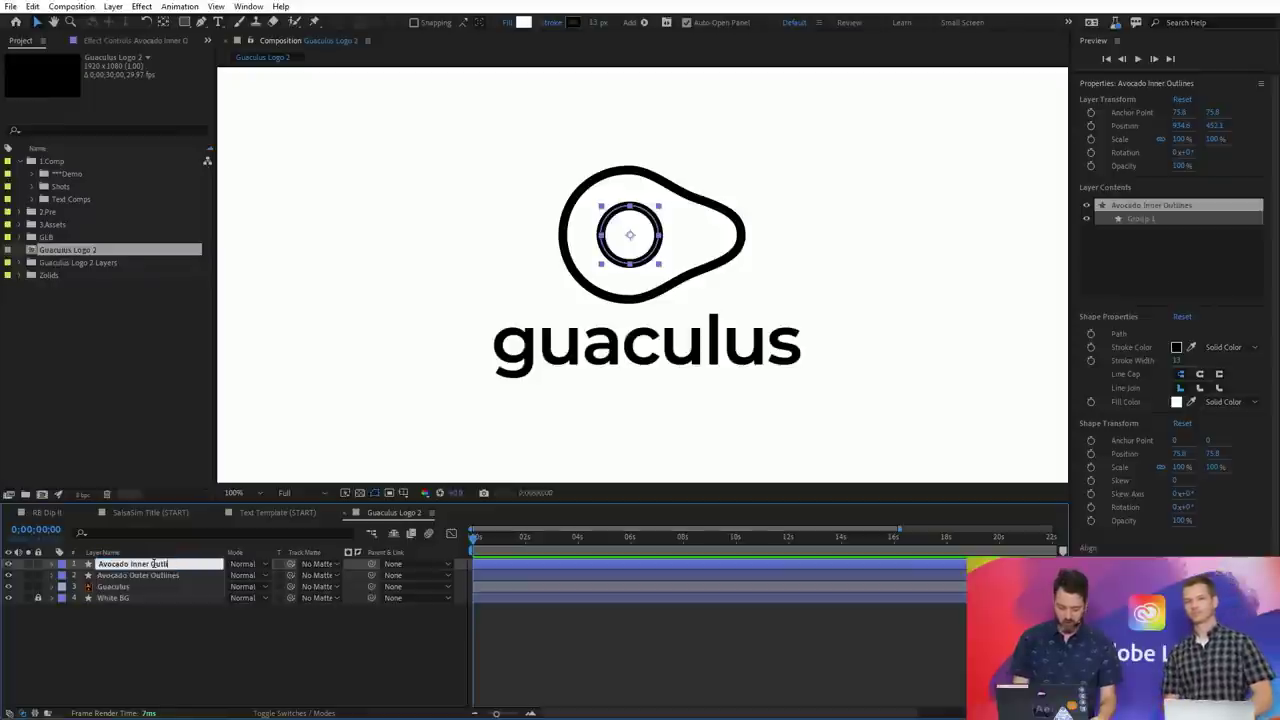
key("Return")
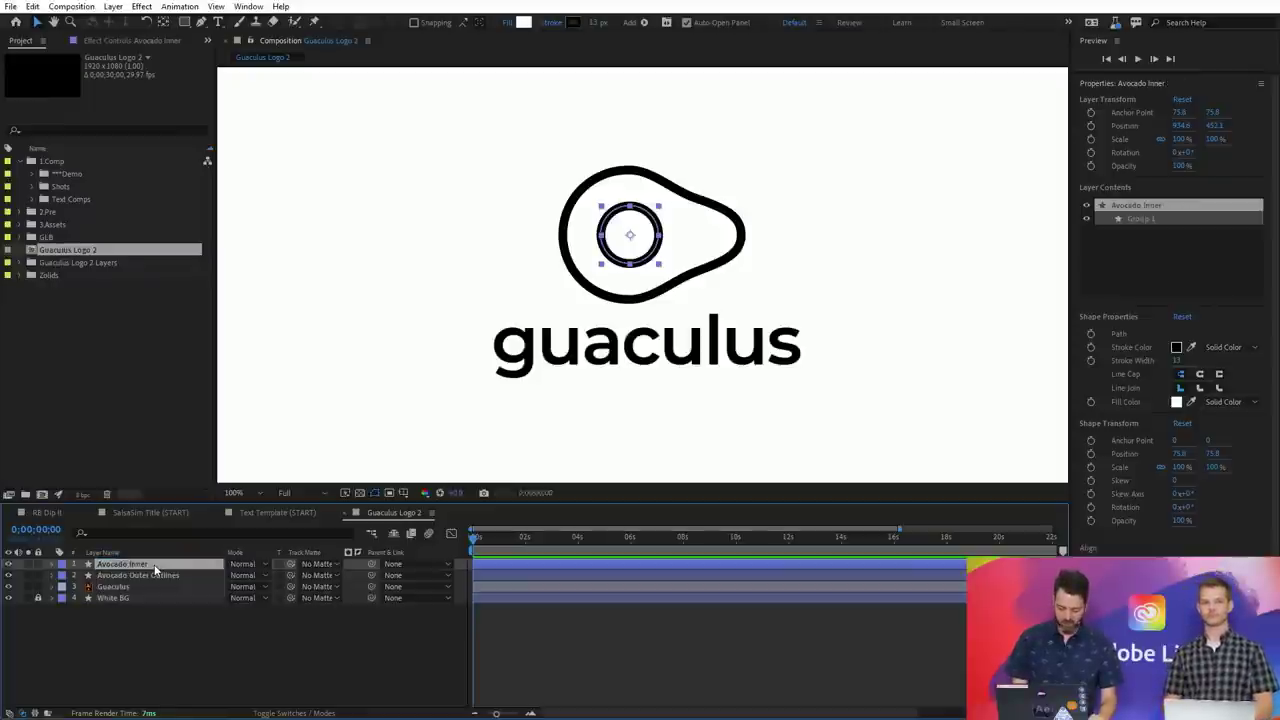
- Rename the Avocado Outer Outlines layer to Avocado Outer
left_click(155, 571)
key("Return")
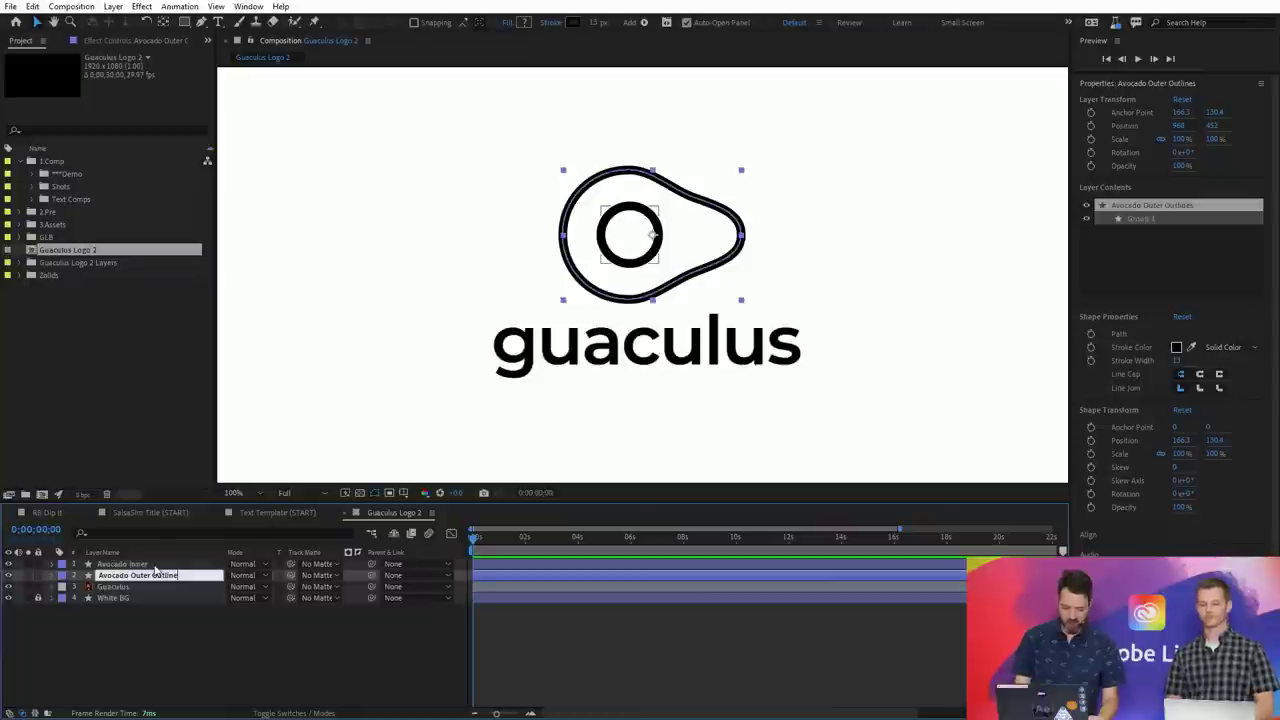
key("BackSpace")
key("BackSpace")
key("BackSpace")
key("BackSpace")
key("BackSpace")
key("BackSpace")
key("BackSpace")
key("BackSpace")
key("Return")
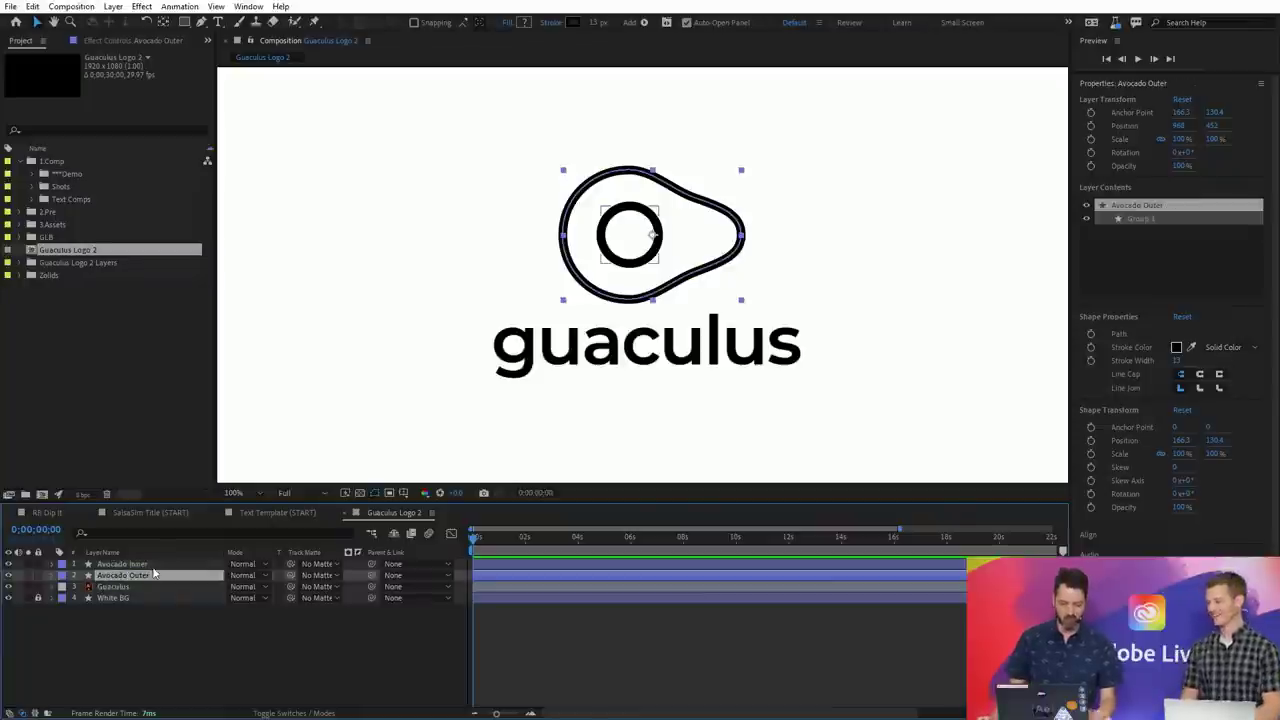
- Set the label color of the Avocado Inner layer to Green
left_click(60, 565)
left_click(60, 566)
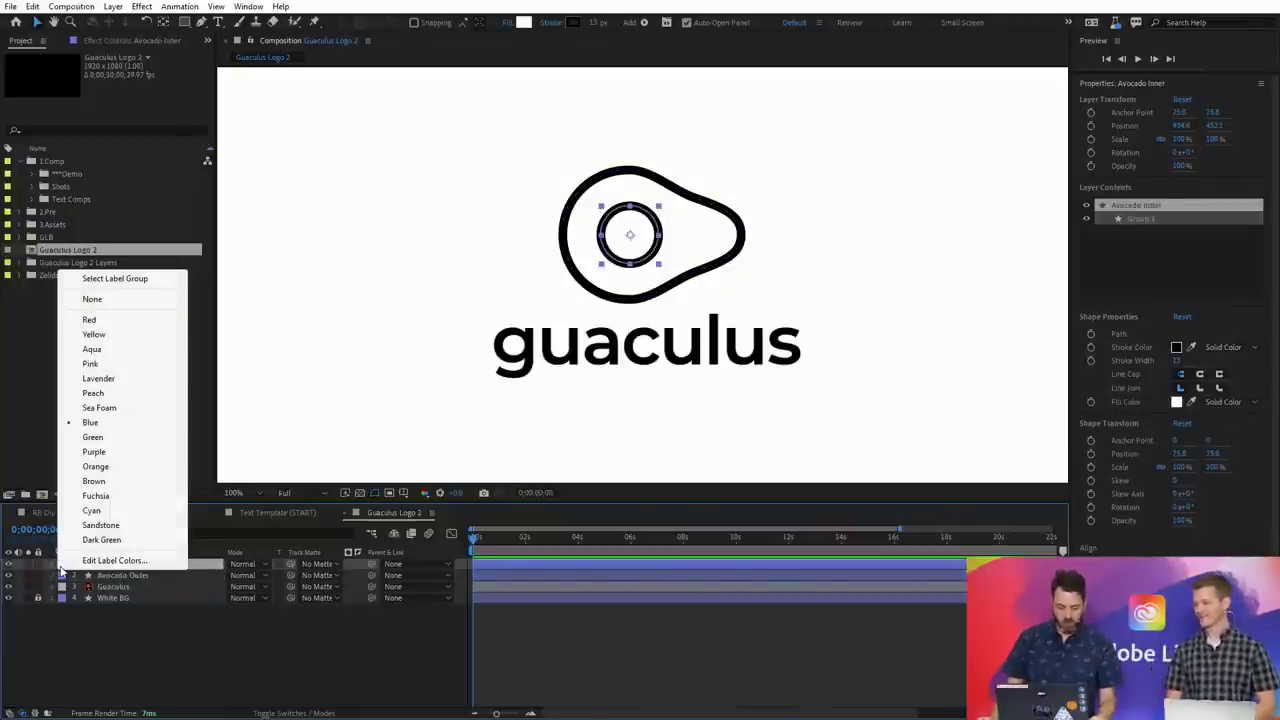
left_click(96, 438)
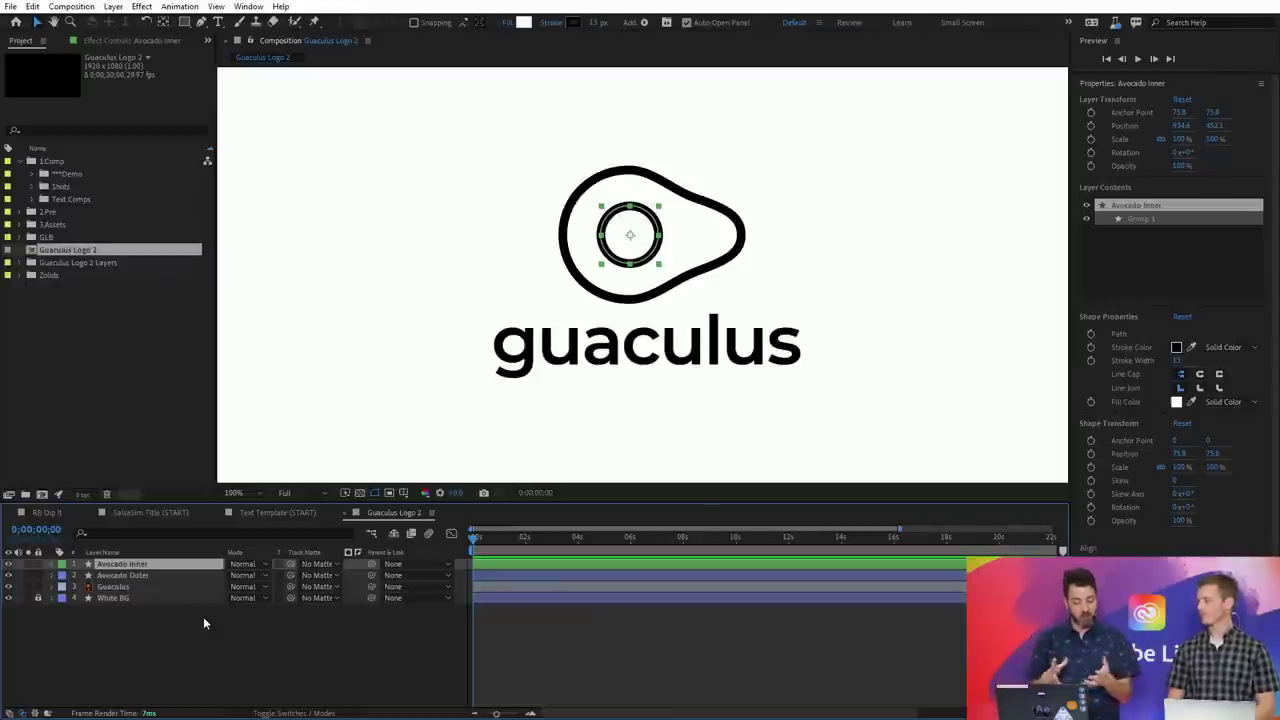
- Hide the Avocado Outer and Guaculus layers, and separate Avocado Inner's Position into X and Y dimensions
left_click(8, 586)
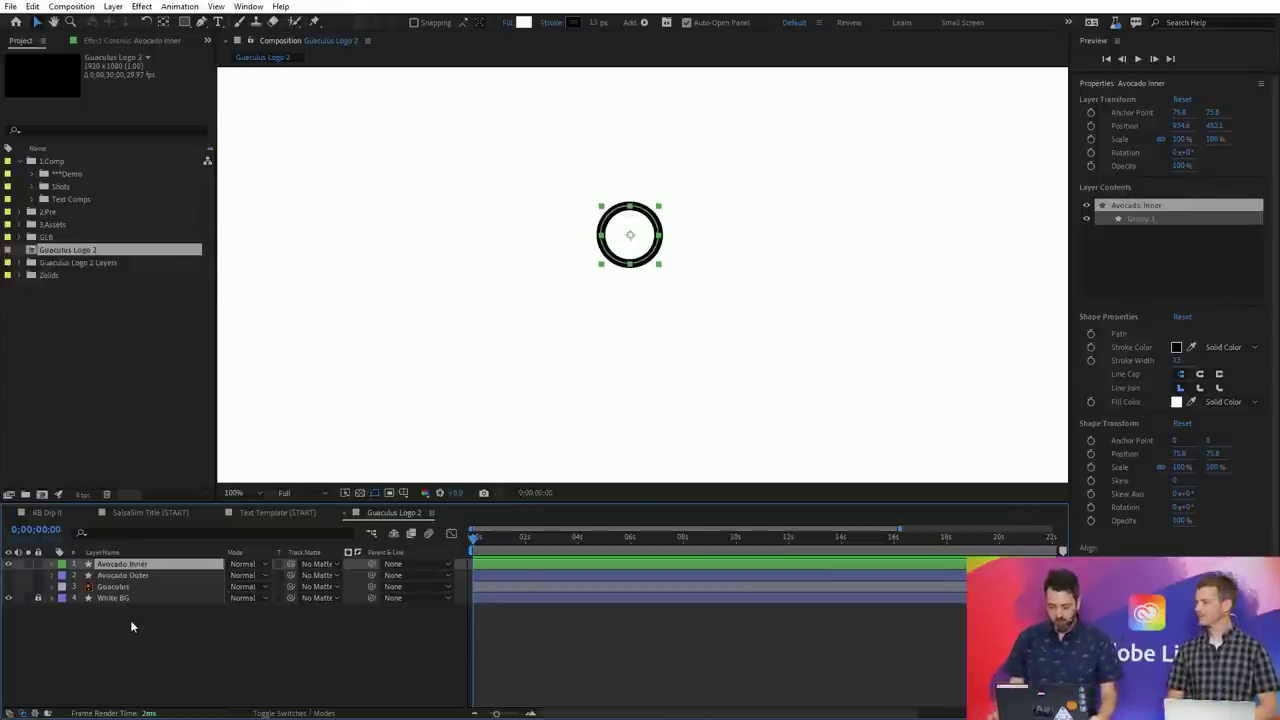
key("p")
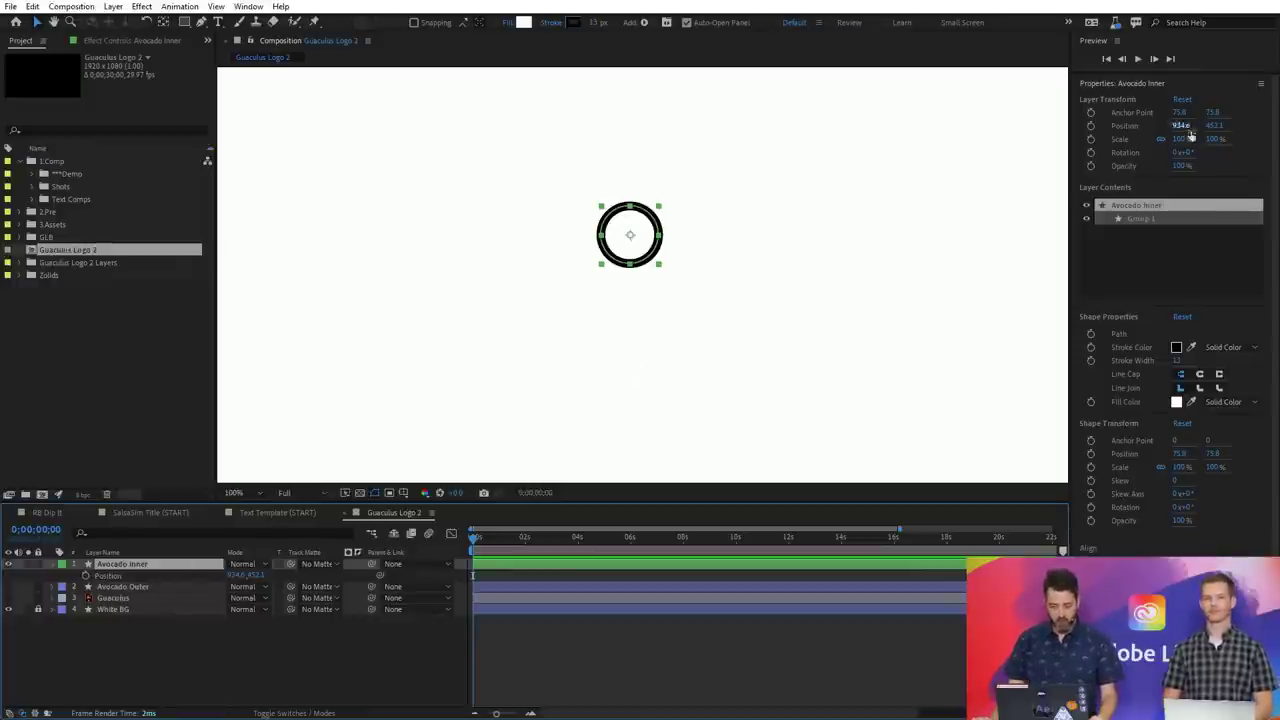
right_click(117, 576)
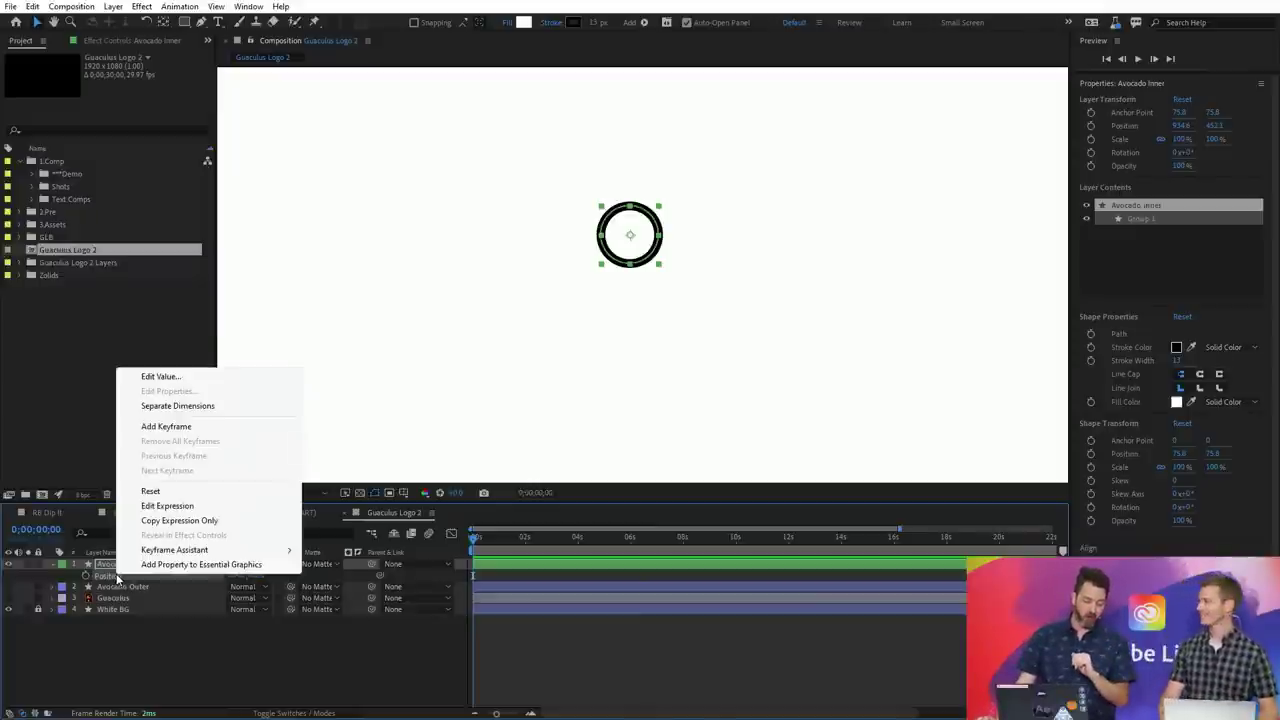
left_click(205, 406)
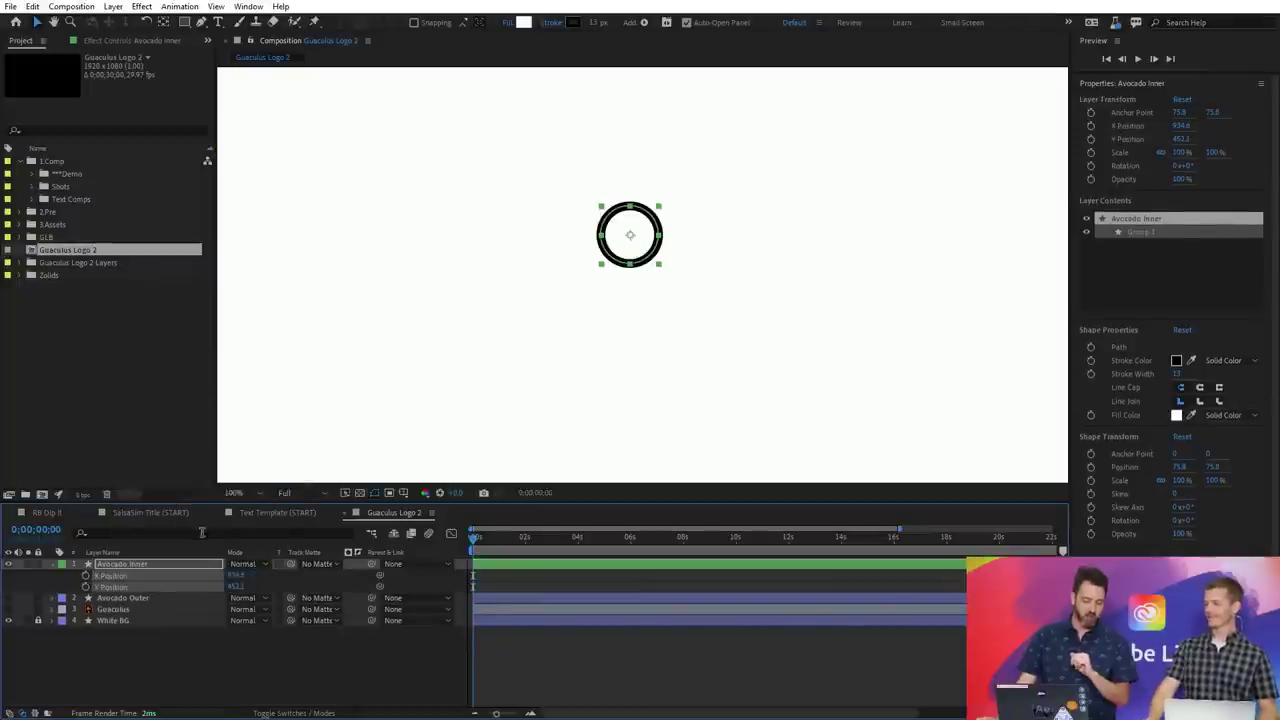
left_click(155, 649)
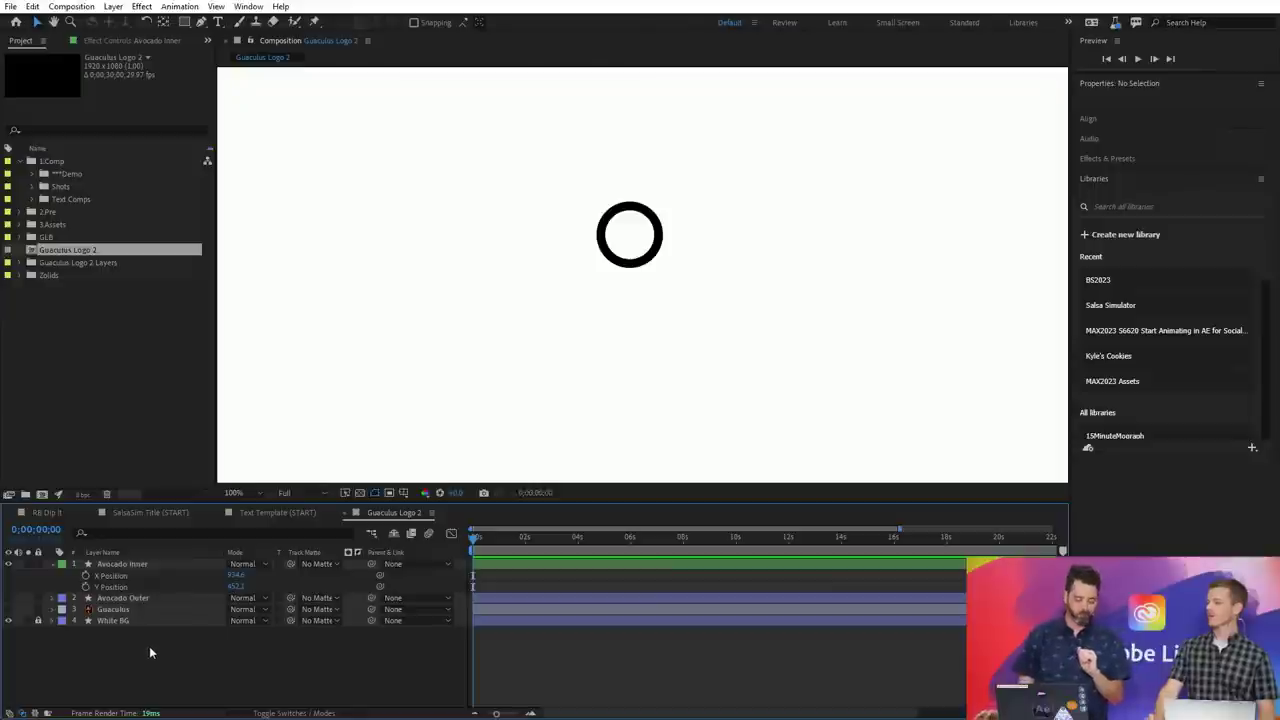
left_click(485, 570)
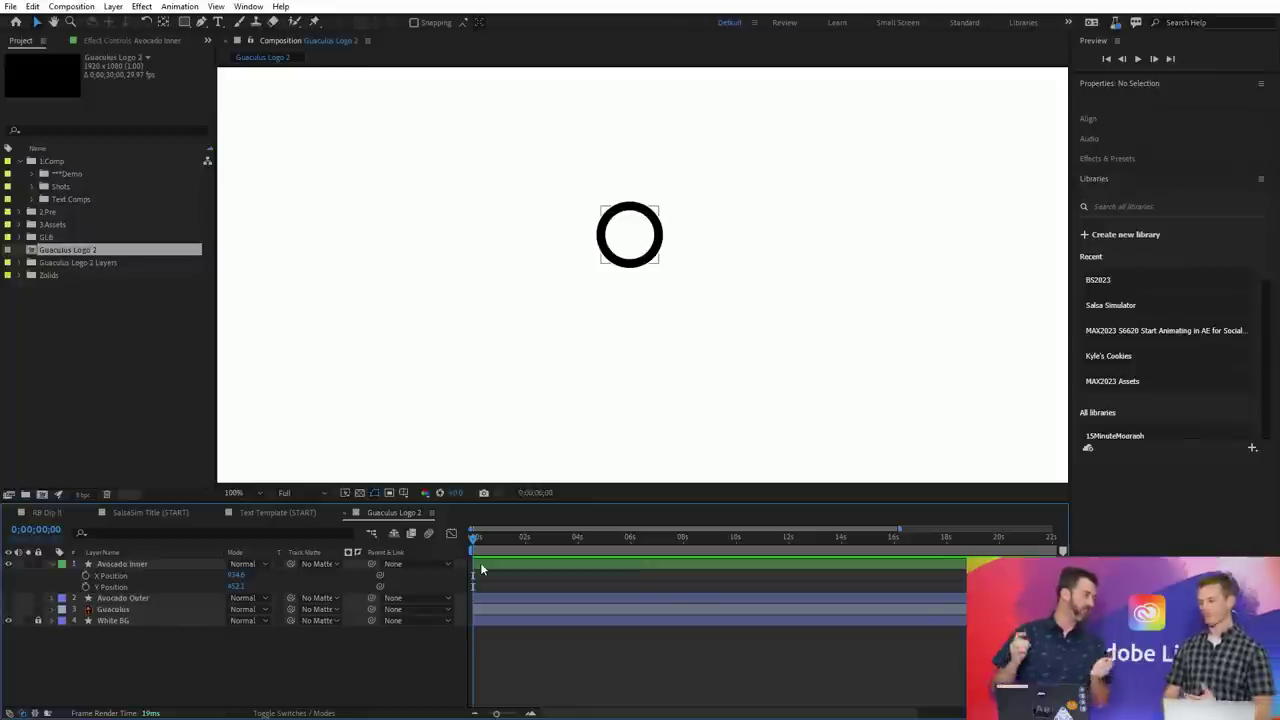
key("ctrl+shift+a")
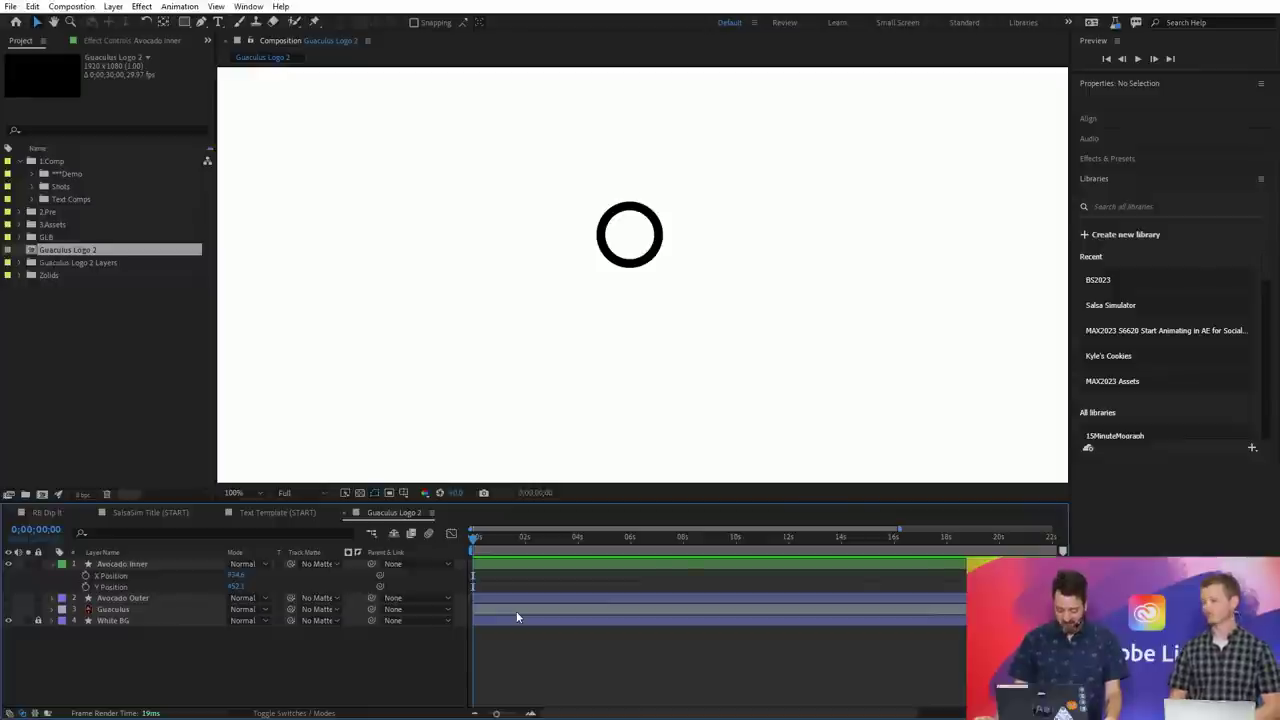
key("equal")
key("equal")
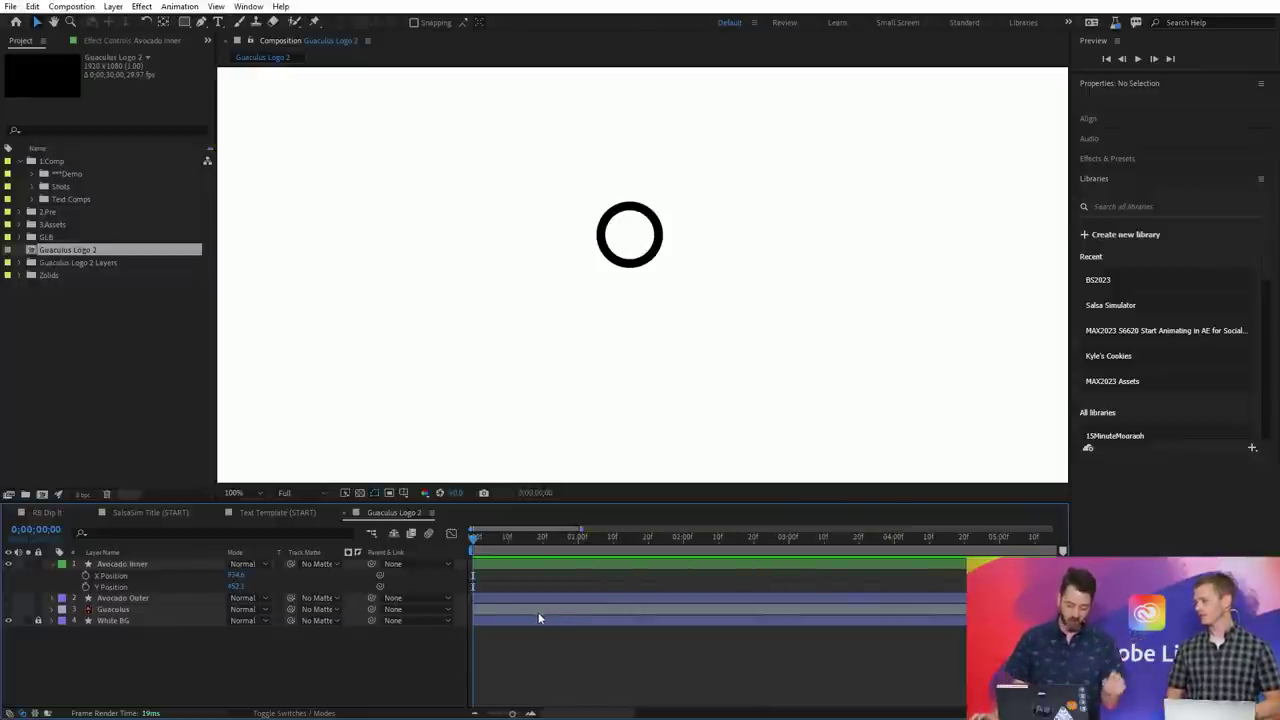
key("minus")
key("minus")
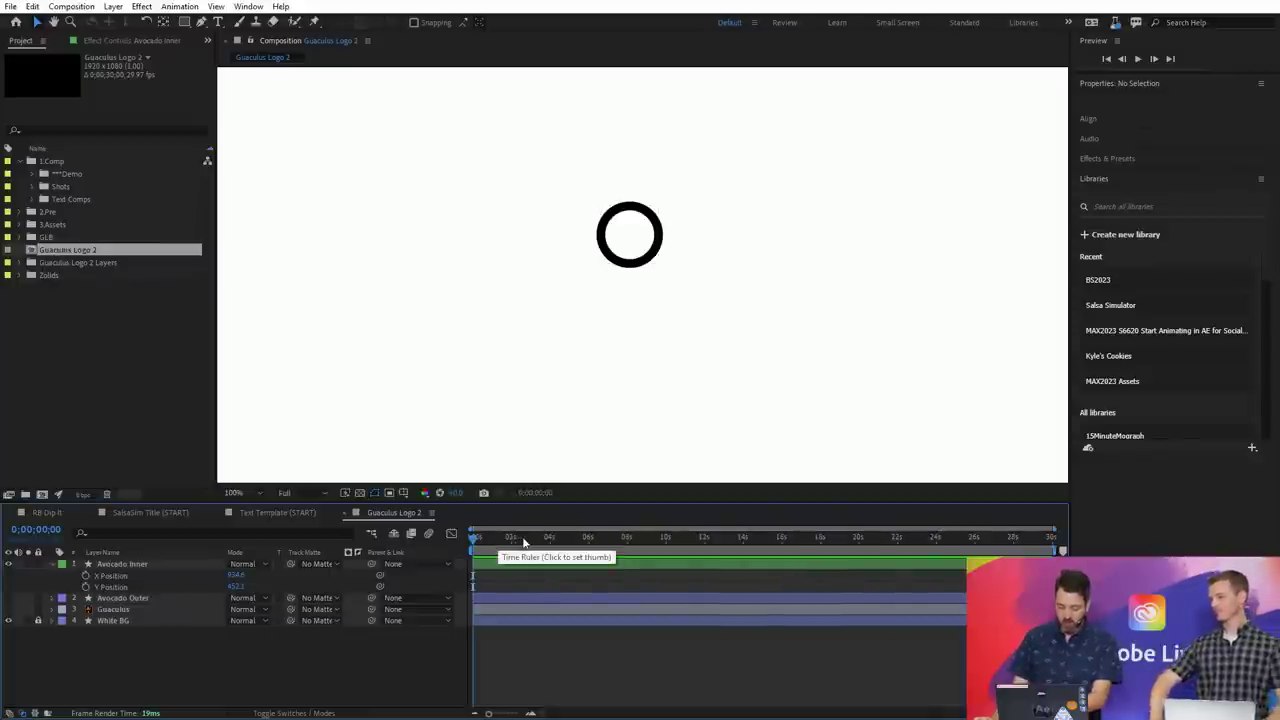
left_click(600, 591)
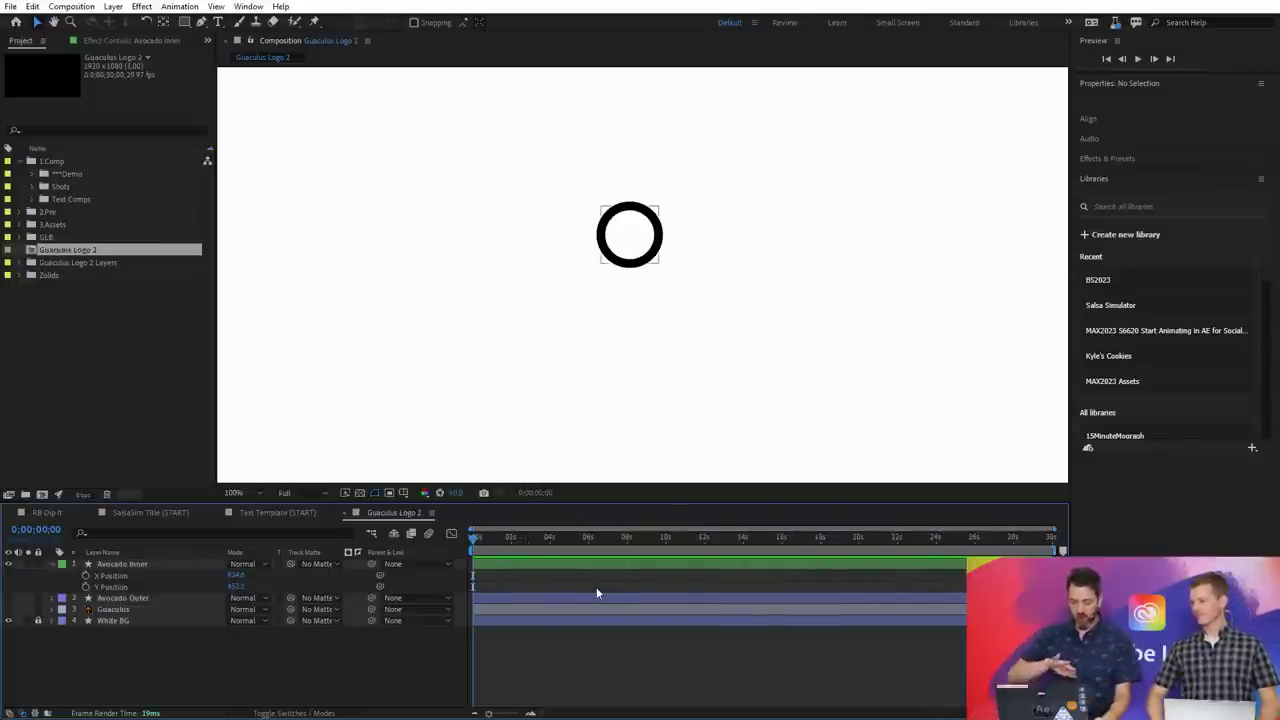
left_click(603, 550)
left_click_drag(553, 545, 473, 555)
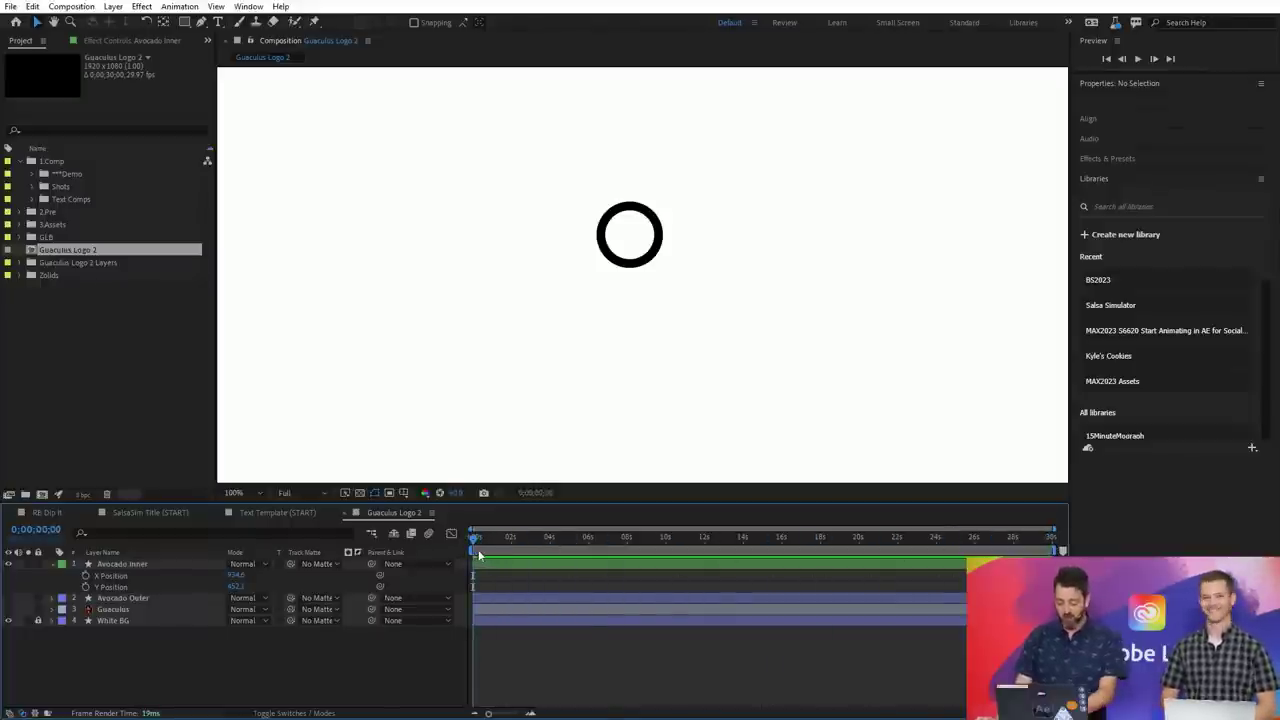
- Move the playhead to 0;00;03;00 and shorten the work area so it ends at 3 seconds
left_click(548, 565)
scroll(548, 567, "up", 5)
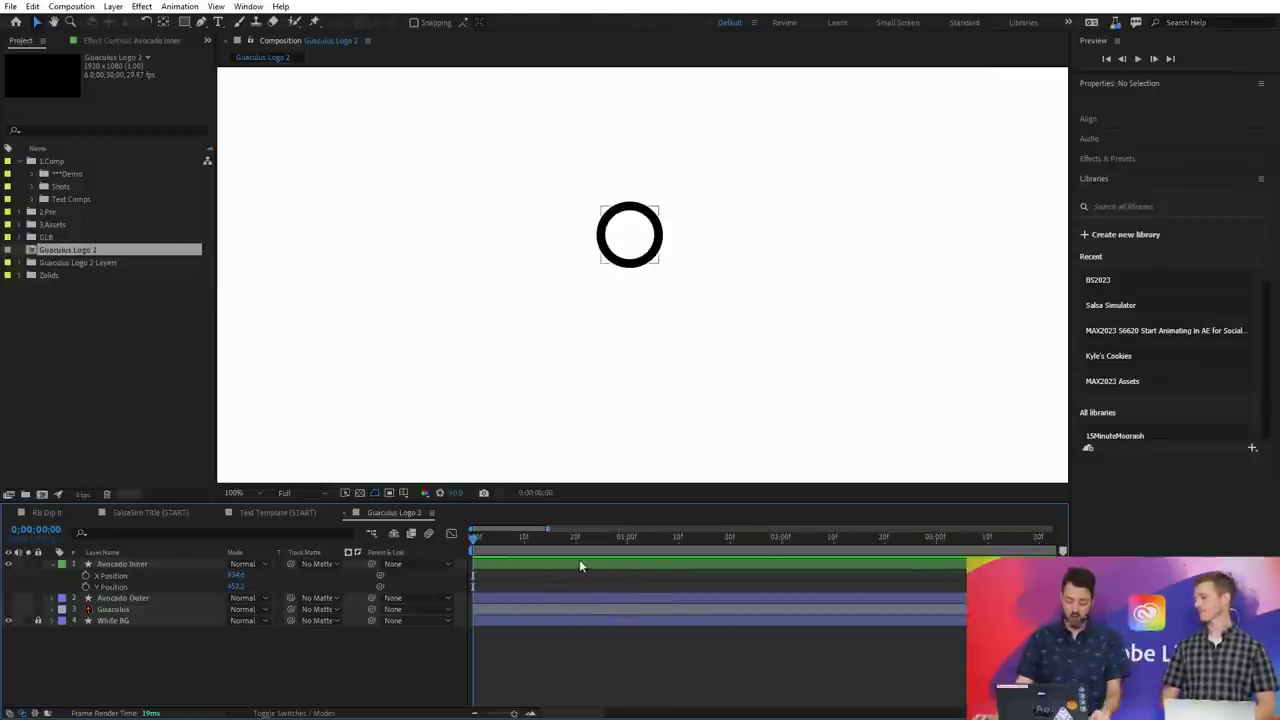
key("ctrl+shift+a")
left_click_drag(864, 539, 936, 540)
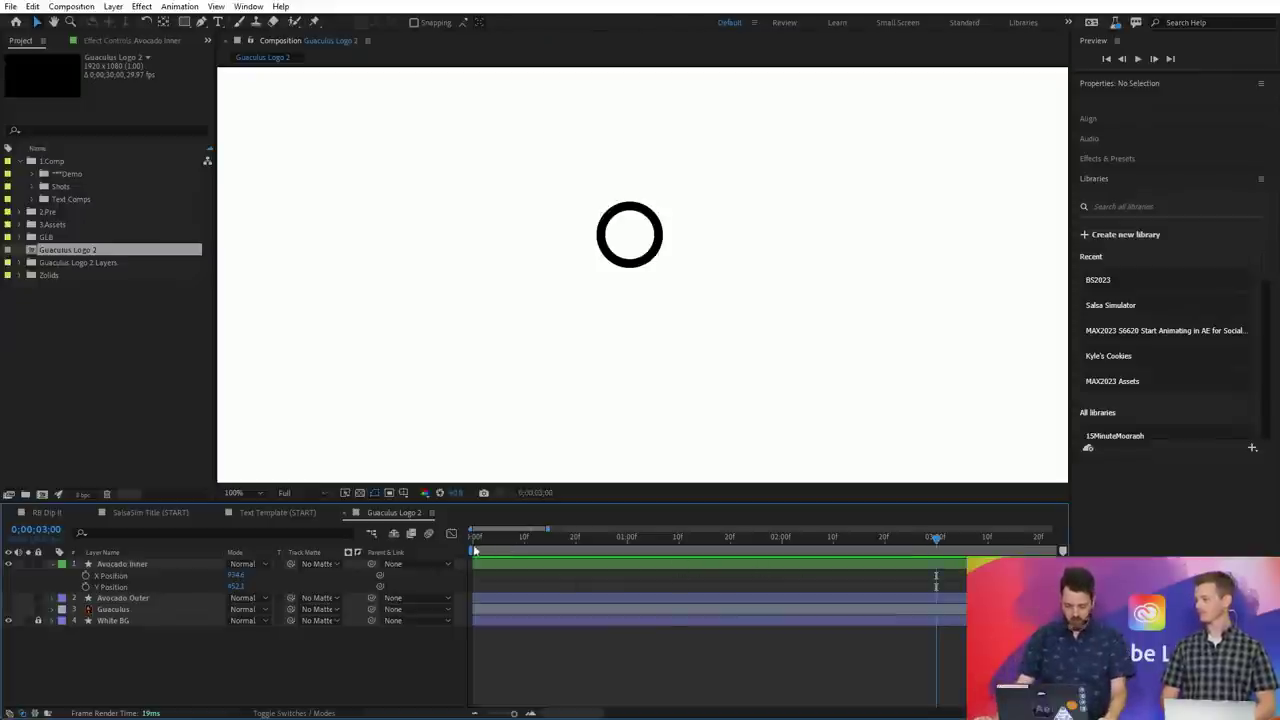
key("minus")
key("minus")
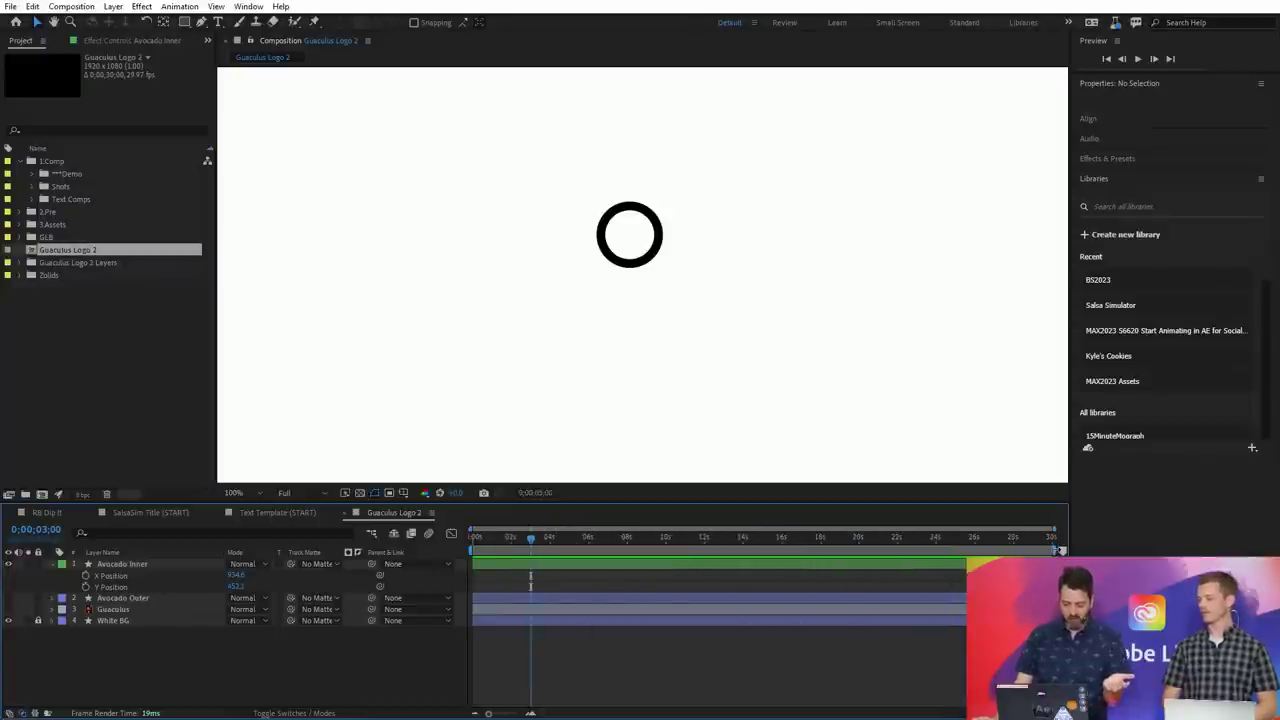
left_click_drag(1058, 550, 537, 553)
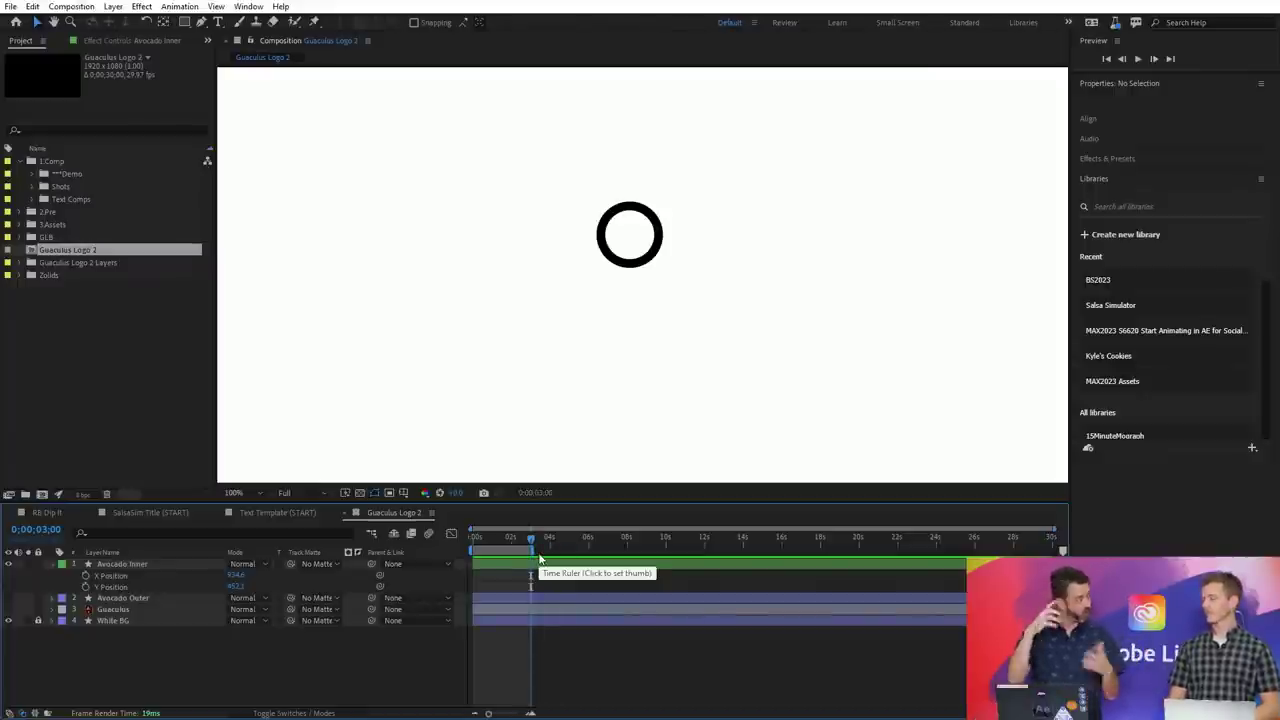
key("equal")
key("equal")
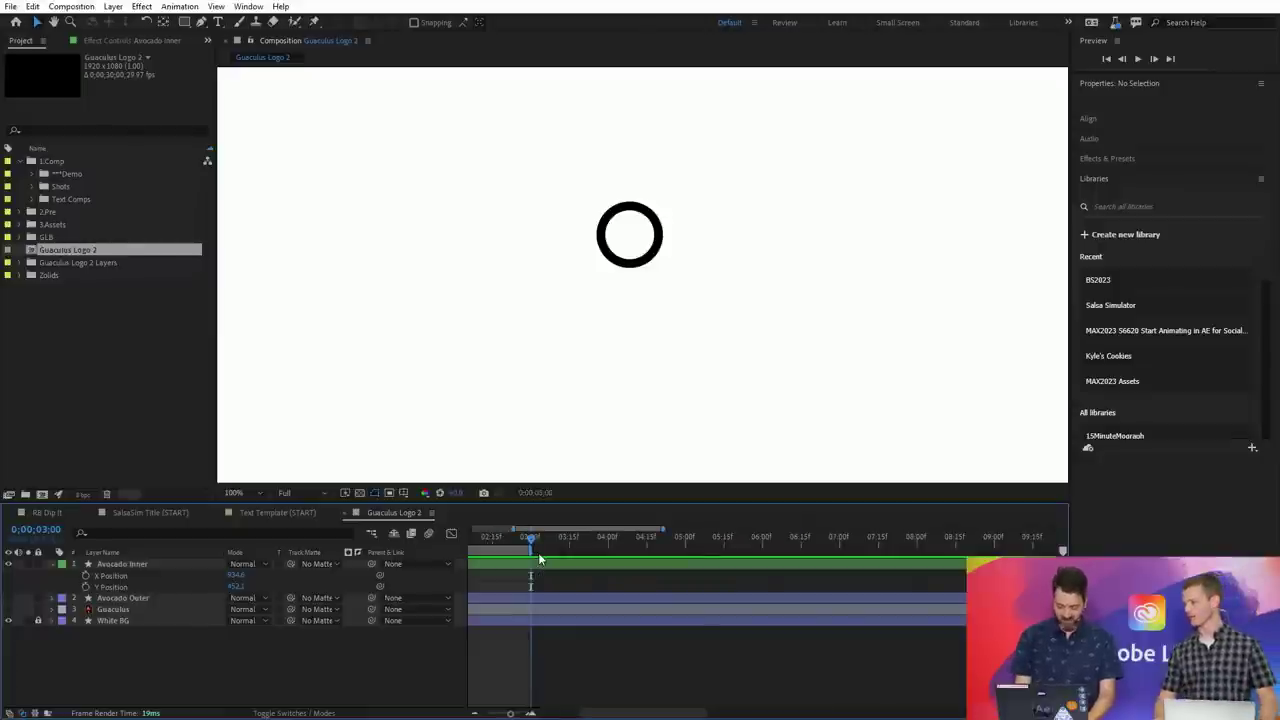
- Set a Y Position keyframe on Avocado Inner at 0;00;00;20 and return the playhead to the start of the composition
key("Home")
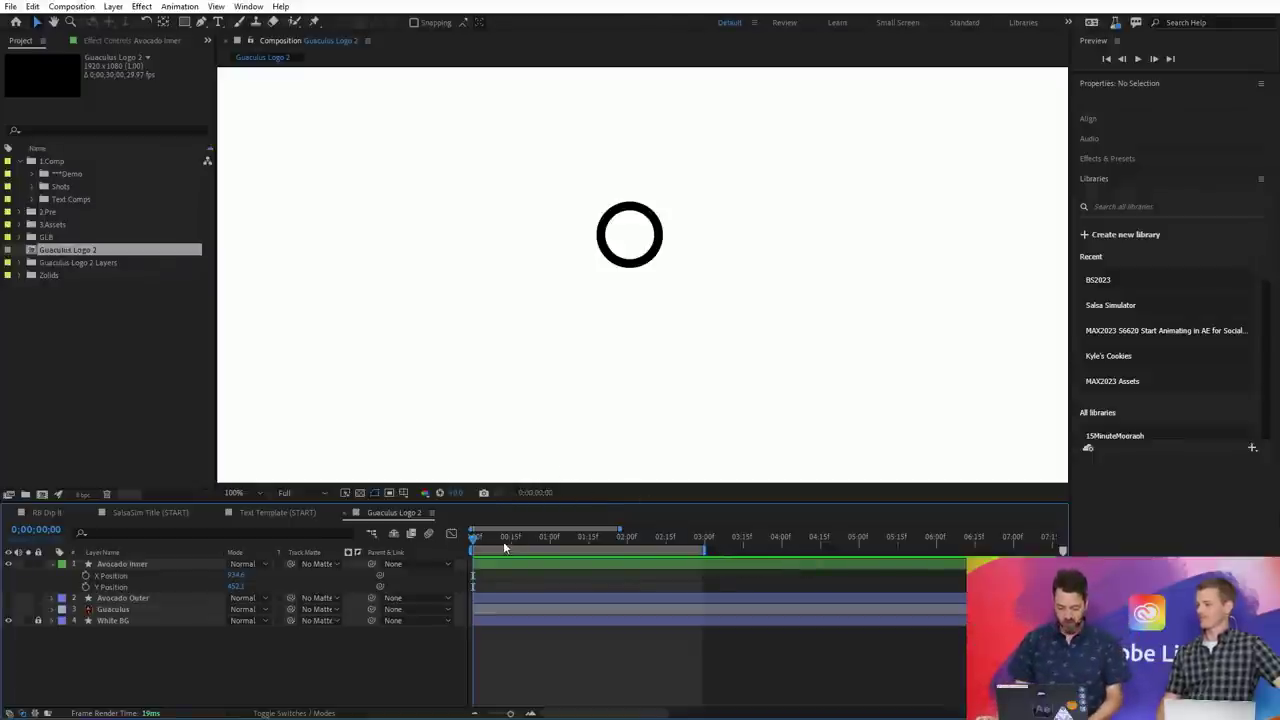
left_click_drag(492, 545, 510, 540)
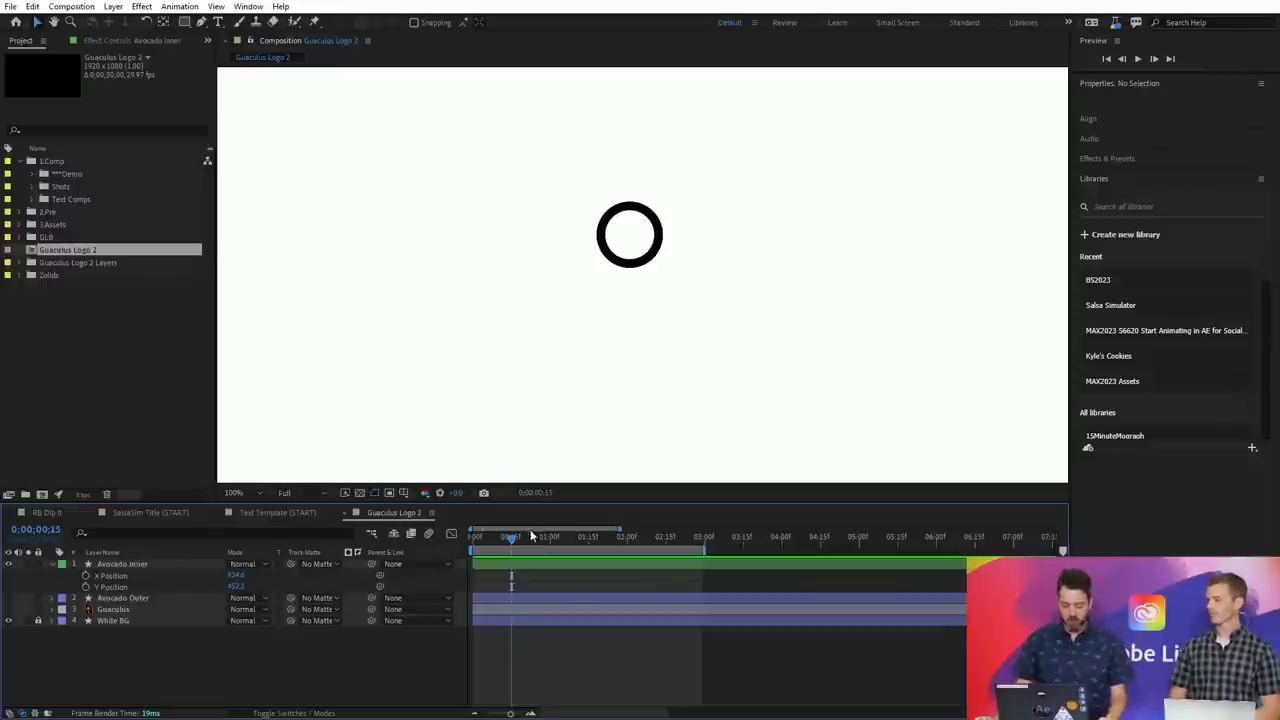
left_click_drag(513, 541, 526, 537)
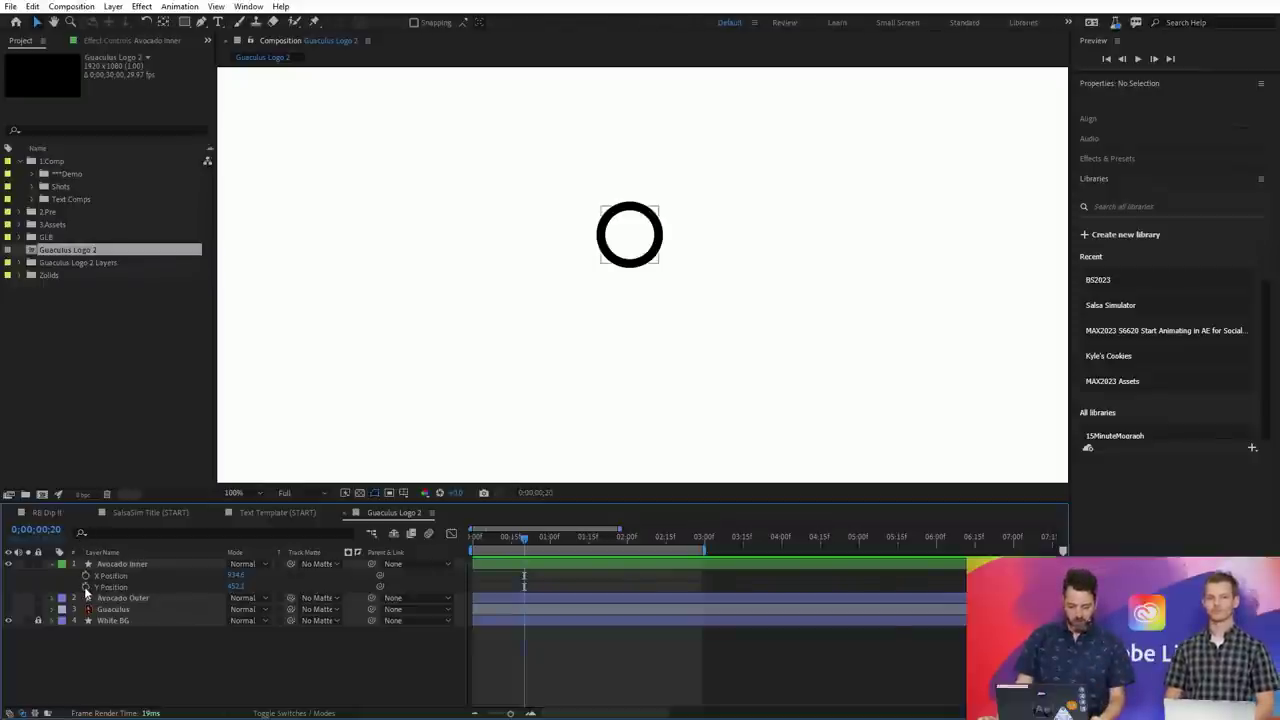
left_click(125, 563)
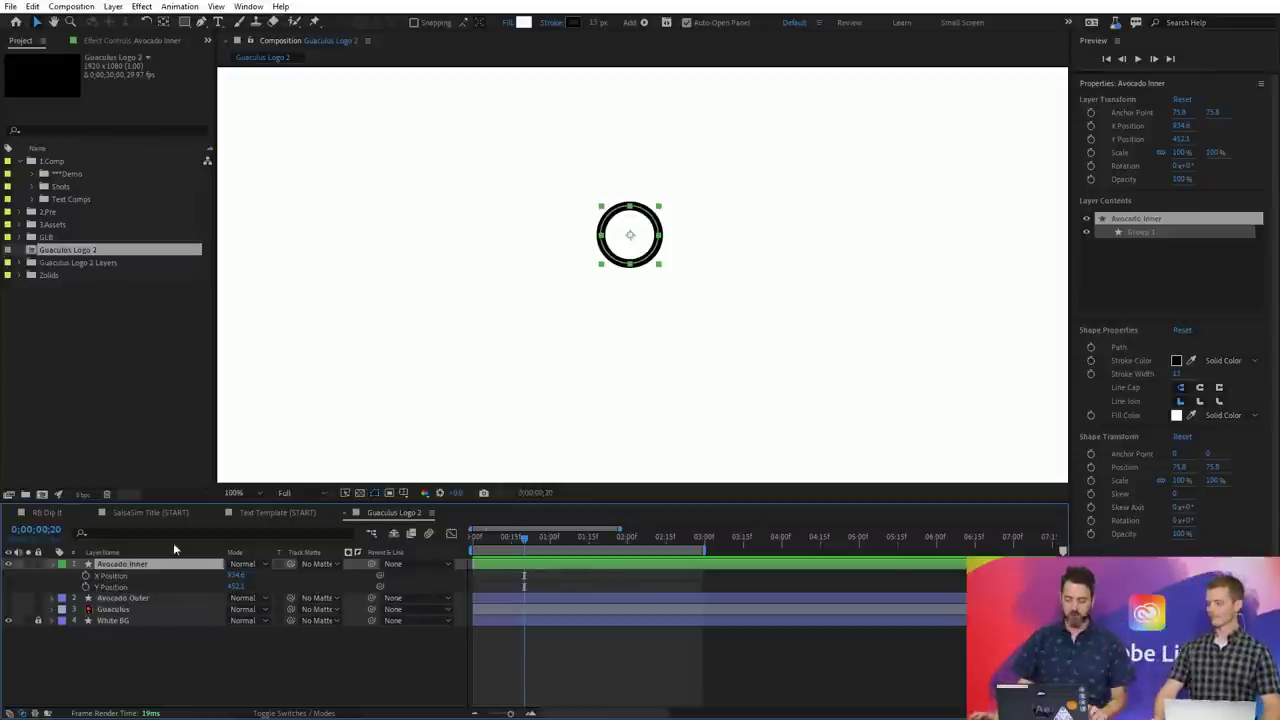
left_click(86, 587)
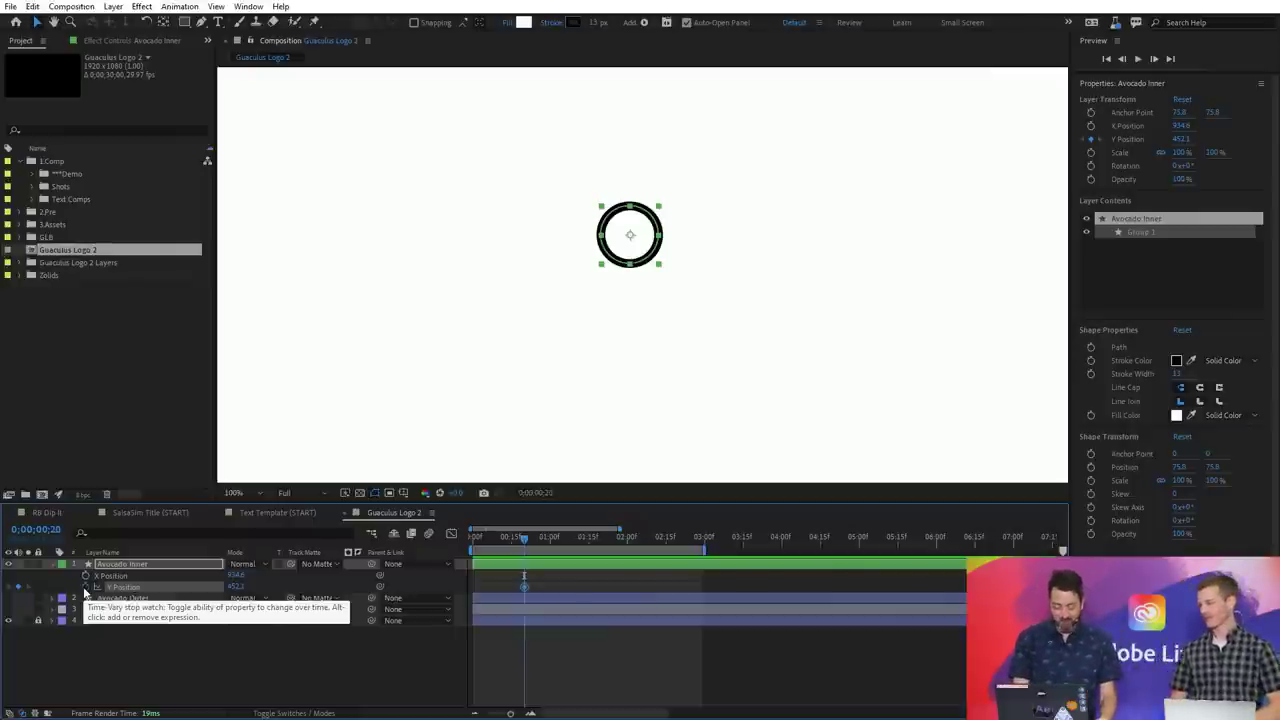
key("Home")
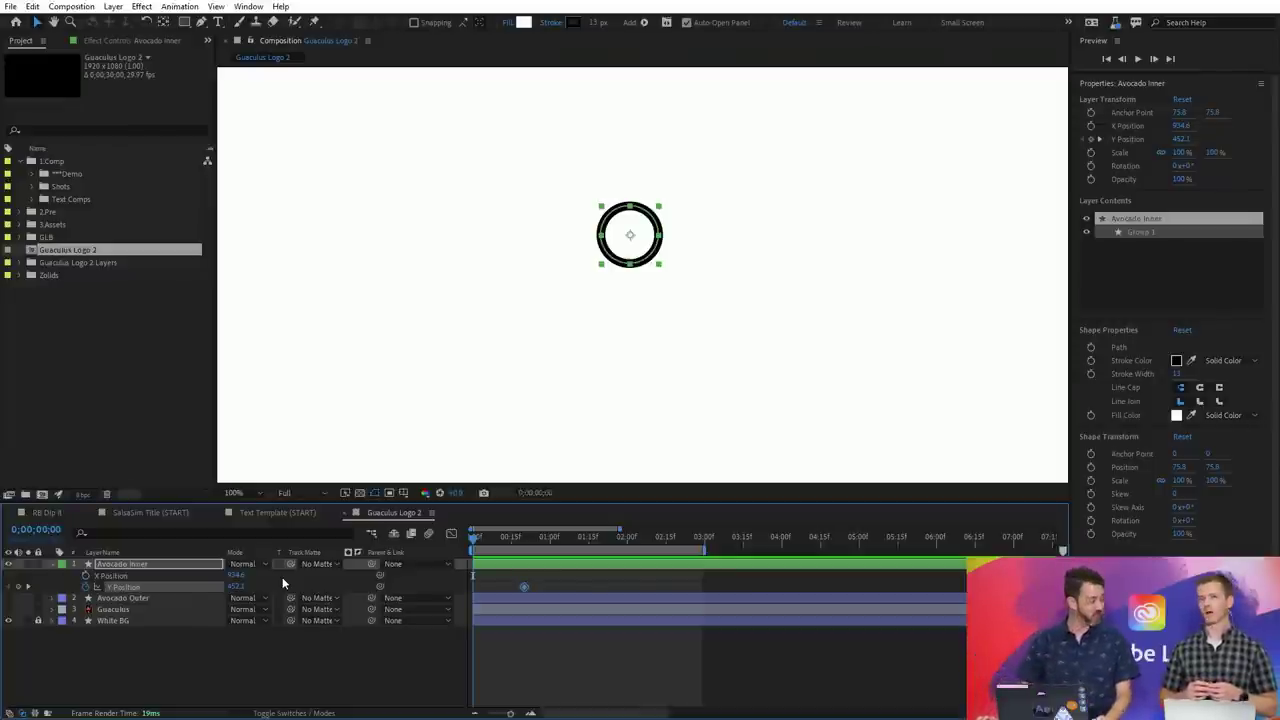
- Set Avocado Inner's Y Position to 514.1 at the start of the composition
key("alt+Tab")
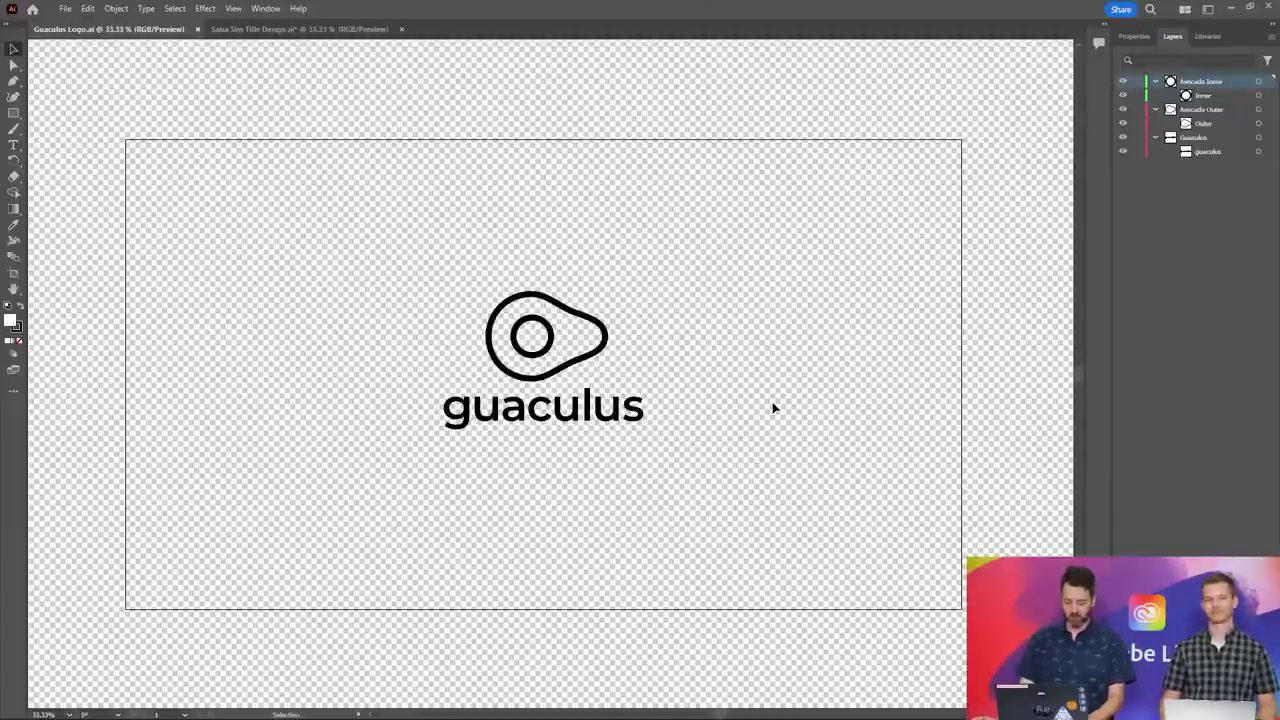
key("alt+Tab")
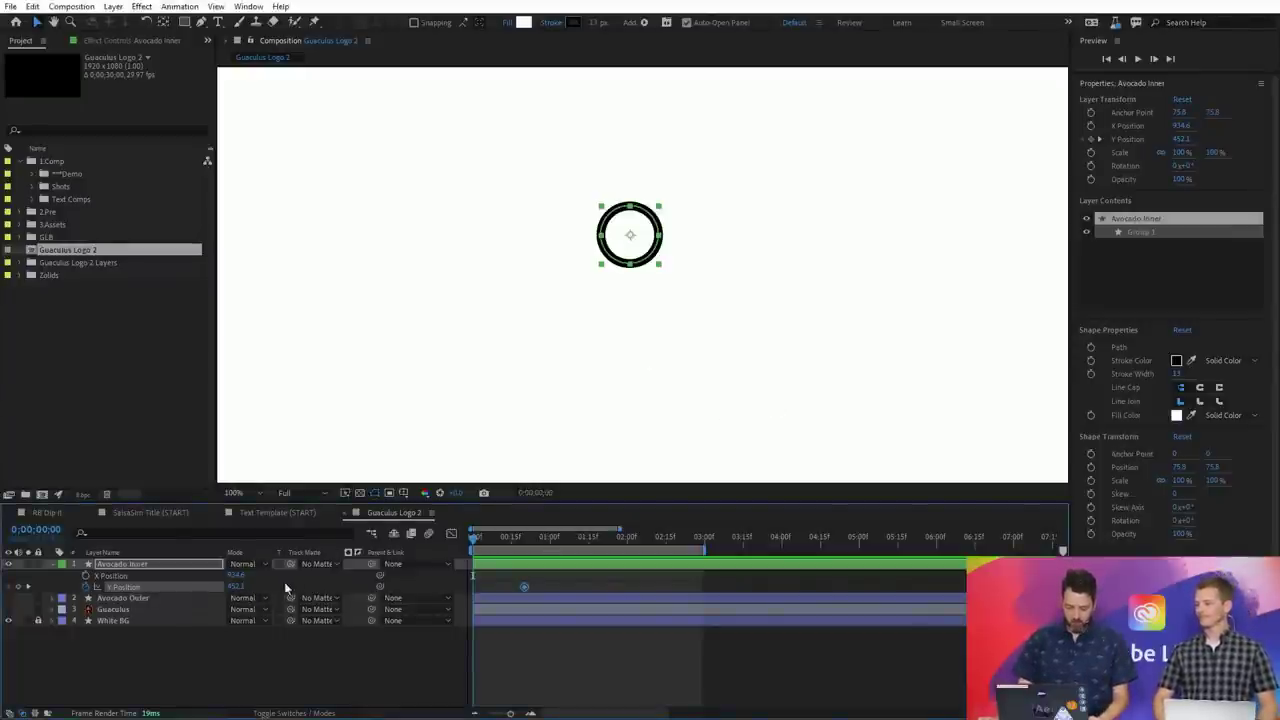
left_click_drag(236, 587, 277, 582)
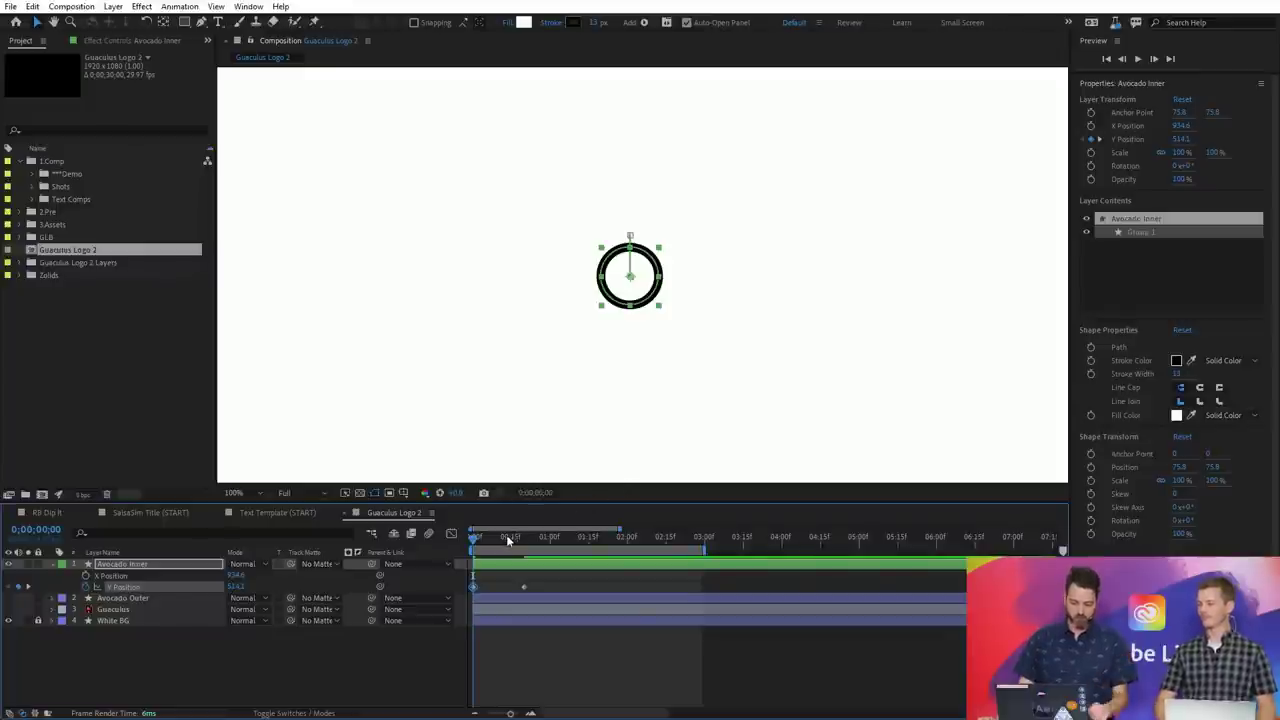
- Copy the 20-frame Y Position keyframe to 0;00;00;15 and raise the circle there to Y Position 436.1
mouse_move(508, 537)
left_mouse_down()
mouse_move(521, 543)
mouse_move(511, 540)
left_mouse_up()
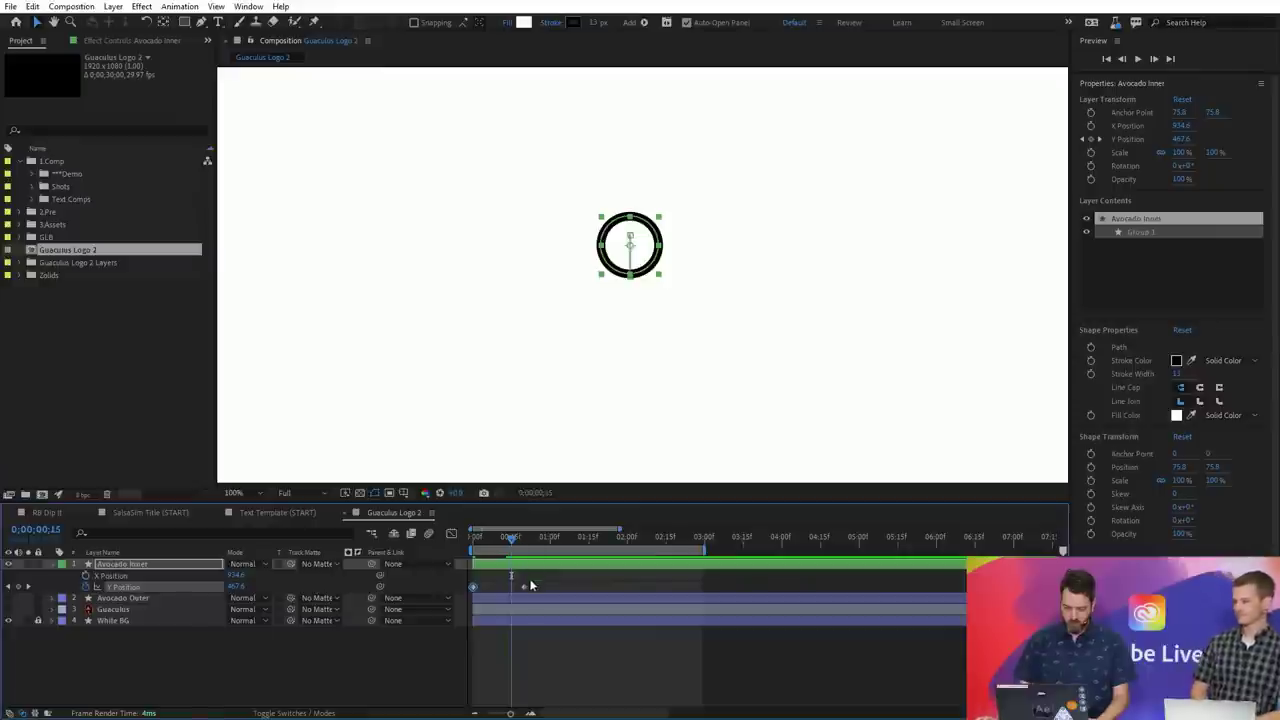
left_click(523, 587)
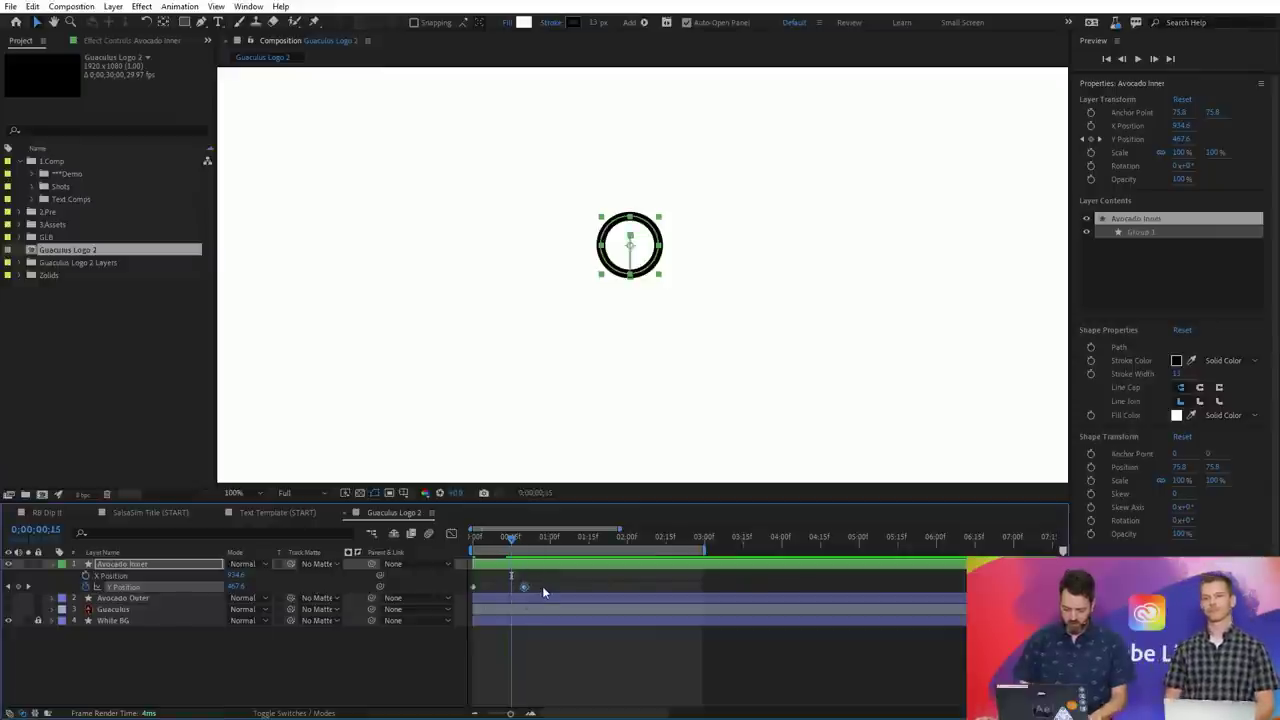
key("shift+Up")
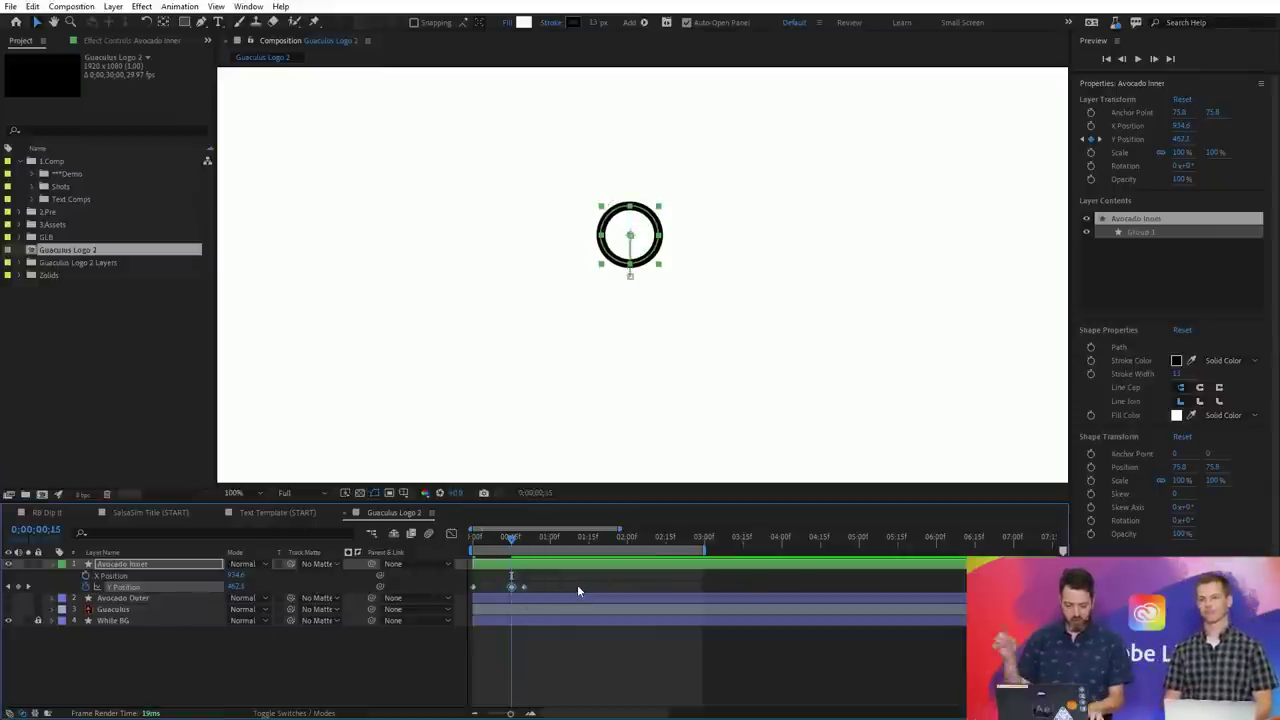
key("shift+Up")
key("shift+Up")
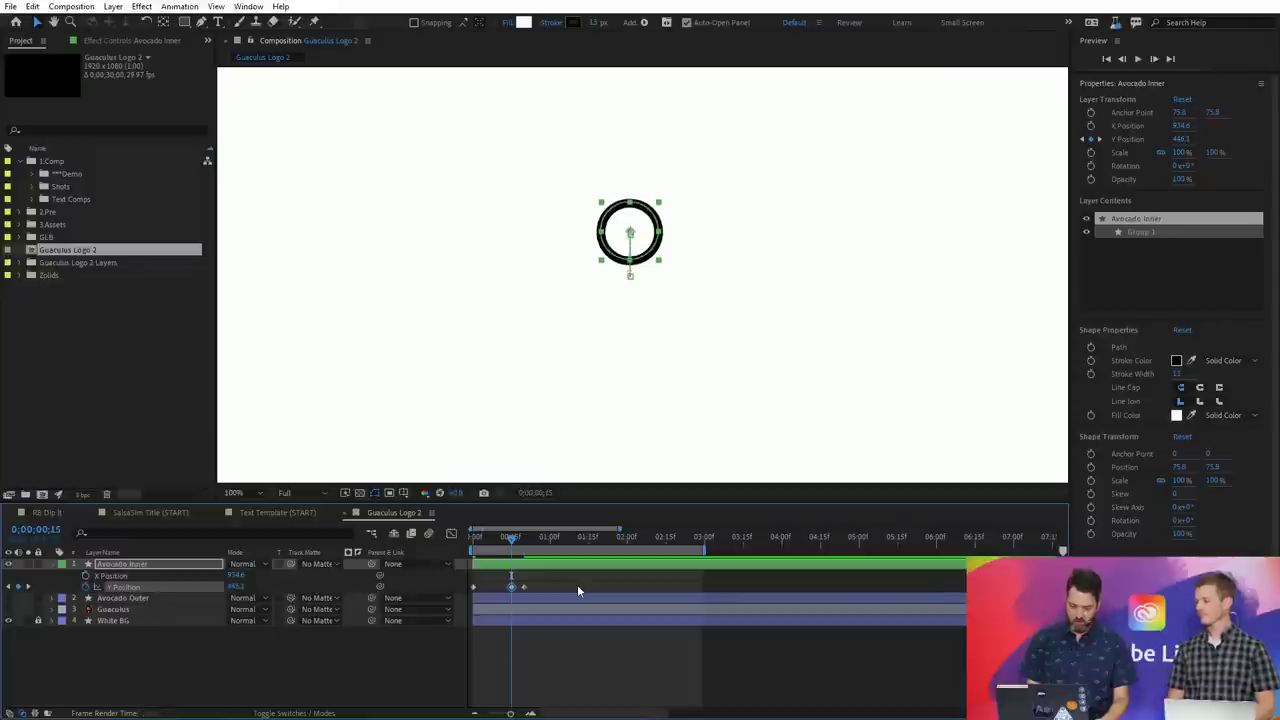
key("shift+Up")
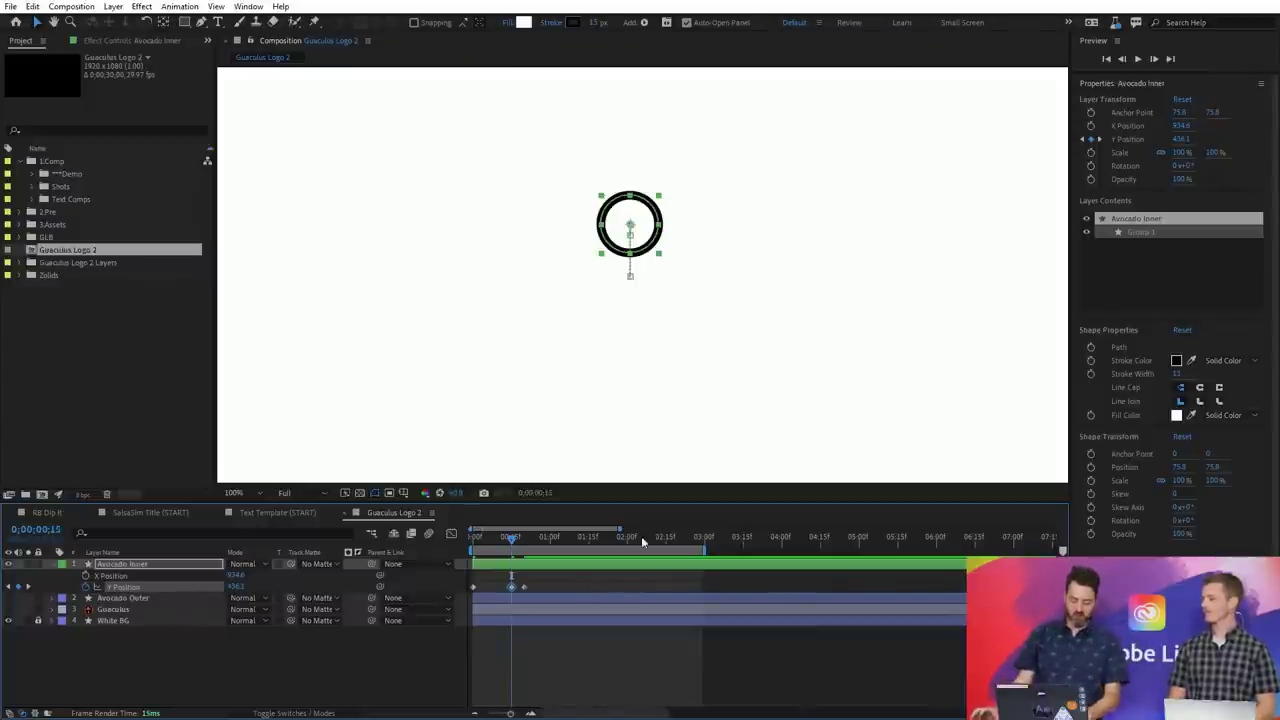
- Preview the inner circle's vertical overshoot animation
left_click(548, 655)
key("space")
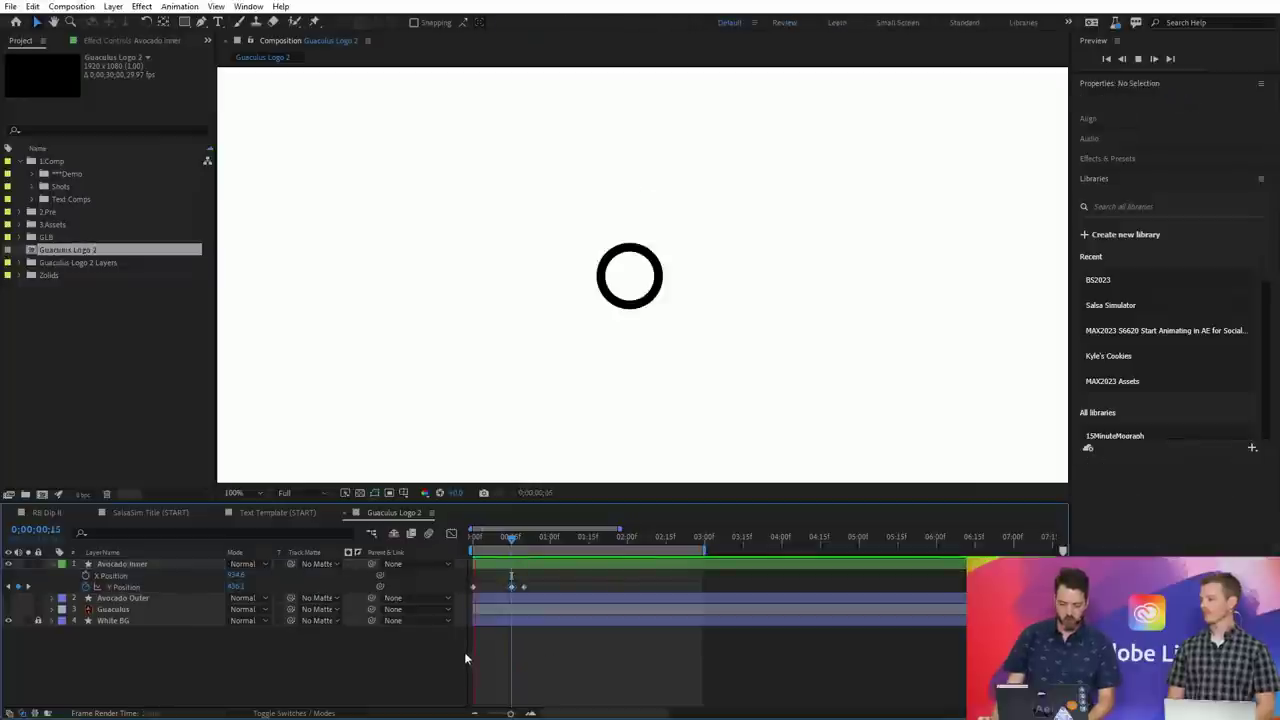
key("space")
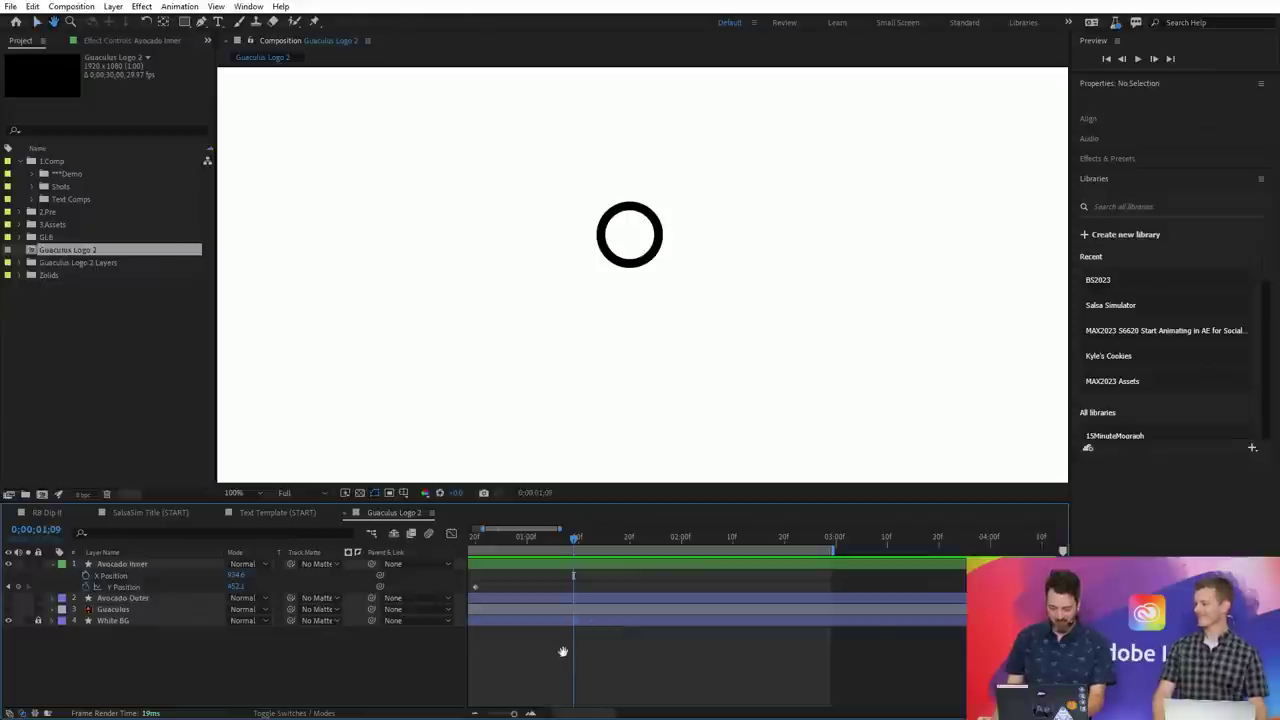
- Move the last two Y Position keyframes earlier, to 0;00;00;10 and 0;00;00;15, and preview the faster motion
scroll(563, 654, "up", 3)
left_click_drag(606, 575, 549, 588)
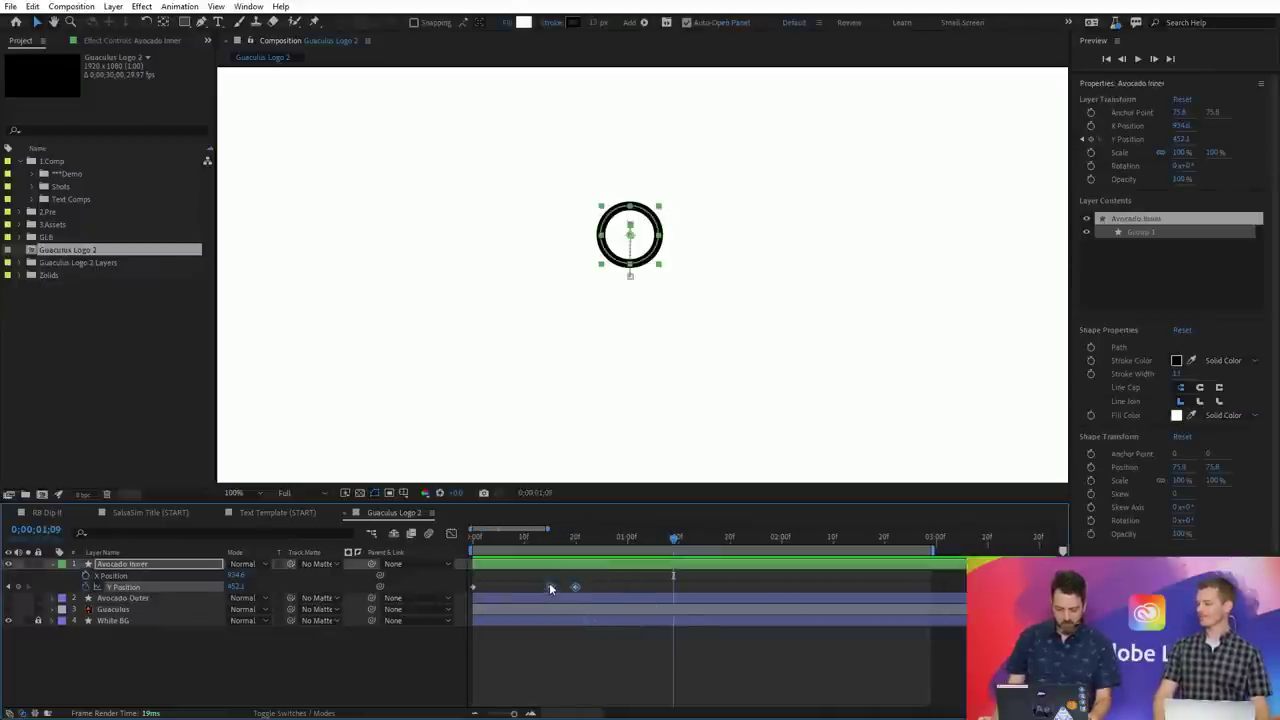
left_click(590, 585)
key("space")
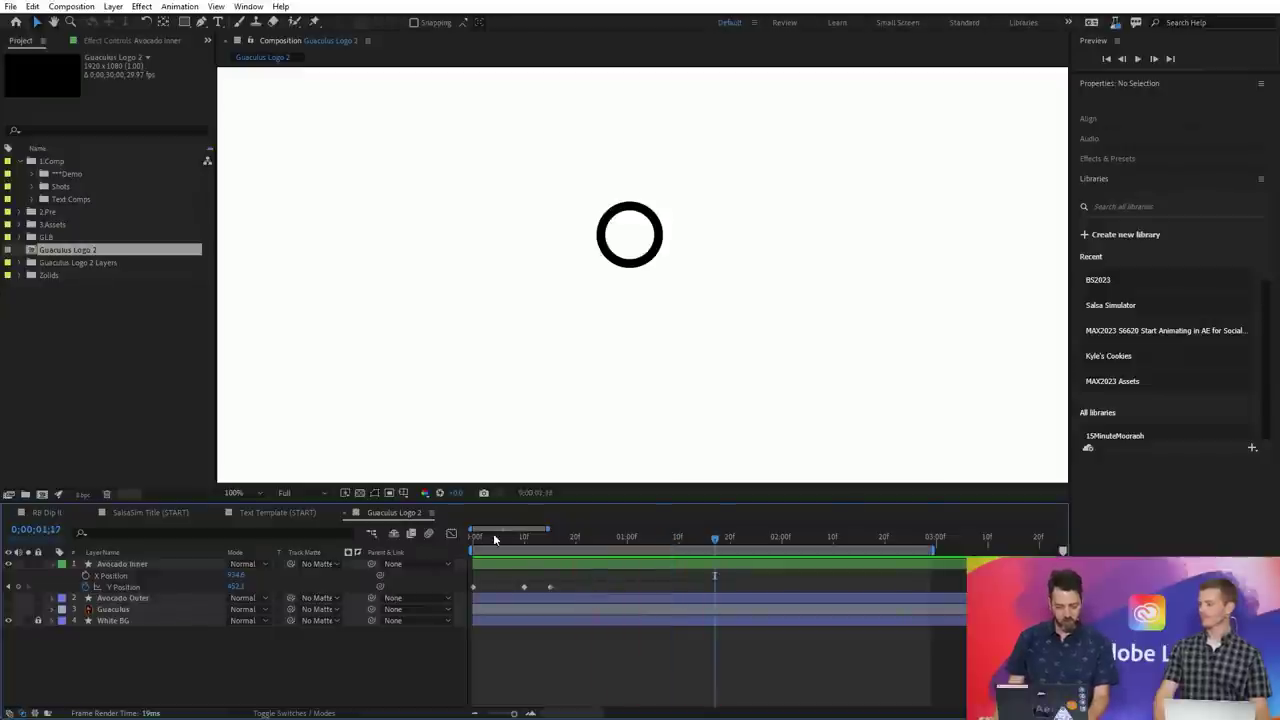
- Set Avocado Inner's Y Position keyframe at 0;00;00;00 to 556.1 and preview the animation
left_click_drag(486, 537, 472, 537)
left_click_drag(235, 587, 450, 598)
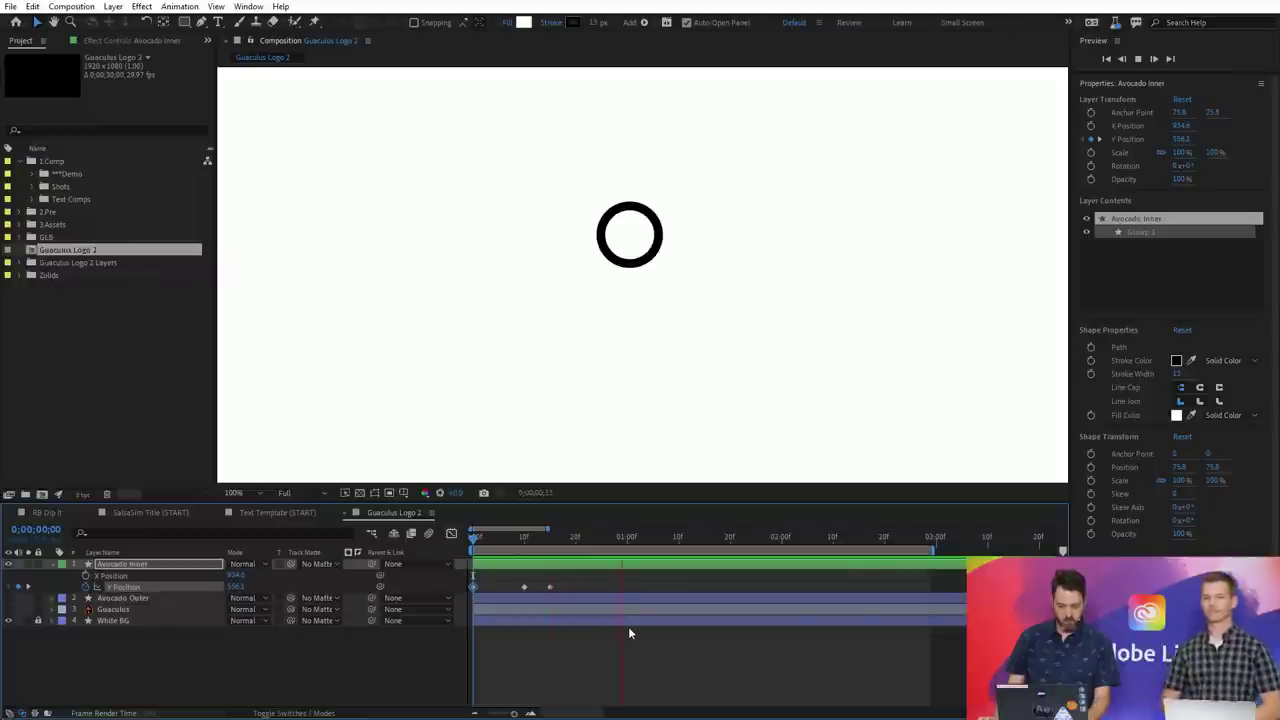
key("space")
- Apply Easy Ease to all three Y Position keyframes of Avocado Inner and preview the smoothed motion
left_click_drag(588, 581, 460, 591)
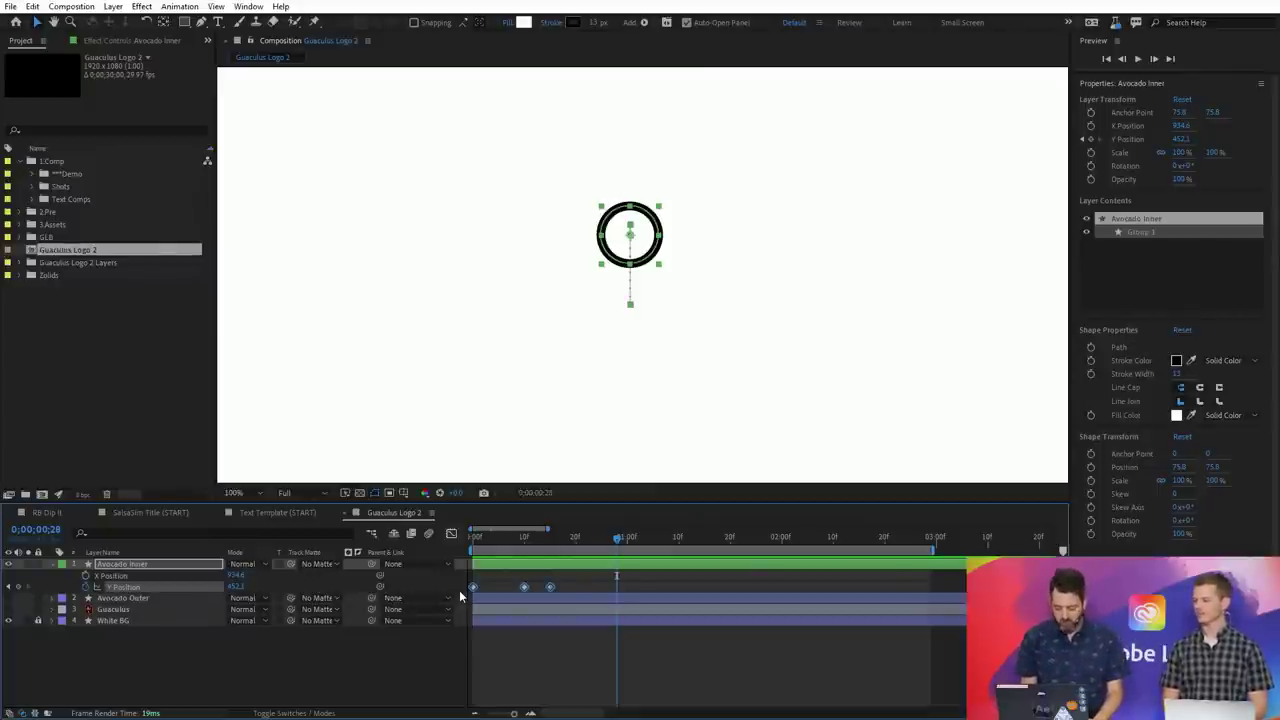
key("F9")
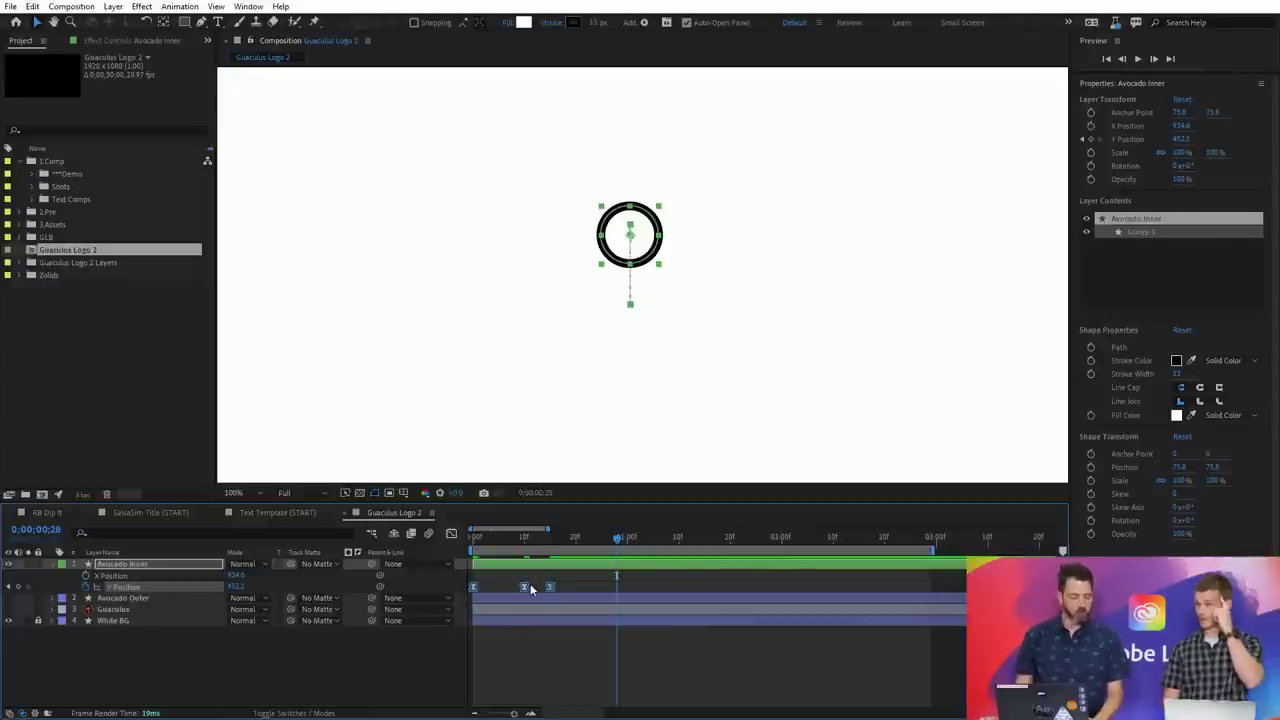
mouse_move(551, 590)
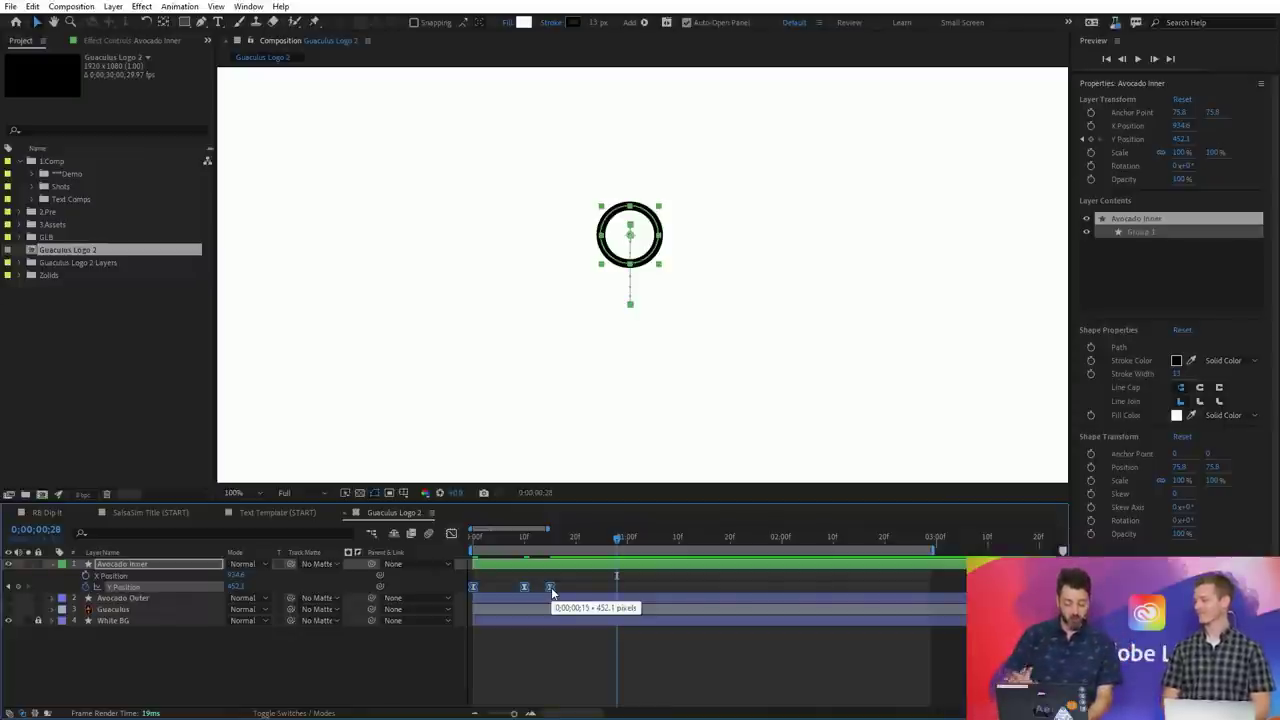
key("space")
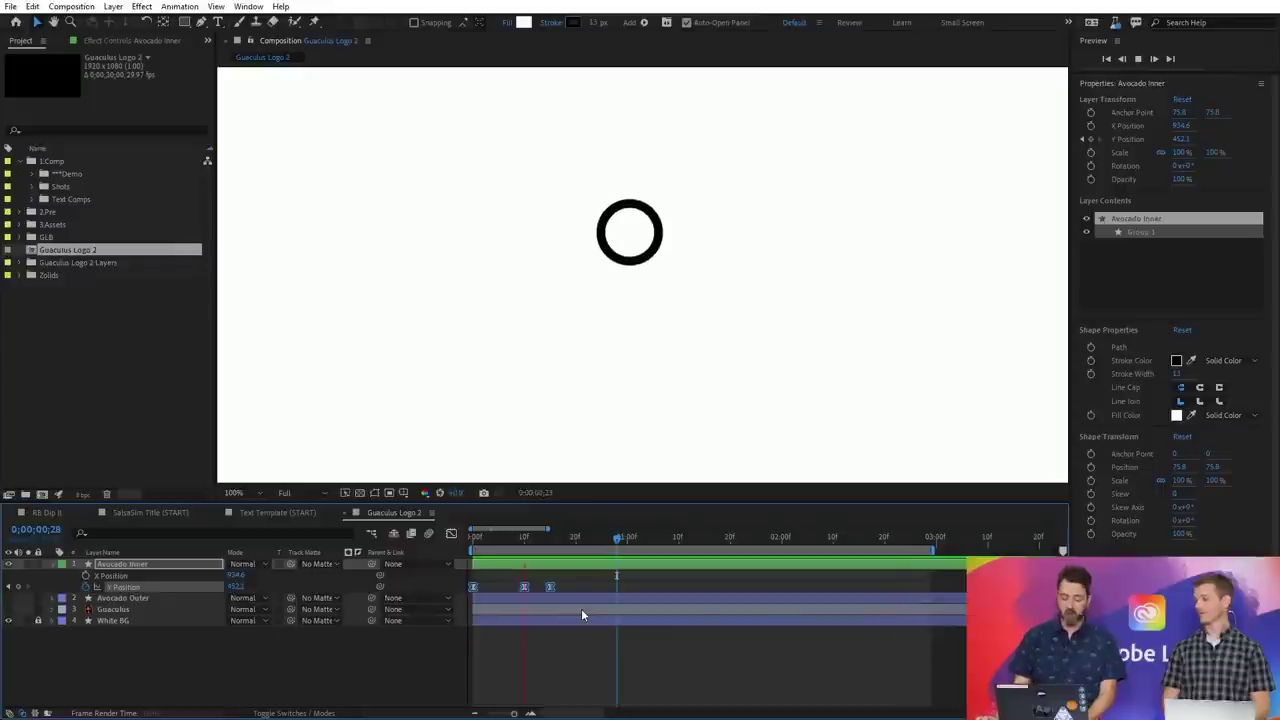
key("space")
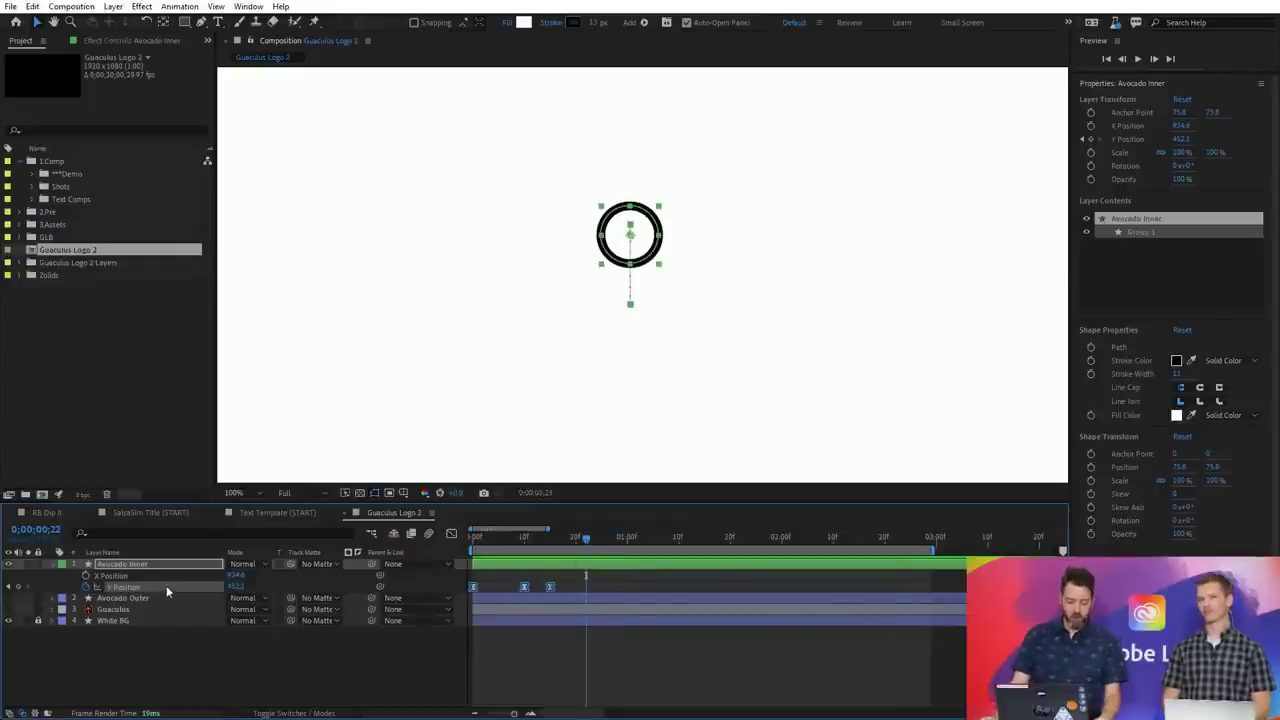
- Lengthen the easing handles between the 10- and 15-frame Y Position keyframes in the Graph Editor, preview, and close the graph
left_click(451, 535)
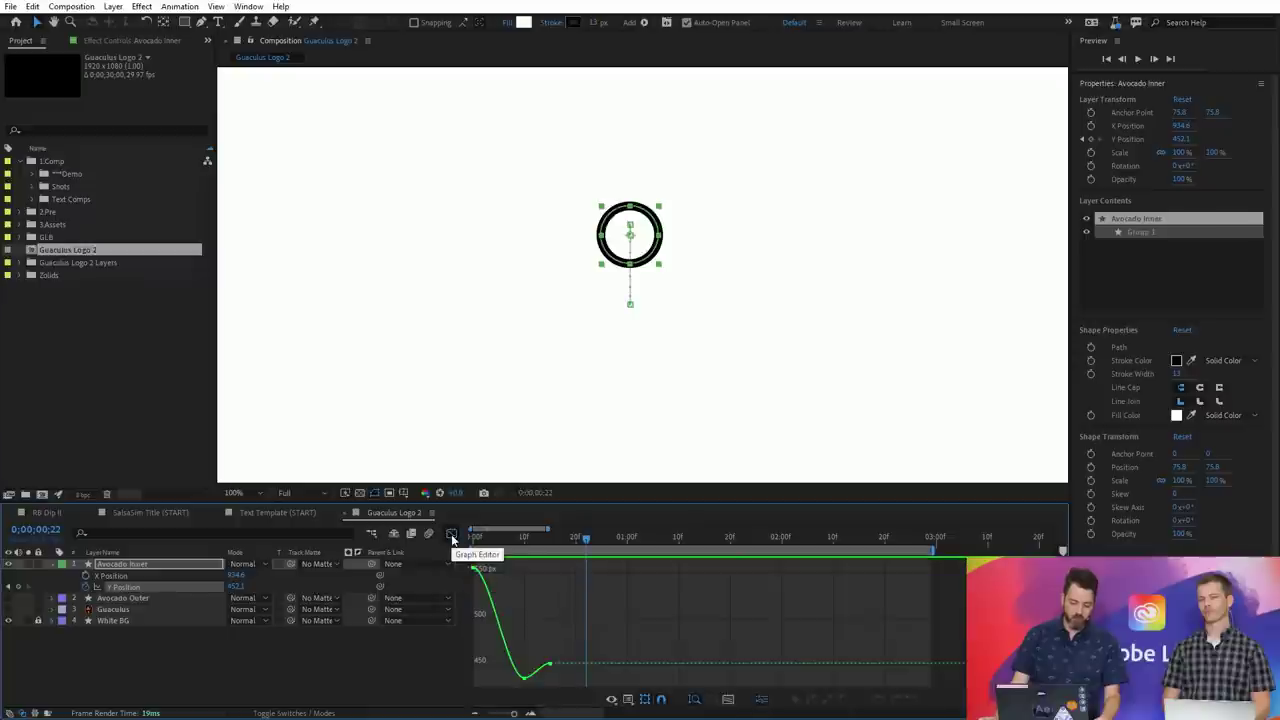
left_click(542, 669)
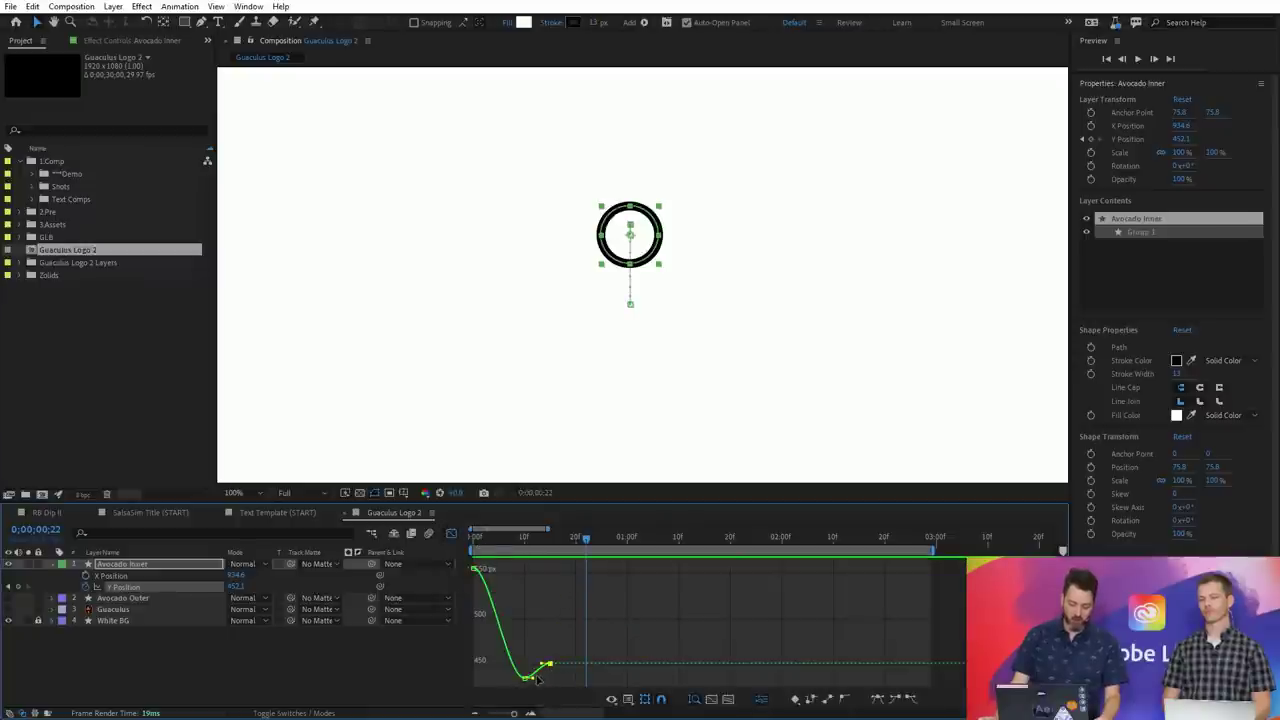
mouse_move(535, 678)
left_mouse_down()
mouse_move(512, 678)
mouse_move(536, 678)
left_mouse_up()
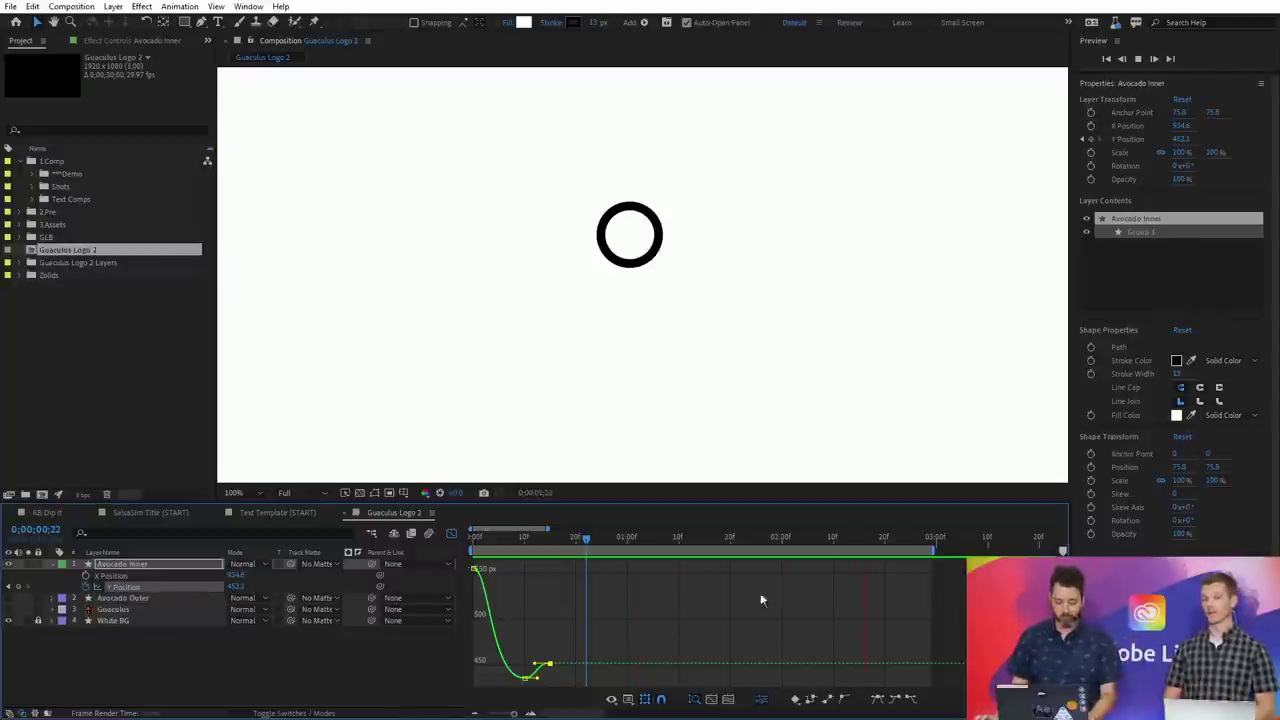
key("space")
left_click(451, 533)
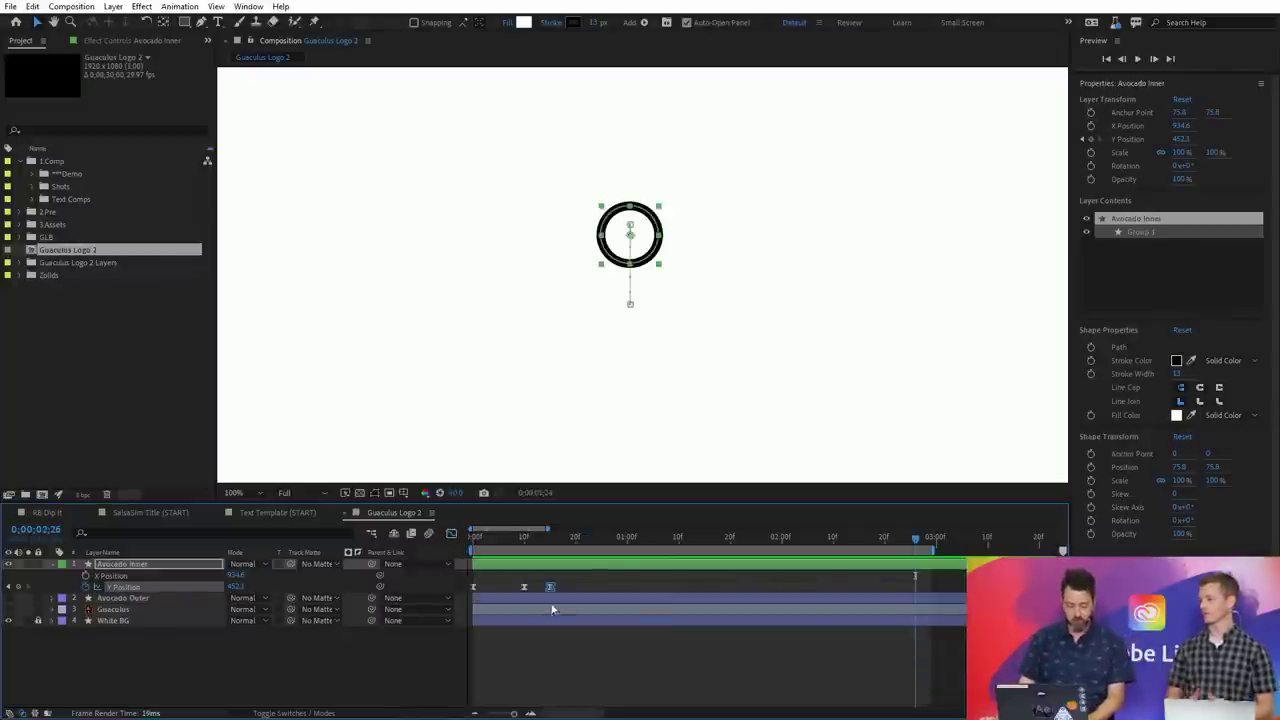
left_click(392, 650)
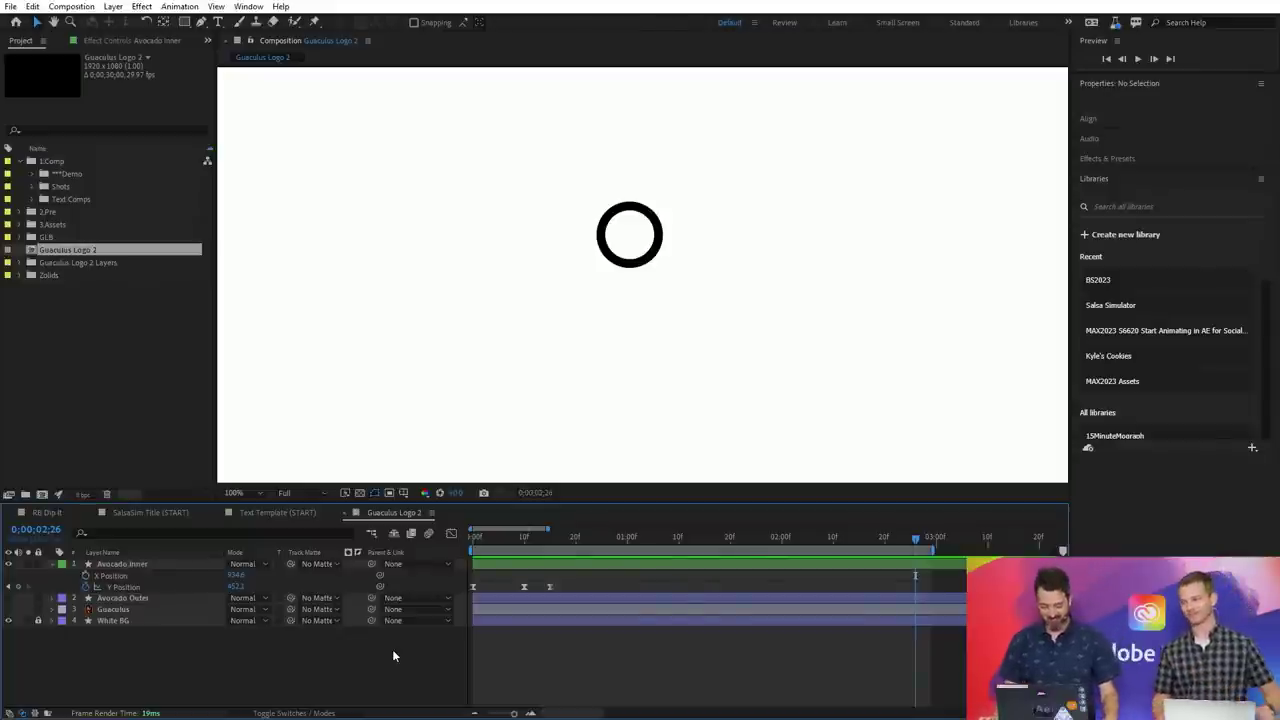
- Animate Avocado Inner's Scale from about 58% at 0;00;00;00 to 100% at 0;00;00;10
left_click(166, 566)
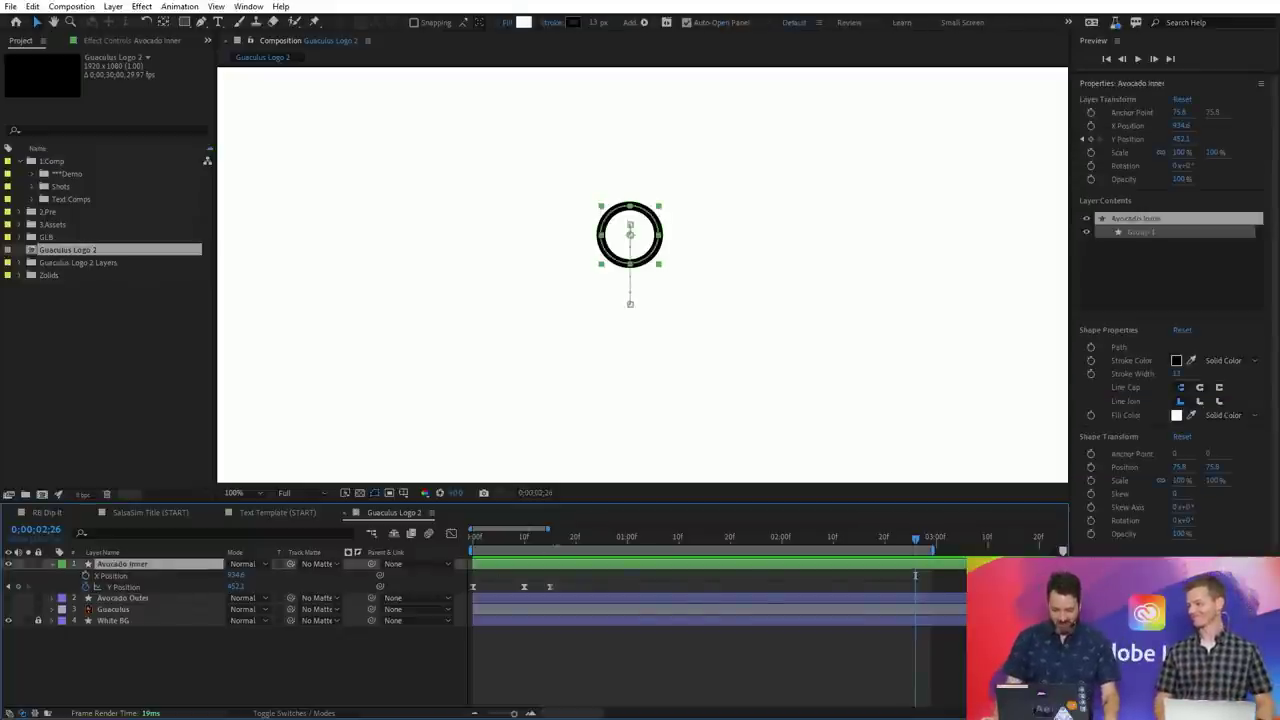
left_click_drag(545, 537, 522, 538)
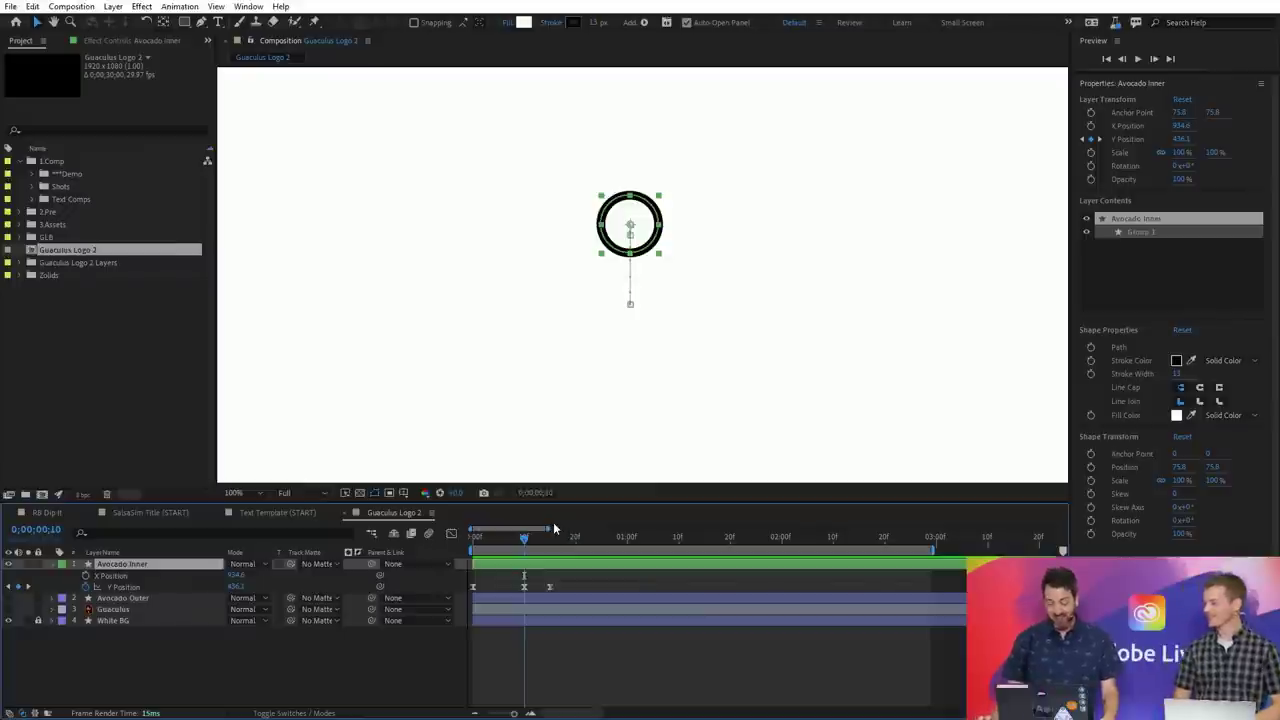
left_click(1091, 153)
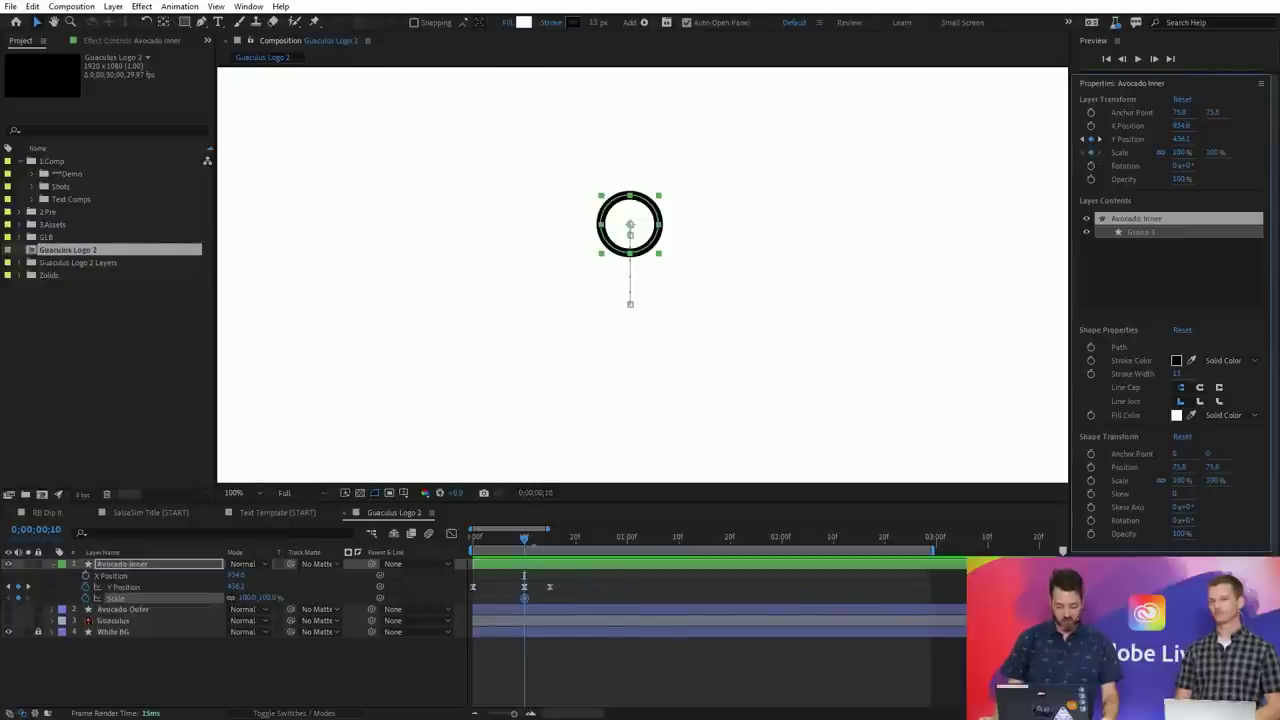
left_click_drag(524, 545, 472, 545)
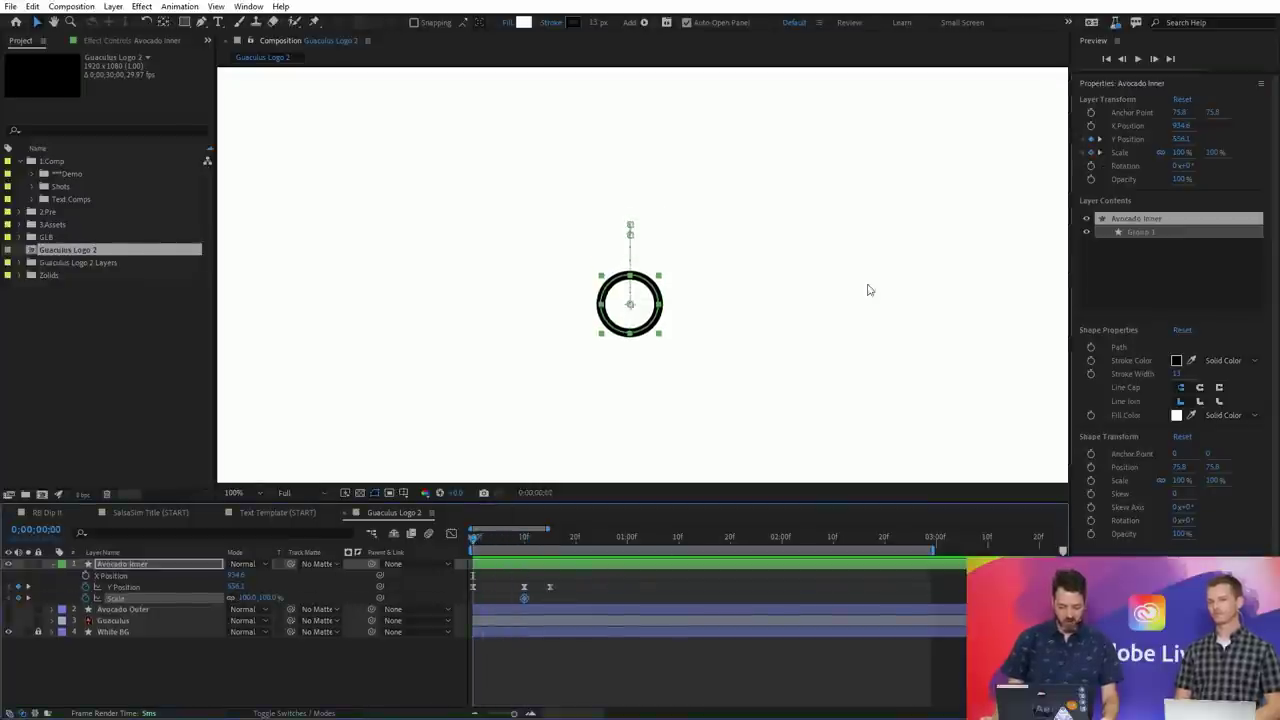
left_click_drag(1182, 152, 1156, 152)
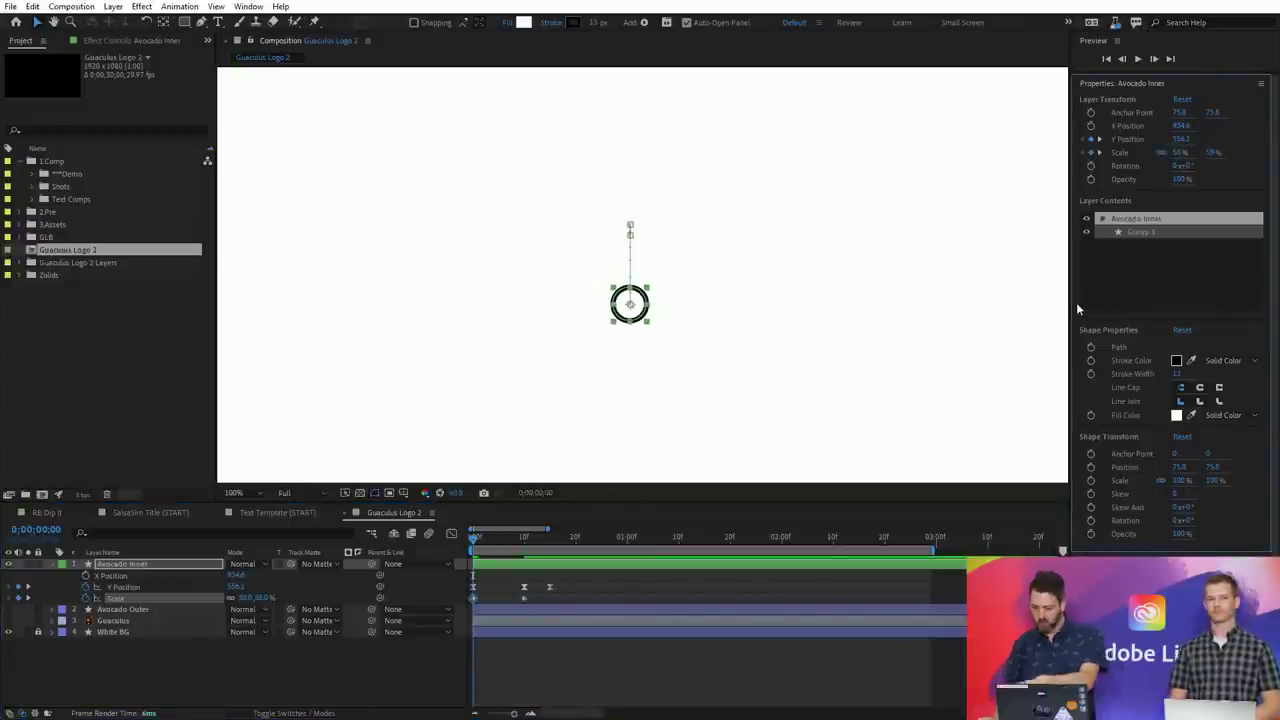
- Apply Easy Ease to the Scale keyframe at 0;00;00;10 and preview the combined scale and position animation
left_click(524, 598)
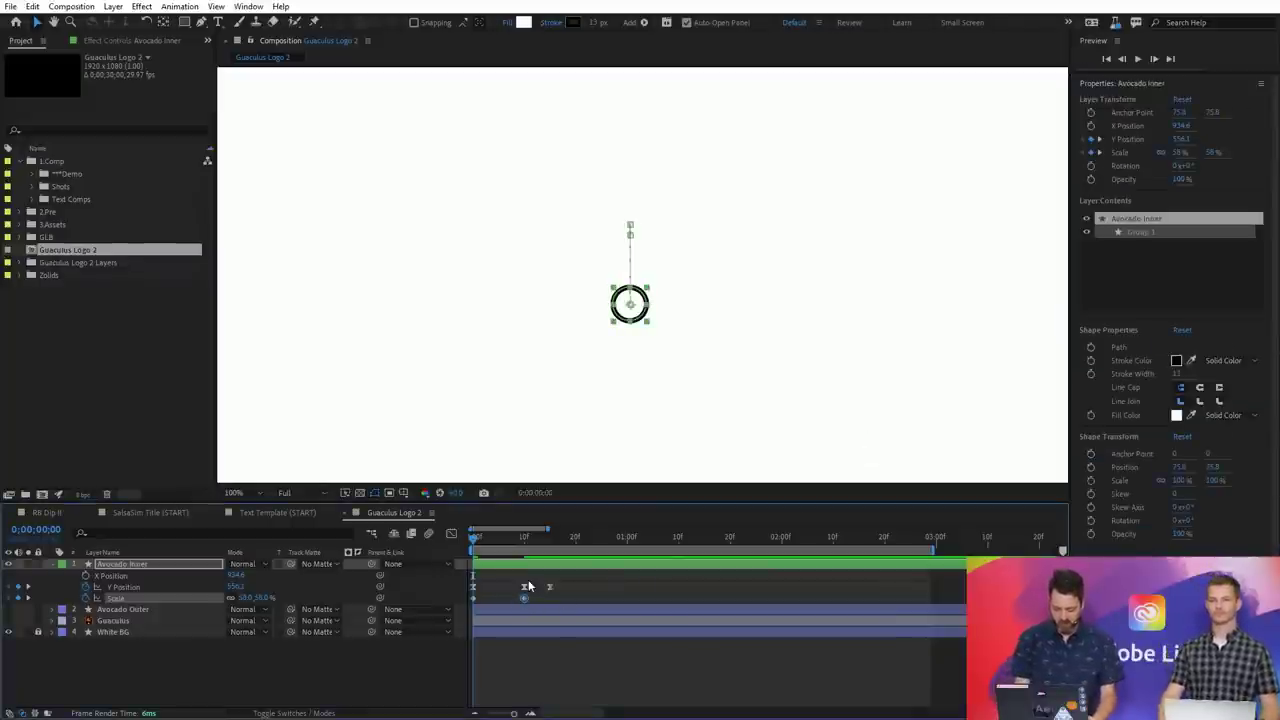
left_click(308, 670)
key("space")
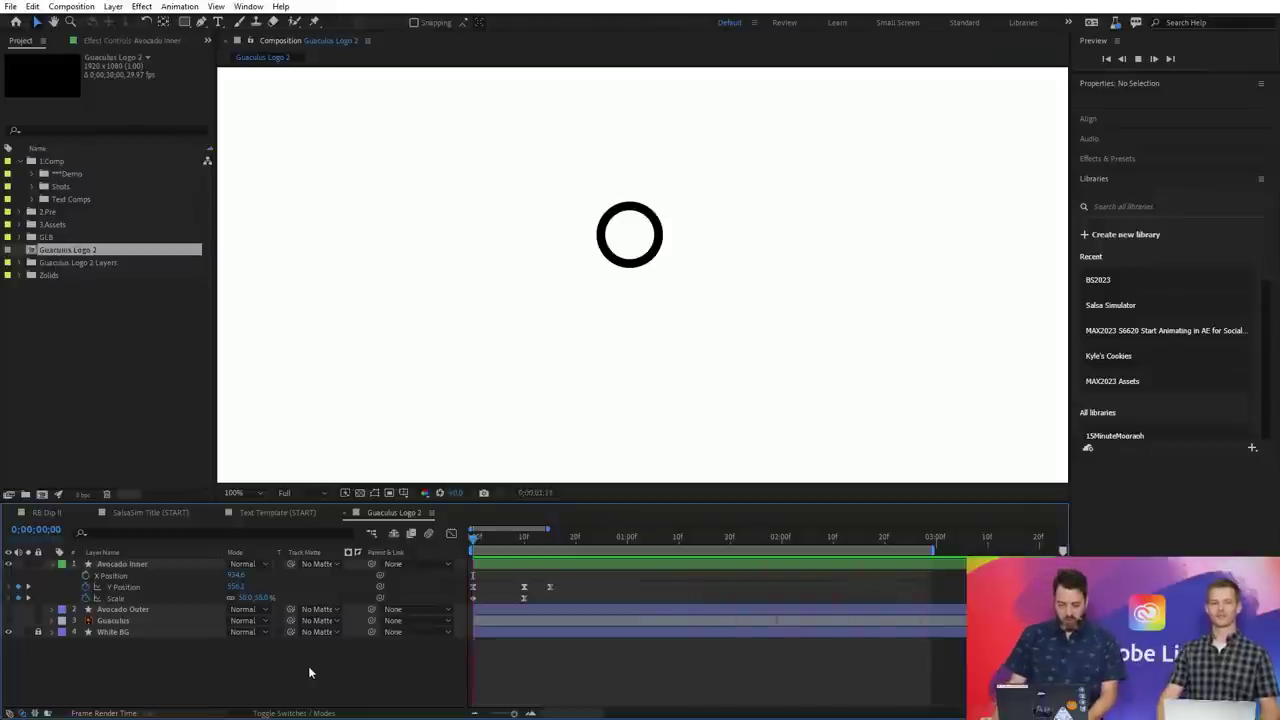
key("space")
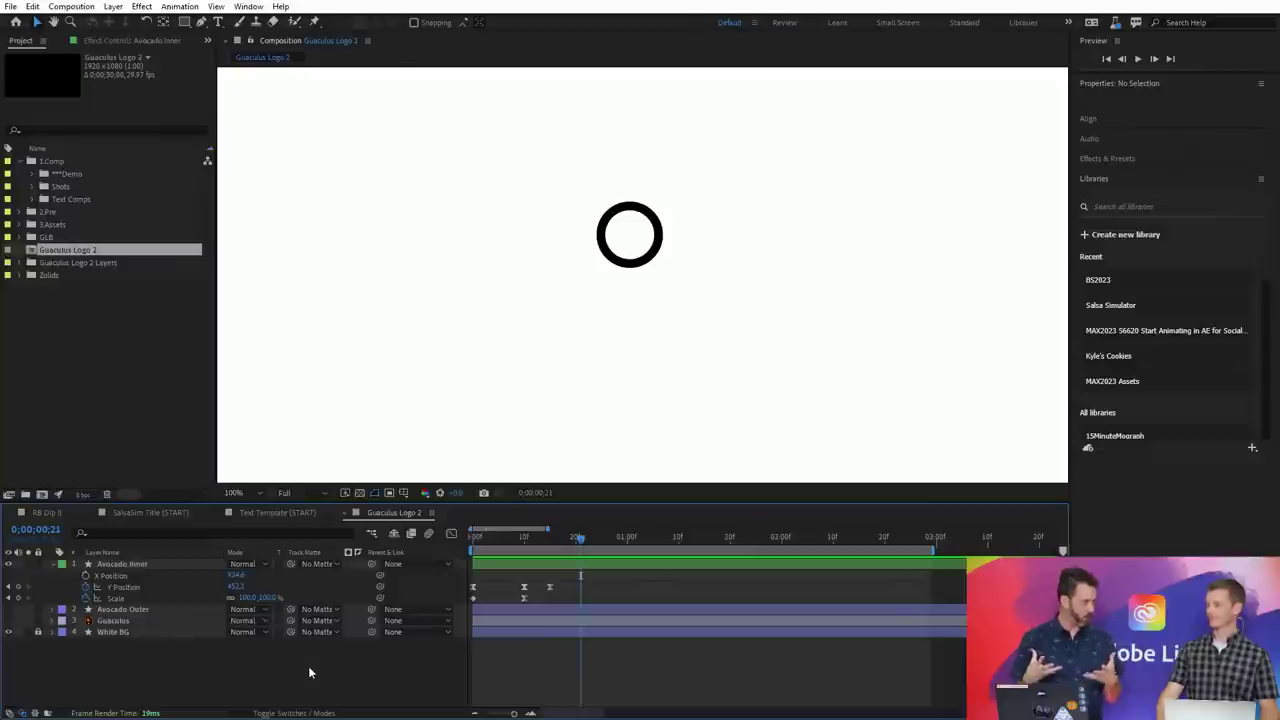
- Show the Avocado Outer layer and scrub through the first 21 frames to check the inner circle inside it
left_click(8, 609)
left_click_drag(580, 540, 512, 531)
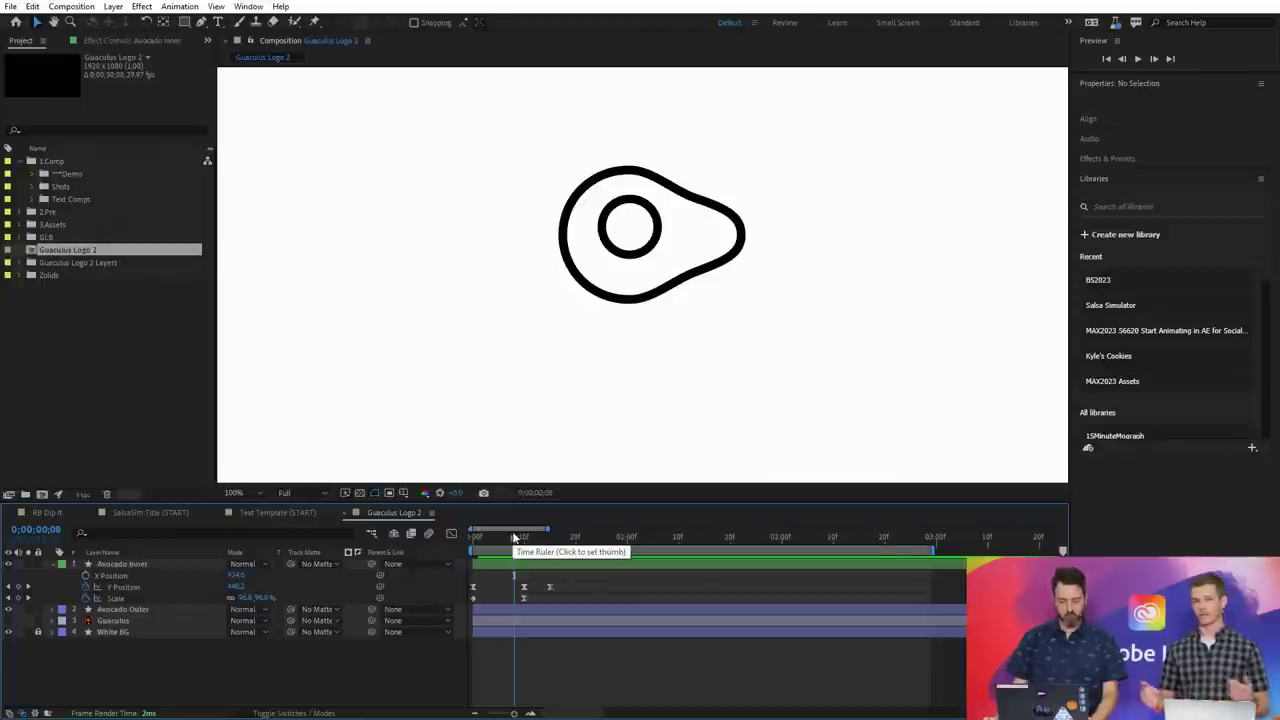
left_click_drag(513, 535, 583, 541)
- Display the layer switches in place of the blending modes and duplicate the Avocado Inner layer
left_click(159, 610)
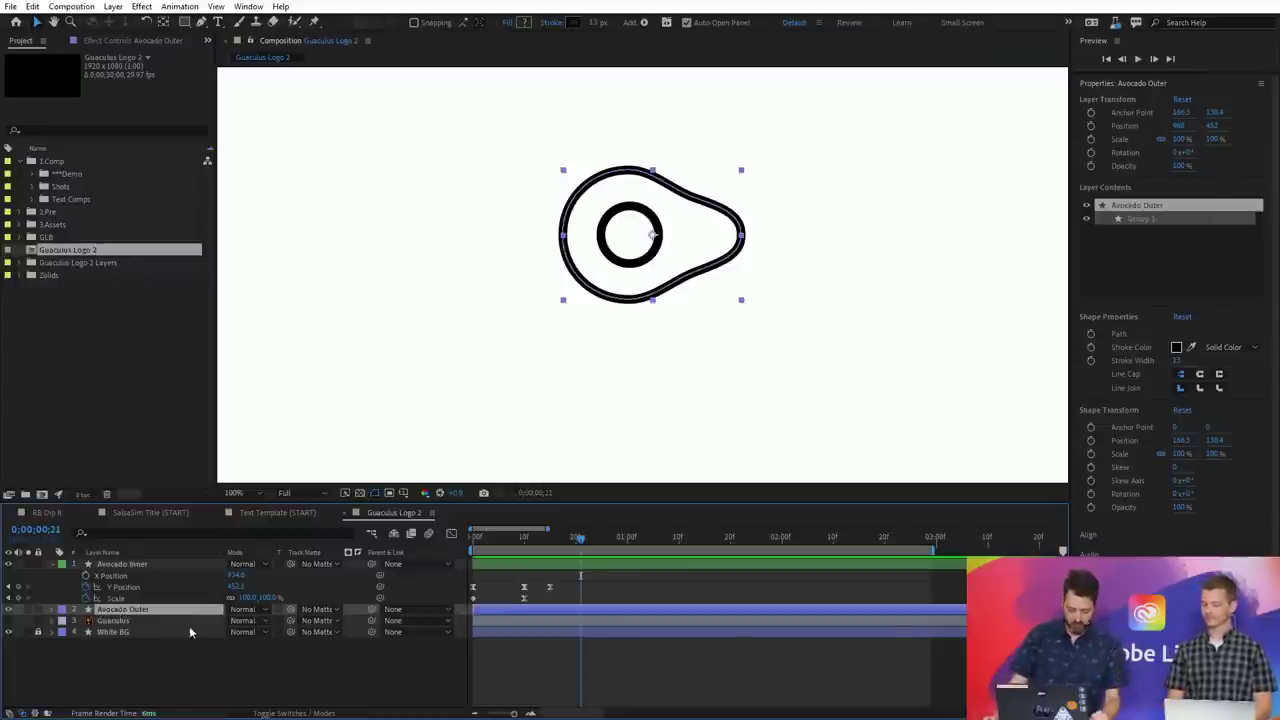
left_click(291, 712)
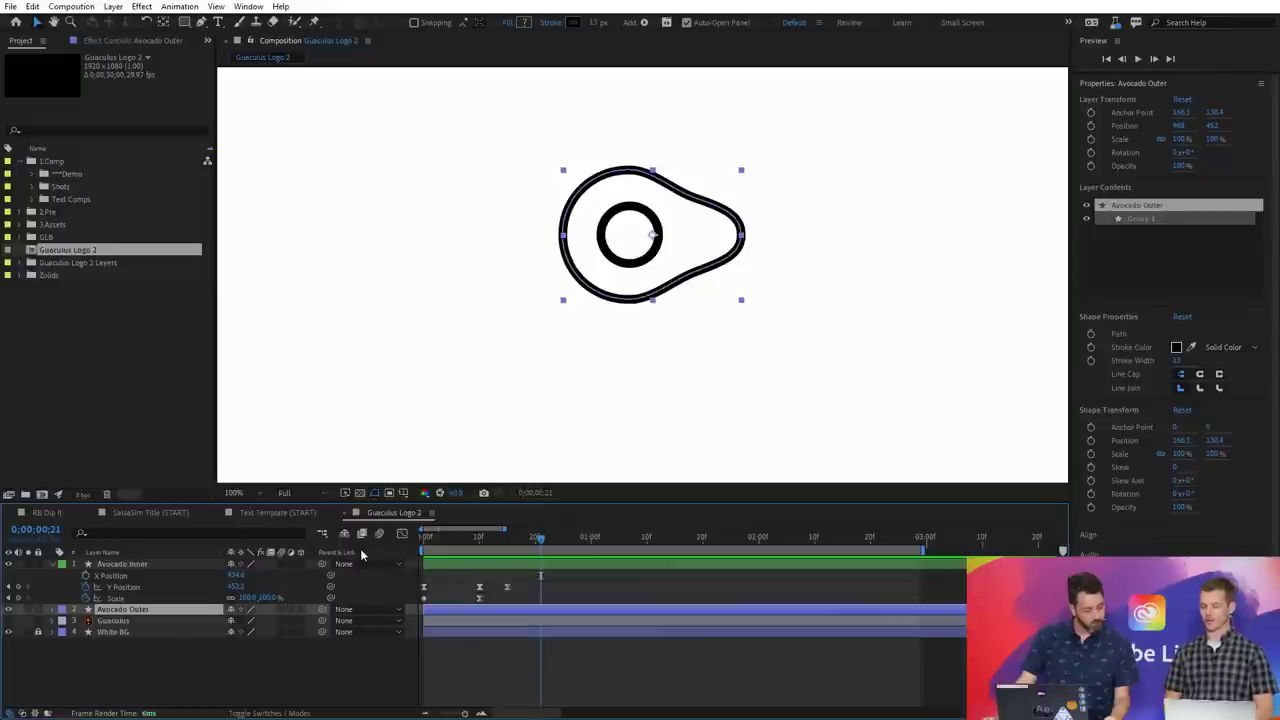
left_click(549, 566)
key("ctrl+d")
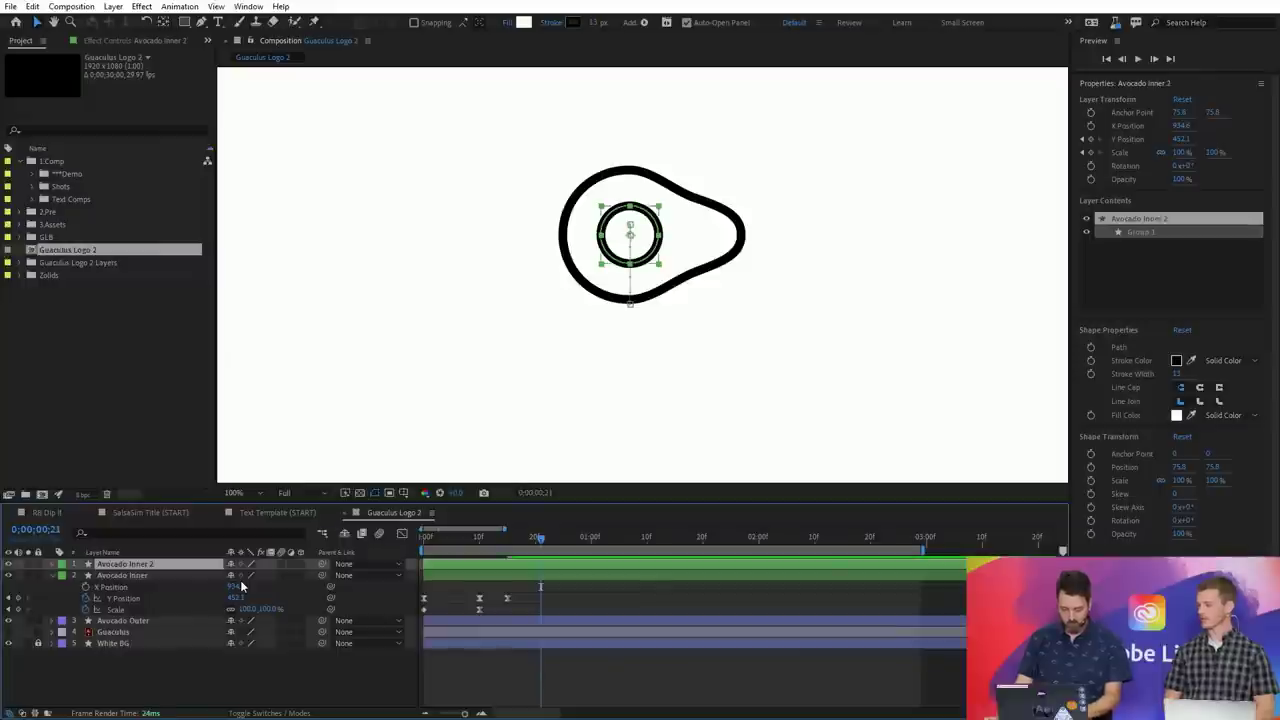
- Shift the duplicated inner circle layer to start at 0;00;00;20, hide Avocado Outer and preview the two animations in sequence
key("u")
left_click(480, 577)
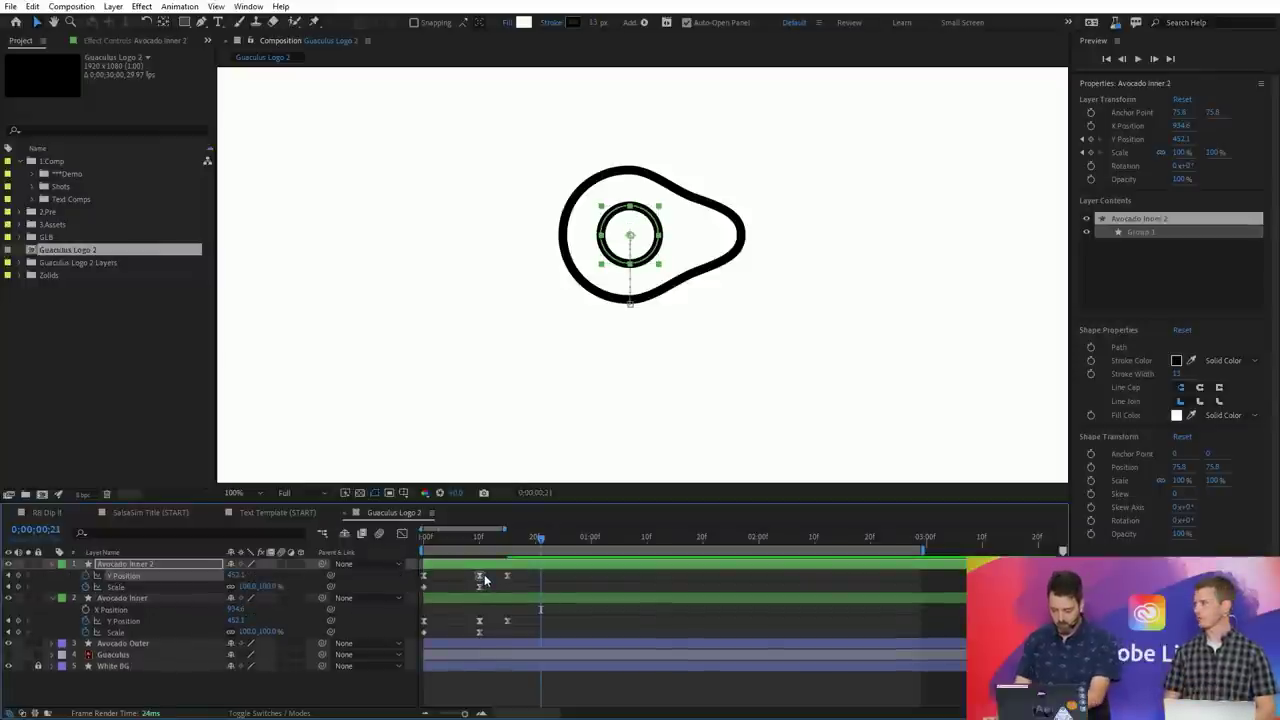
left_click_drag(503, 570, 614, 569)
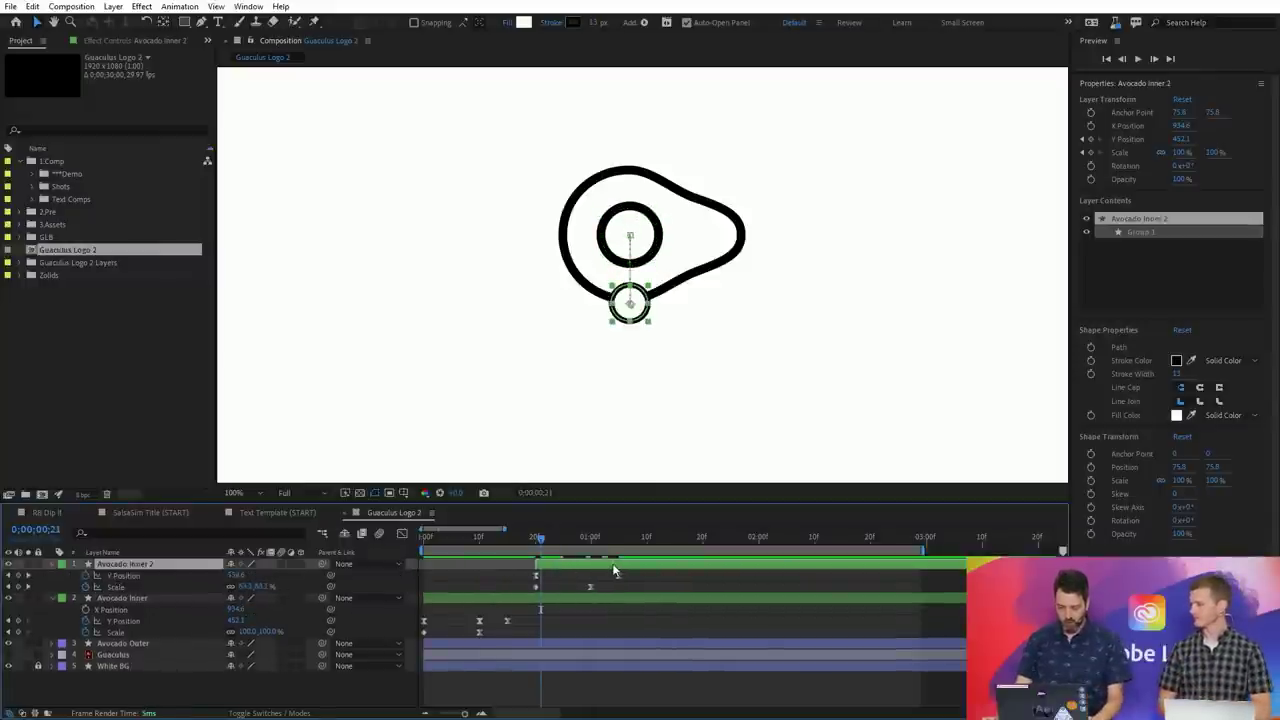
left_click(9, 644)
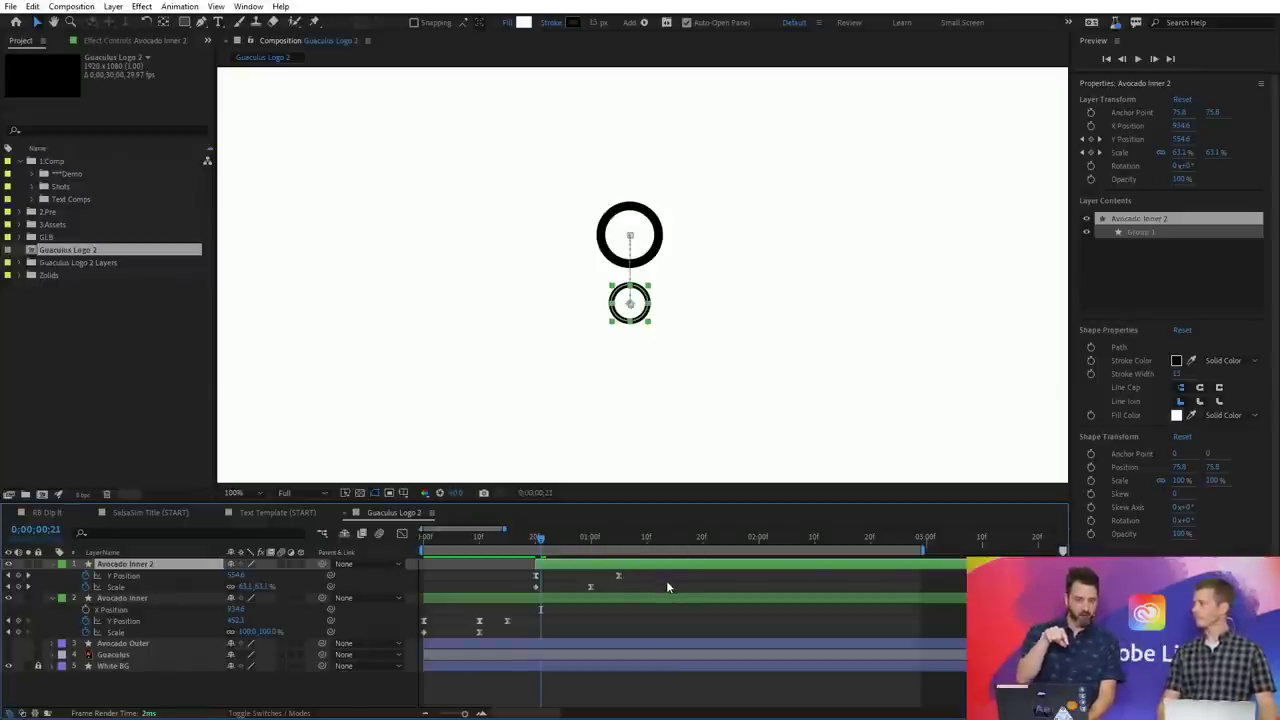
key("space")
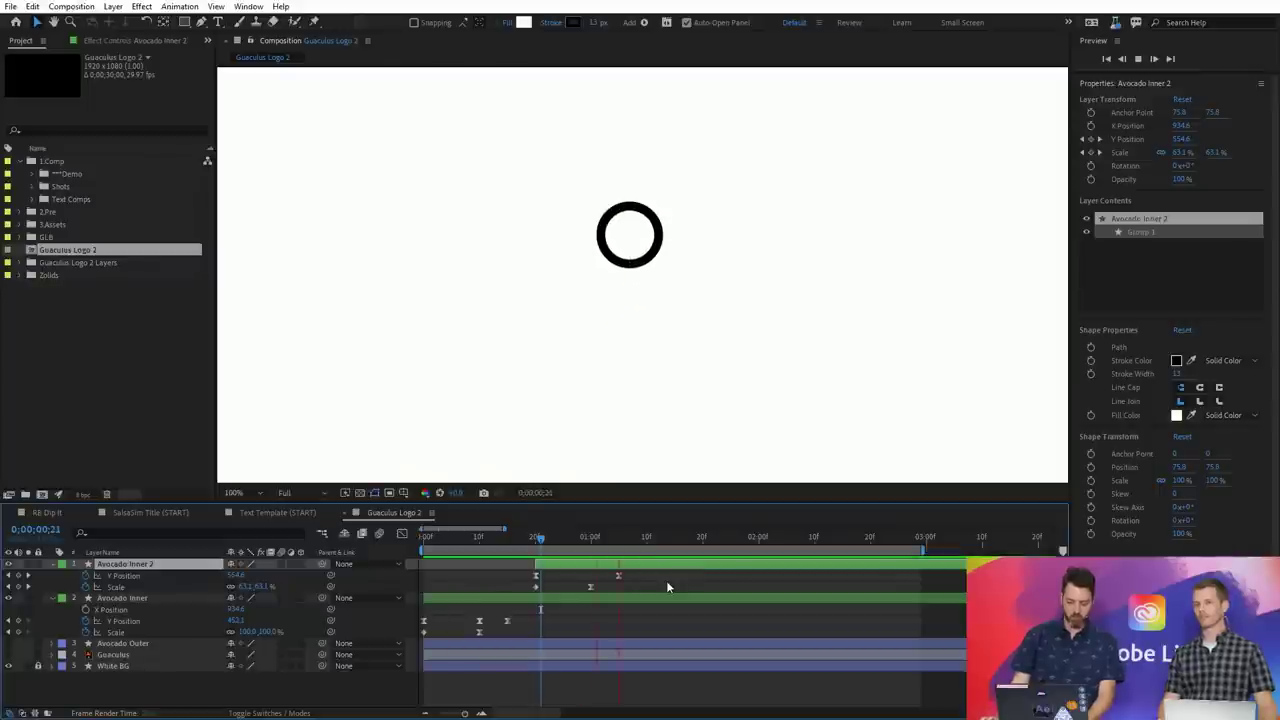
left_click(400, 537)
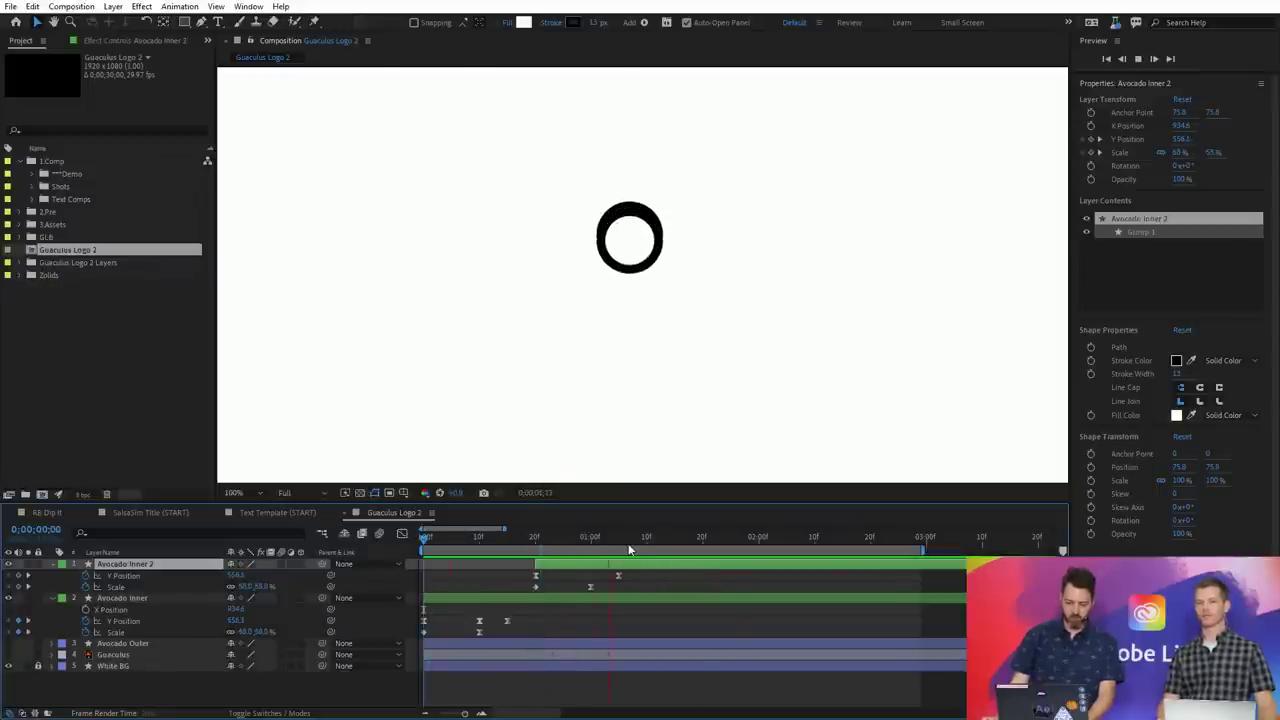
key("space")
- Trim the end of Avocado Inner to where its duplicate begins and play back the handover between the two layers
left_click(536, 597)
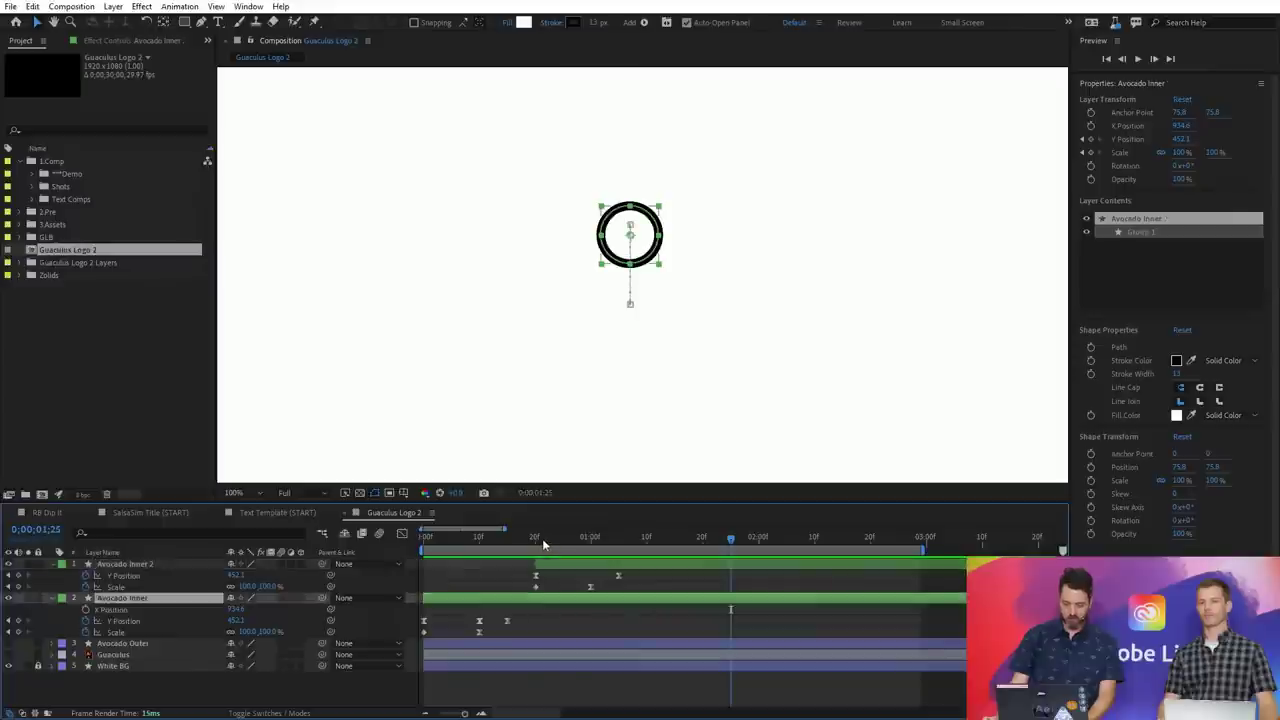
left_click_drag(542, 538, 530, 543)
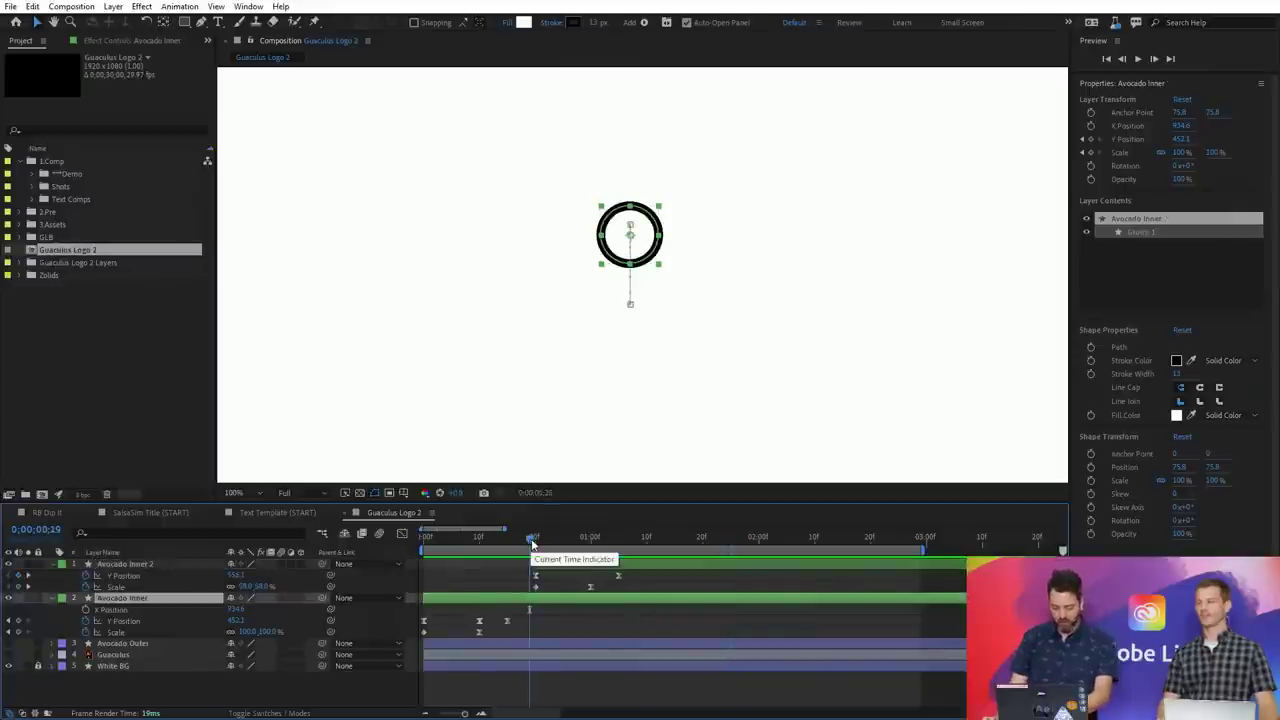
key("alt+bracketright")
left_click(593, 625)
key("space")
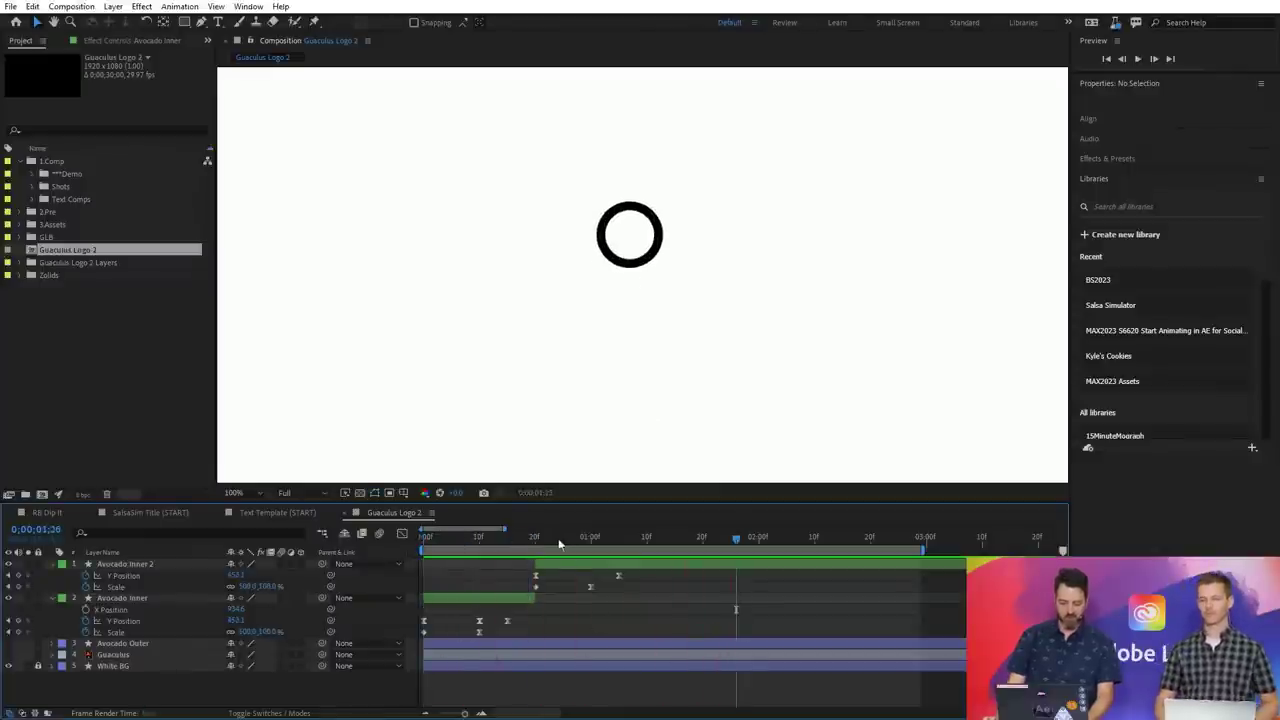
left_click(432, 540)
left_click_drag(432, 540, 719, 530)
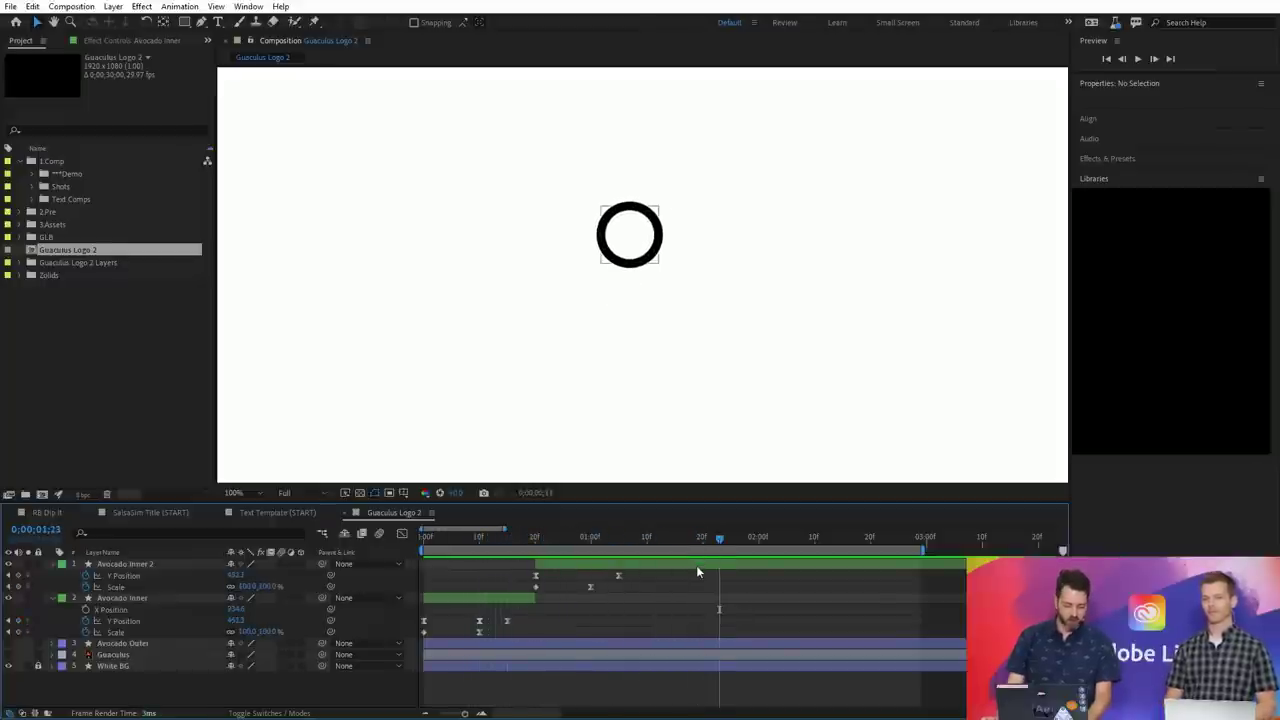
- Delete the Avocado Inner 2 layer and extend Avocado Inner's out point back across the timeline
left_click(696, 565)
key("Delete")
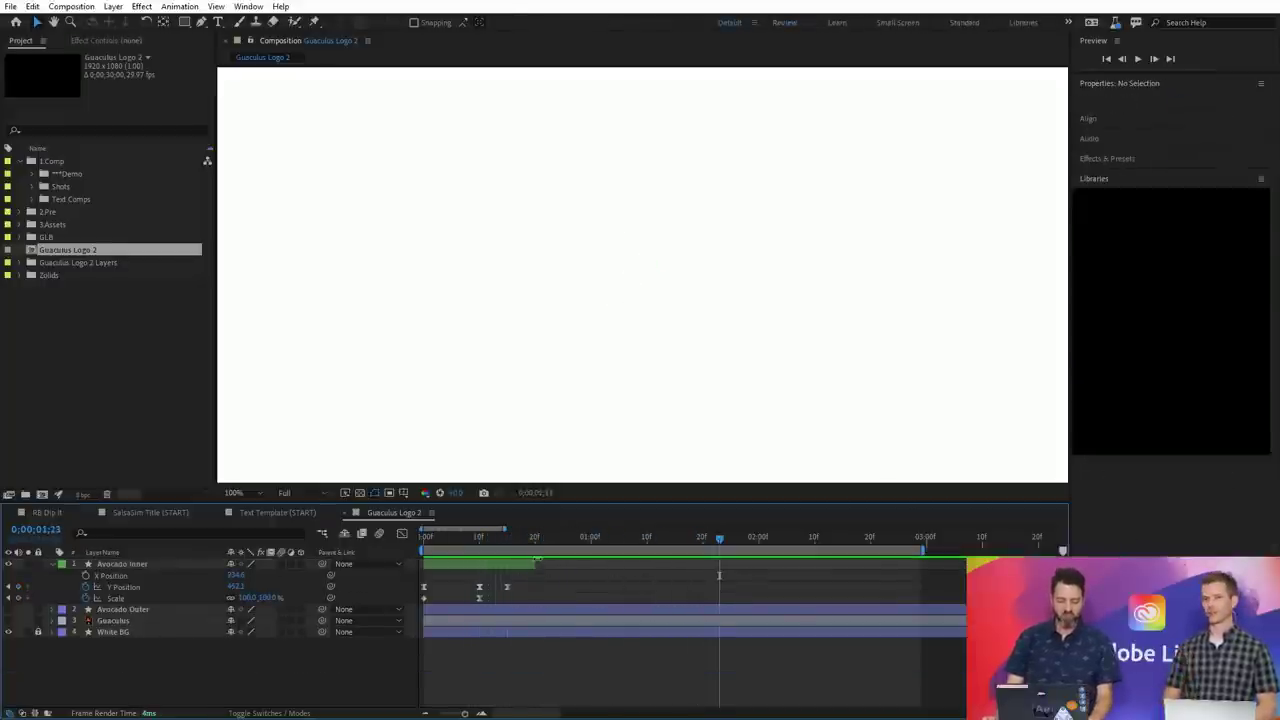
left_click(538, 562)
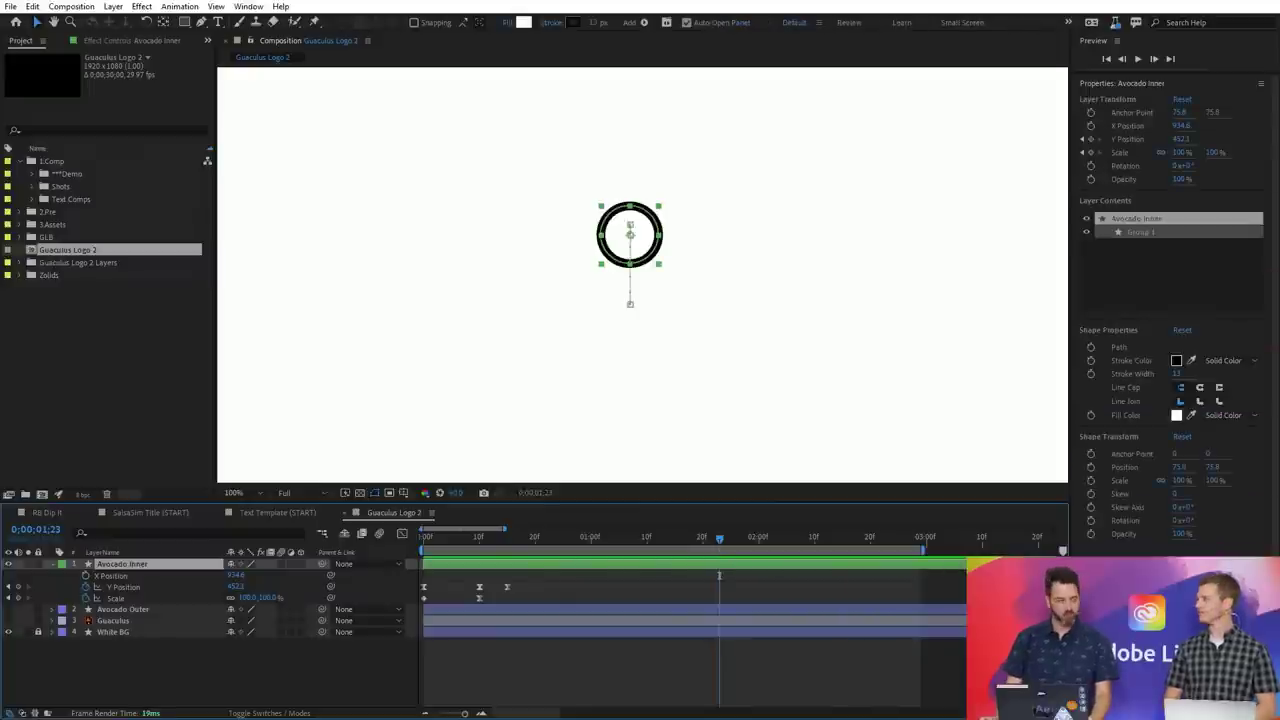
left_click(373, 682)
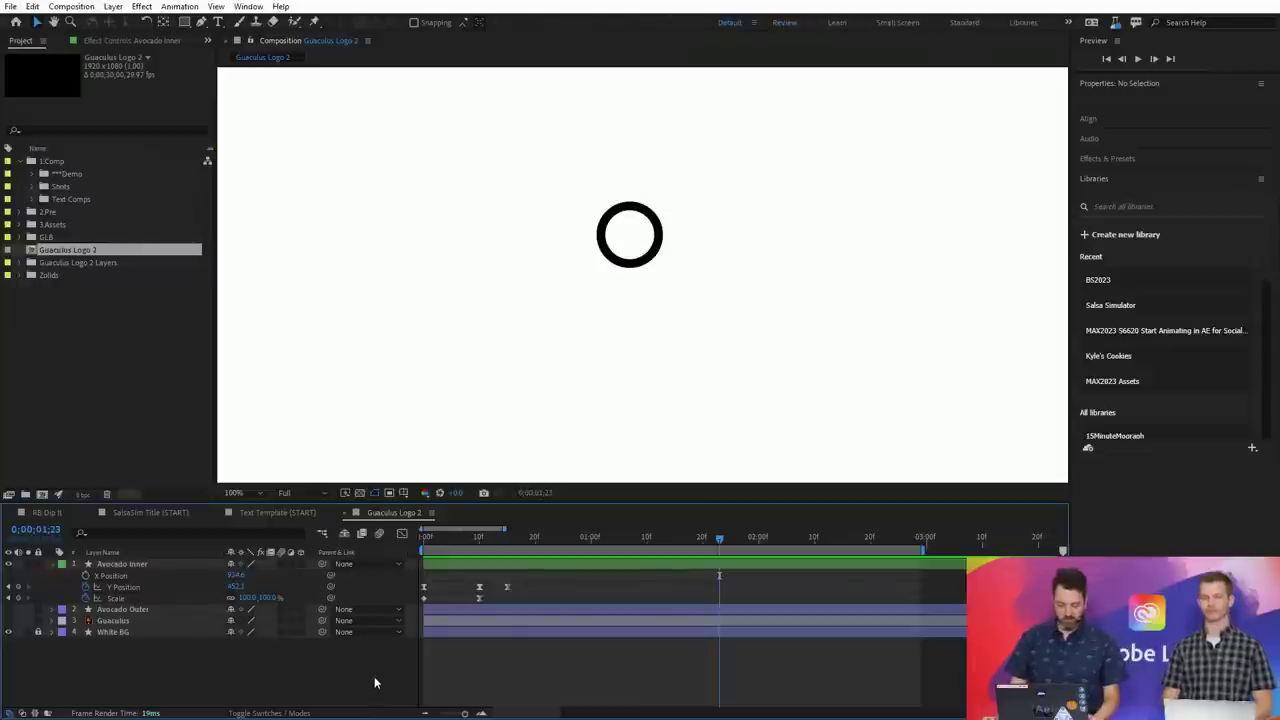
- Show the Avocado Outer layer, parent it to Avocado Inner and preview both shapes moving together
left_click_drag(486, 541, 546, 541)
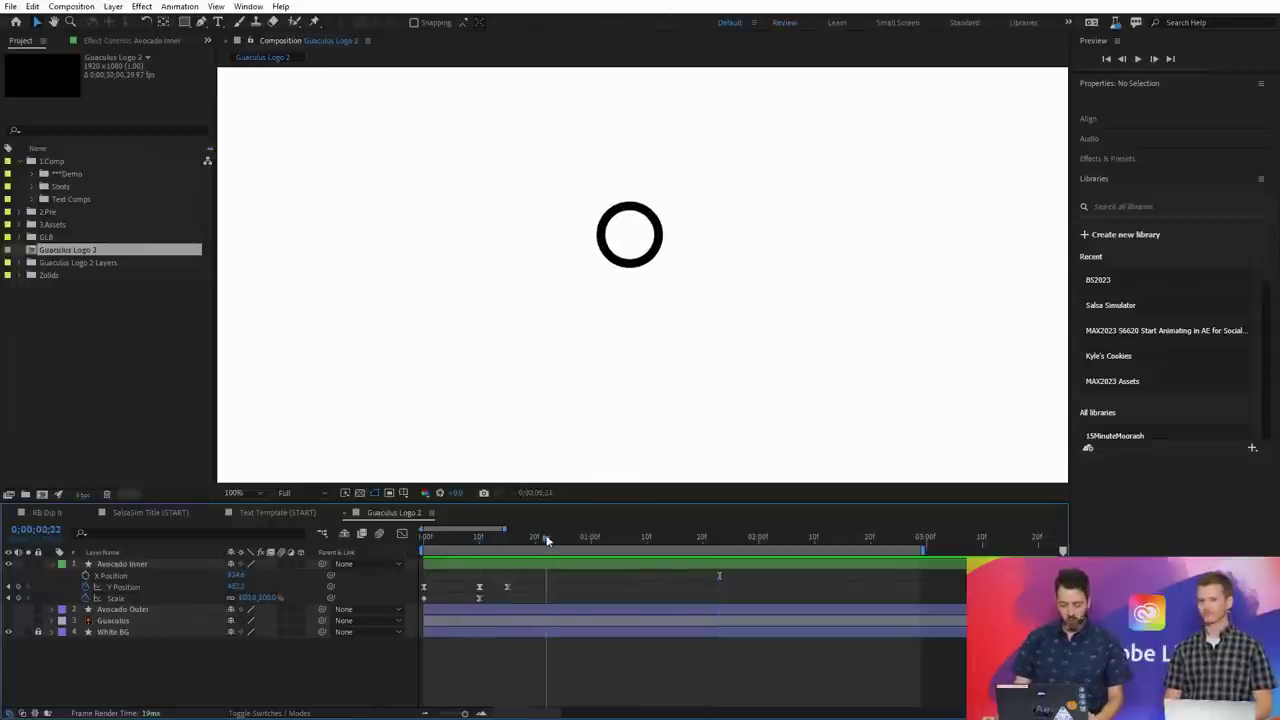
left_click(9, 609)
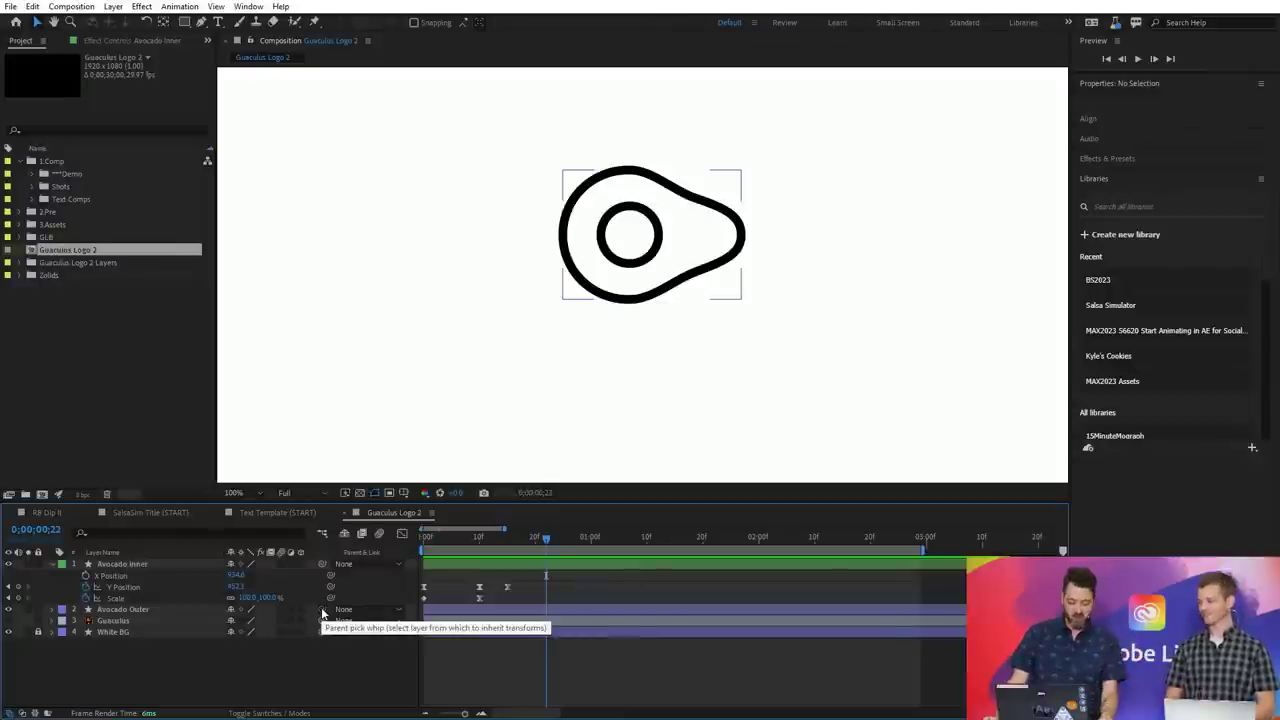
left_click_drag(322, 613, 140, 563)
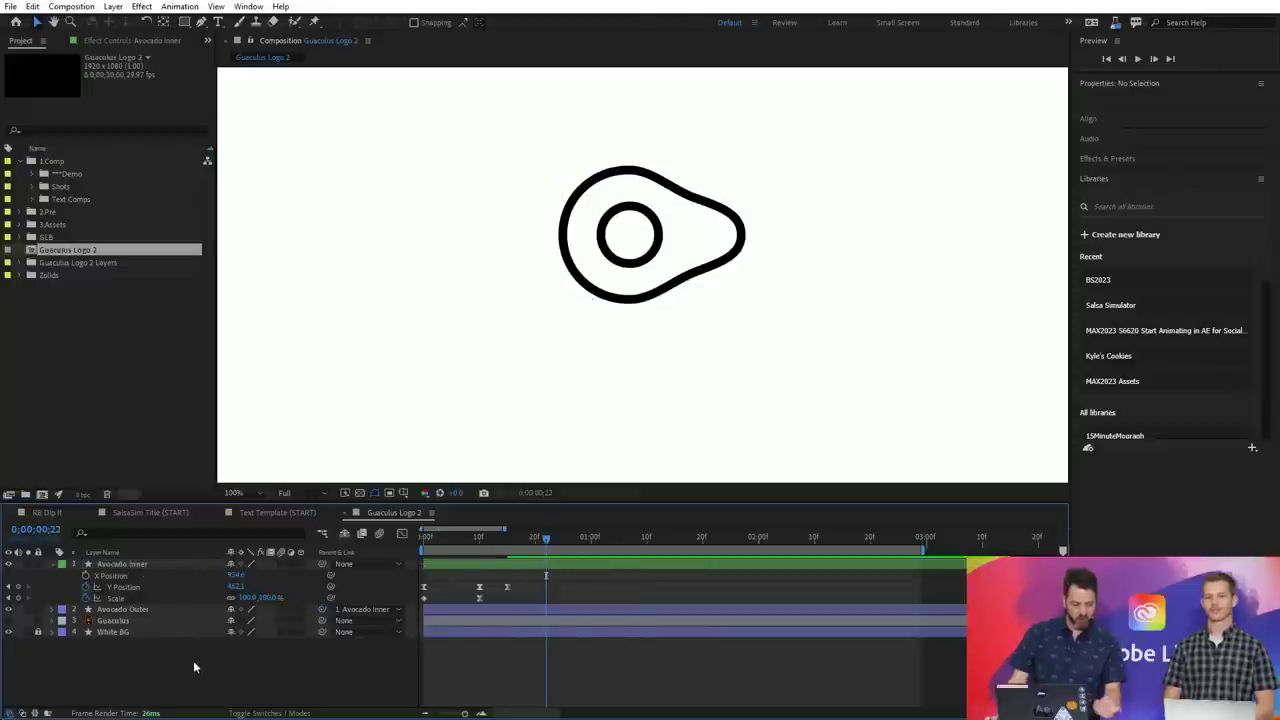
key("space")
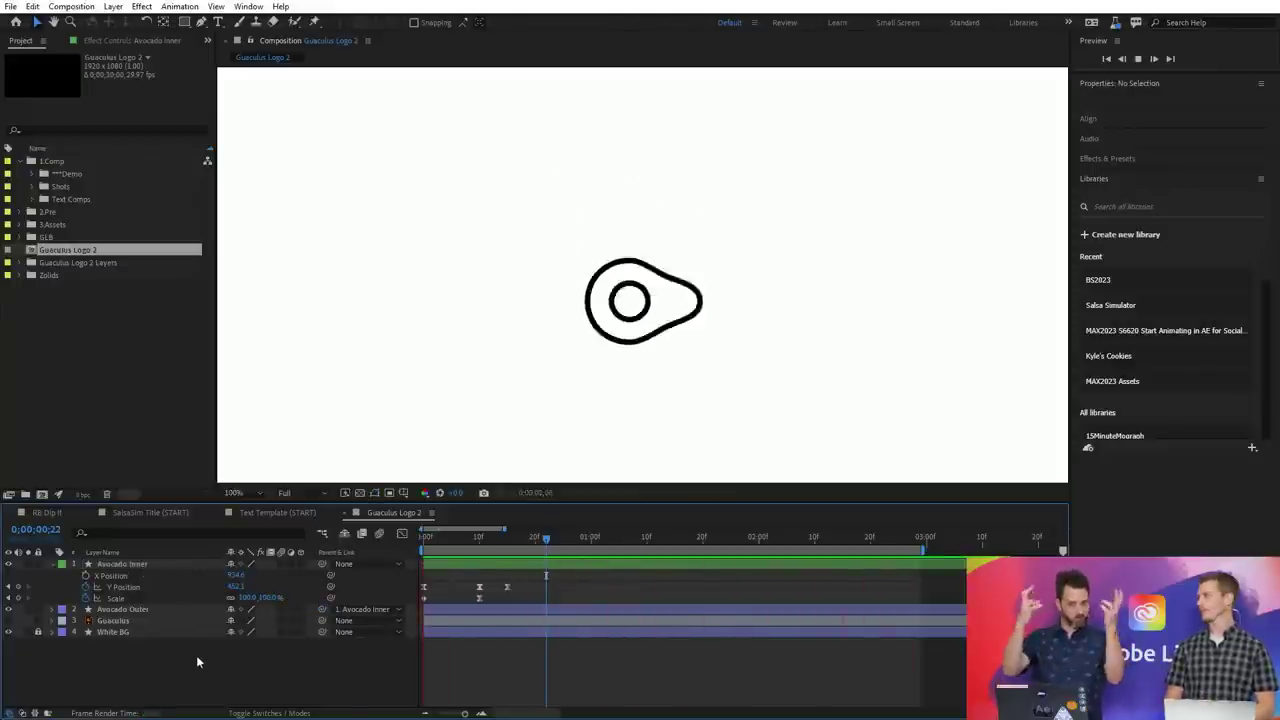
key("space")
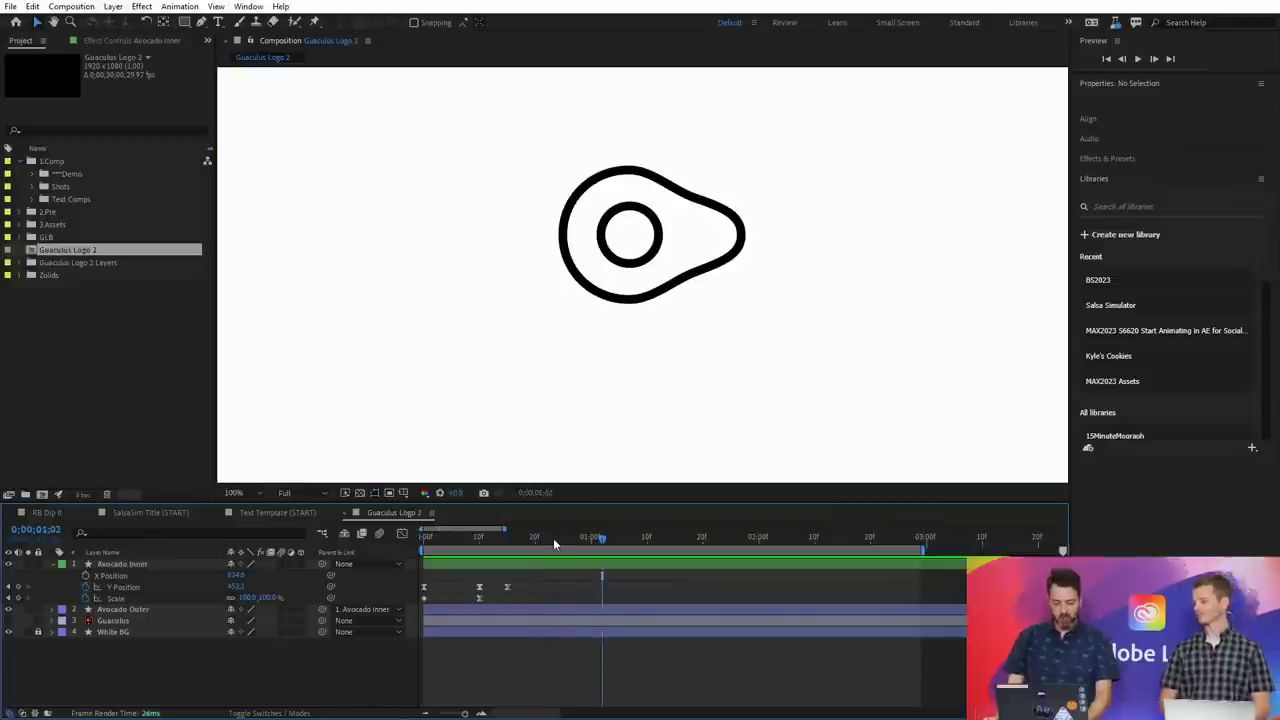
left_click_drag(548, 539, 520, 545)
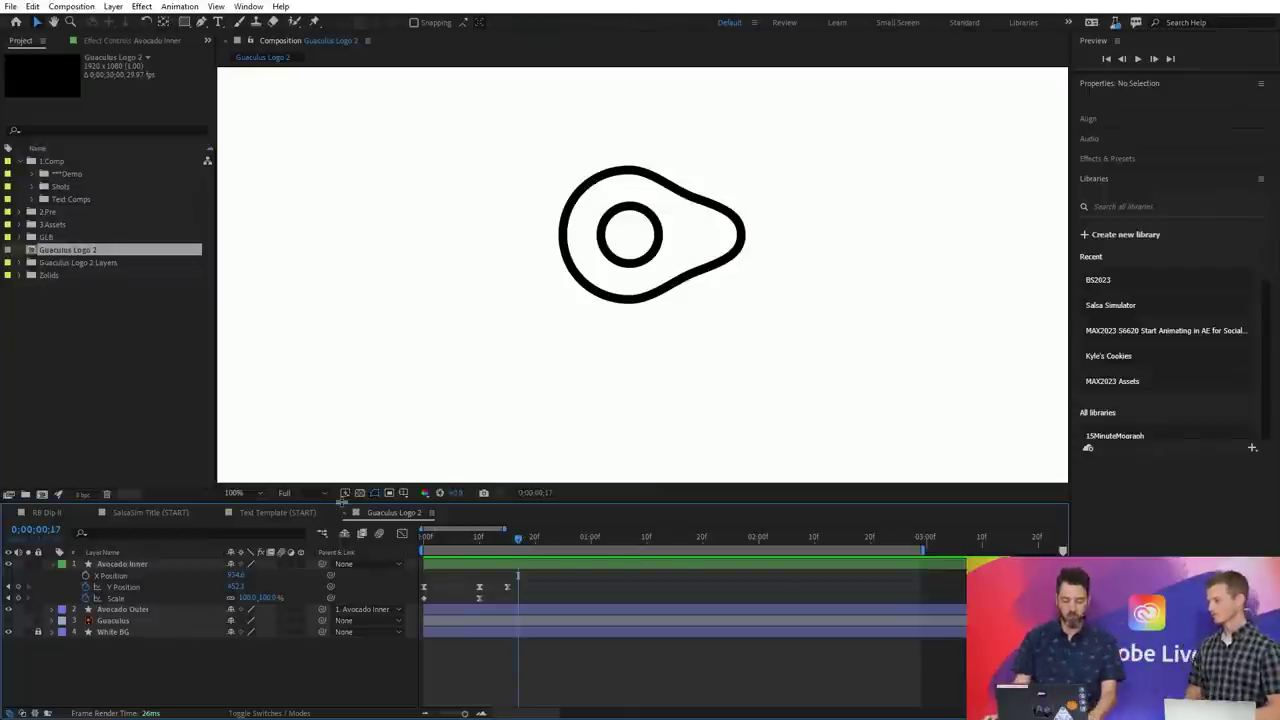
- Reveal the Path property of Avocado Outer's Path 1 and set the layer's label color to Fuchsia
left_click(150, 611)
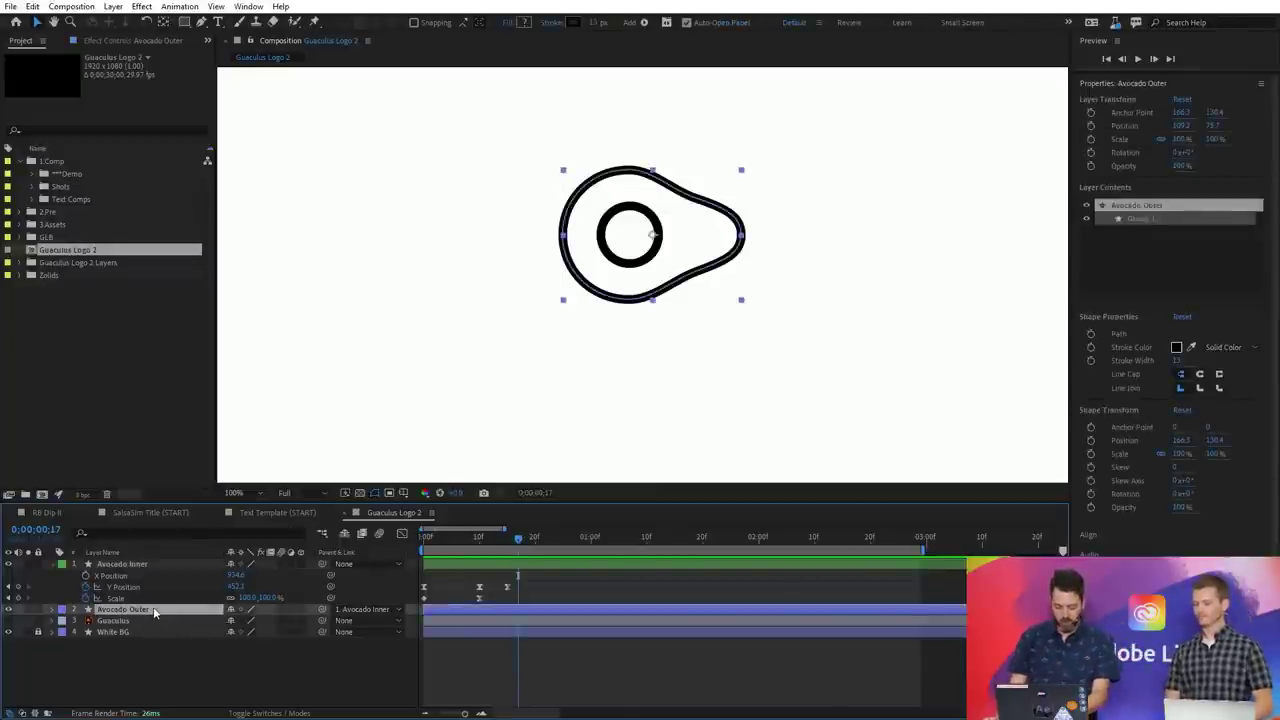
key("u")
key("u")
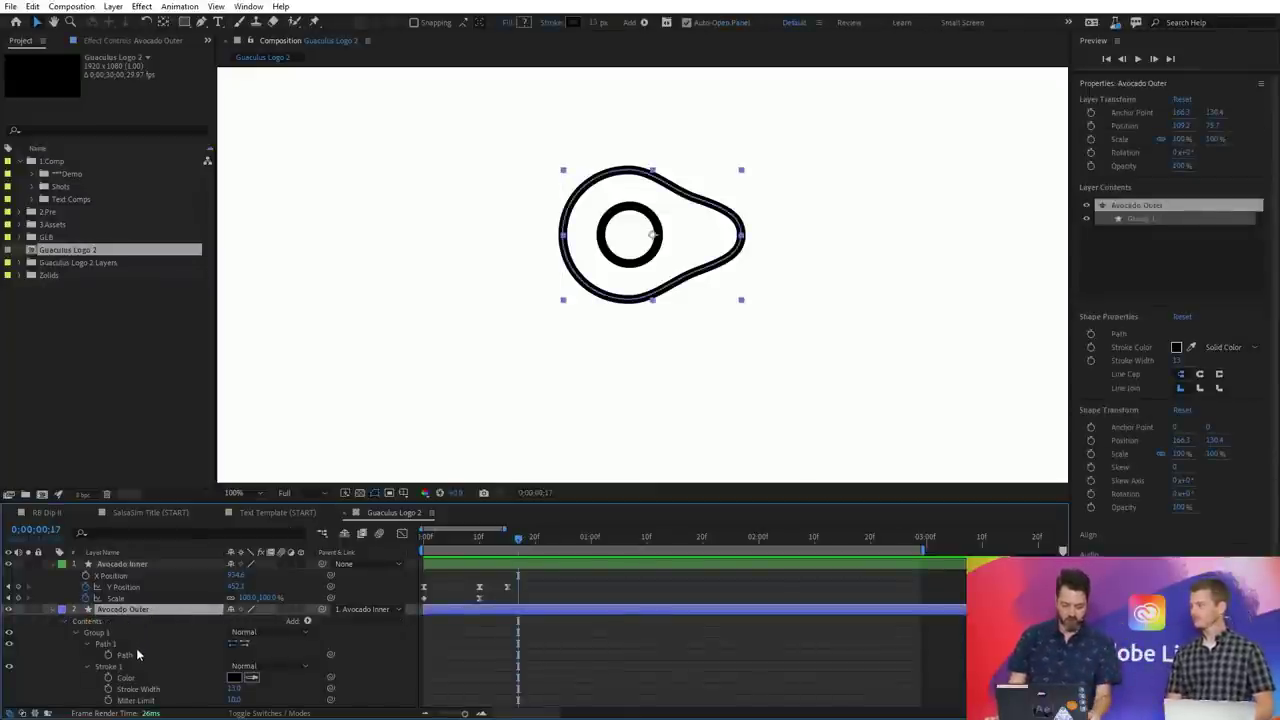
left_click(135, 645)
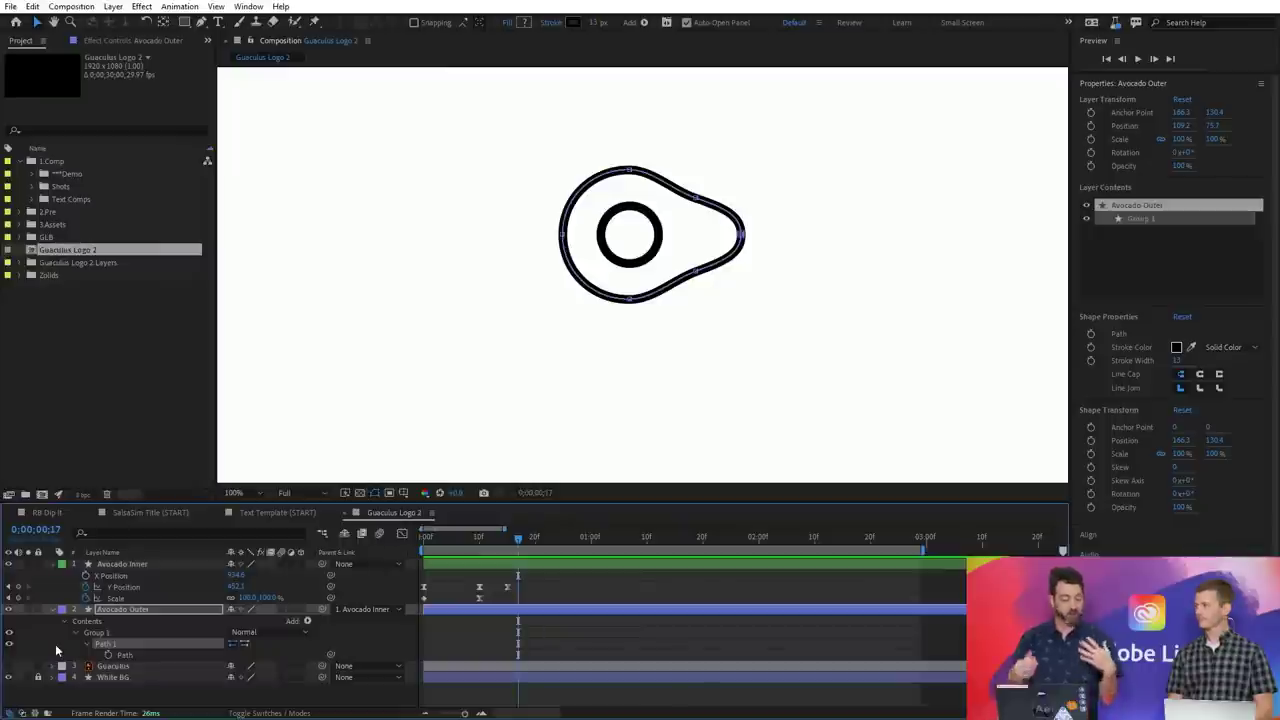
left_click(62, 609)
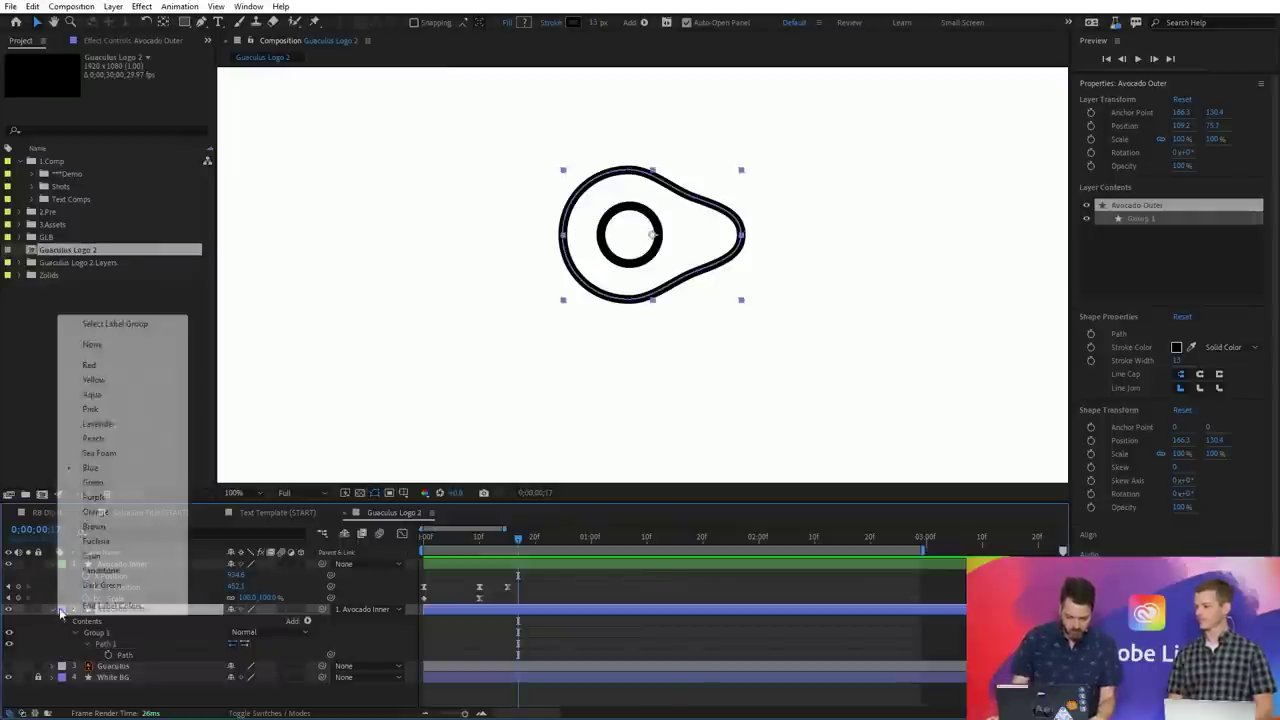
left_click(106, 541)
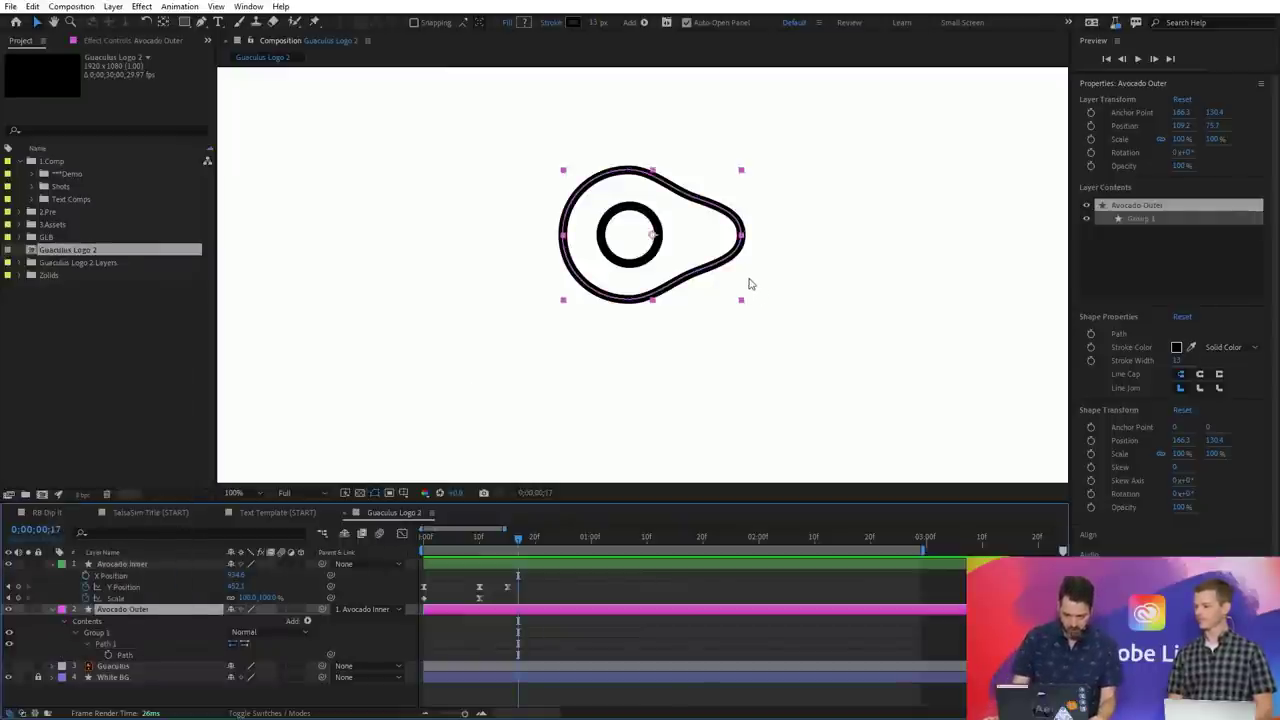
- Add a Path keyframe to Avocado Outer at 0;00;00;15 for the full avocado shape
key("period")
left_click_drag(834, 297, 818, 350)
left_click(112, 641)
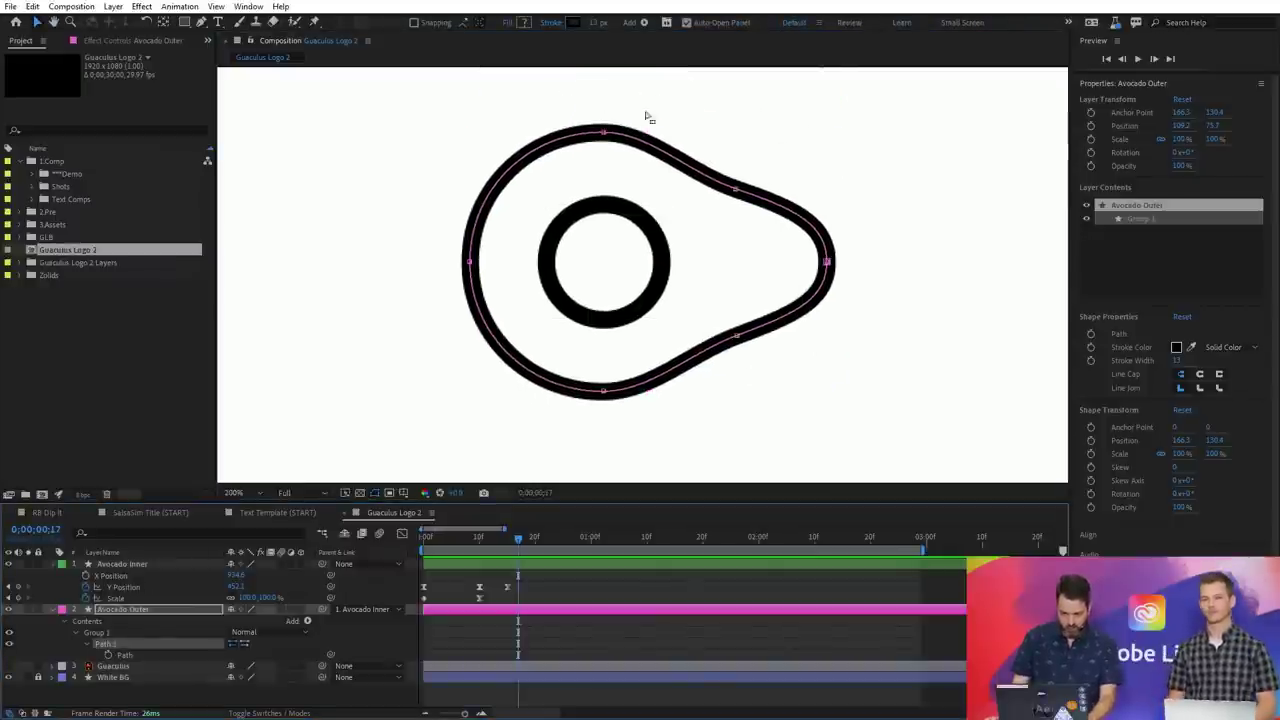
left_click(577, 382)
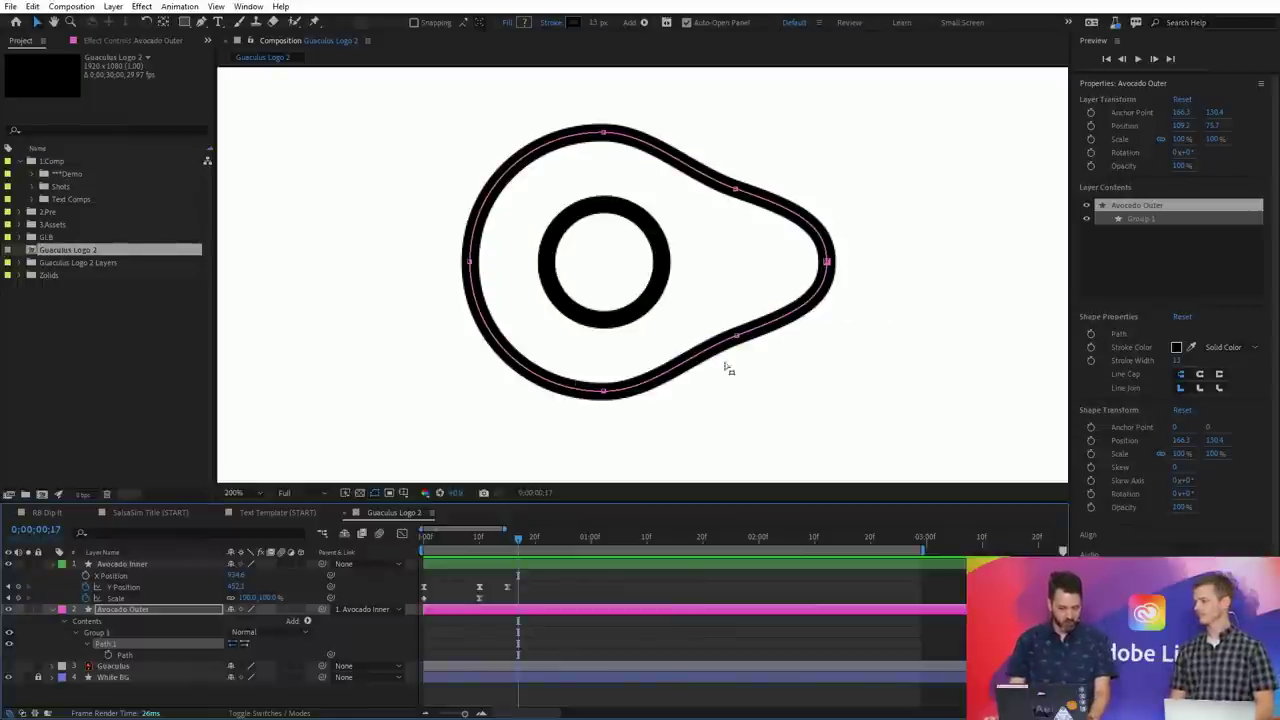
left_click(618, 525)
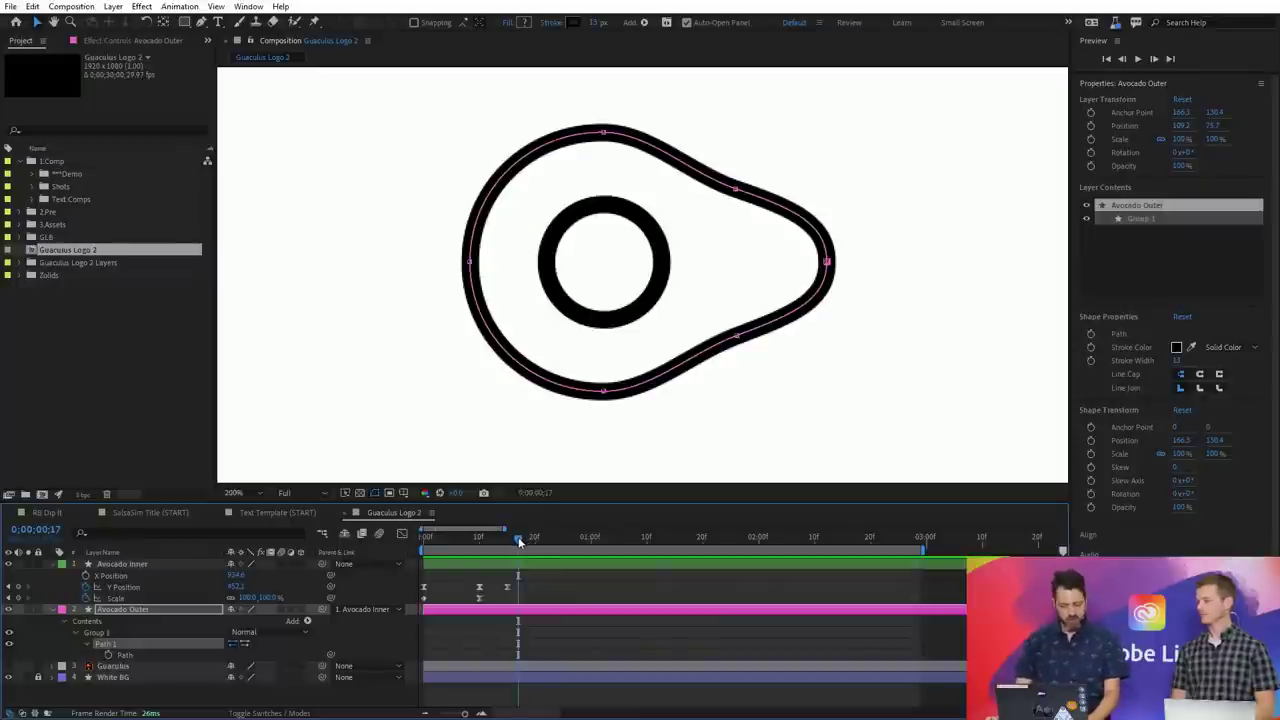
left_click_drag(519, 541, 506, 537)
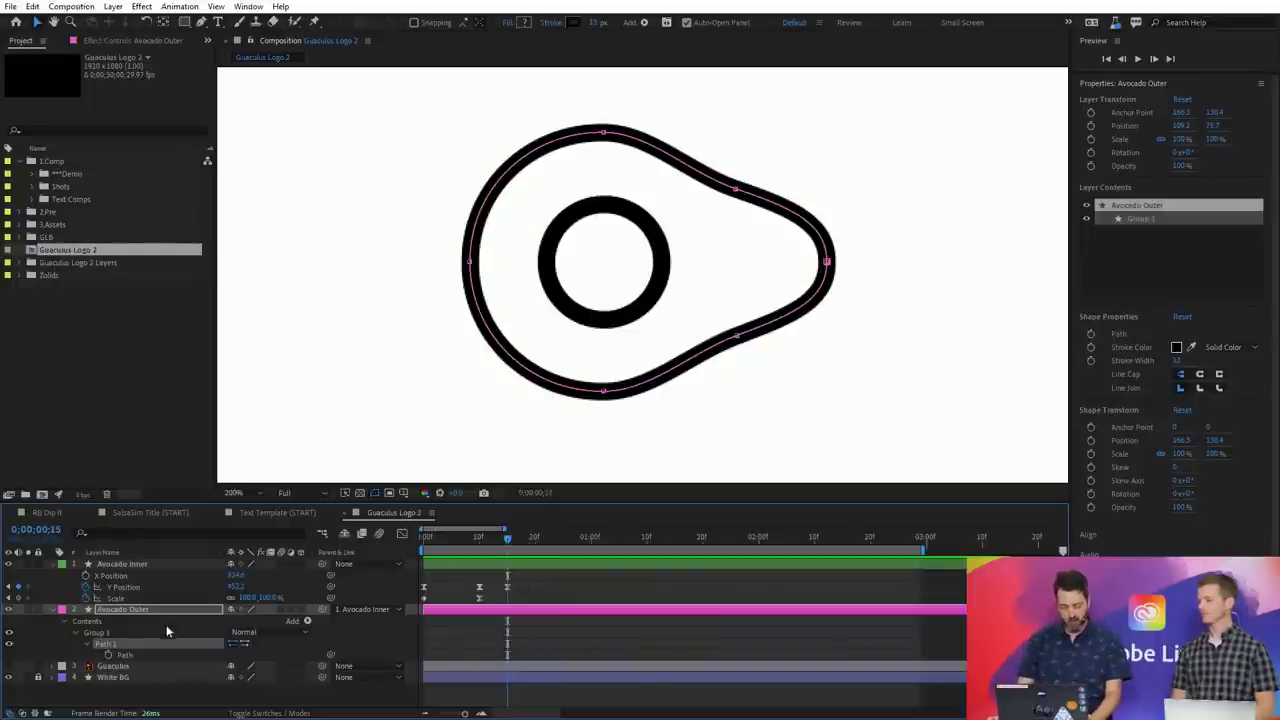
left_click(107, 655)
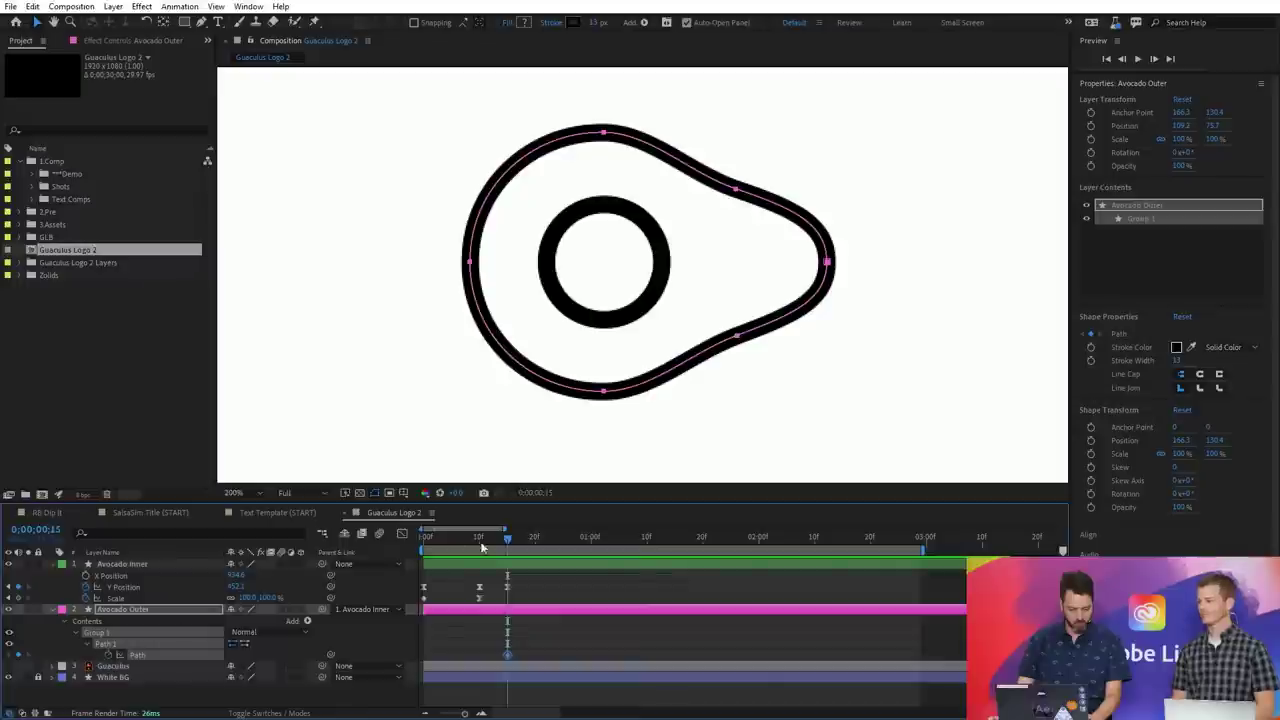
- At 0;00;00;10, shrink and move Avocado Outer's path so its round end fits over the inner circle, and reselect Path 1
left_click_drag(506, 540, 479, 540)
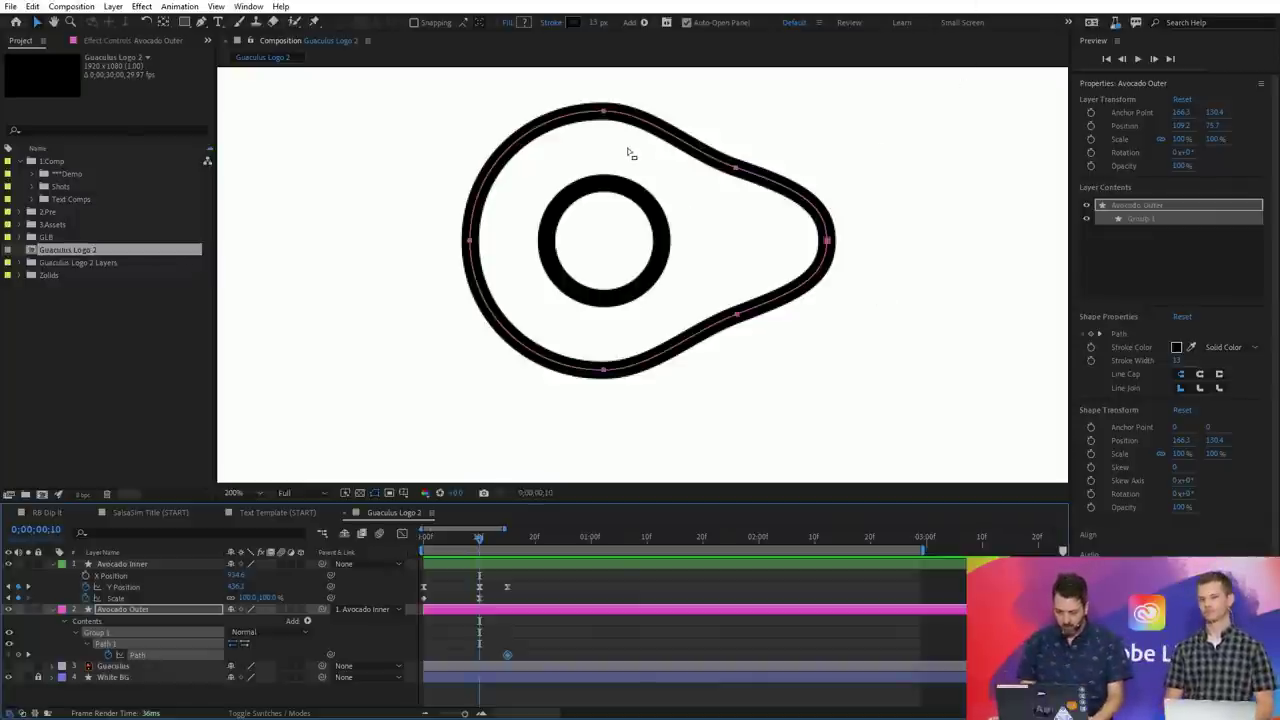
double_click(603, 114)
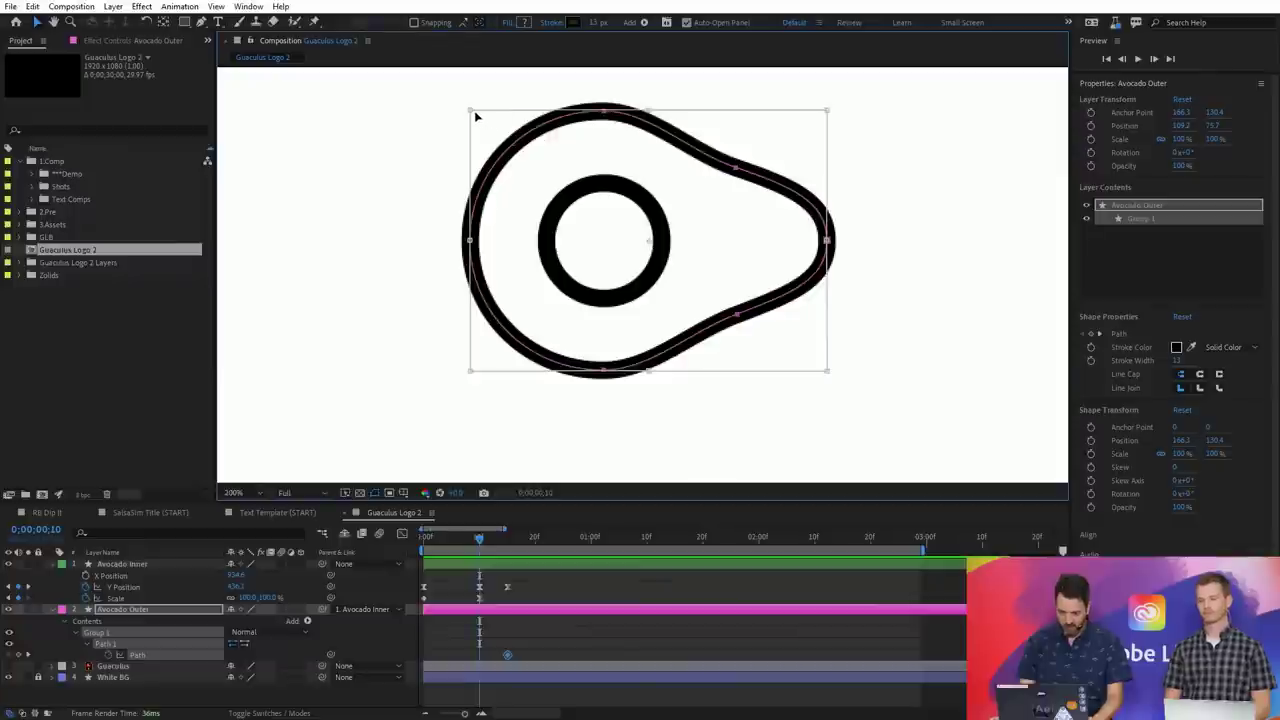
left_click_drag(469, 110, 522, 179)
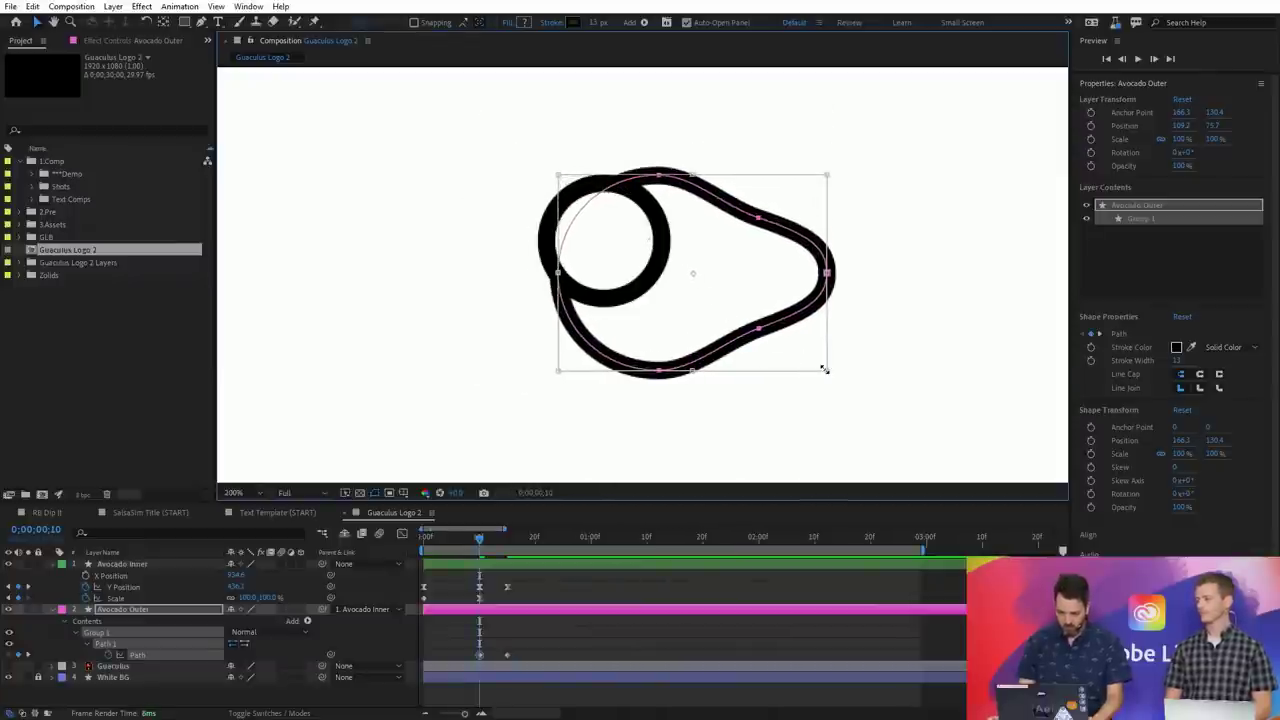
left_click_drag(823, 369, 718, 293)
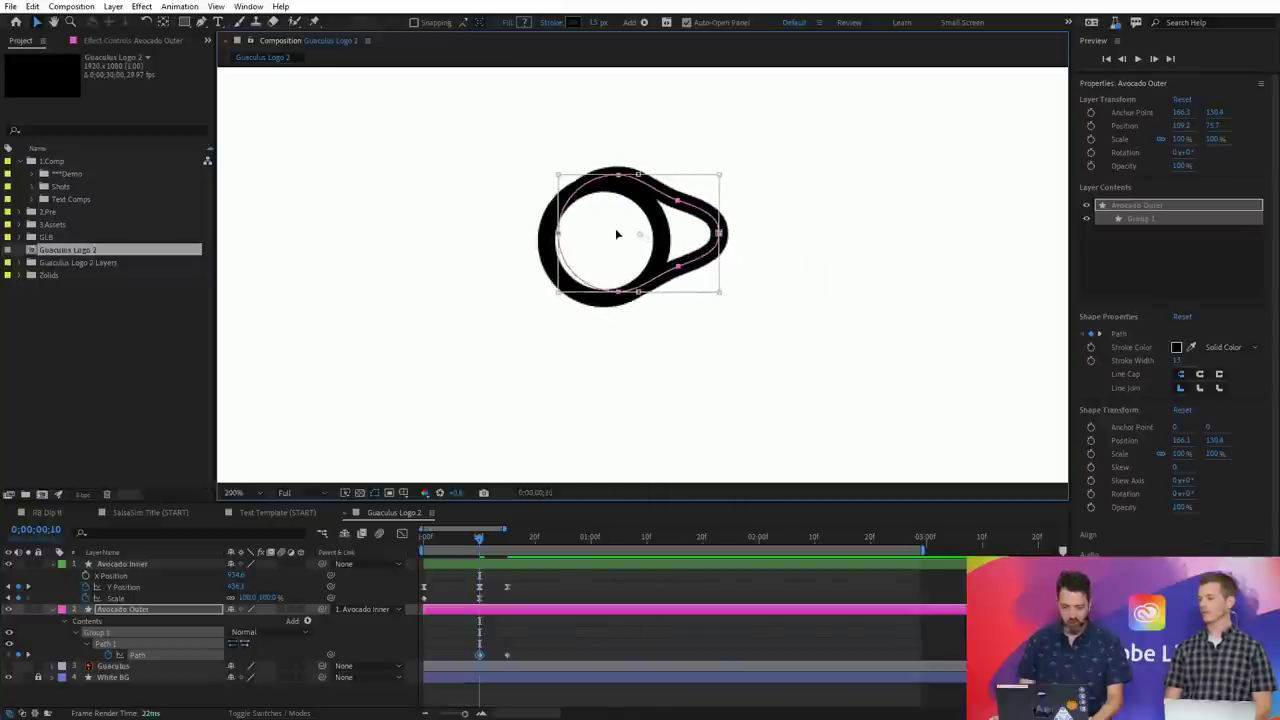
left_click_drag(614, 237, 601, 243)
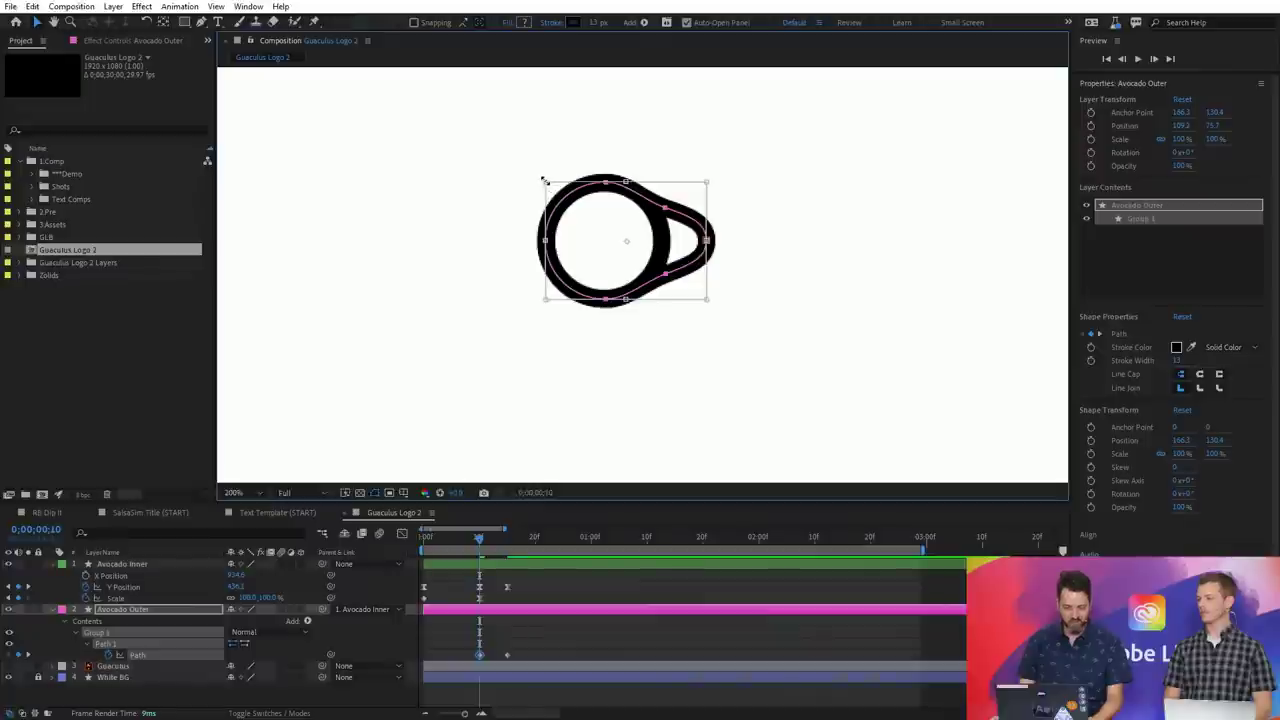
left_click_drag(546, 183, 583, 216)
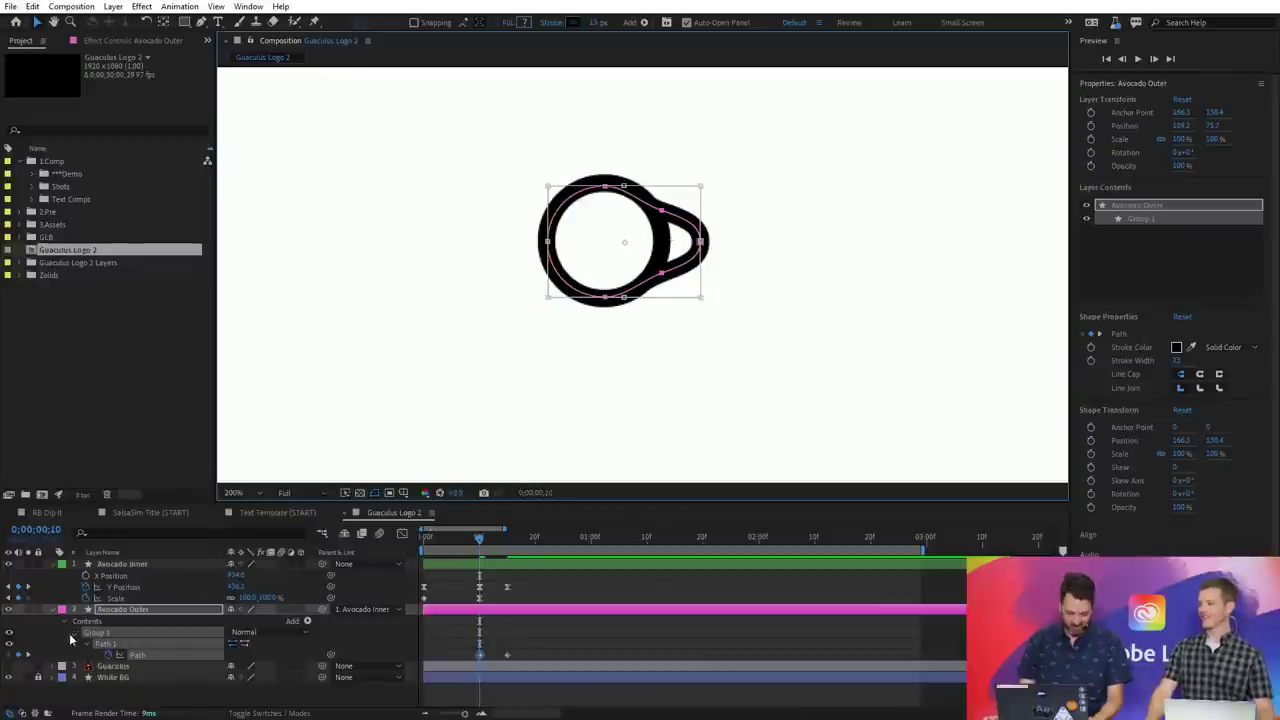
left_click(117, 647)
left_click(117, 647)
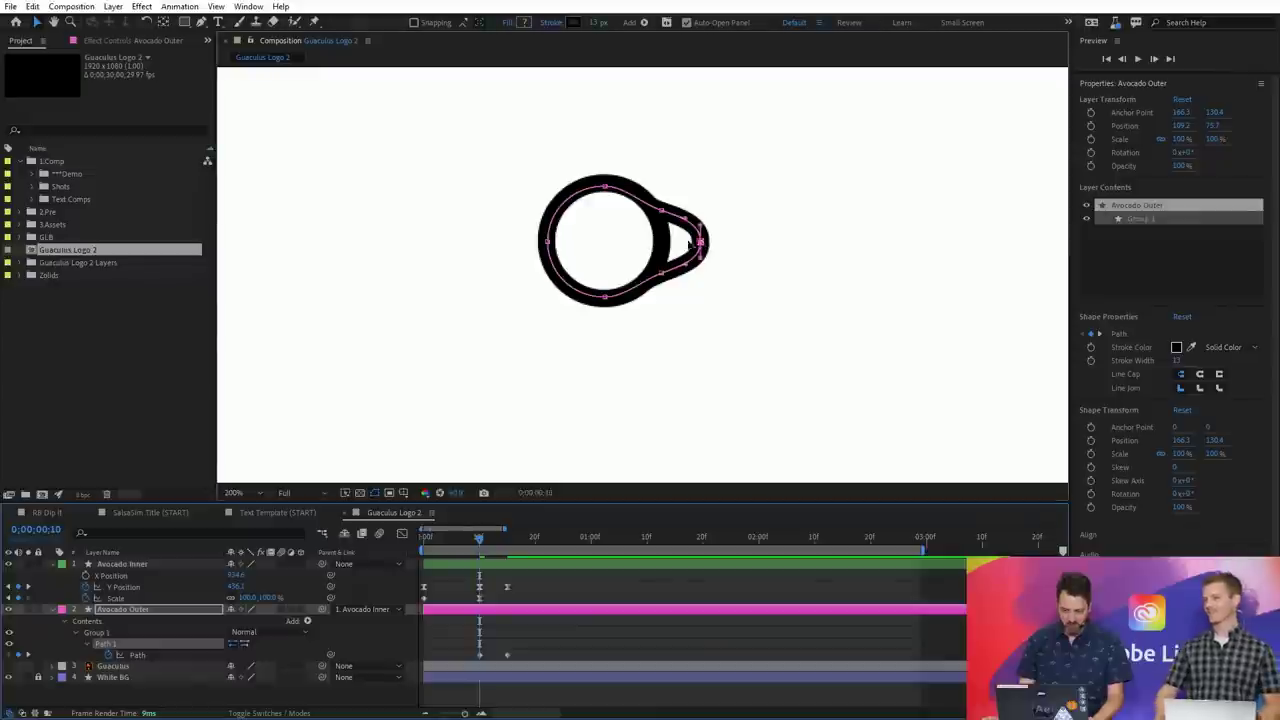
- Reshape the pointed end of Avocado Outer's path at 0;00;00;10 so its vertices and curve handles follow the inner circle
left_click_drag(700, 241, 625, 203)
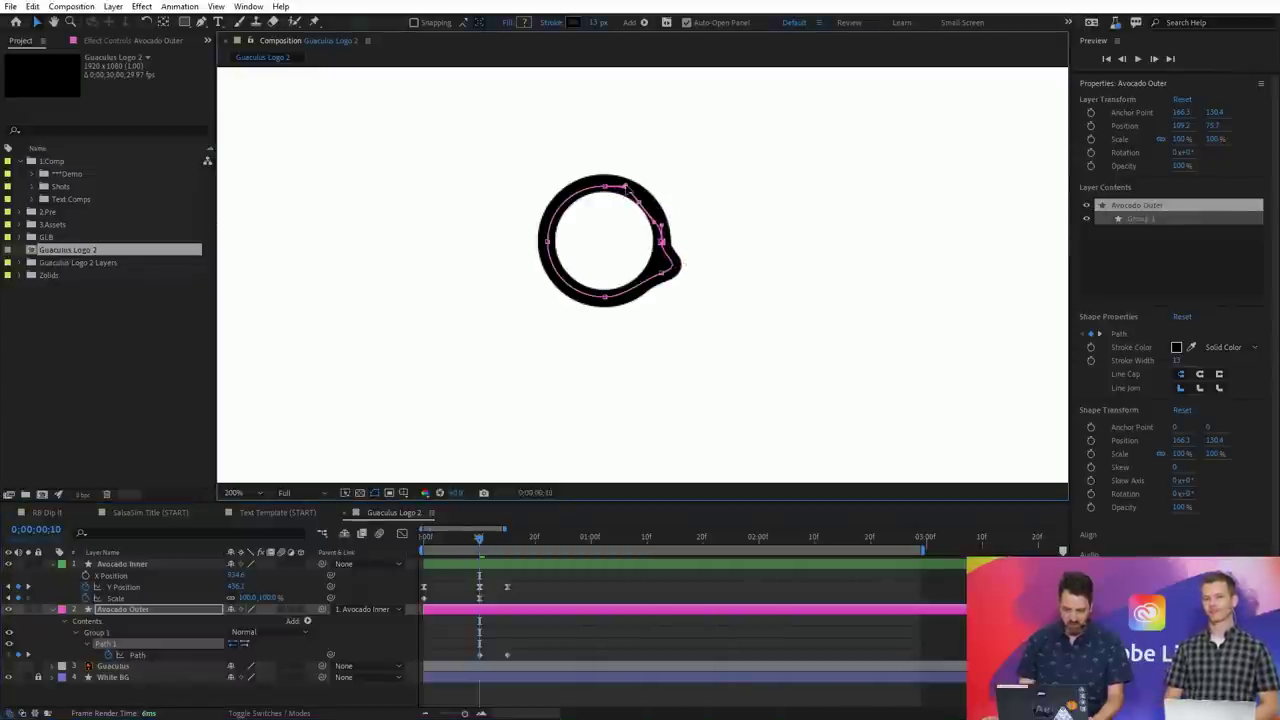
left_click_drag(662, 278, 670, 262)
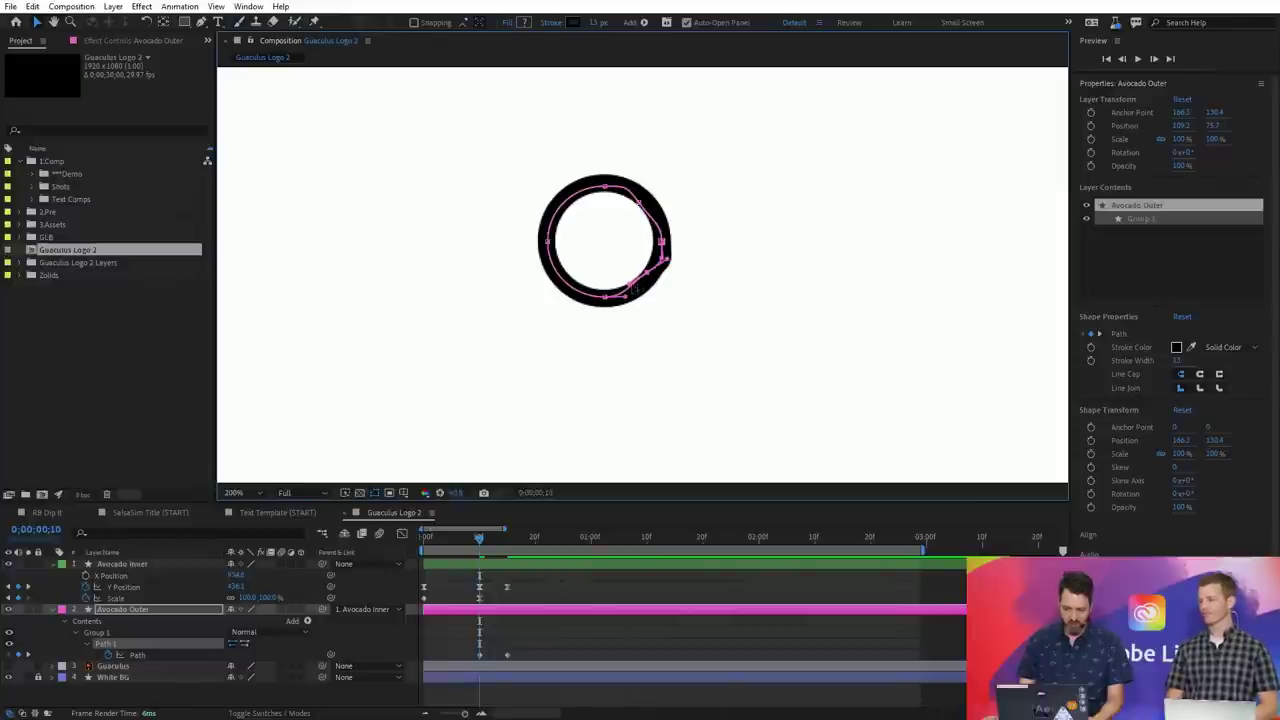
left_click(643, 209)
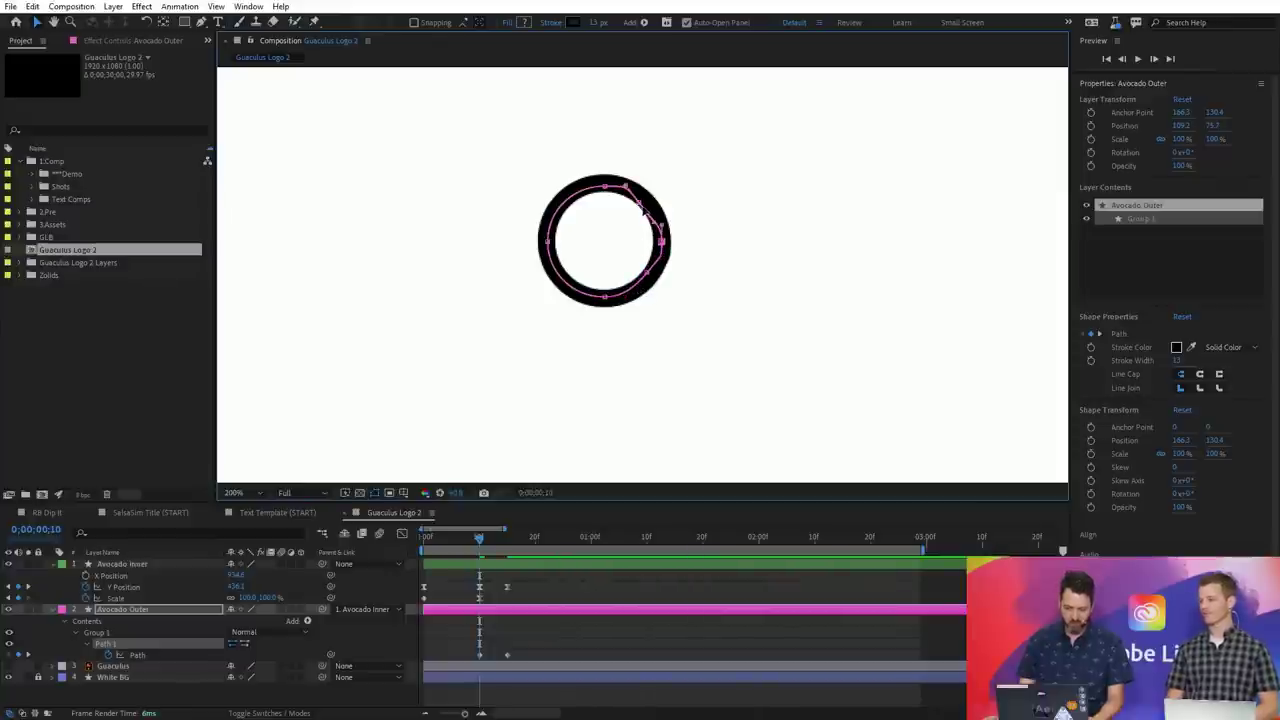
mouse_move(643, 209)
left_mouse_down()
mouse_move(632, 194)
mouse_move(660, 232)
mouse_move(650, 212)
left_mouse_up()
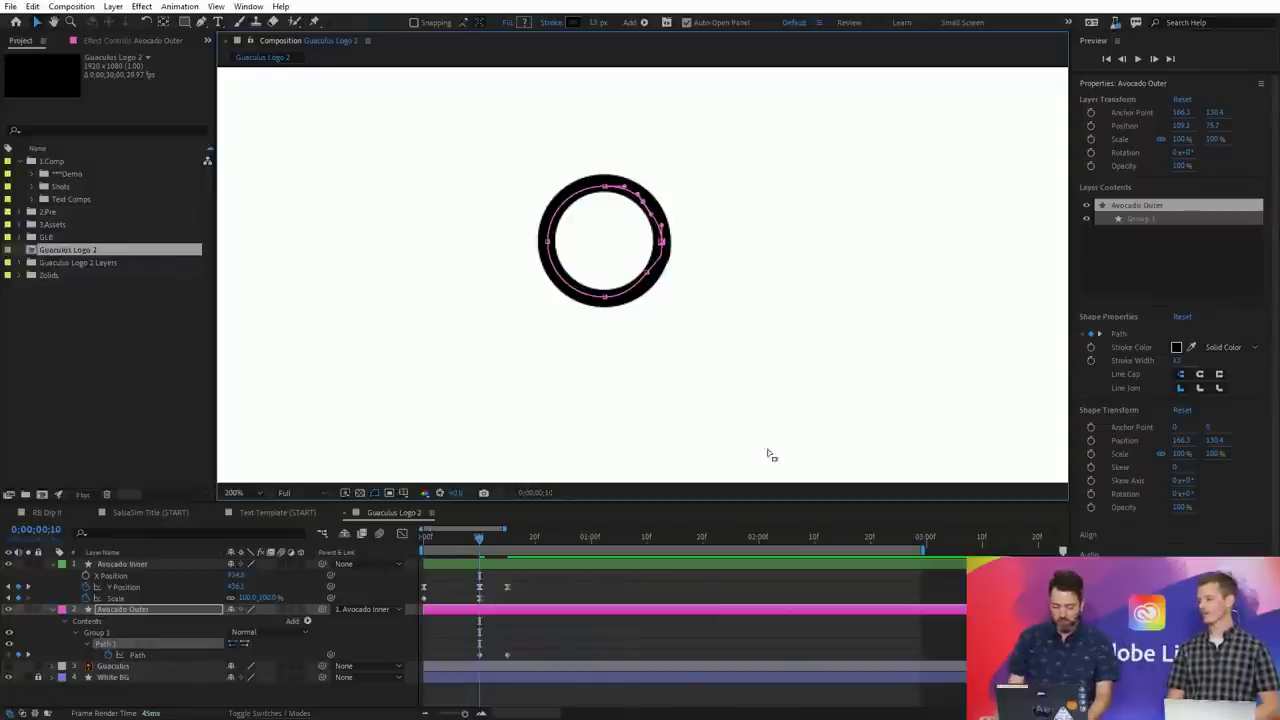
- Move the circle-shaped Path keyframe to 0;00;00;00 and the full avocado Path keyframe to 0;00;00;10, easing the second one
left_click(480, 655)
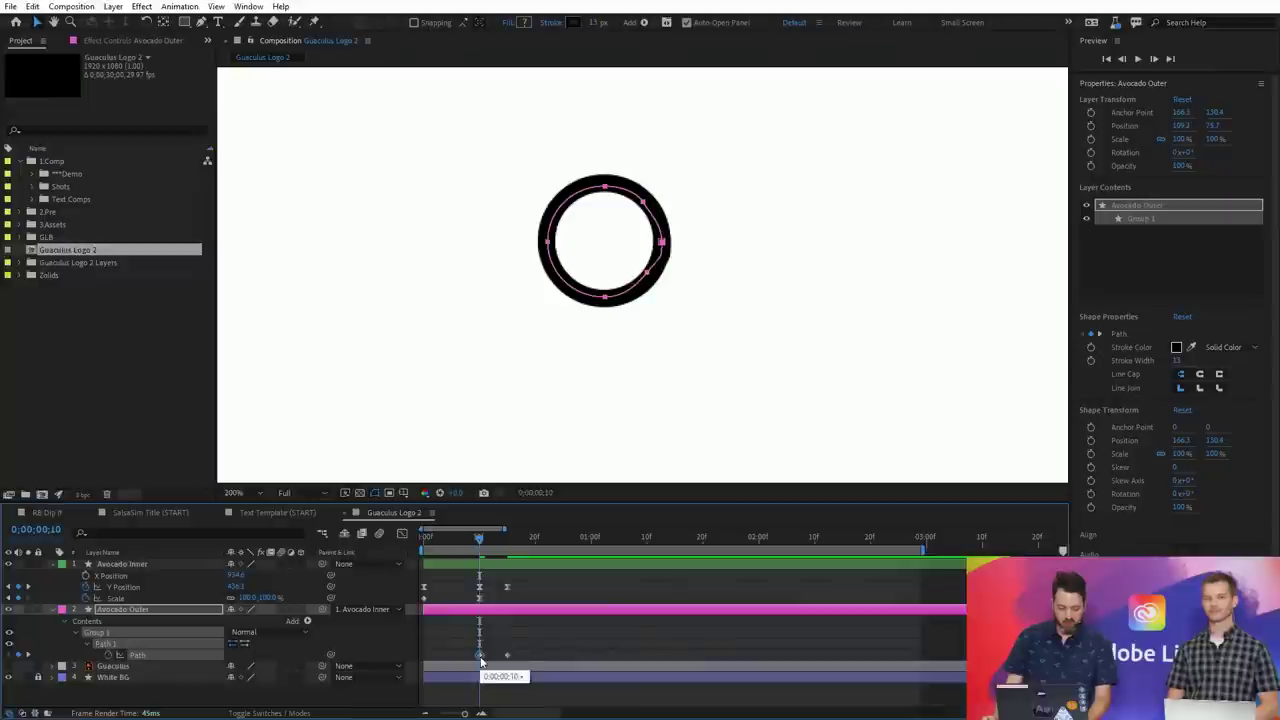
left_click_drag(480, 660, 425, 663)
left_click_drag(457, 540, 481, 558)
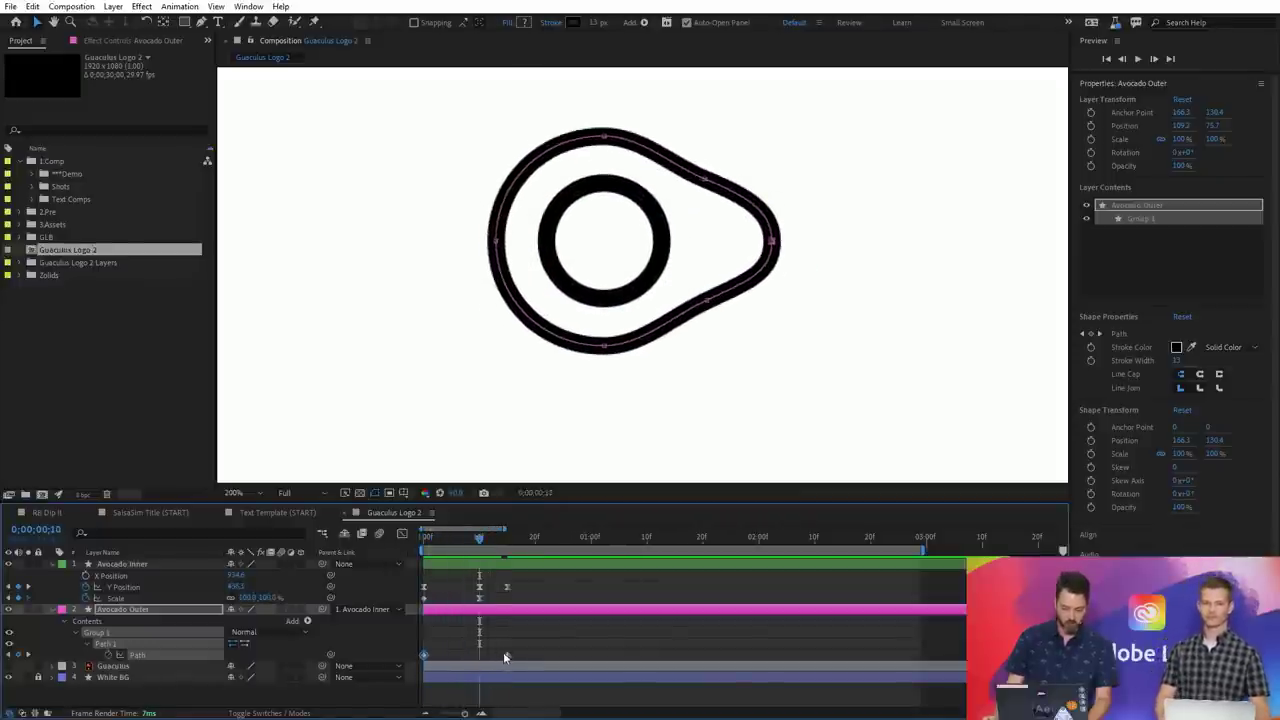
key("ctrl+v")
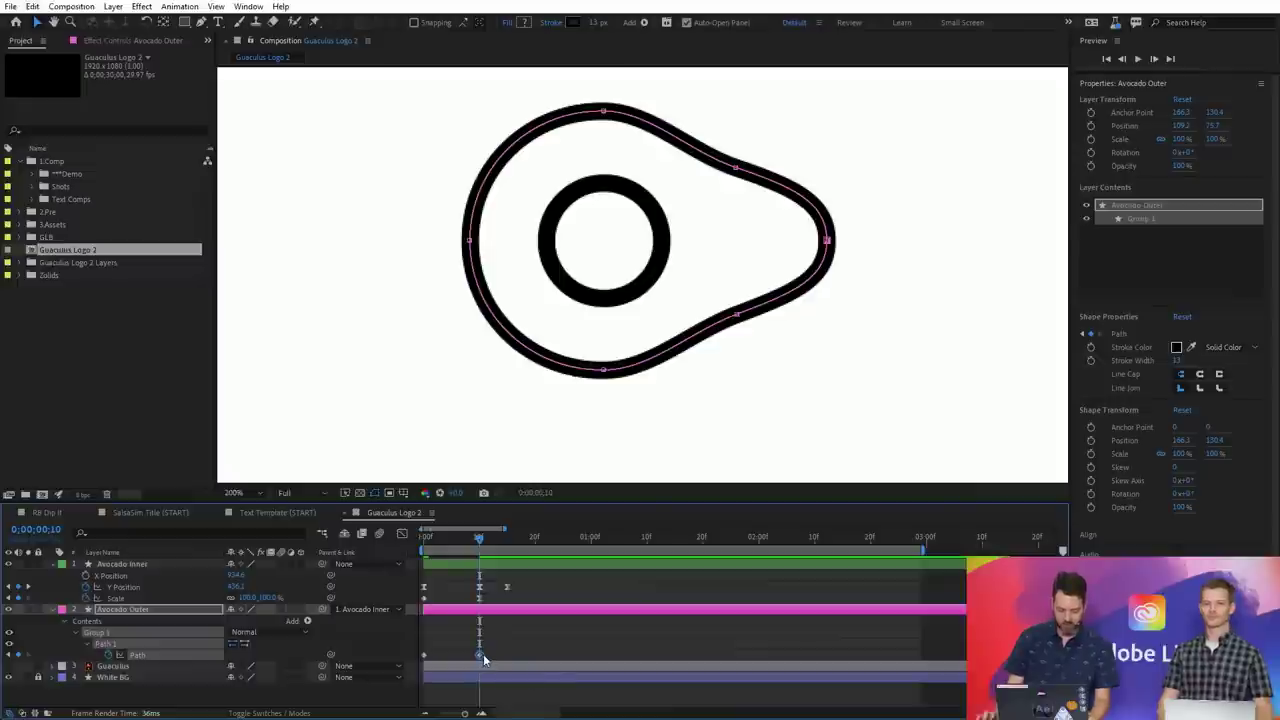
left_click(536, 640)
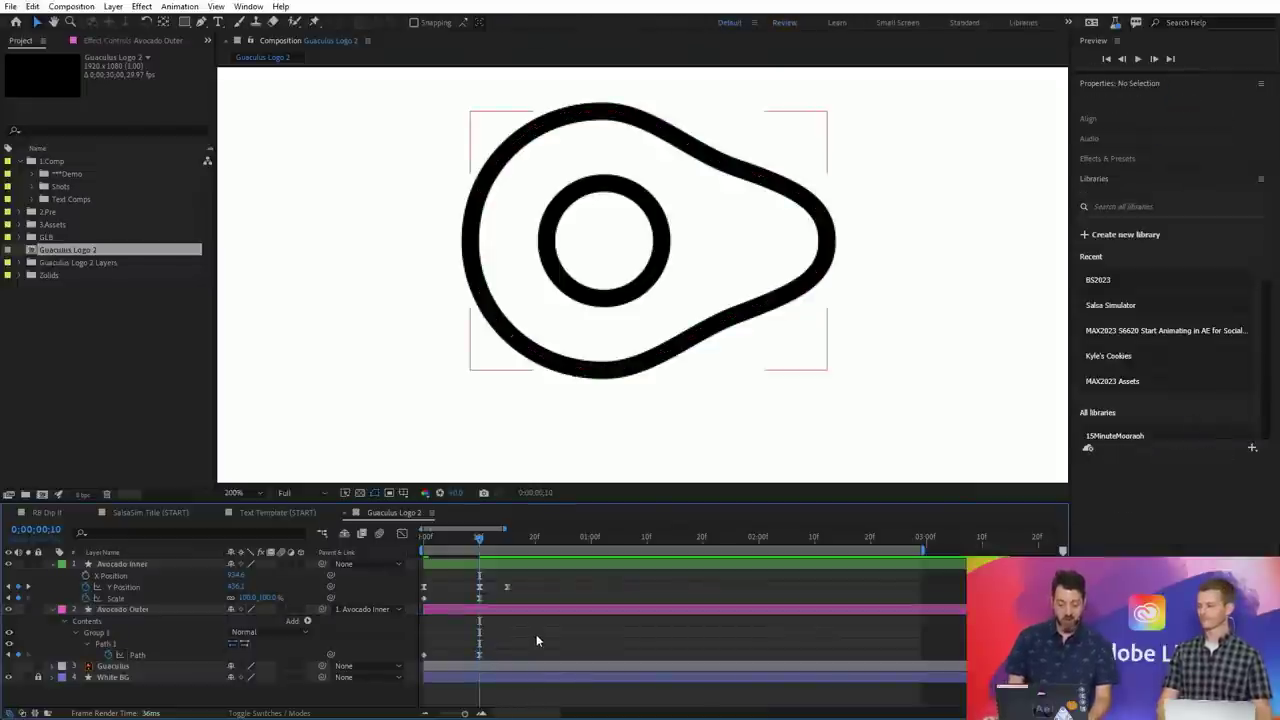
- Preview from the start of the composition how the avocado outline grows out of the inner circle
key("space")
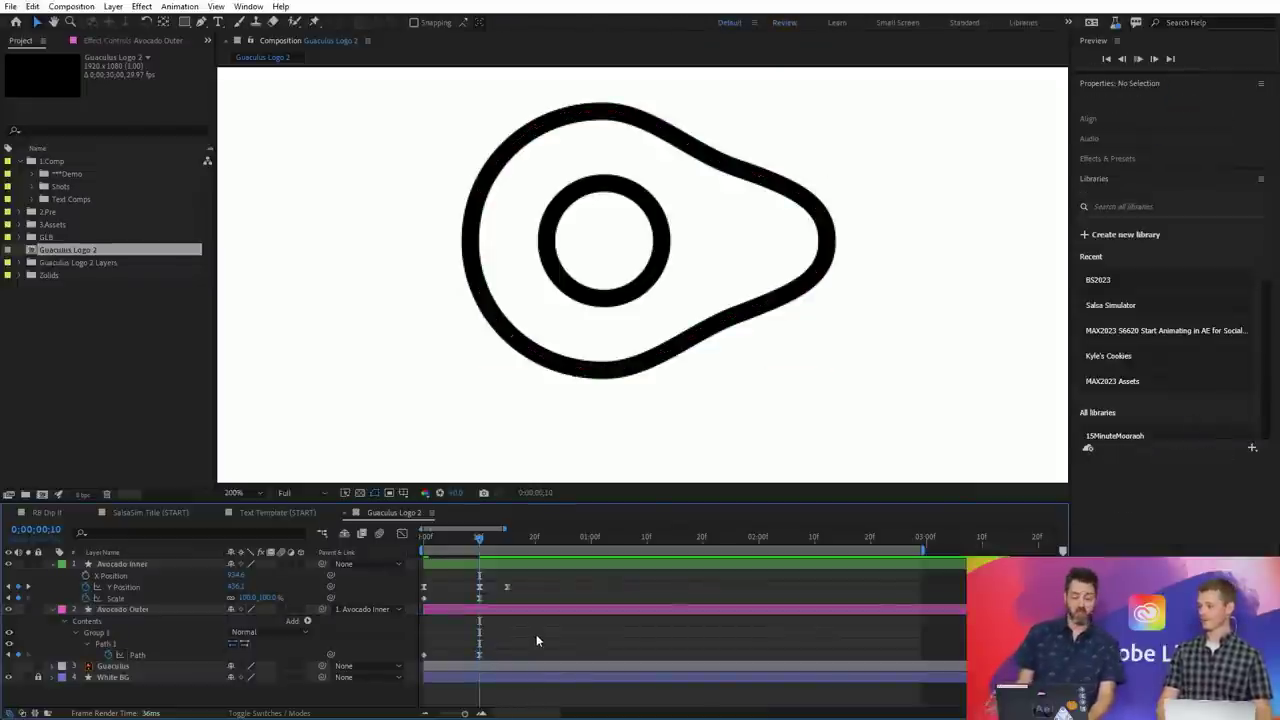
key("space")
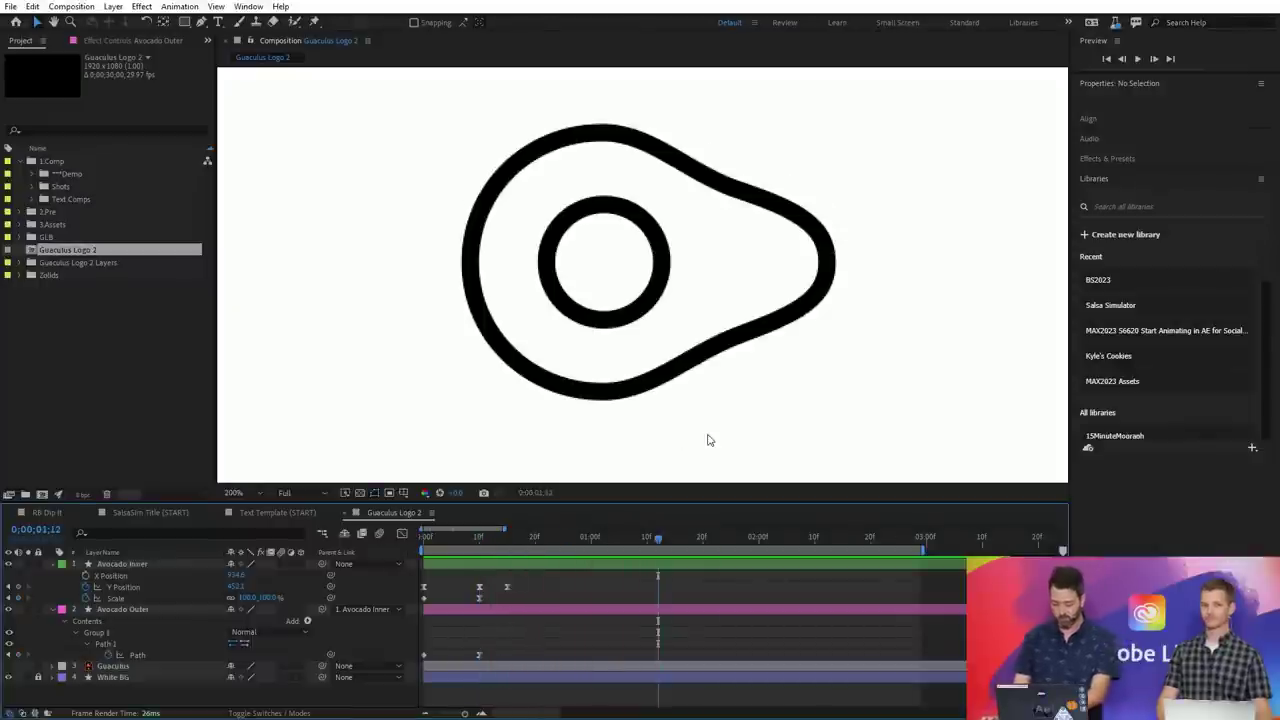
key("minus")
key("Home")
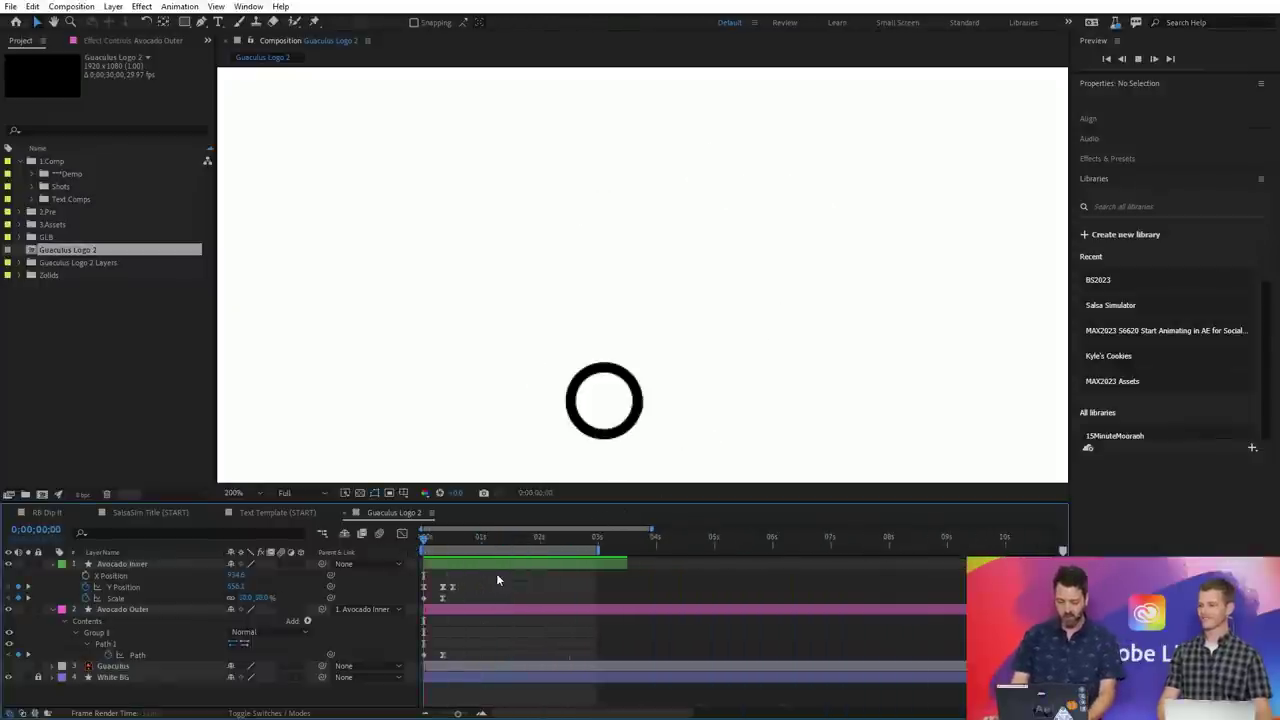
key("space")
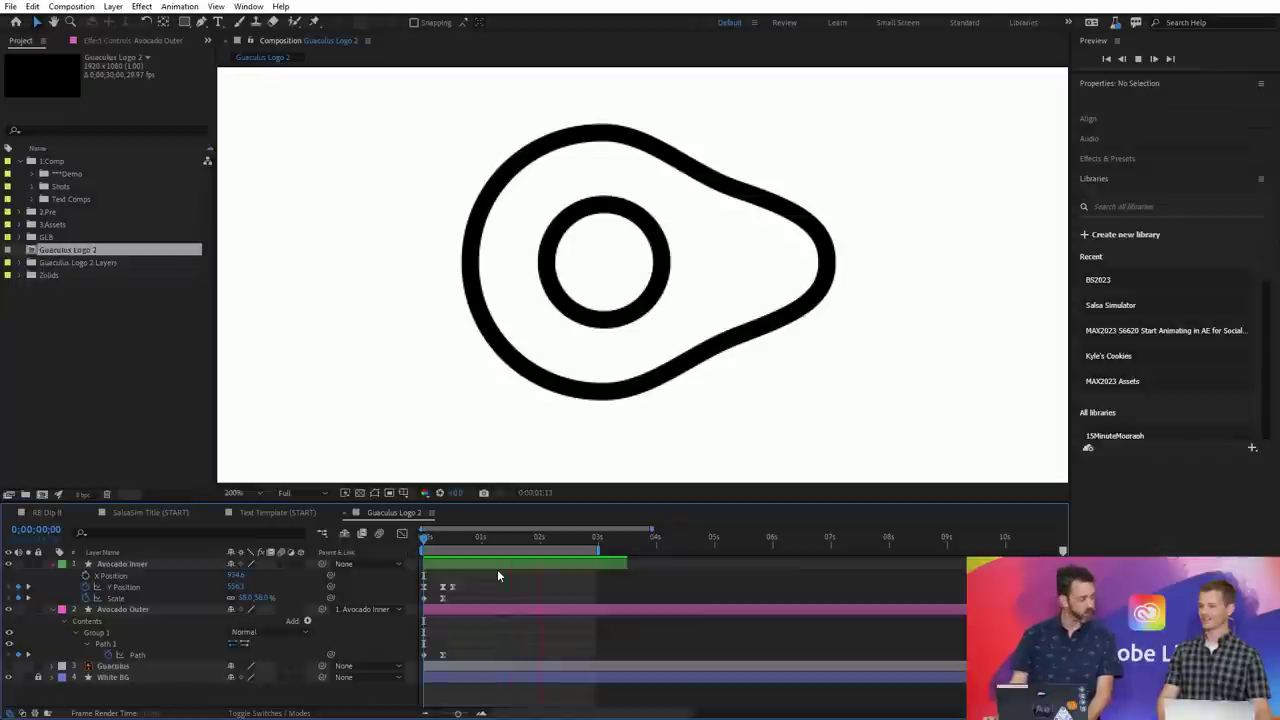
key("space")
- Delay Avocado Outer's final Path keyframe by a few frames and preview the slower morph
left_click_drag(442, 656, 450, 656)
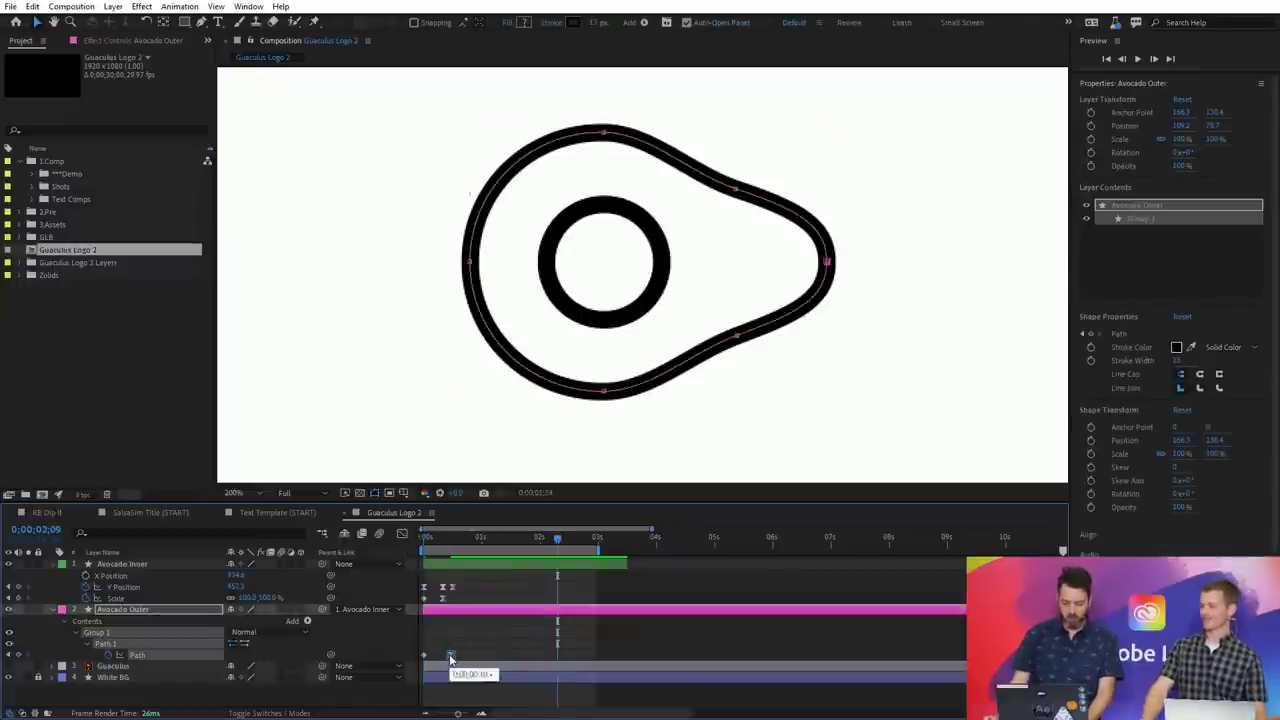
left_click(490, 640)
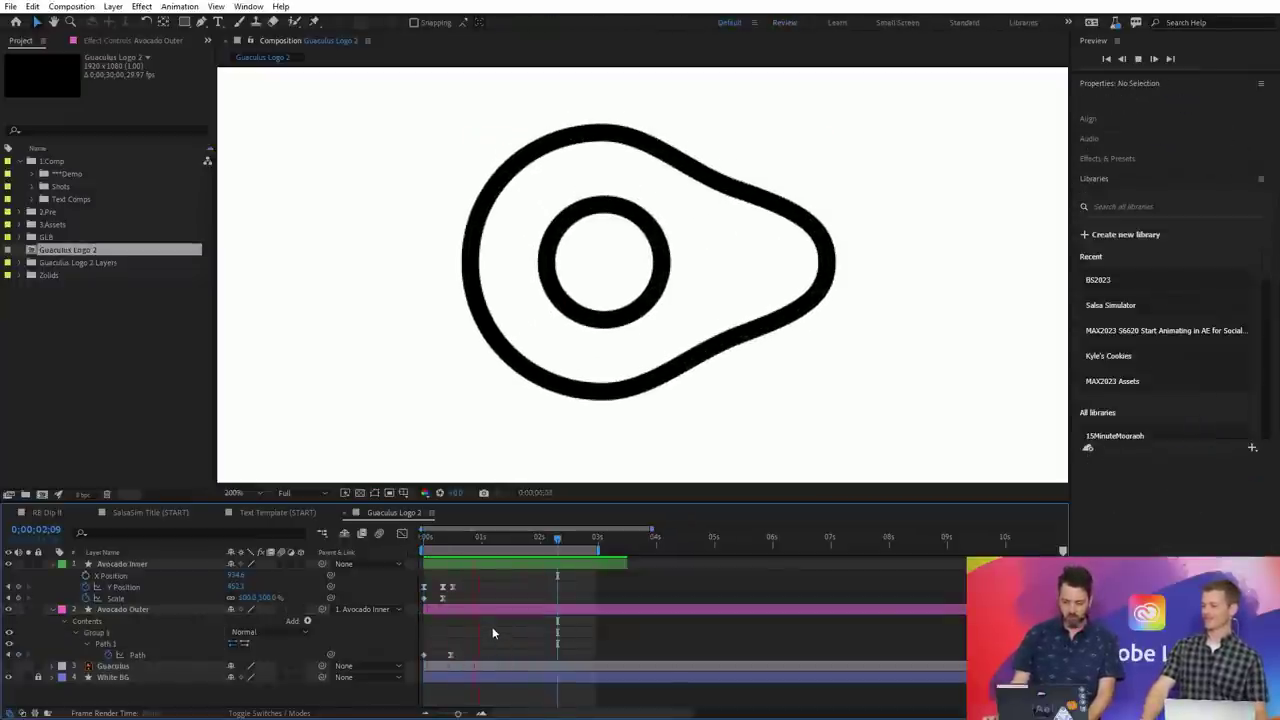
key("space")
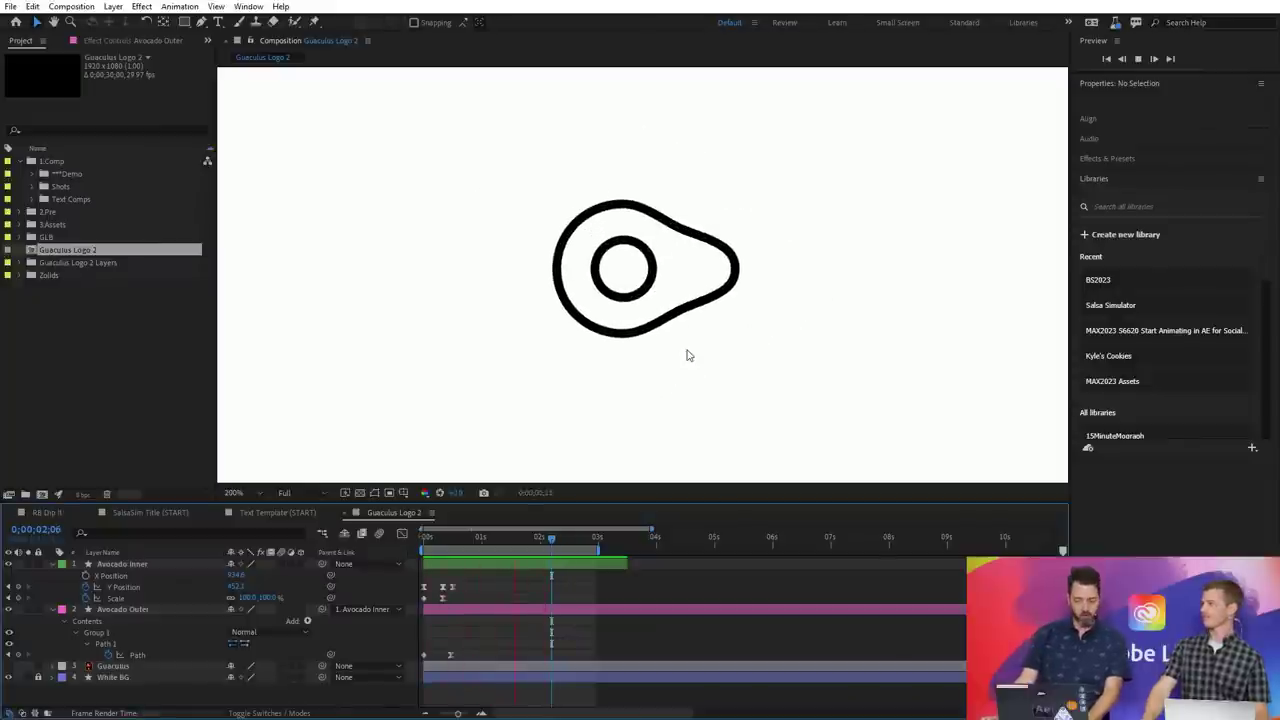
- Shift the whole Avocado Outer layer a few frames later in time and preview the offset animation
left_click(489, 610)
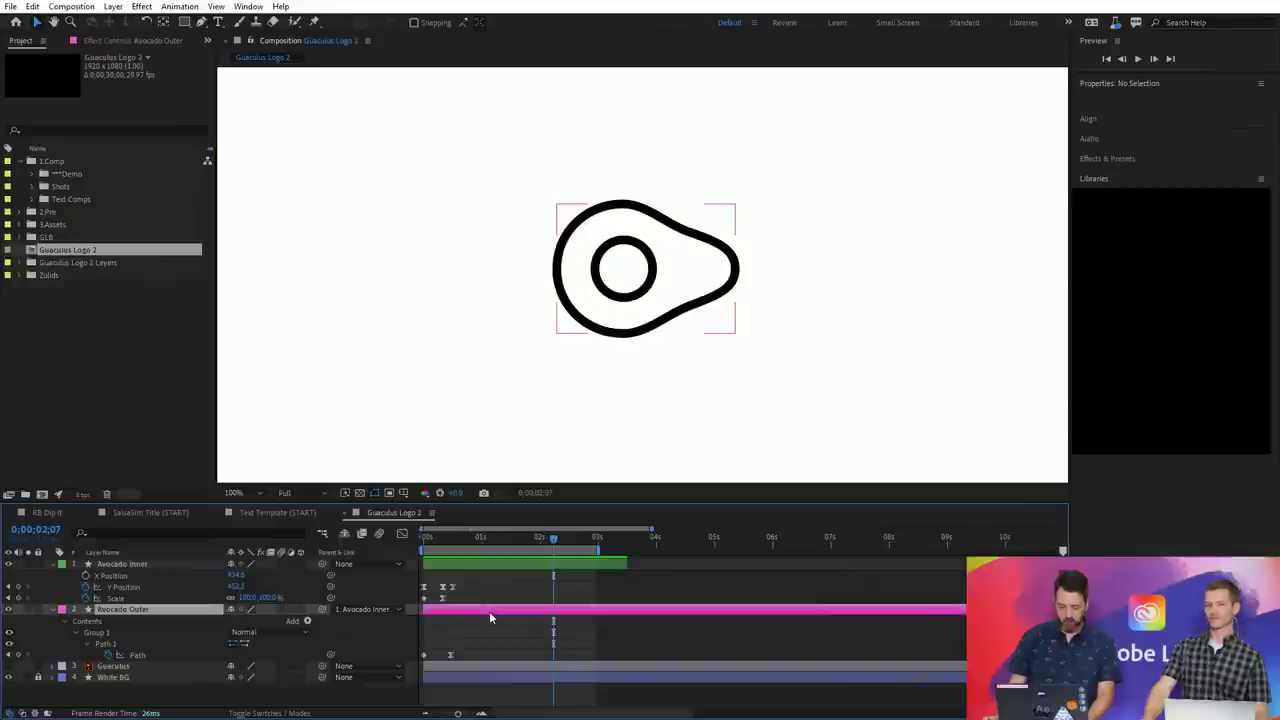
left_click_drag(494, 617, 530, 607)
key("space")
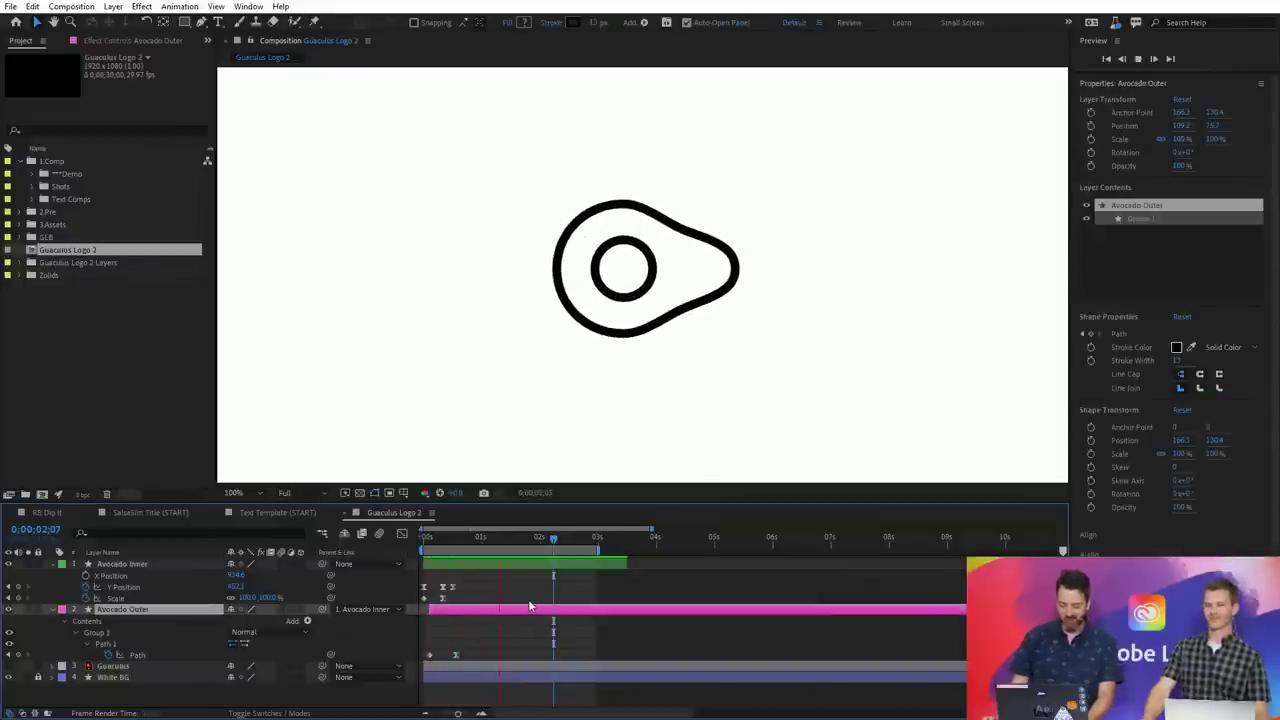
key("space")
- Show the Guaculus text layer, reveal its Position property and set the current time to 0;00;00;18
left_click(9, 666)
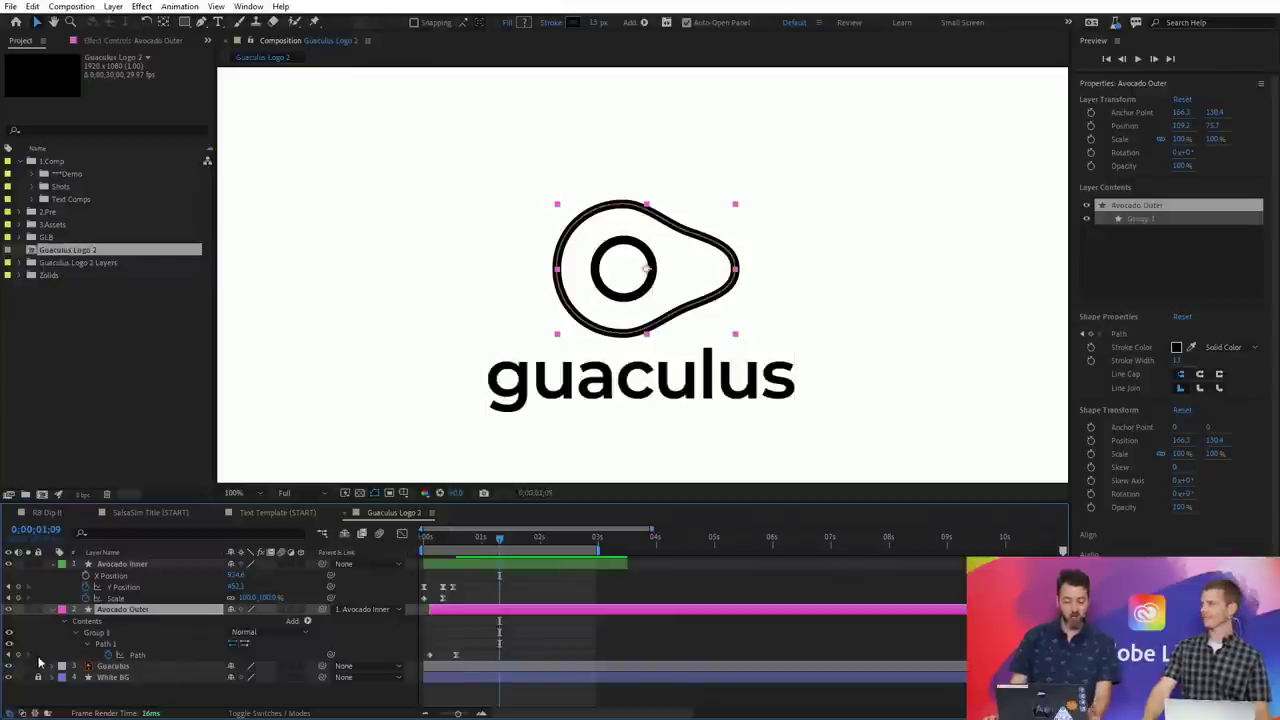
left_click(128, 667)
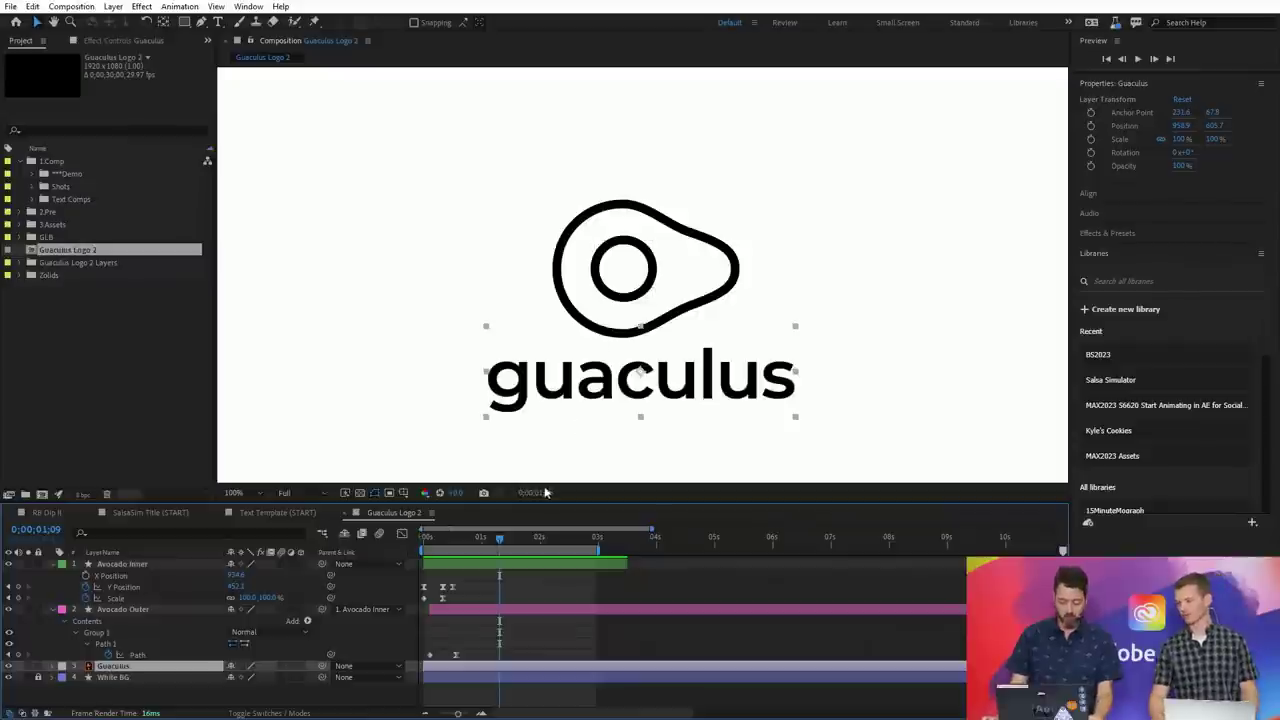
key("p")
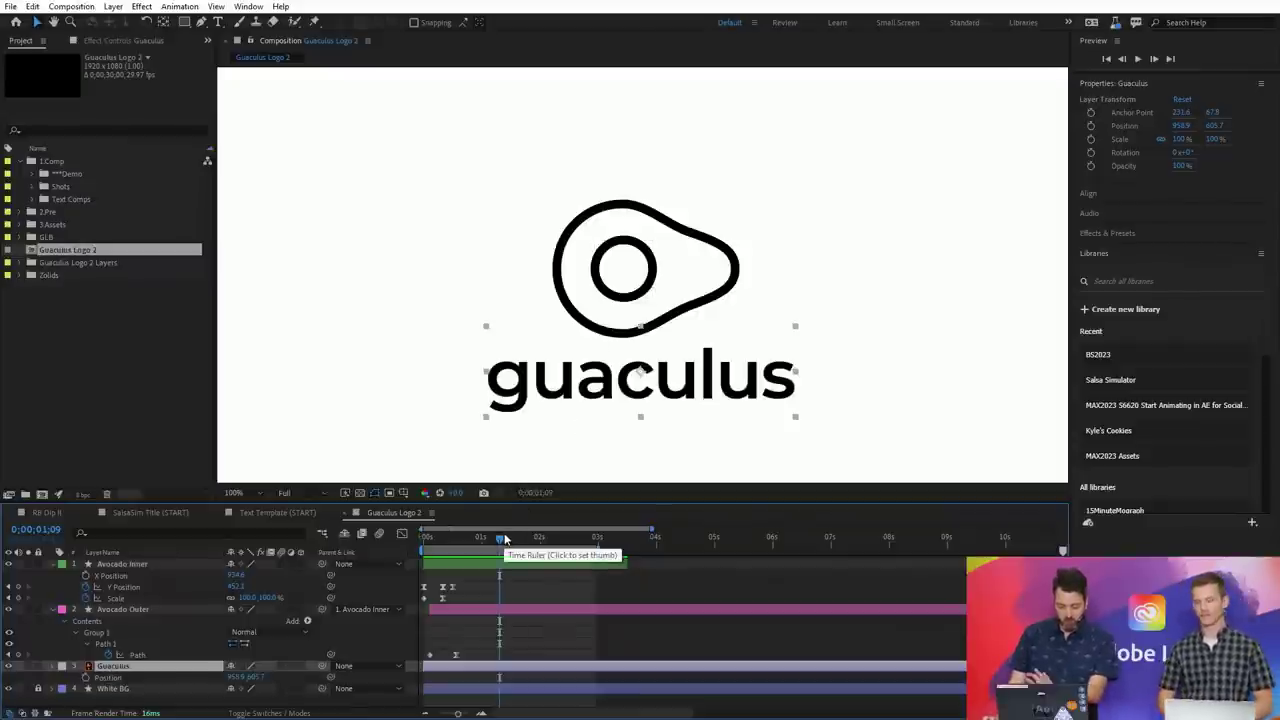
left_click_drag(499, 544, 457, 541)
key("equal")
key("equal")
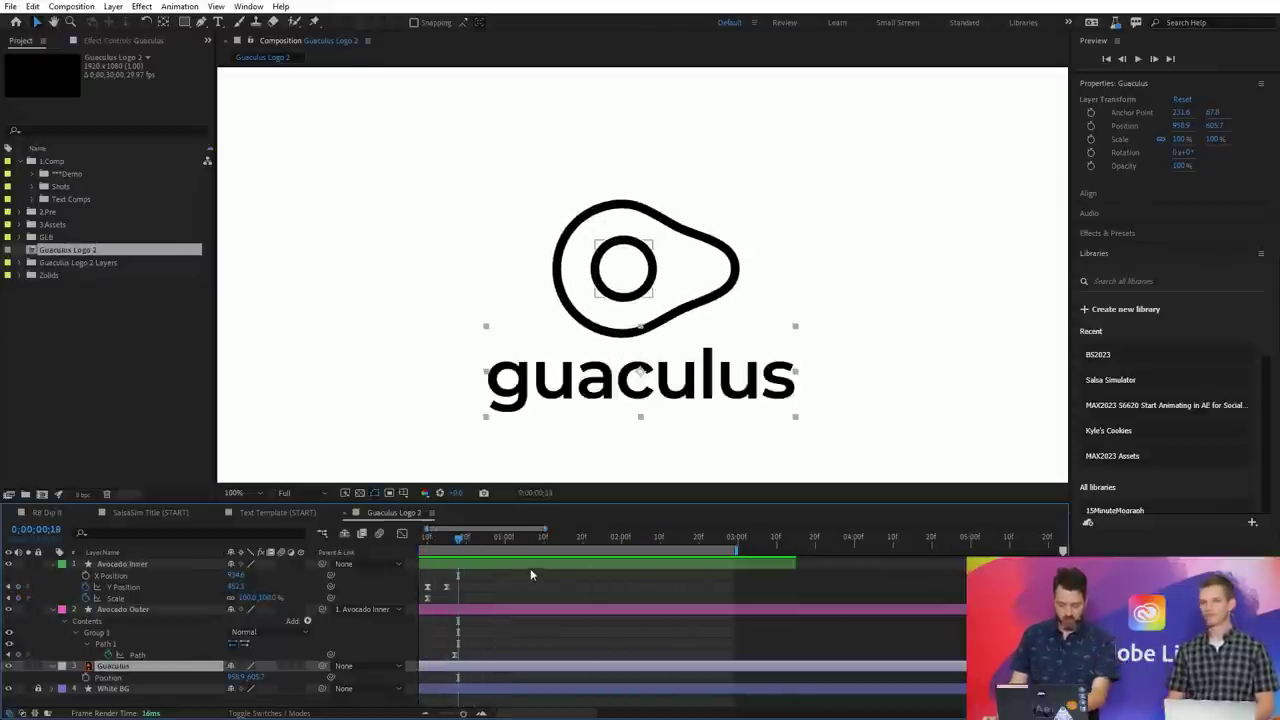
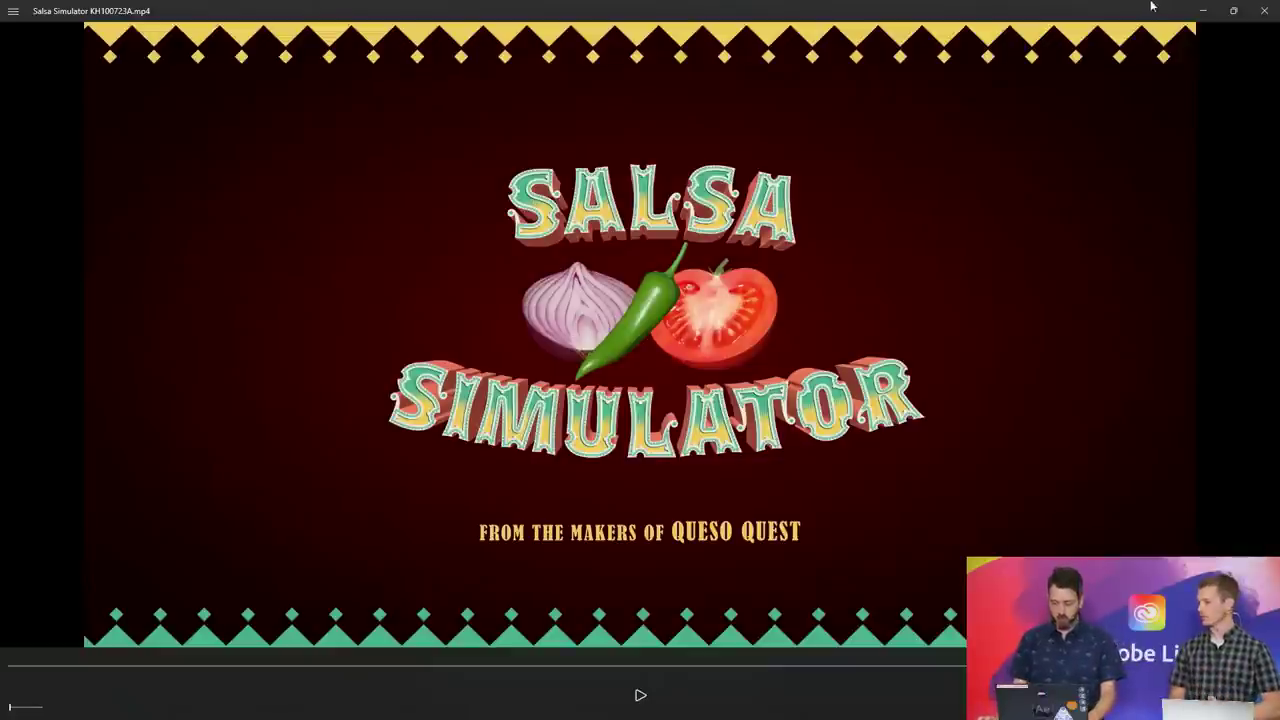
- Minimize the Salsa Simulator video player and open the RB Dip It composition from the Demo folder
left_click(1204, 14)
left_click(69, 371)
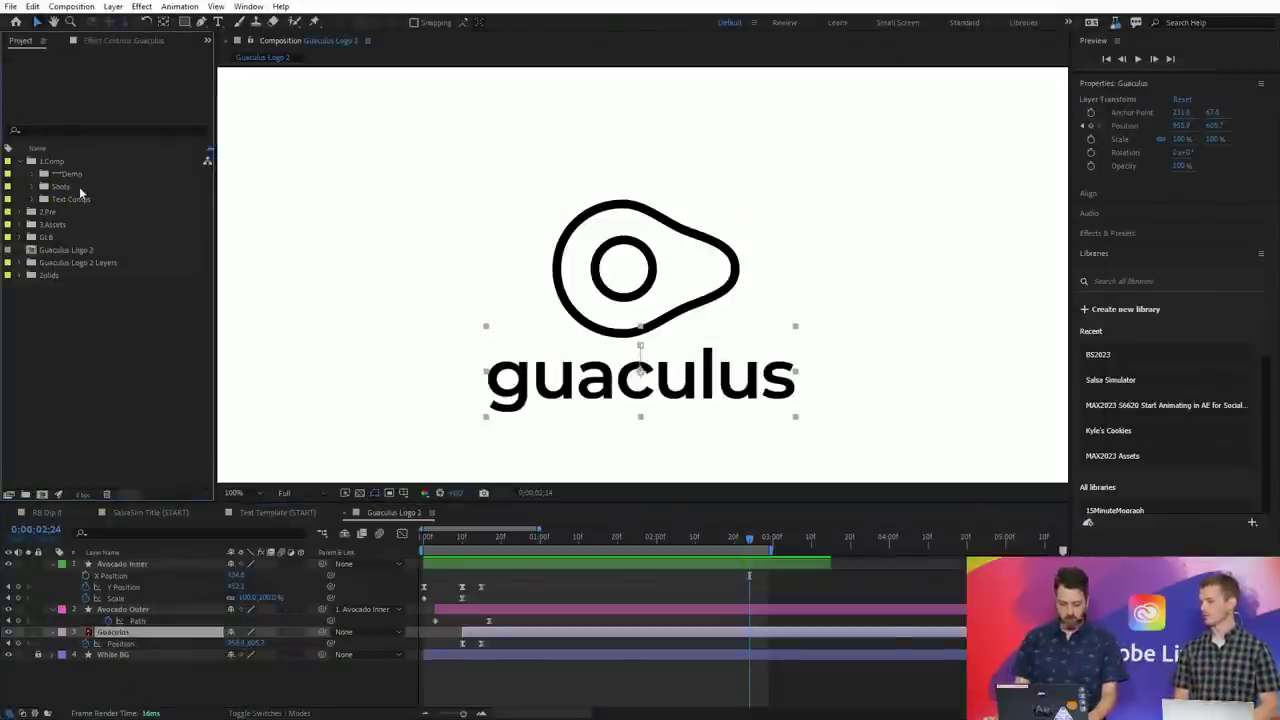
left_click(34, 174)
double_click(89, 199)
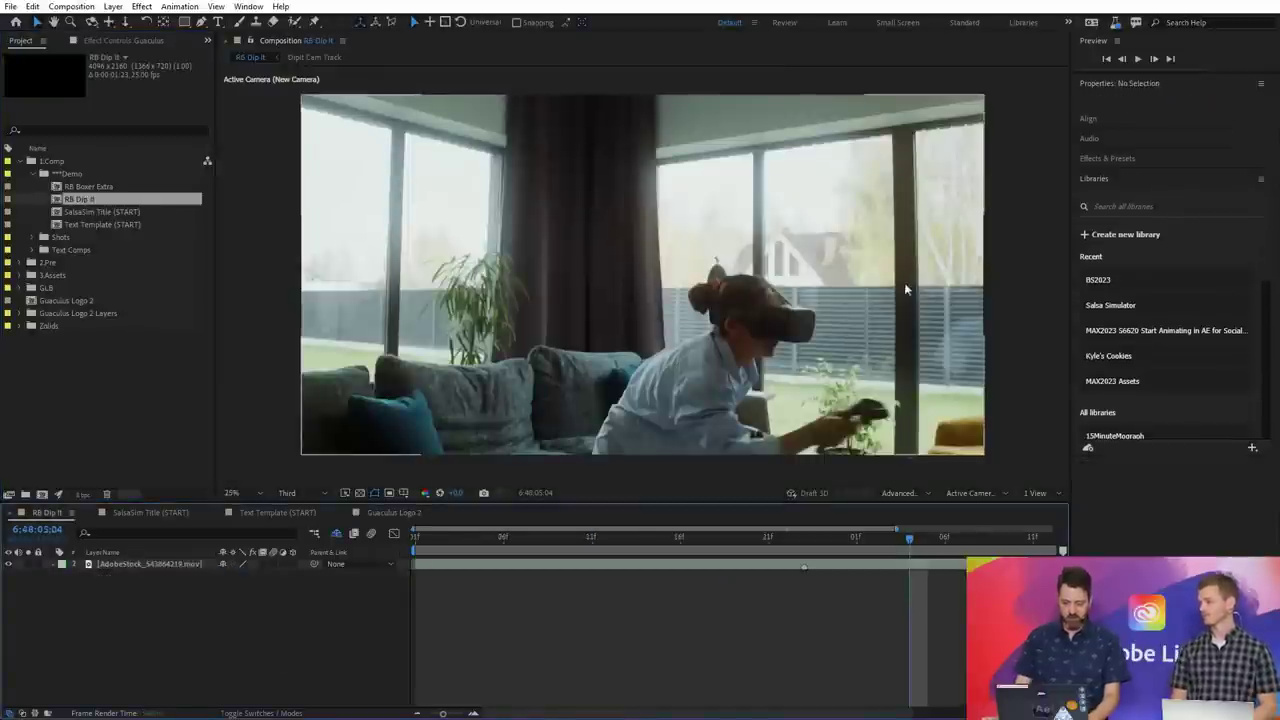
- Scrub through and play the RB Dip It clip to examine the movement of the woman wearing the VR headset
left_click(821, 538)
left_click_drag(700, 540, 447, 543)
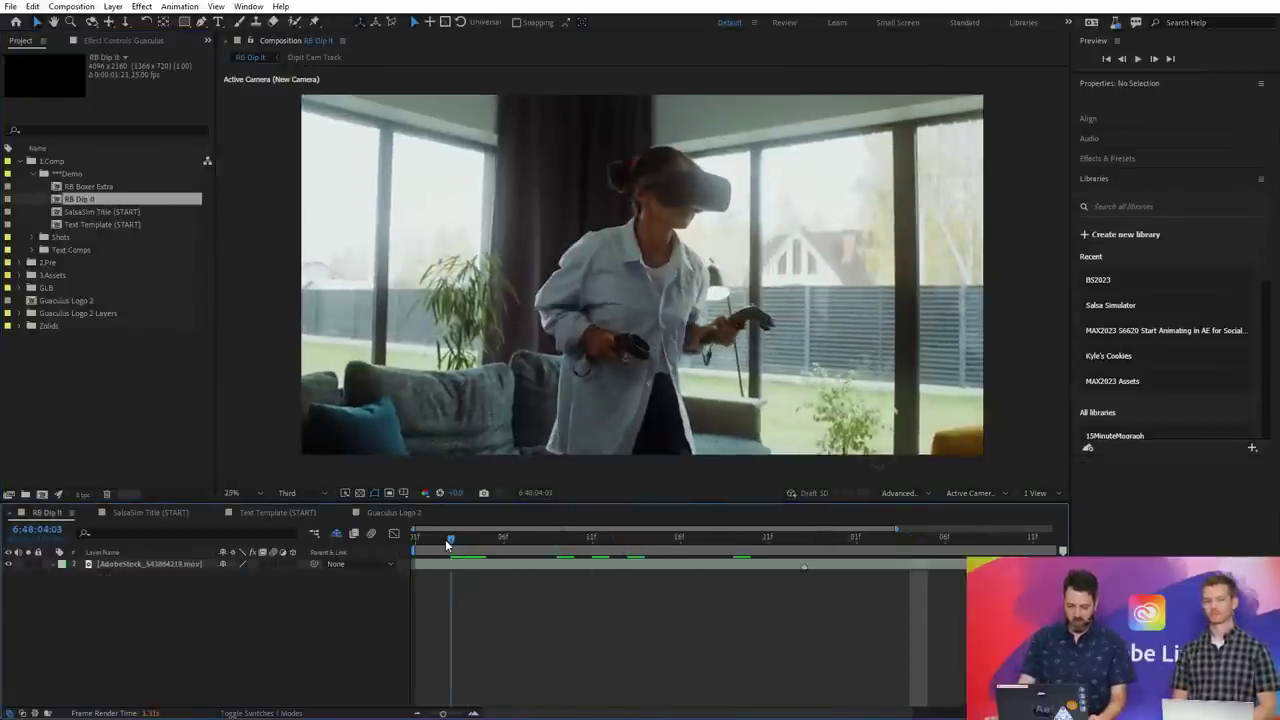
key("space")
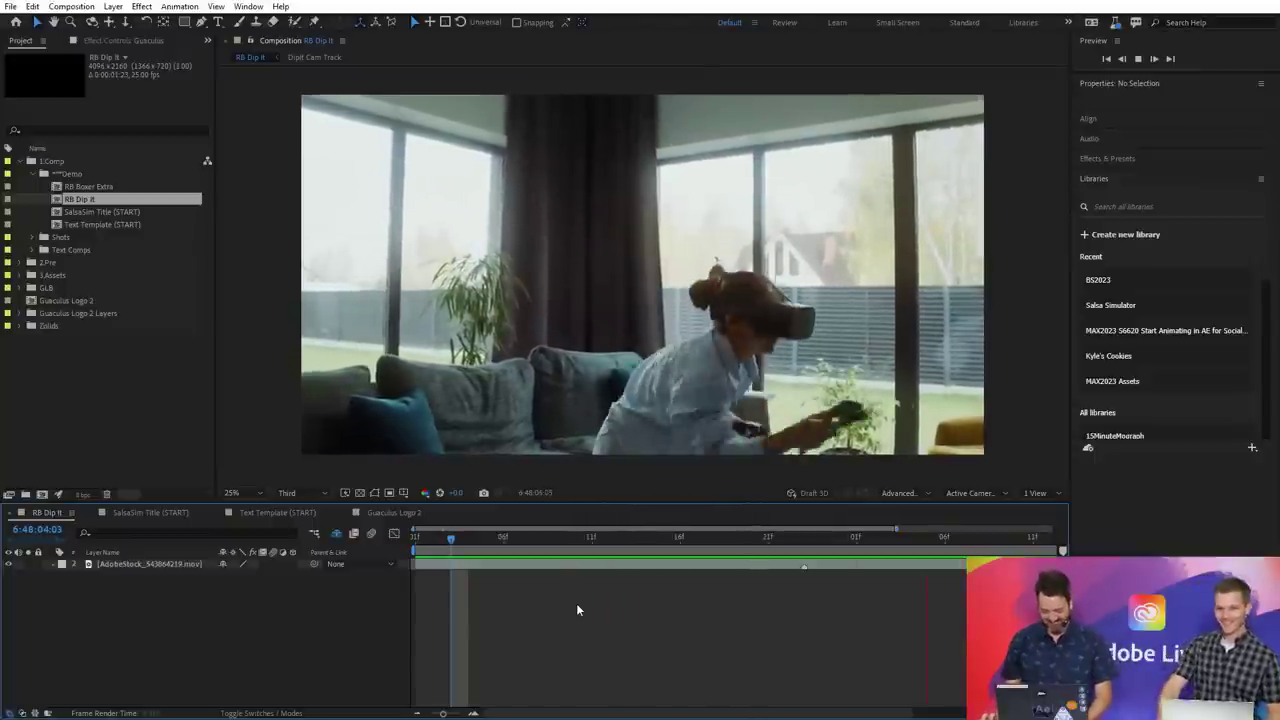
key("space")
key("minus")
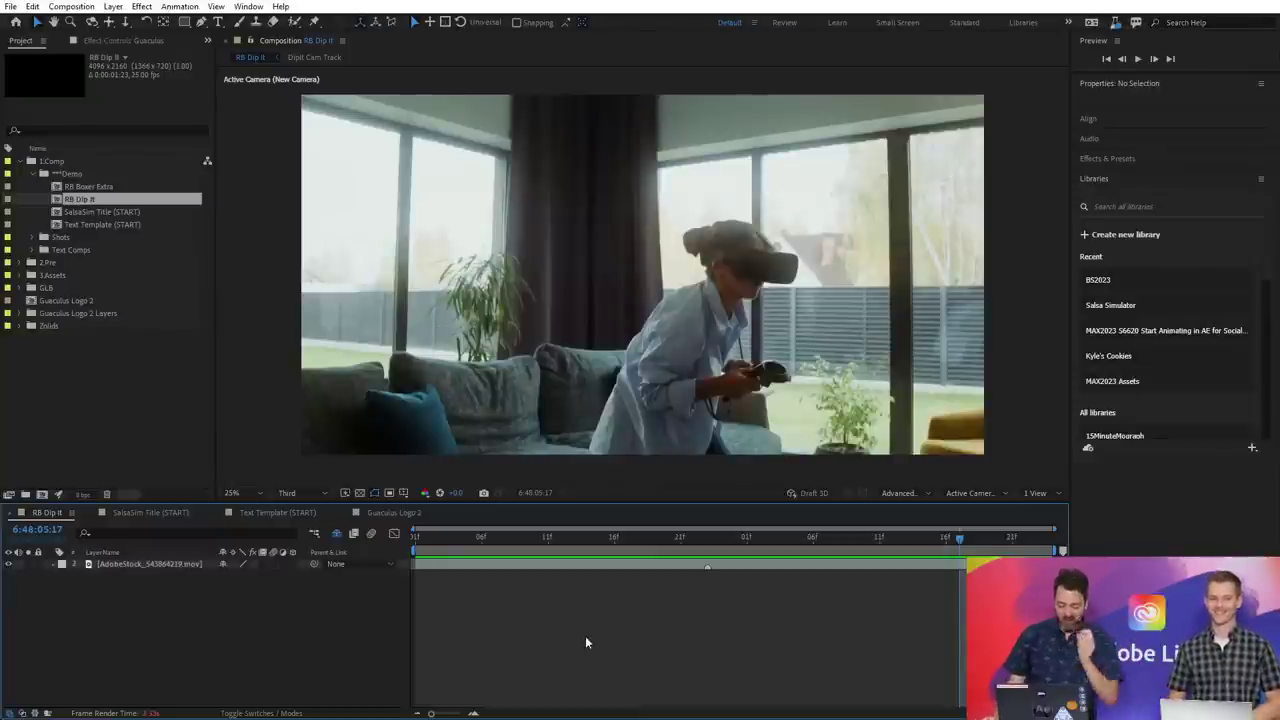
key("space")
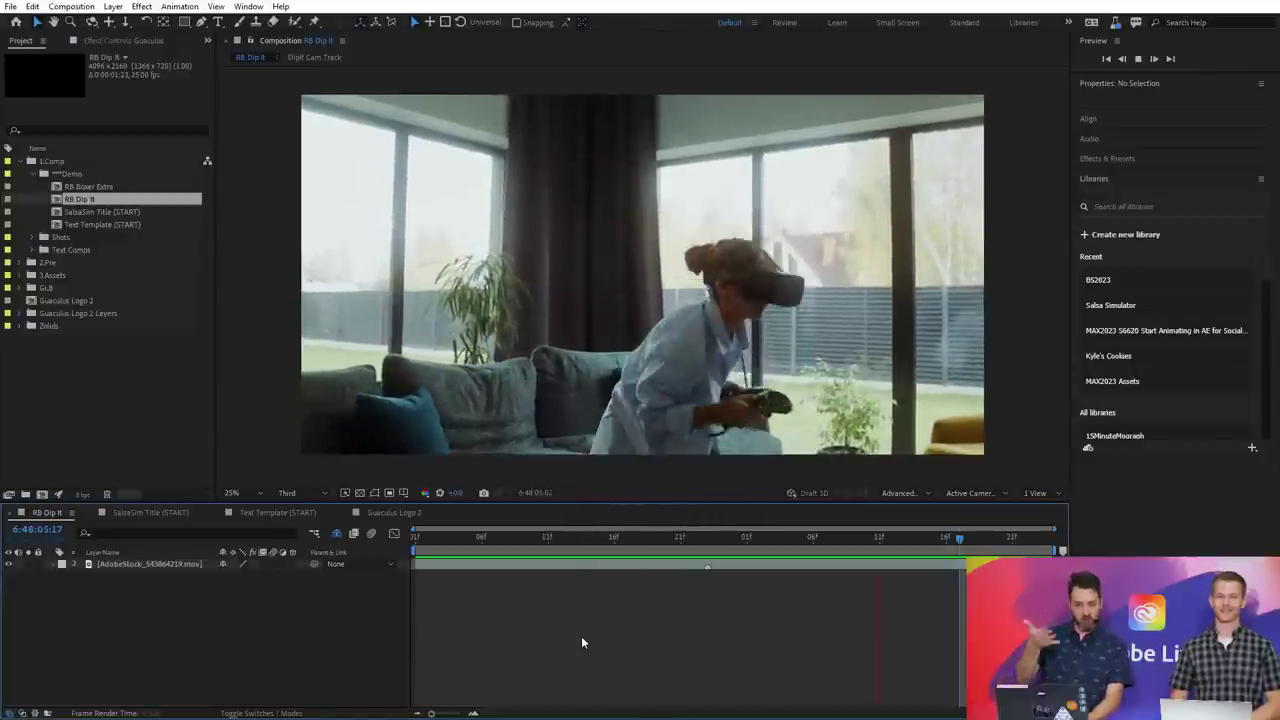
key("space")
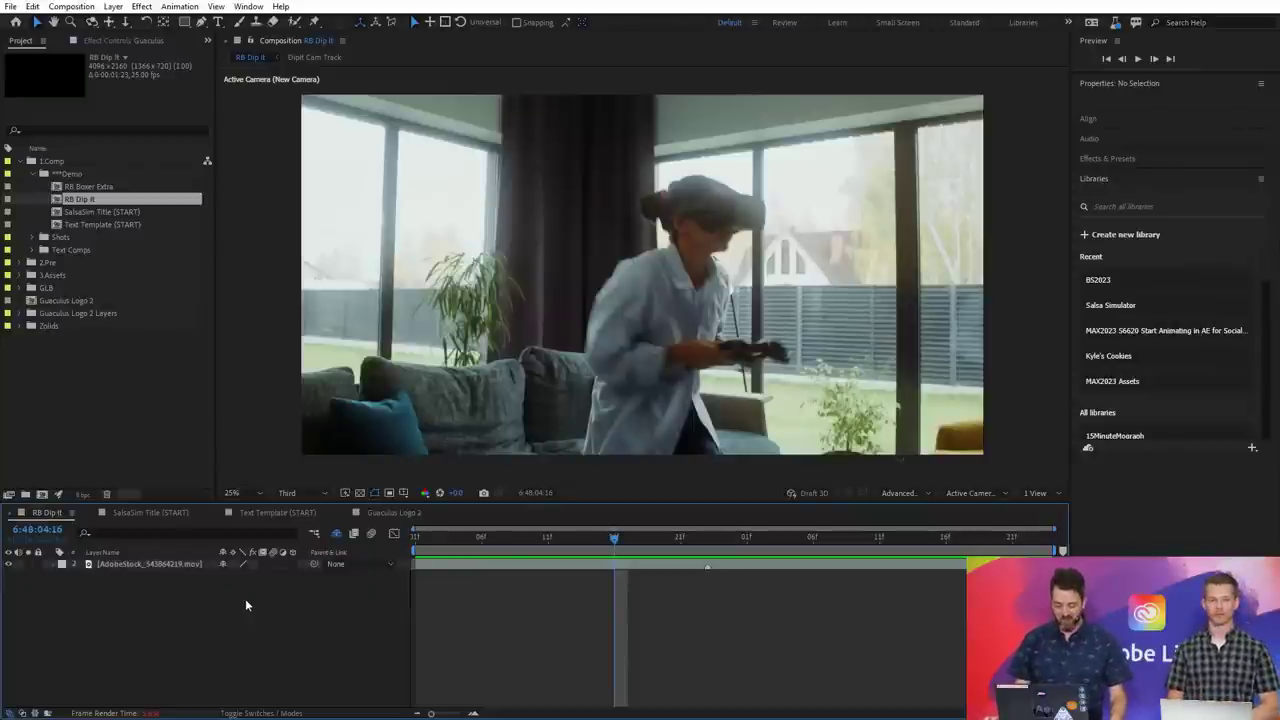
- Open the AdobeStock footage layer in its own layer view, fit the frame in view and go to its first frame, 6:48:04:01
left_click(175, 565)
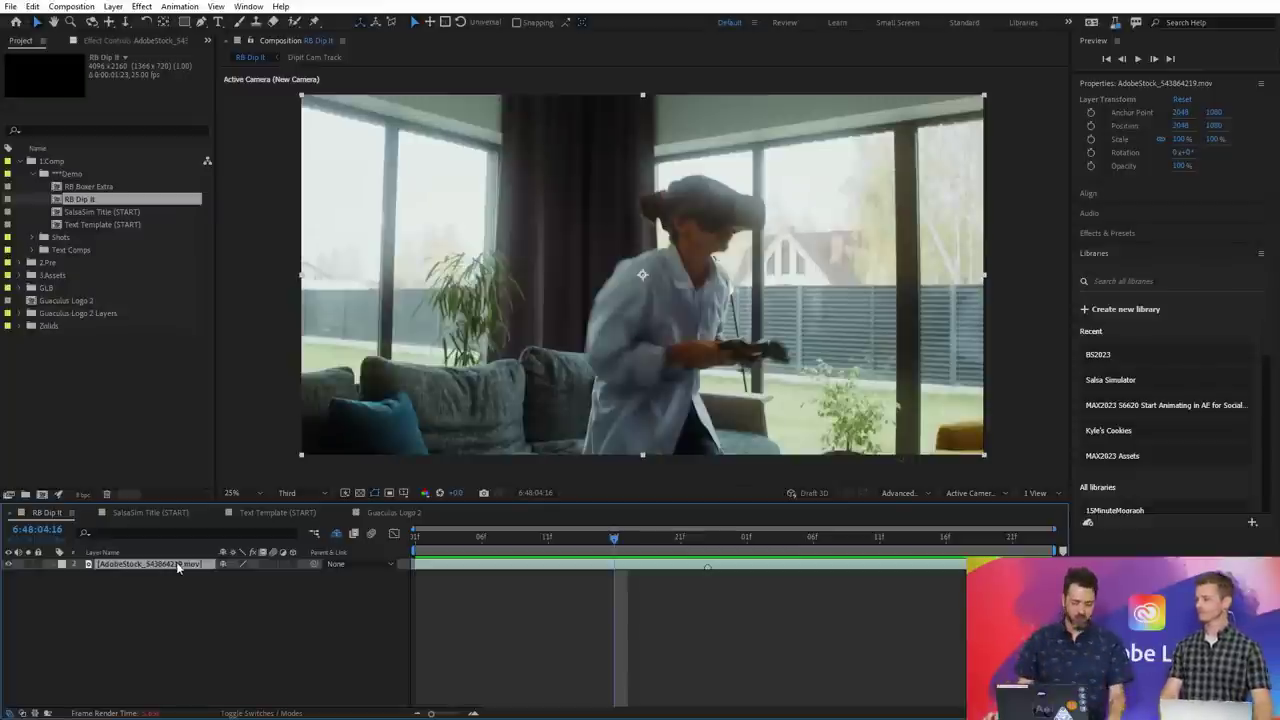
double_click(155, 564)
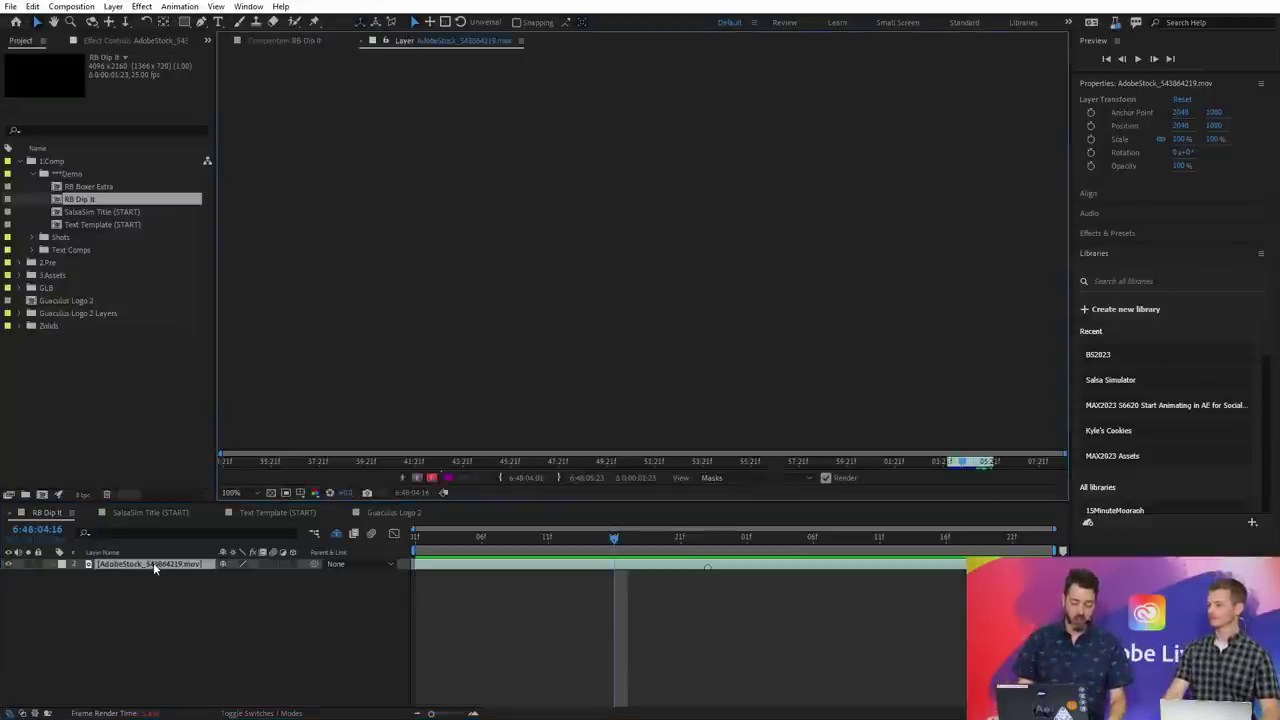
scroll(815, 135, "down", 4)
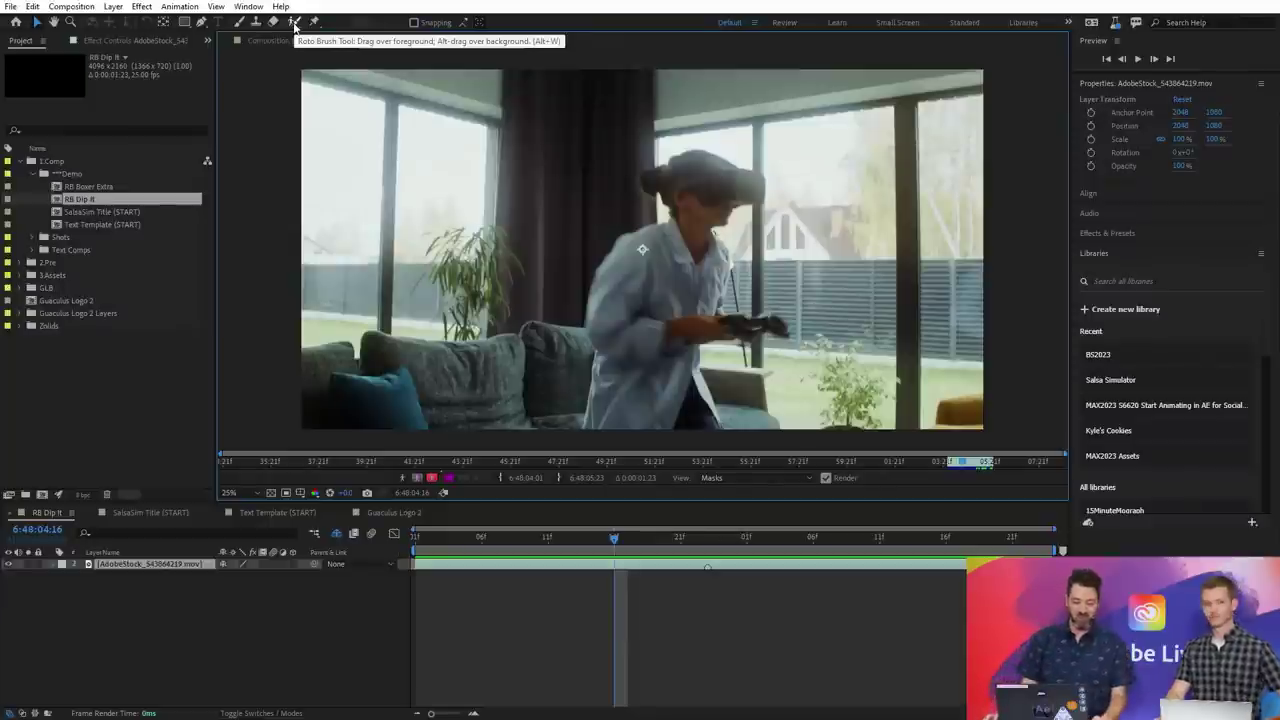
double_click(632, 565)
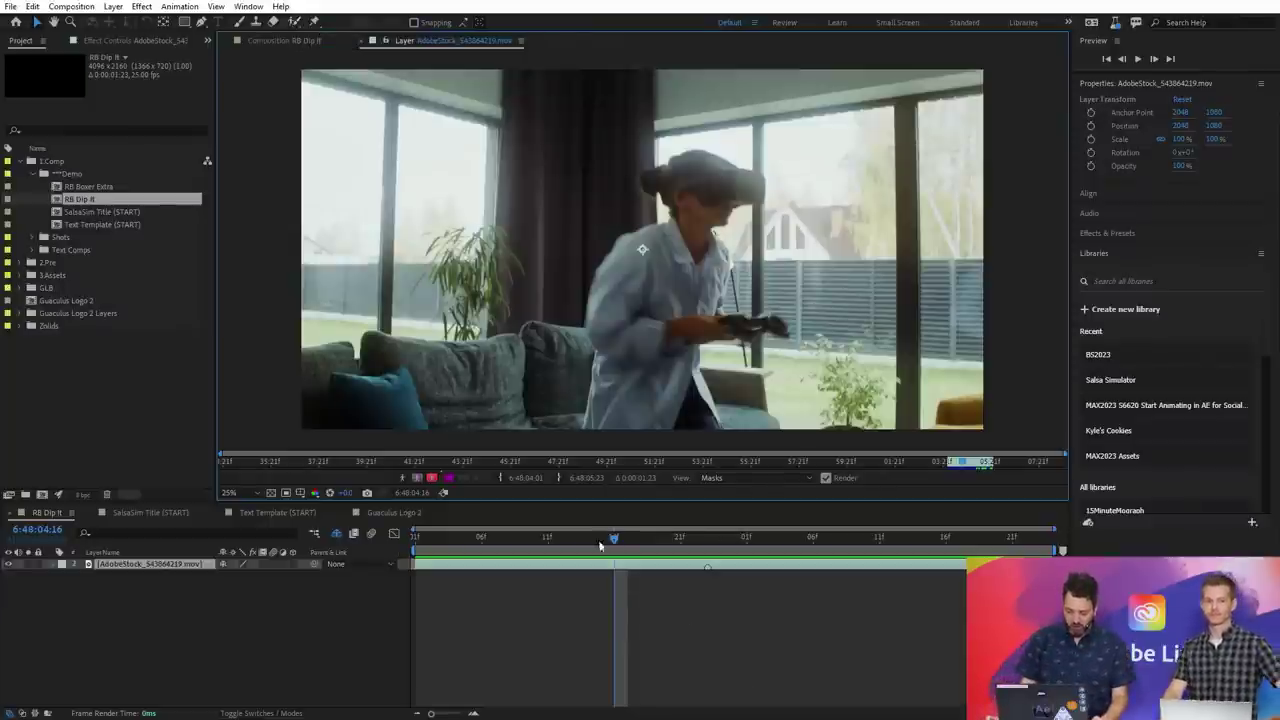
key("Home")
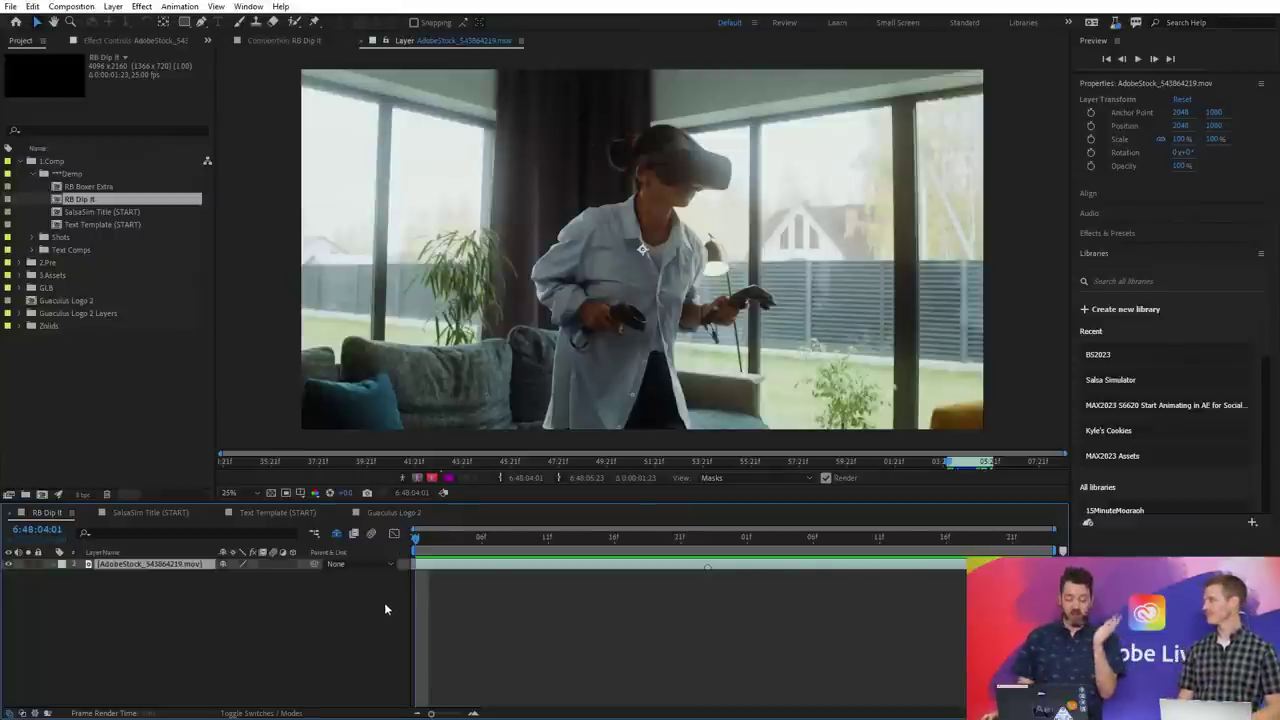
- Switch back to the Guaculus Logo 2 composition
left_click(400, 513)
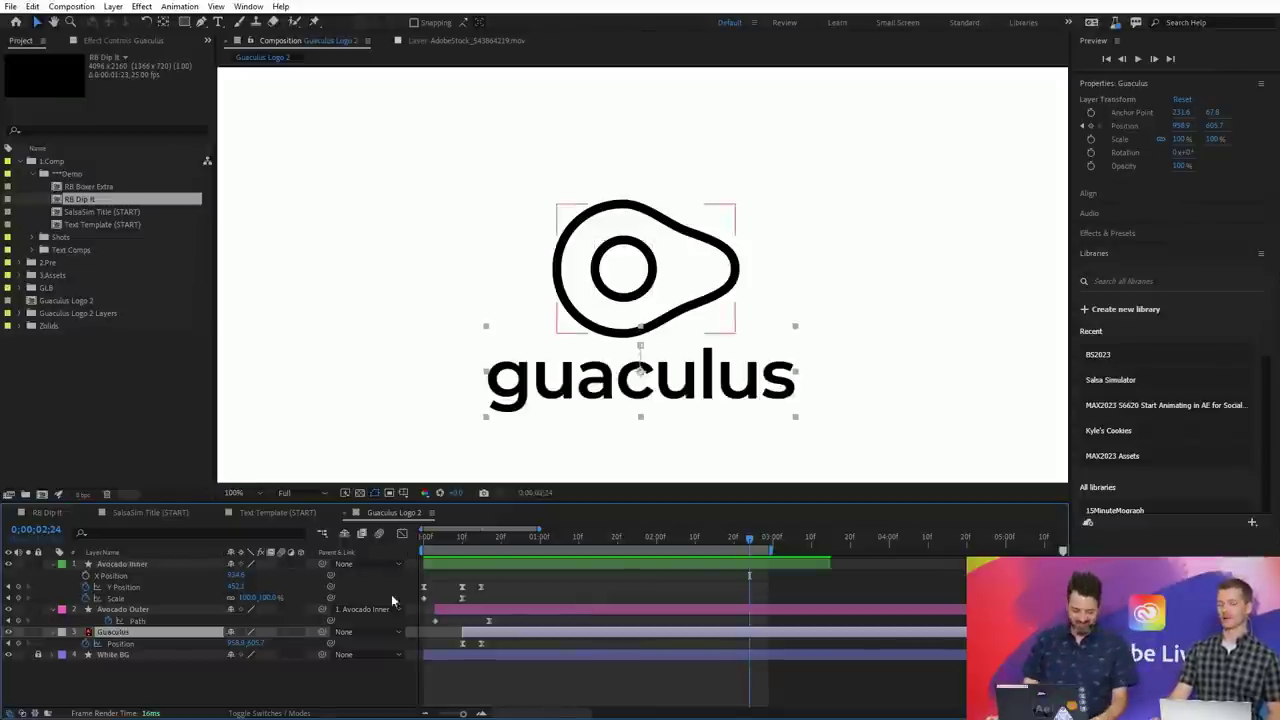
- Return to the AdobeStock footage layer view of RB Dip It and paint a Roto Brush foreground stroke over the woman
left_click(50, 513)
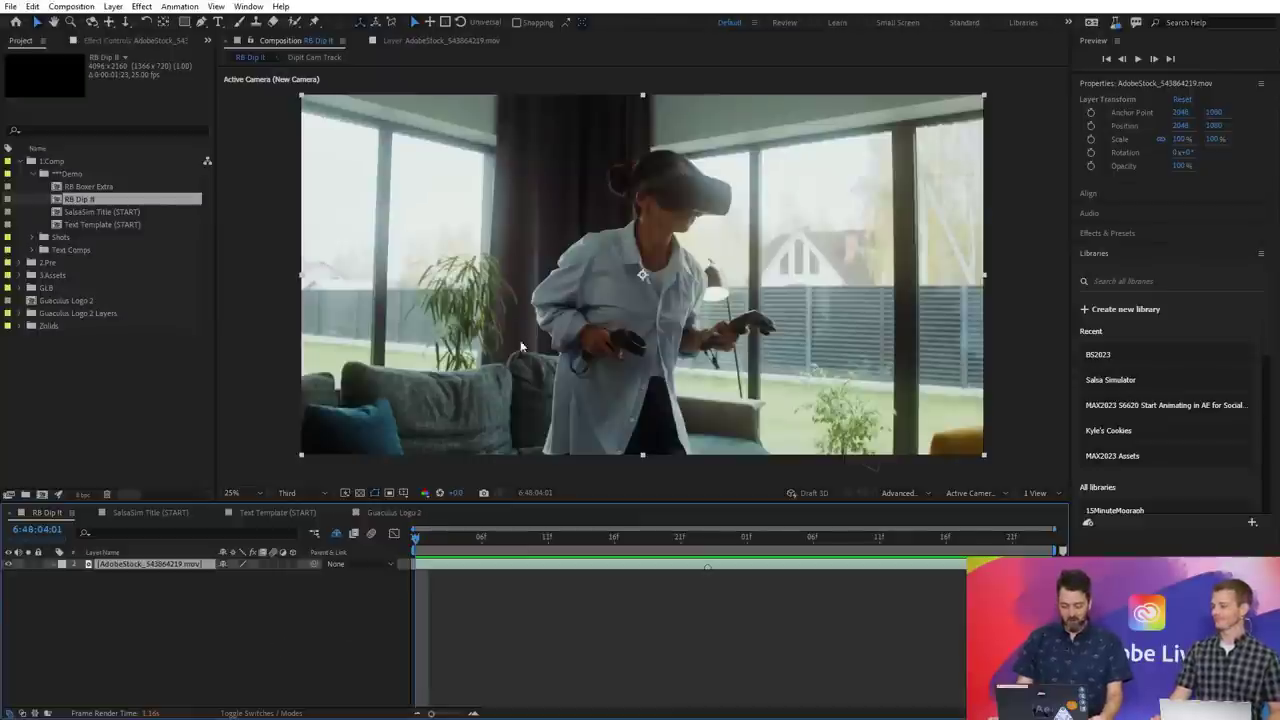
left_click(454, 41)
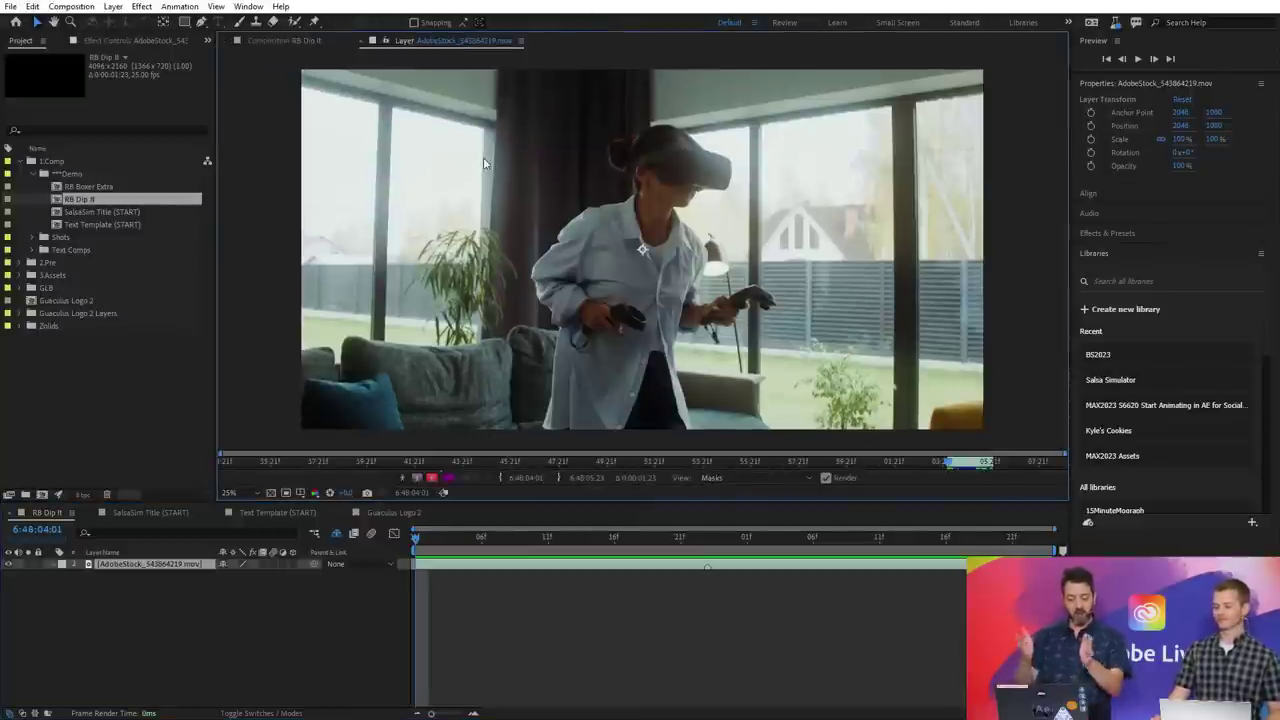
left_click(294, 21)
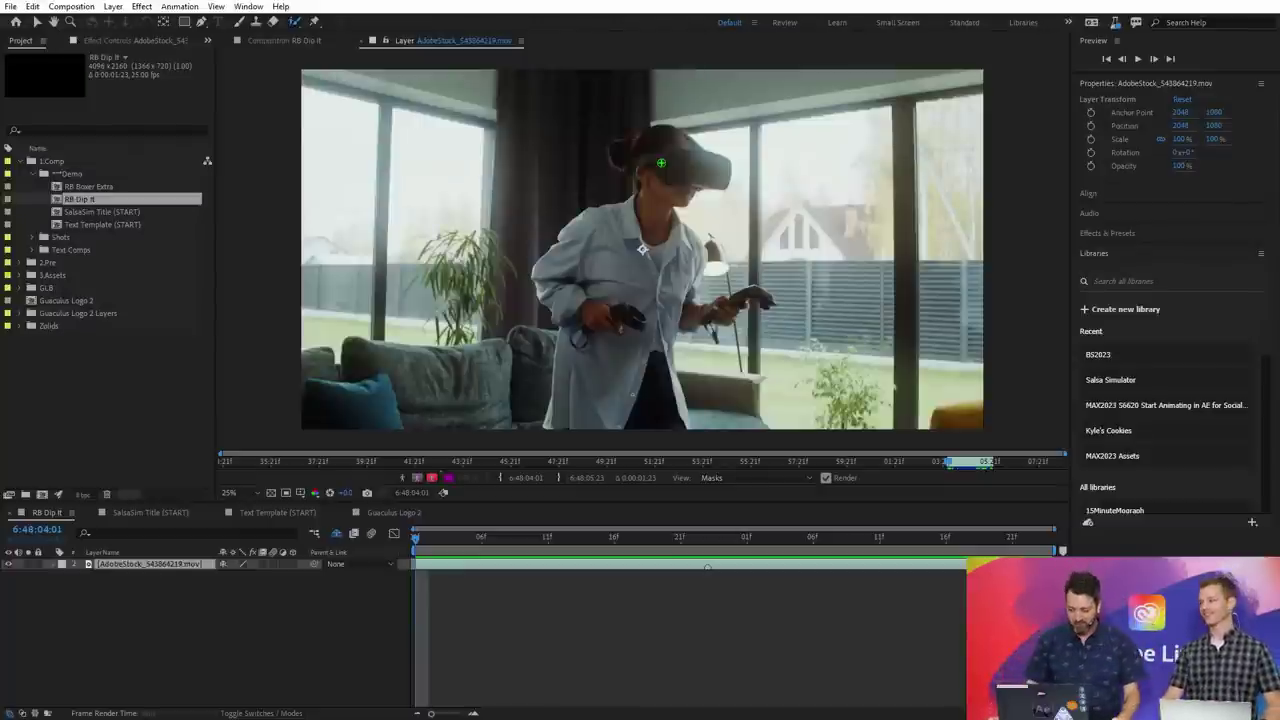
mouse_move(661, 150)
left_mouse_down()
mouse_move(600, 271)
mouse_move(583, 361)
mouse_move(648, 392)
mouse_move(678, 345)
mouse_move(690, 245)
mouse_move(678, 157)
left_mouse_up()
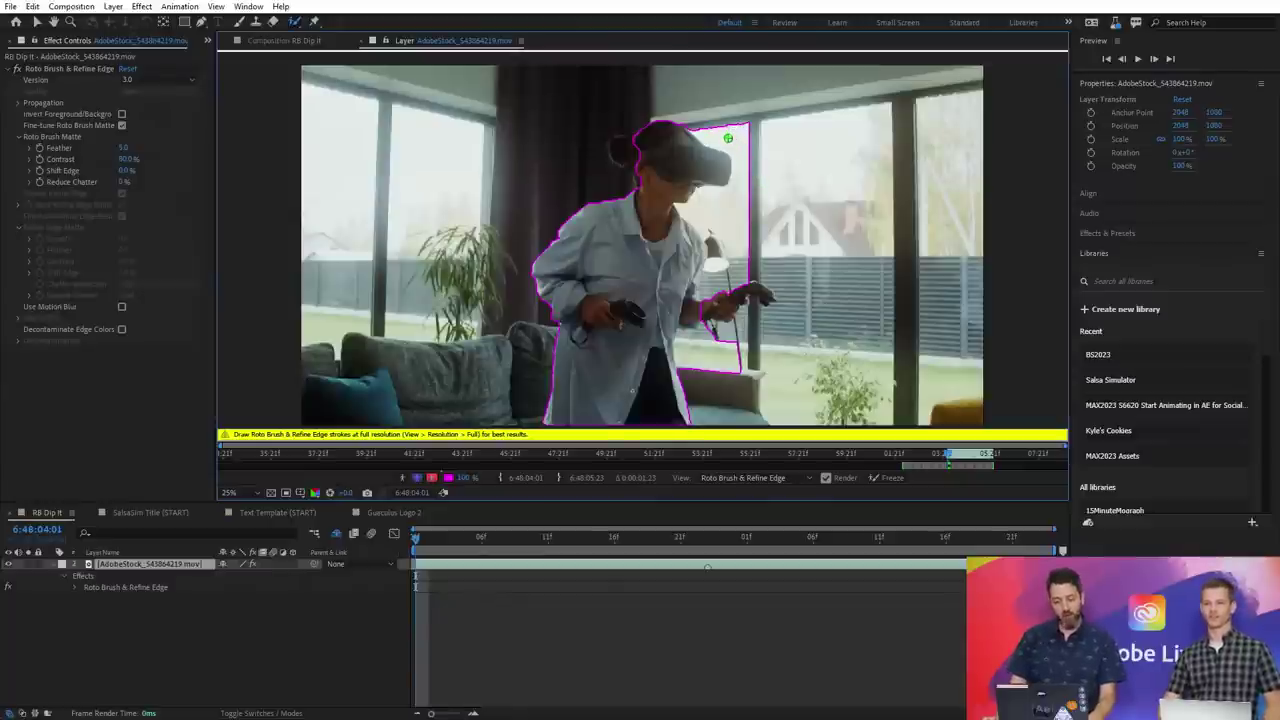
- Subtract the window area in front of her and the gap below her forearm from the Roto Brush selection, and add her shirt's front edge
mouse_move(702, 131)
left_mouse_down()
mouse_move(743, 163)
mouse_move(730, 196)
mouse_move(697, 219)
mouse_move(712, 281)
mouse_move(764, 242)
left_mouse_up()
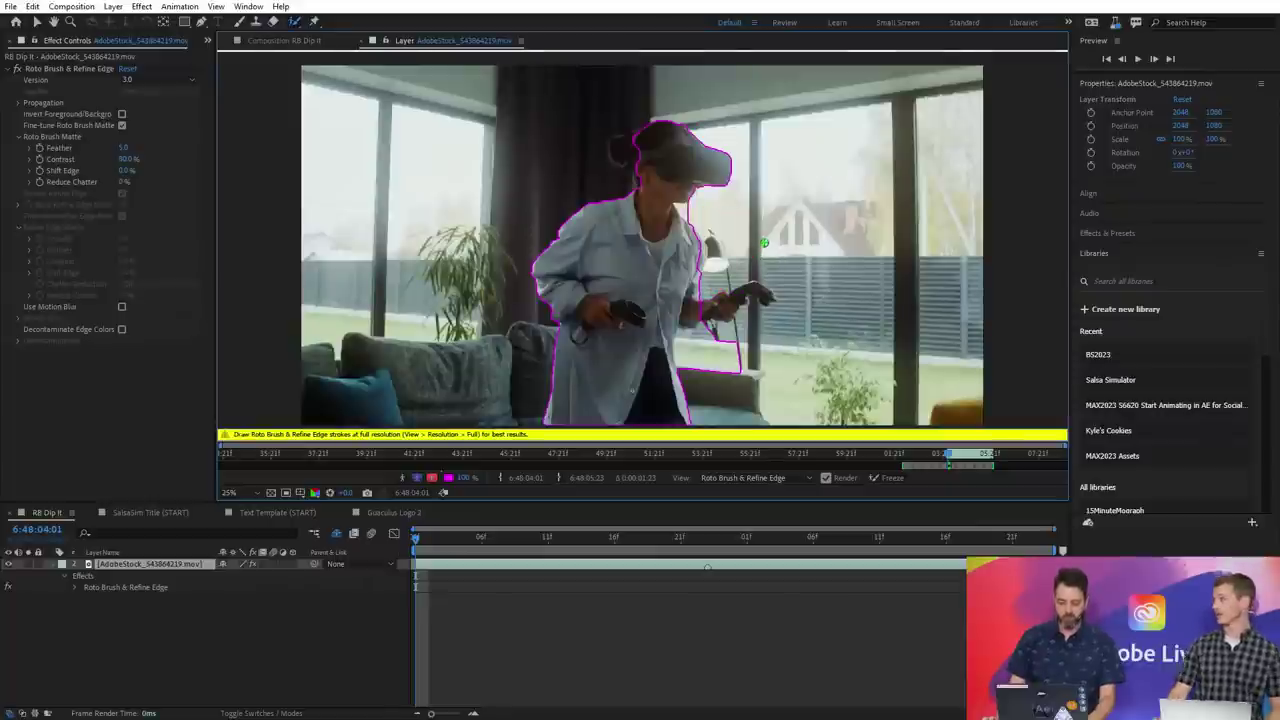
key("period")
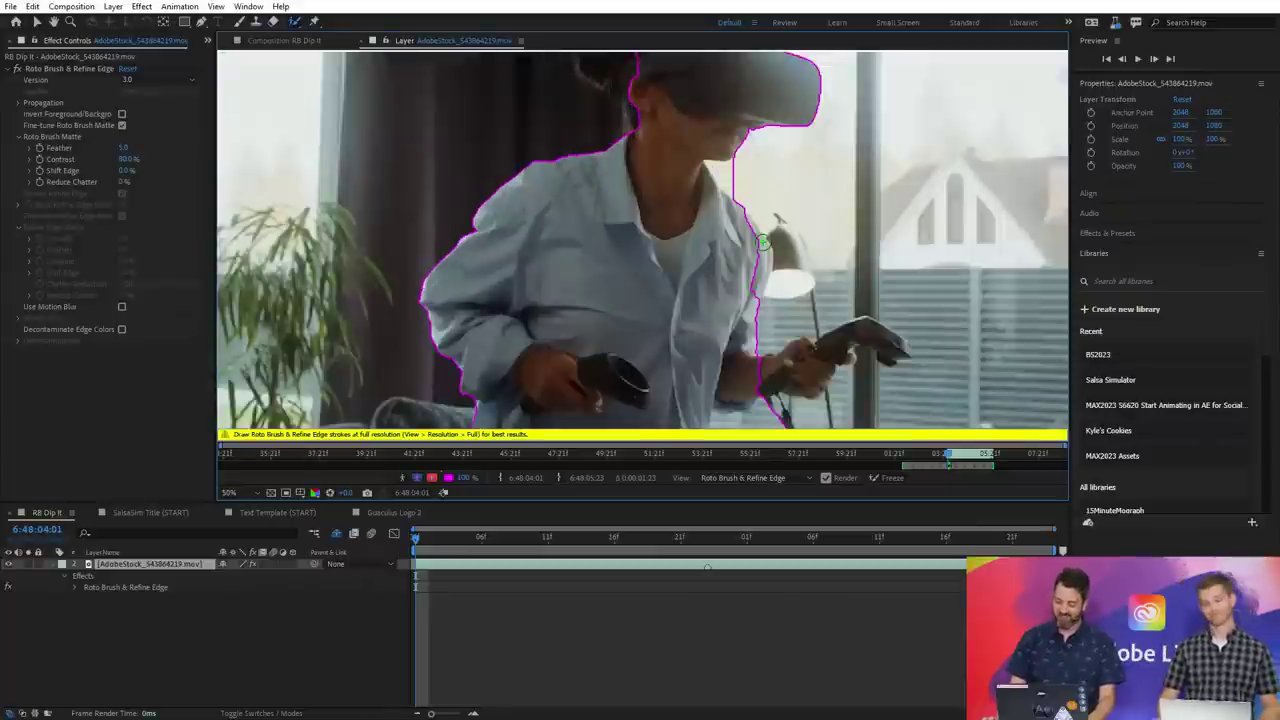
left_click_drag(865, 420, 816, 337)
key("alt+w")
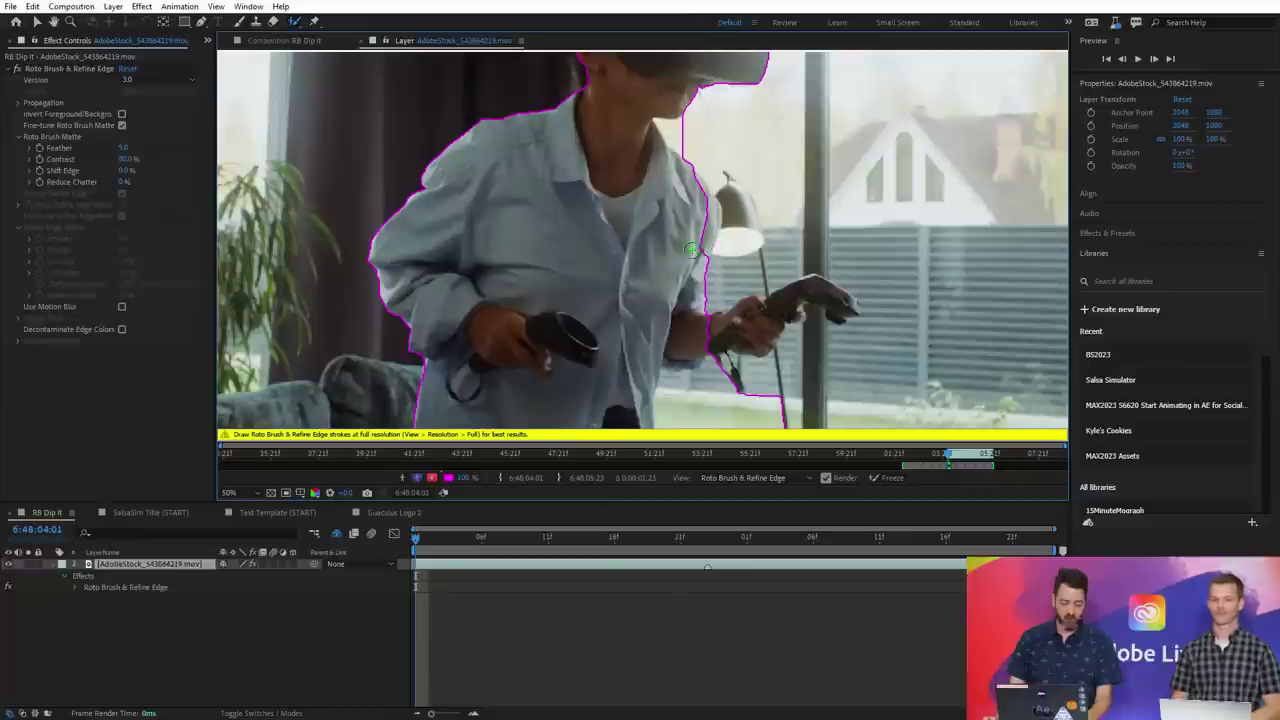
mouse_move(692, 249)
left_mouse_down()
mouse_move(712, 212)
mouse_move(703, 184)
mouse_move(687, 182)
mouse_move(692, 144)
left_mouse_up()
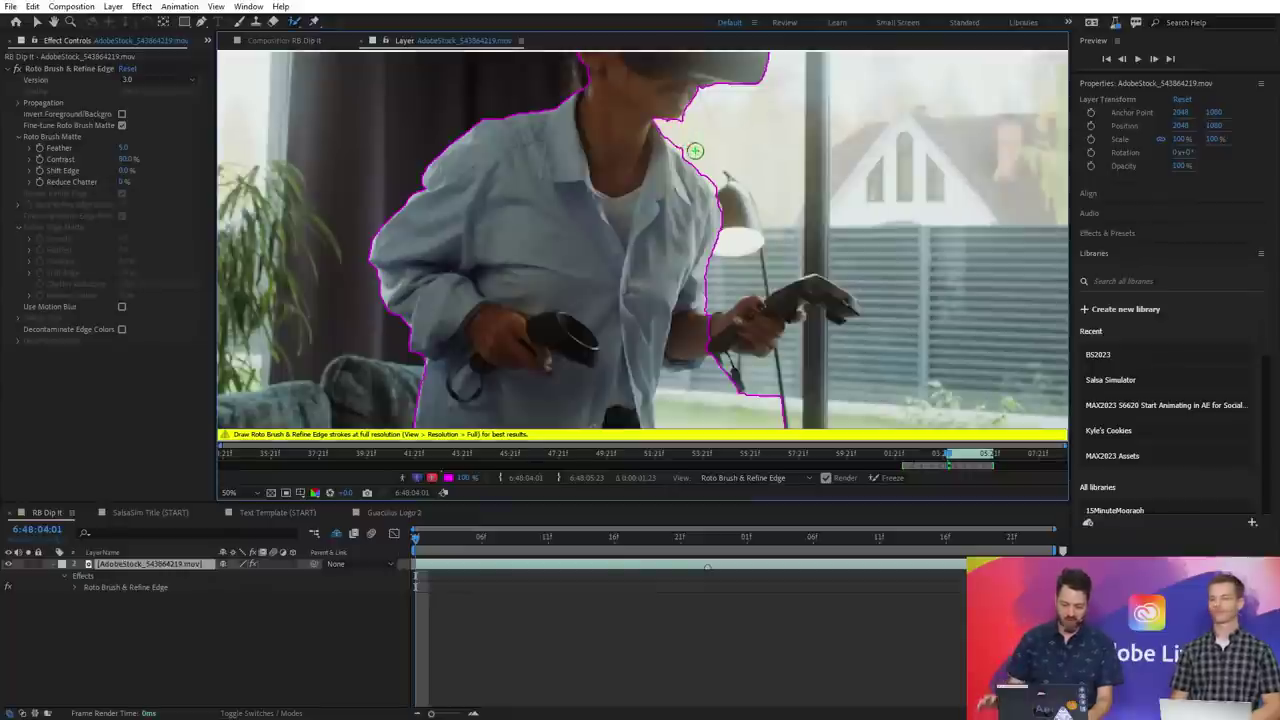
mouse_move(733, 280)
left_mouse_down()
mouse_move(681, 307)
mouse_move(675, 365)
mouse_move(725, 387)
mouse_move(796, 371)
mouse_move(800, 327)
left_mouse_up()
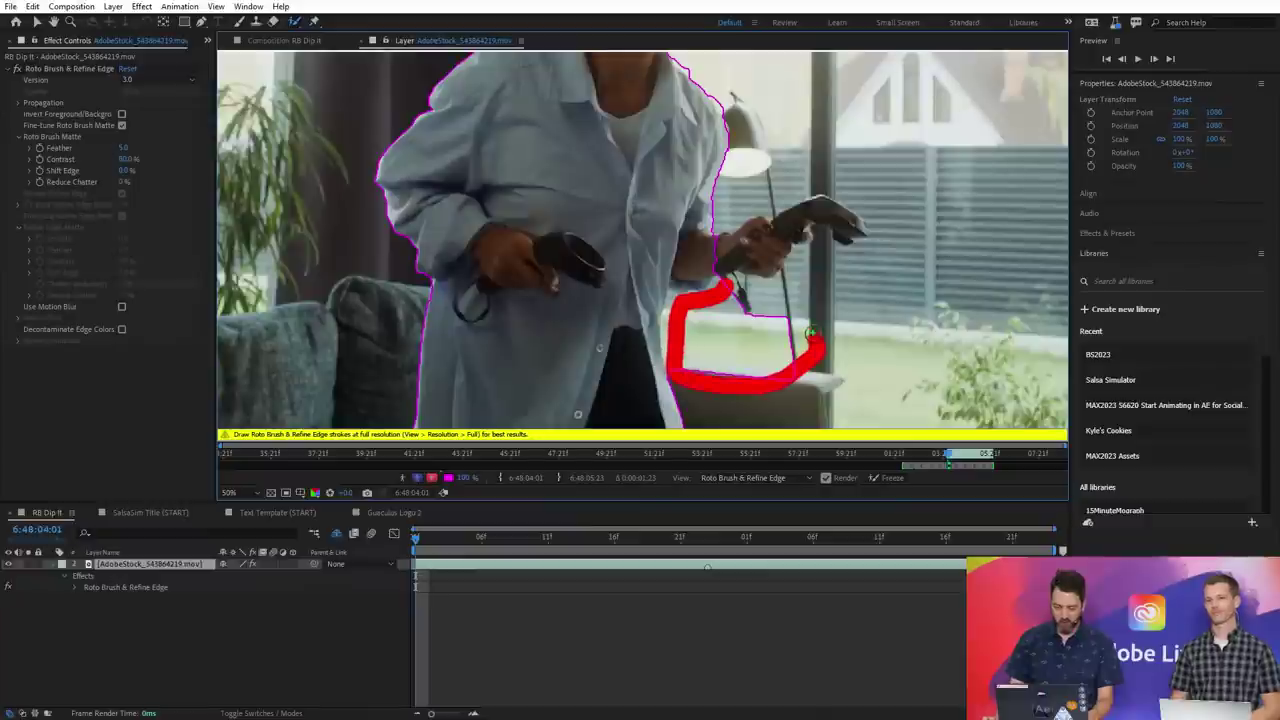
- Add the woman's hair bun and her outstretched forearm, hand and controller to the Roto Brush selection
scroll(695, 303, "down", 2)
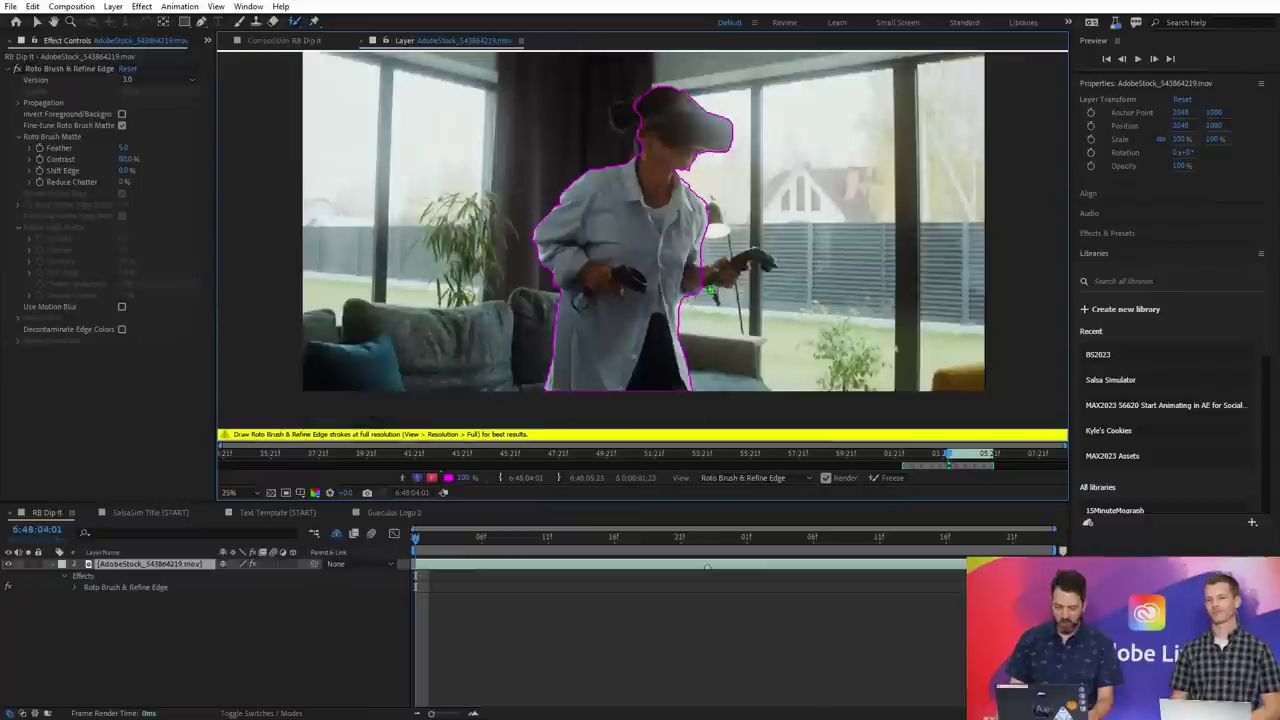
left_click_drag(710, 290, 690, 292)
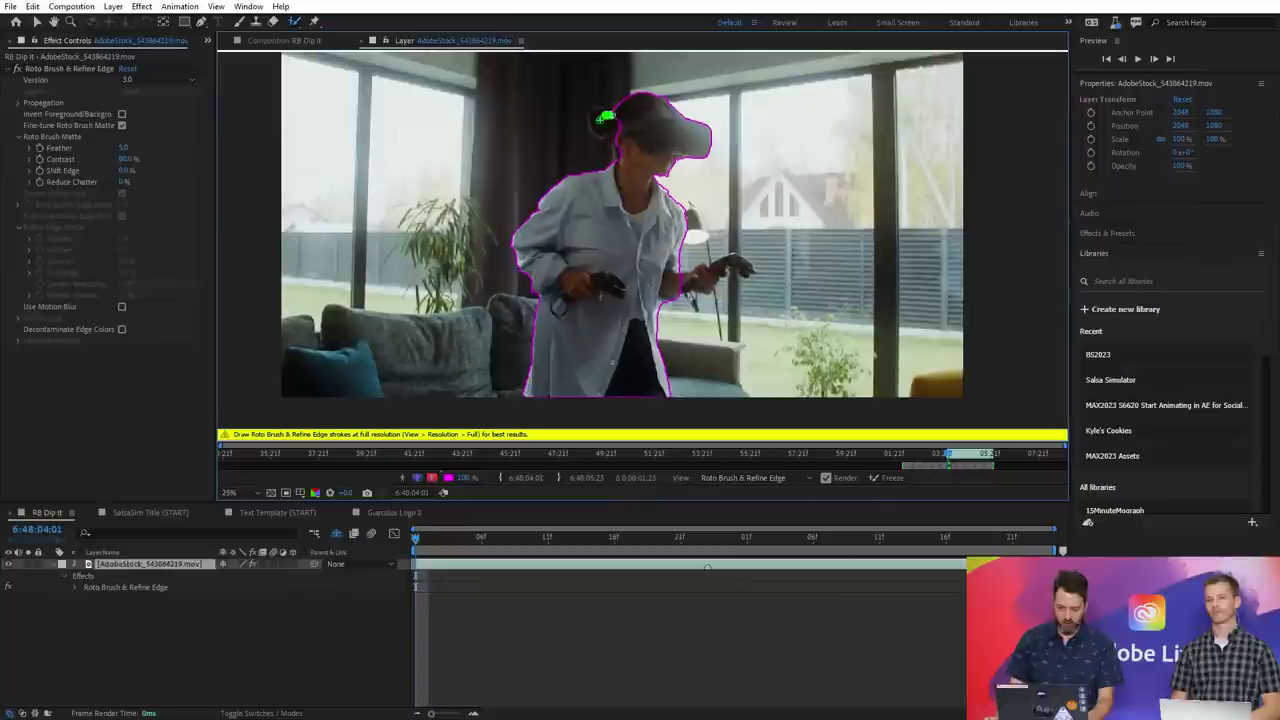
mouse_move(606, 121)
left_mouse_down()
mouse_move(600, 108)
mouse_move(580, 131)
left_mouse_up()
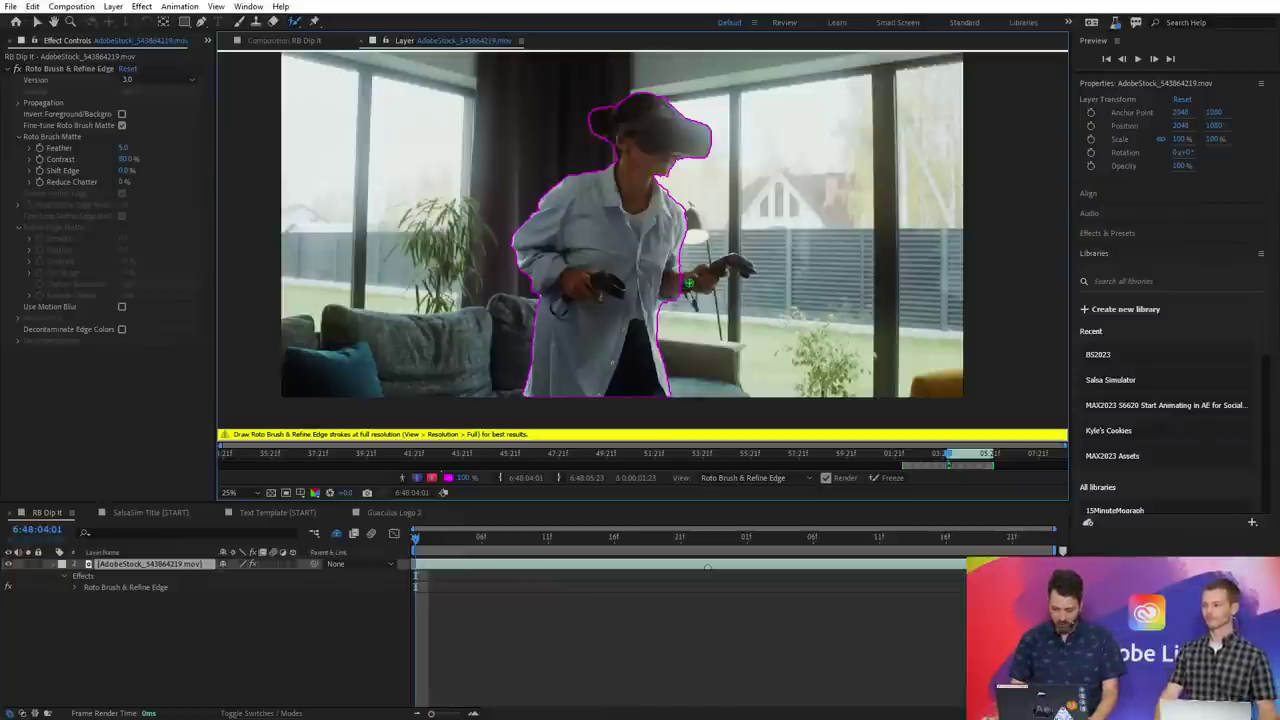
left_click_drag(684, 286, 746, 264)
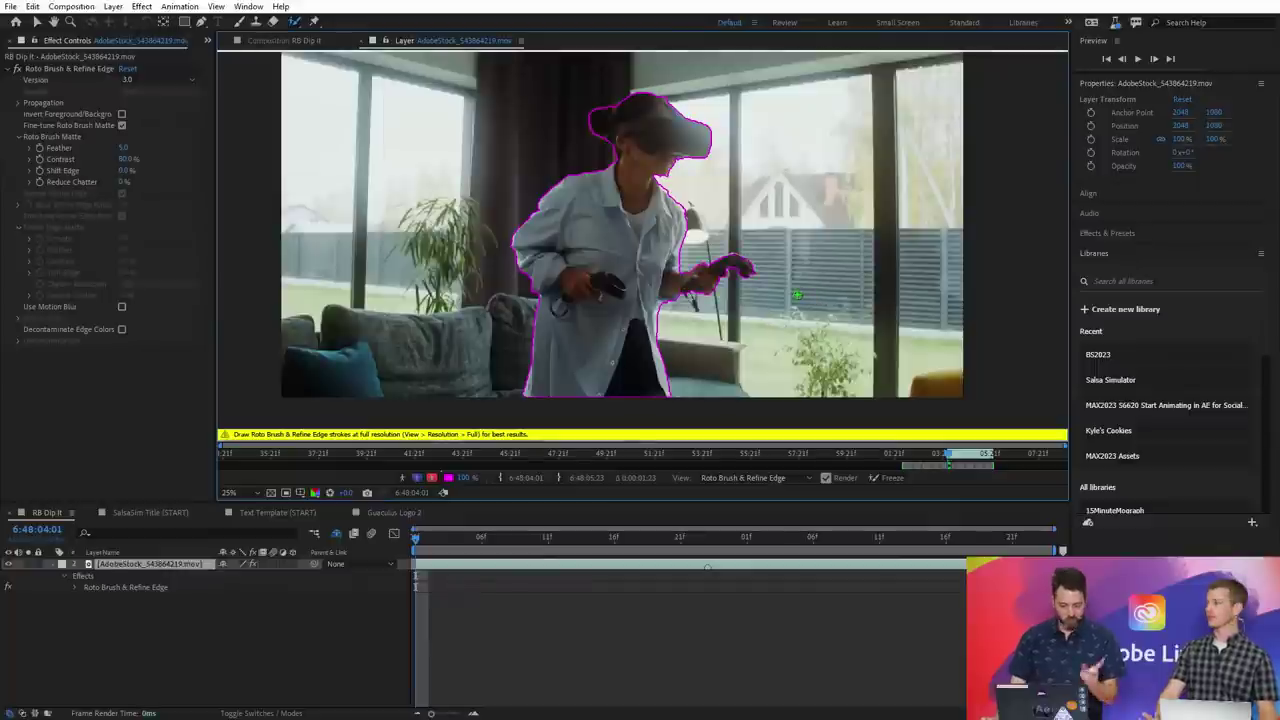
- Review the Roto Brush version options, keeping 3.0, and examine the selection edge around the shirt and arm up close
left_click(184, 80)
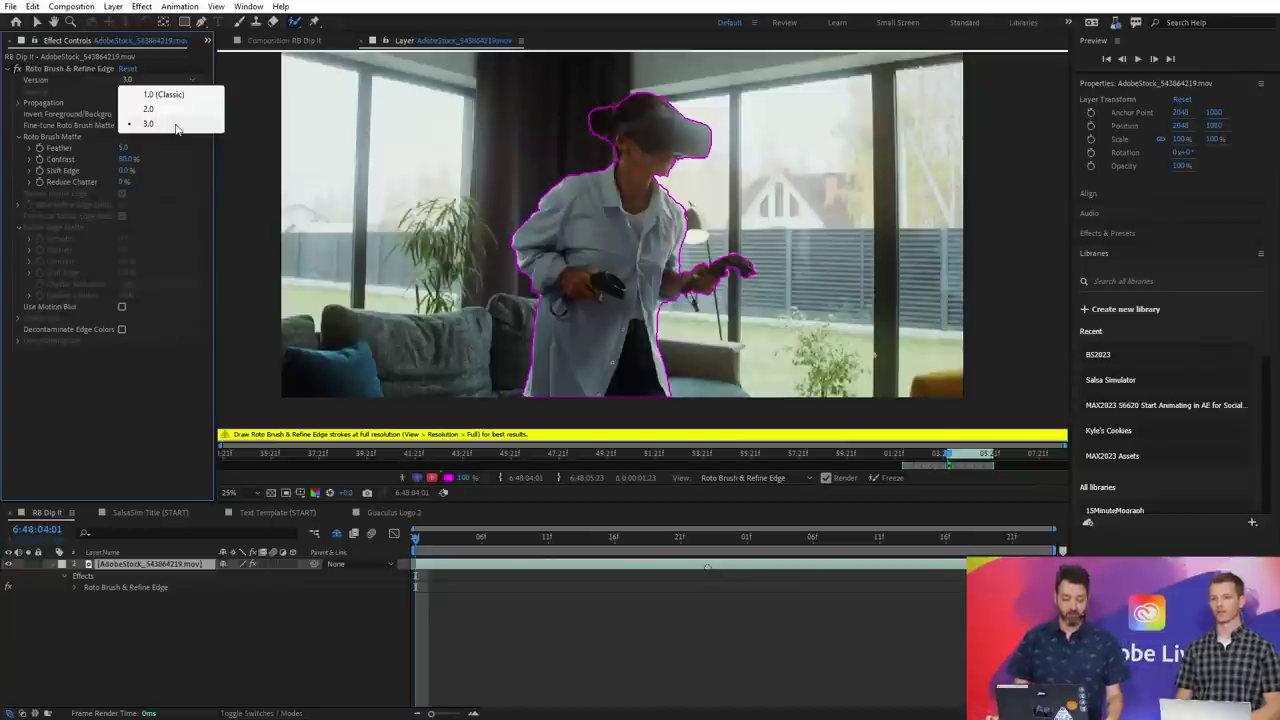
left_click(176, 124)
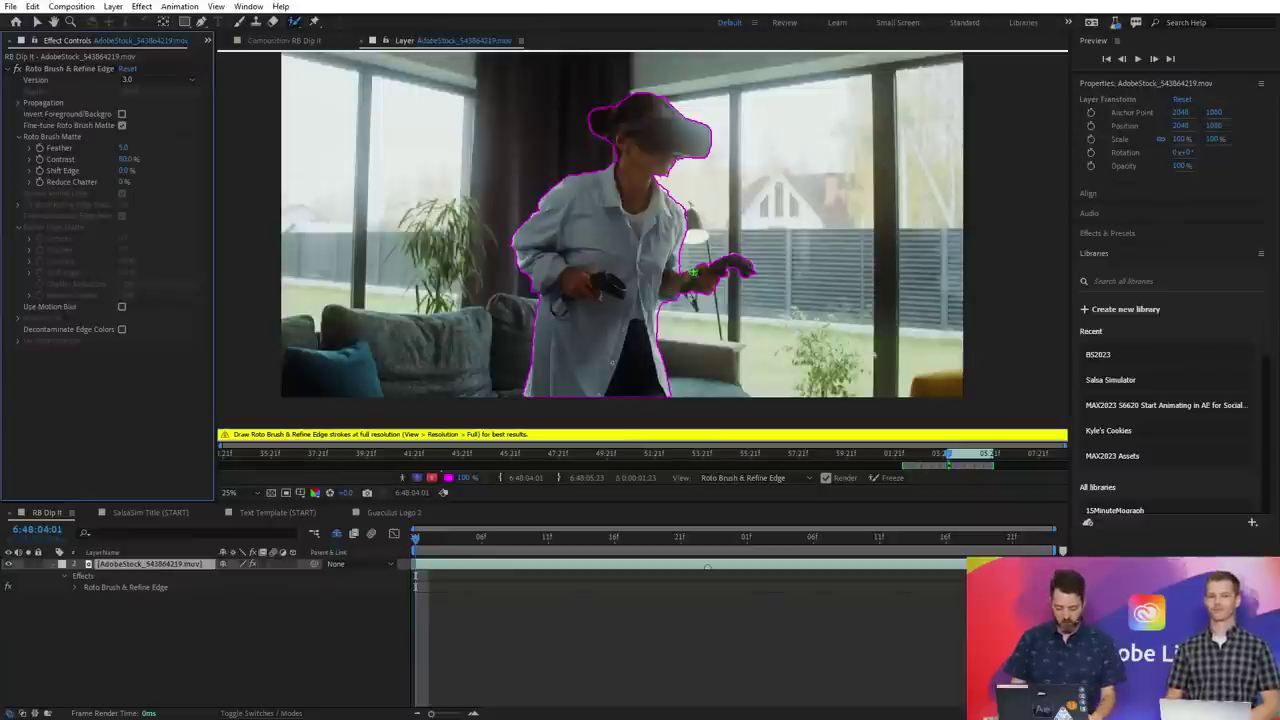
key("period")
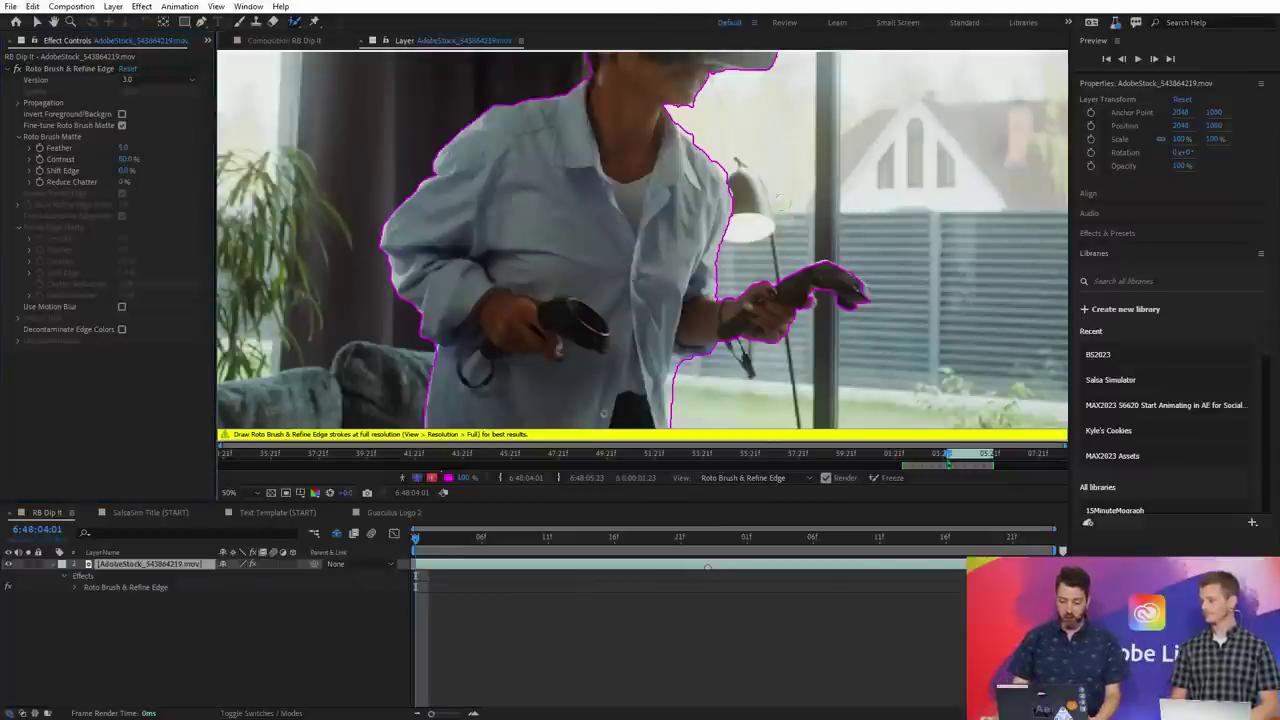
left_click_drag(782, 202, 818, 202)
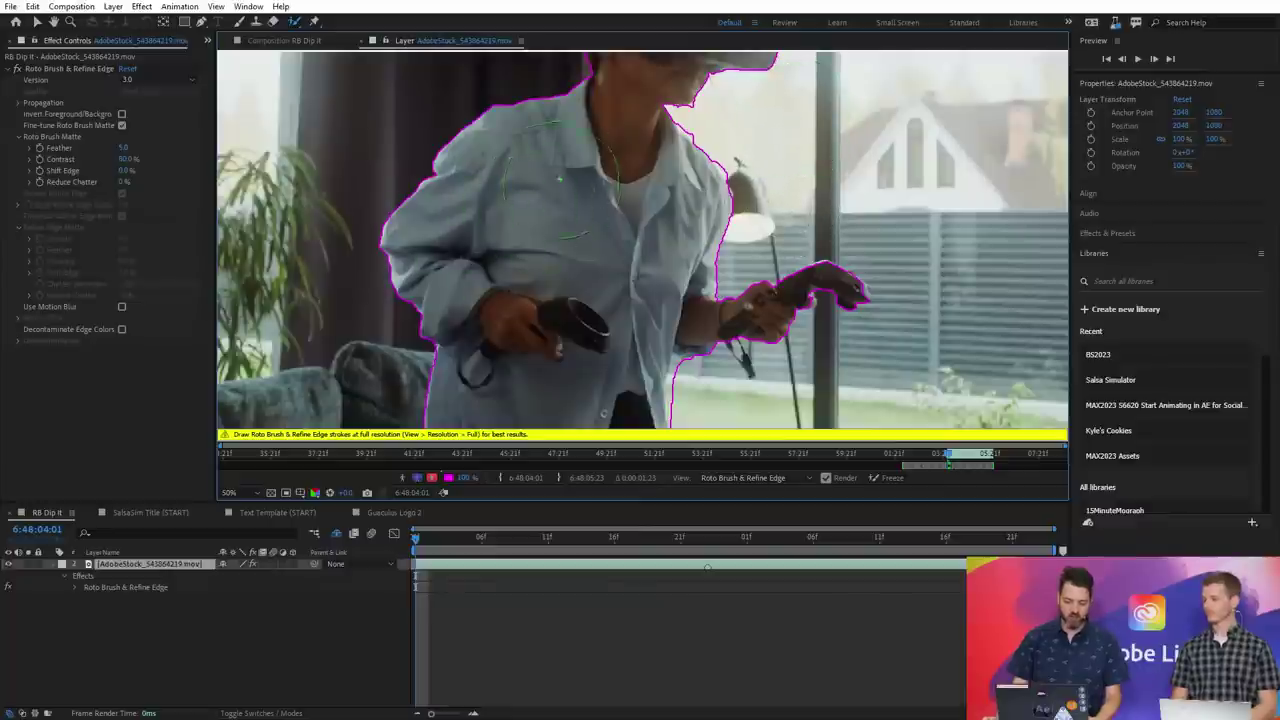
left_click_drag(560, 200, 512, 200)
scroll(631, 305, "down", 1)
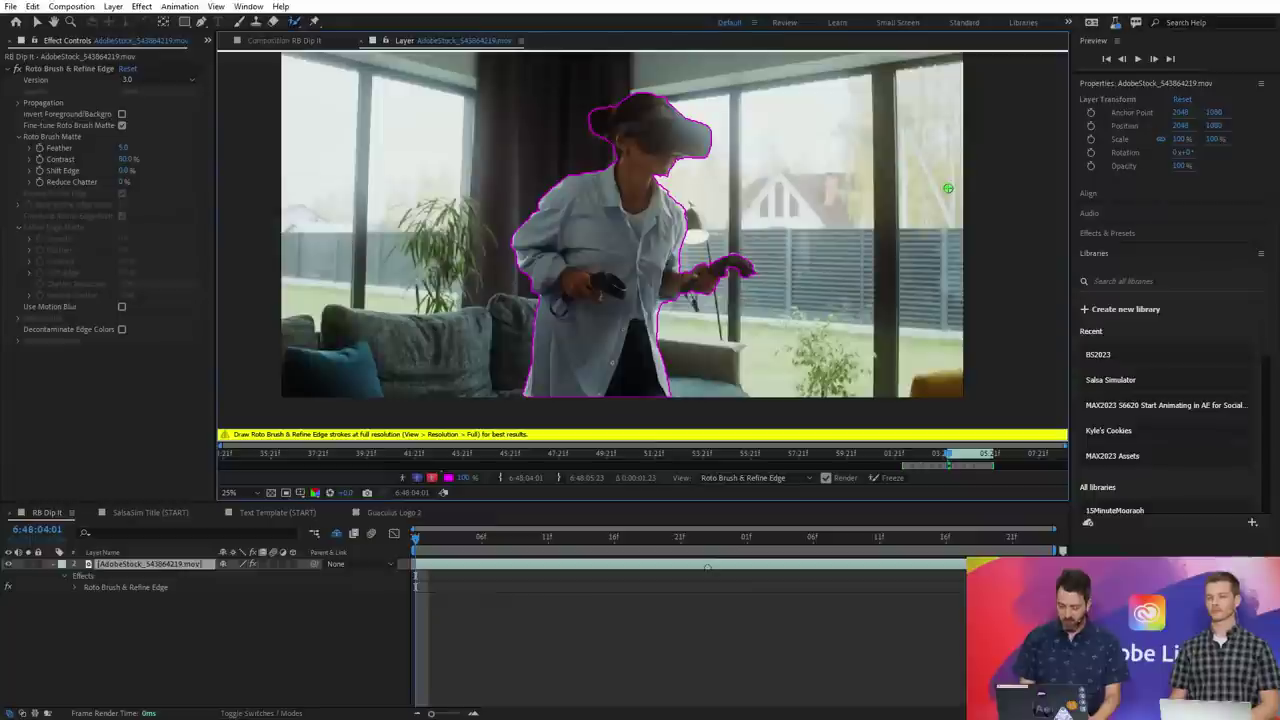
- Advance the footage frame by frame to 6:48:04:07 to propagate the Roto Brush selection
key("Page_Down")
key("Page_Down")
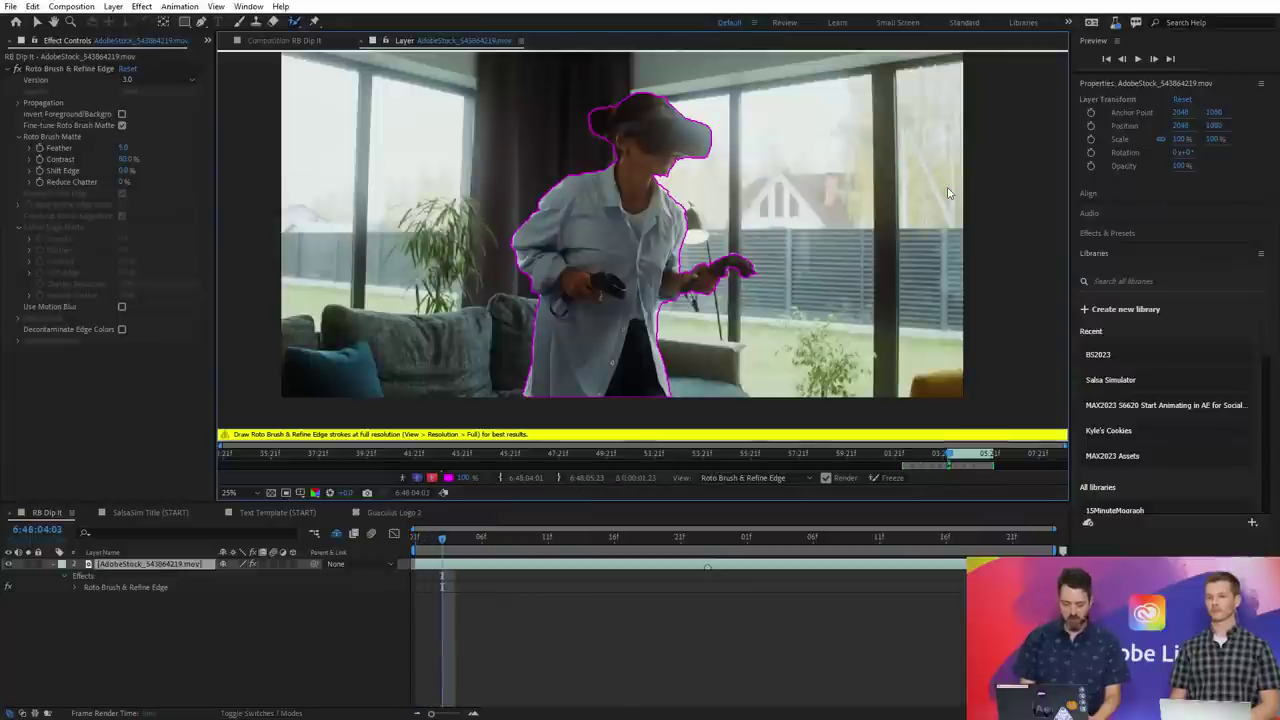
key("Page_Down")
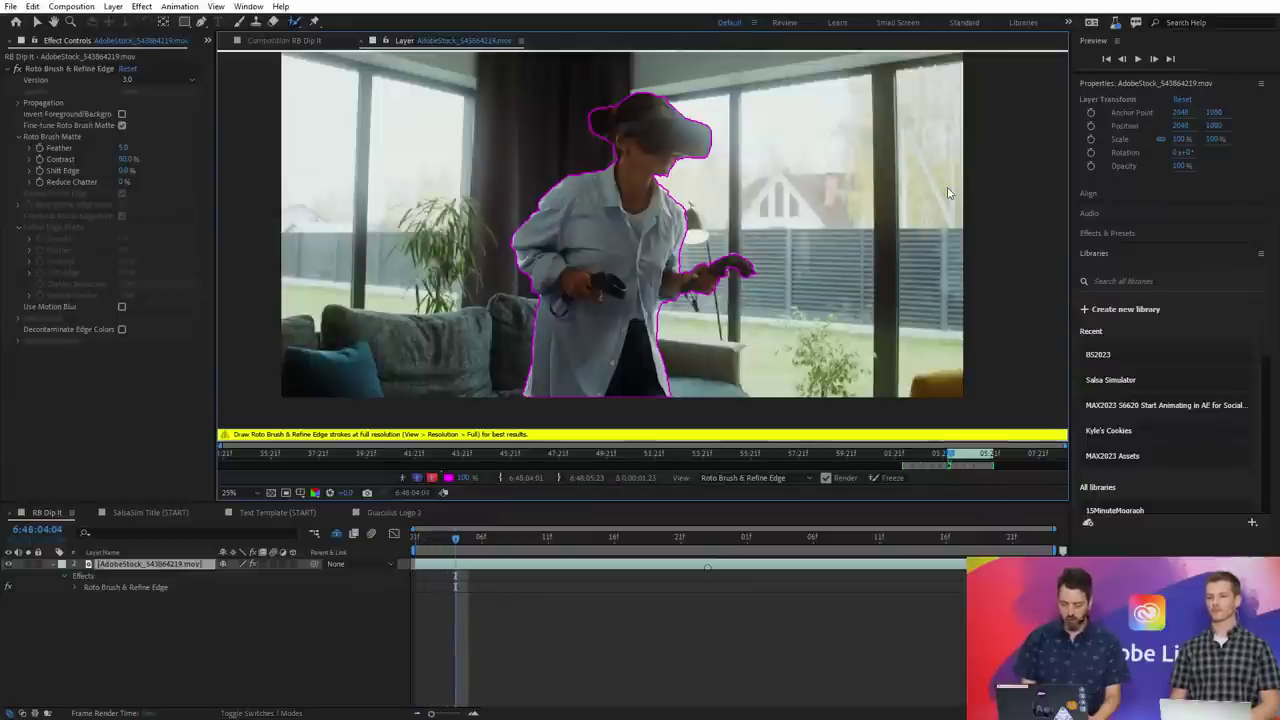
key("Page_Down")
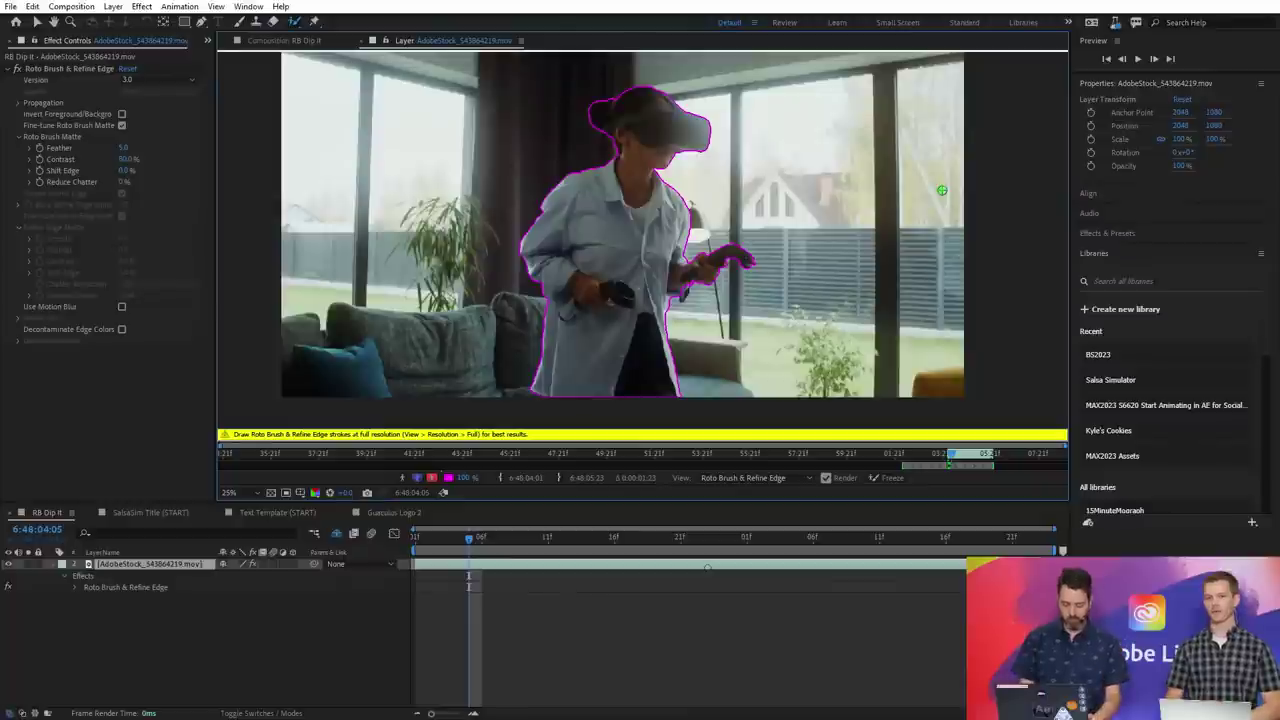
key("Page_Down")
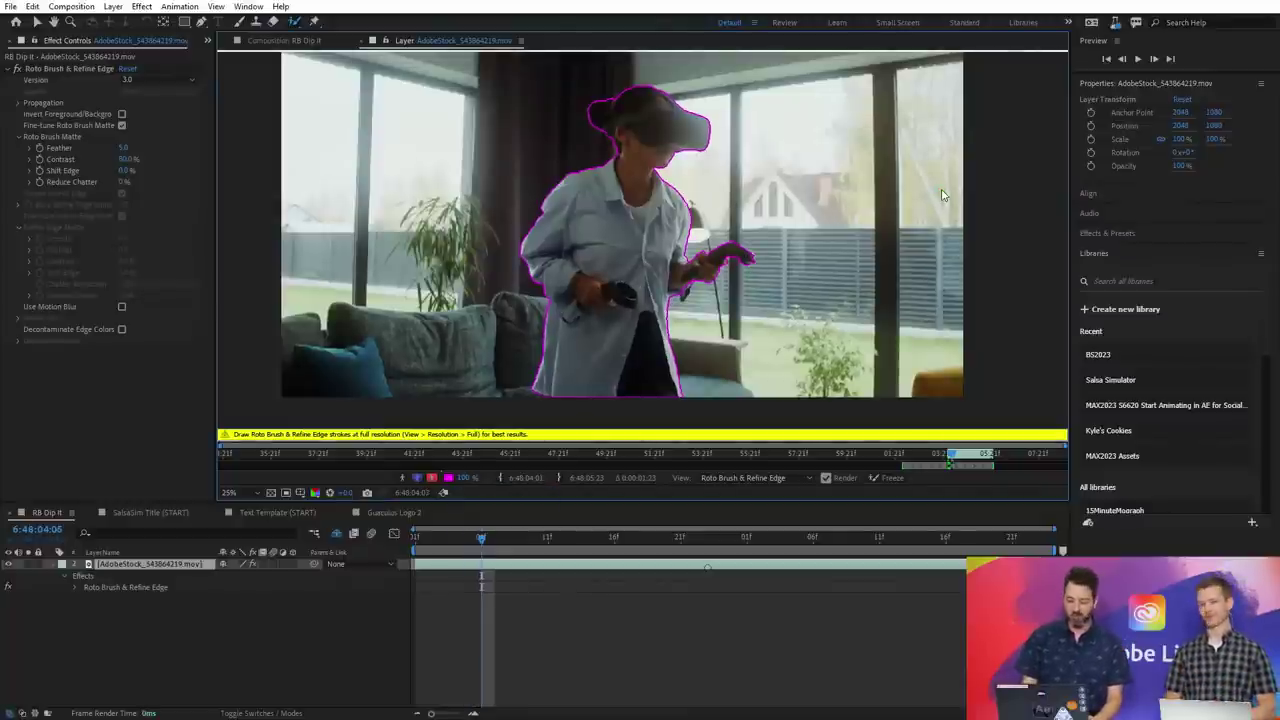
key("Page_Down")
key("Page_Down")
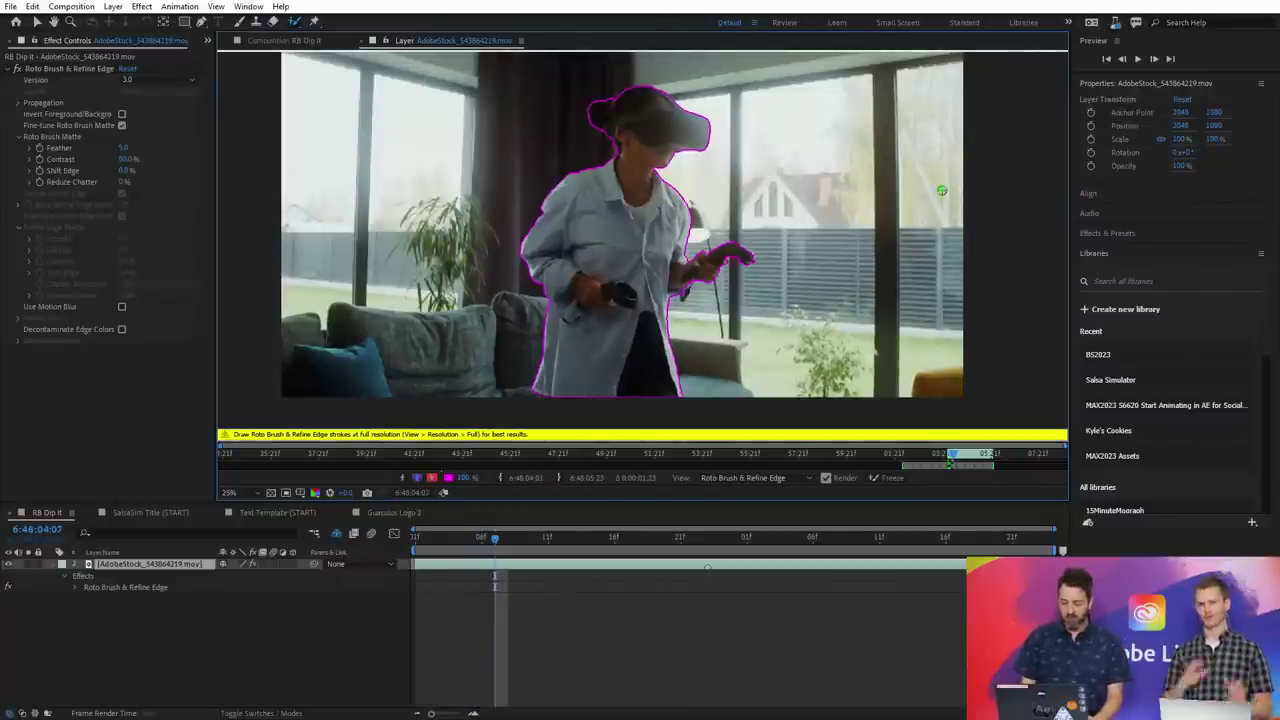
- Set the RB Dip It composition's preview resolution to Full and return to the footage layer view
left_click(318, 40)
left_click(320, 492)
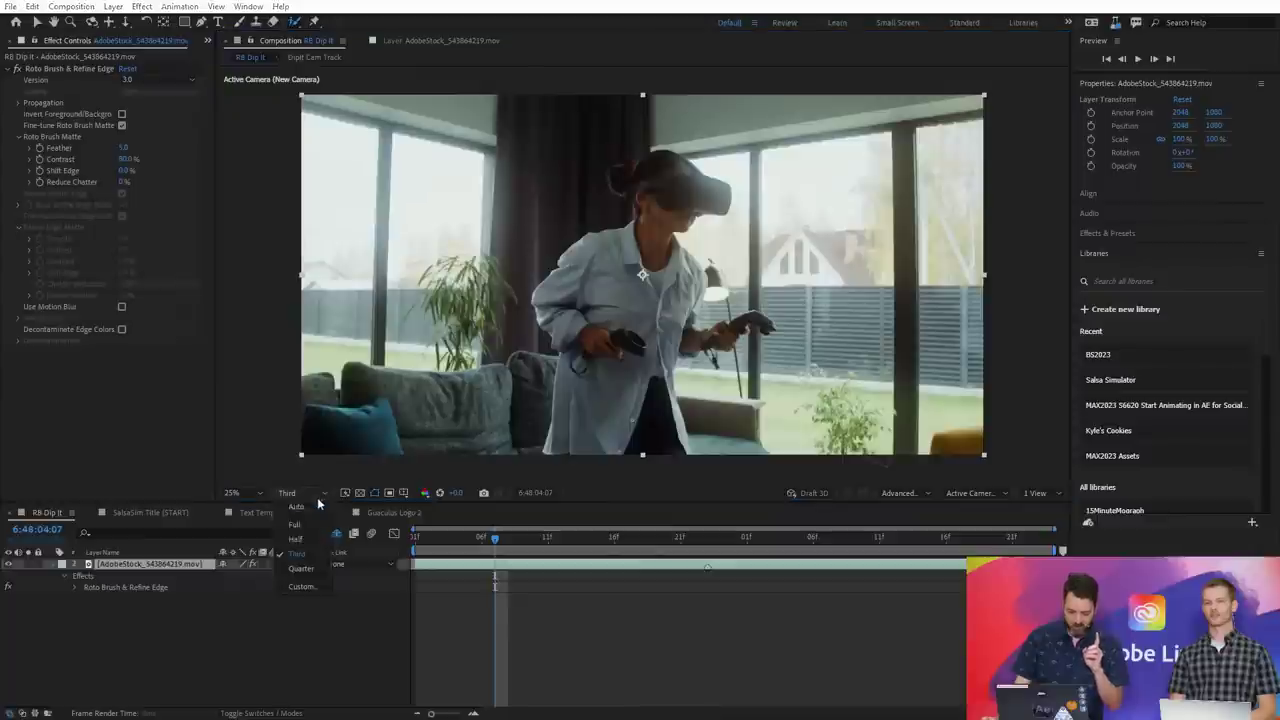
left_click(309, 527)
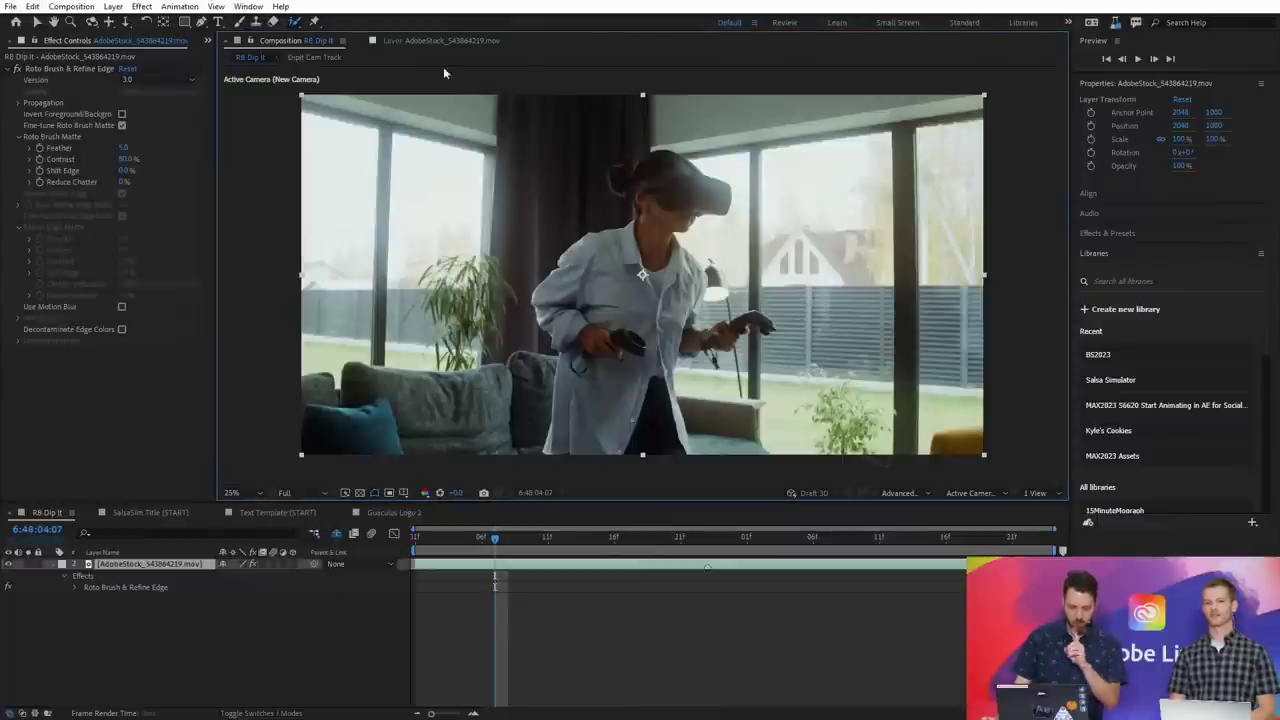
left_click_drag(442, 41, 441, 42)
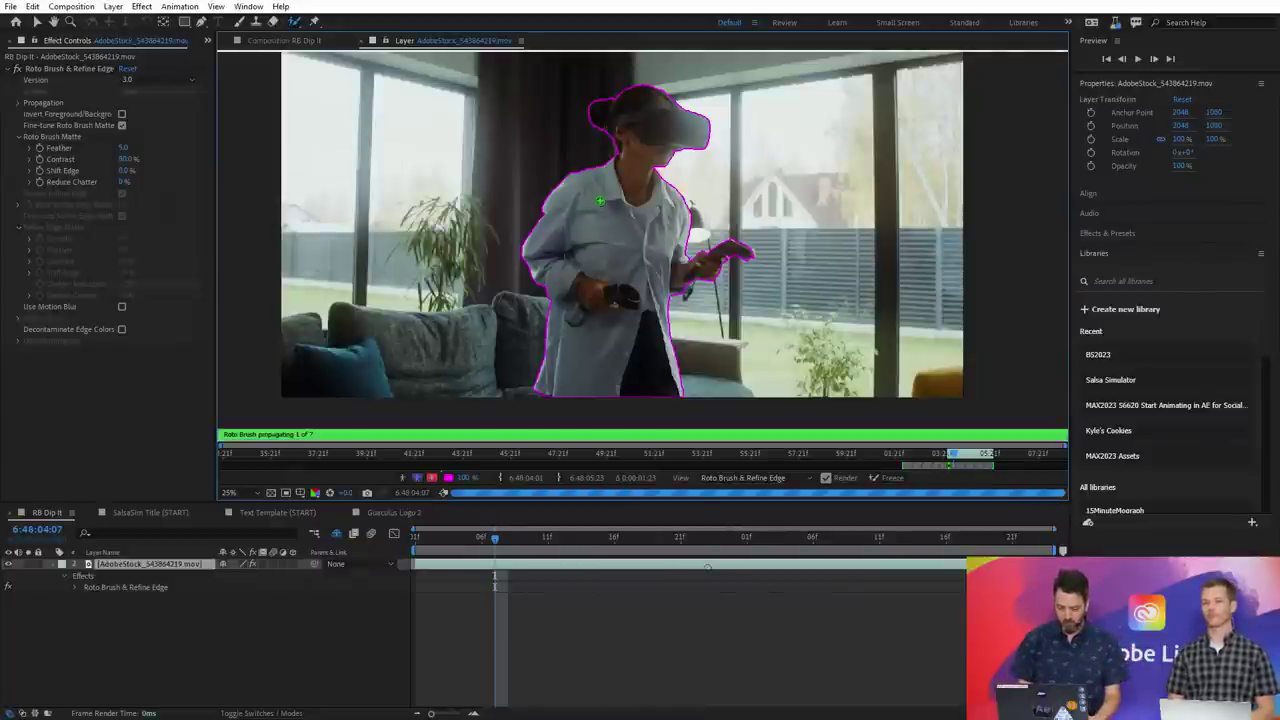
- Propagate the full-resolution Roto Brush selection by advancing frame by frame to 6:48:04:10 and moving on to 6:48:04:20
key("Page_Down")
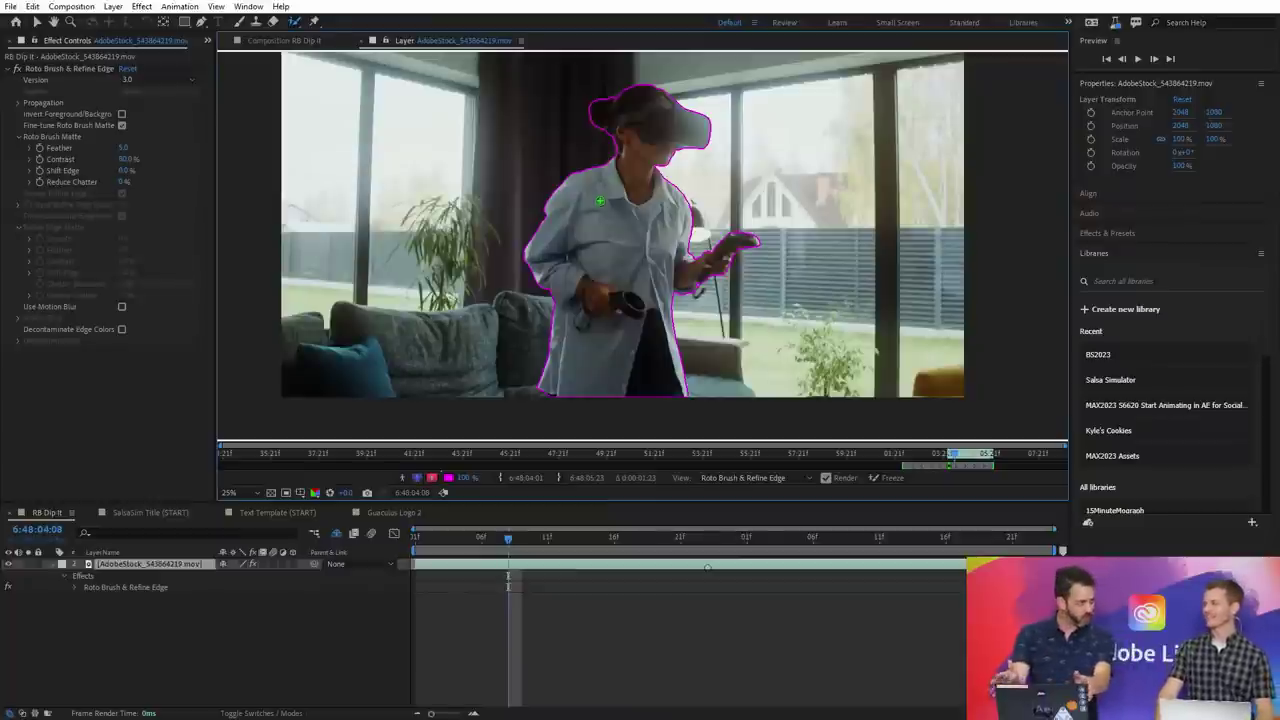
key("Page_Down")
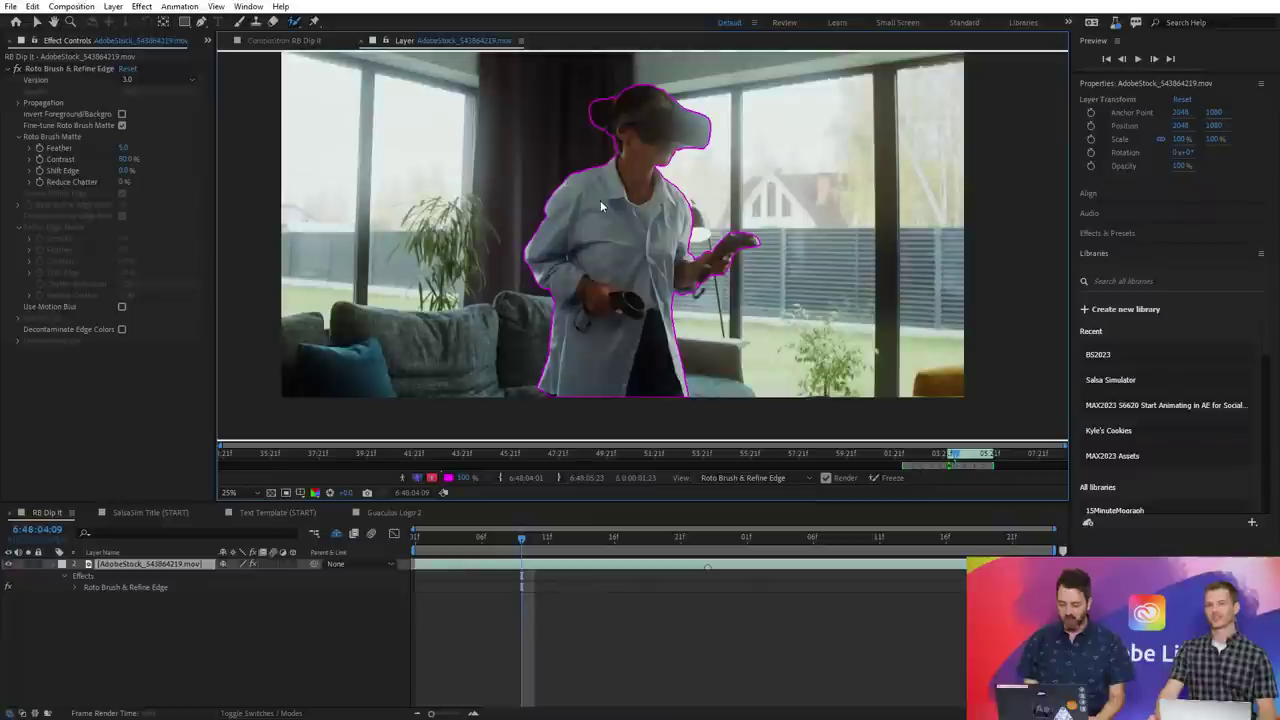
key("Page_Down")
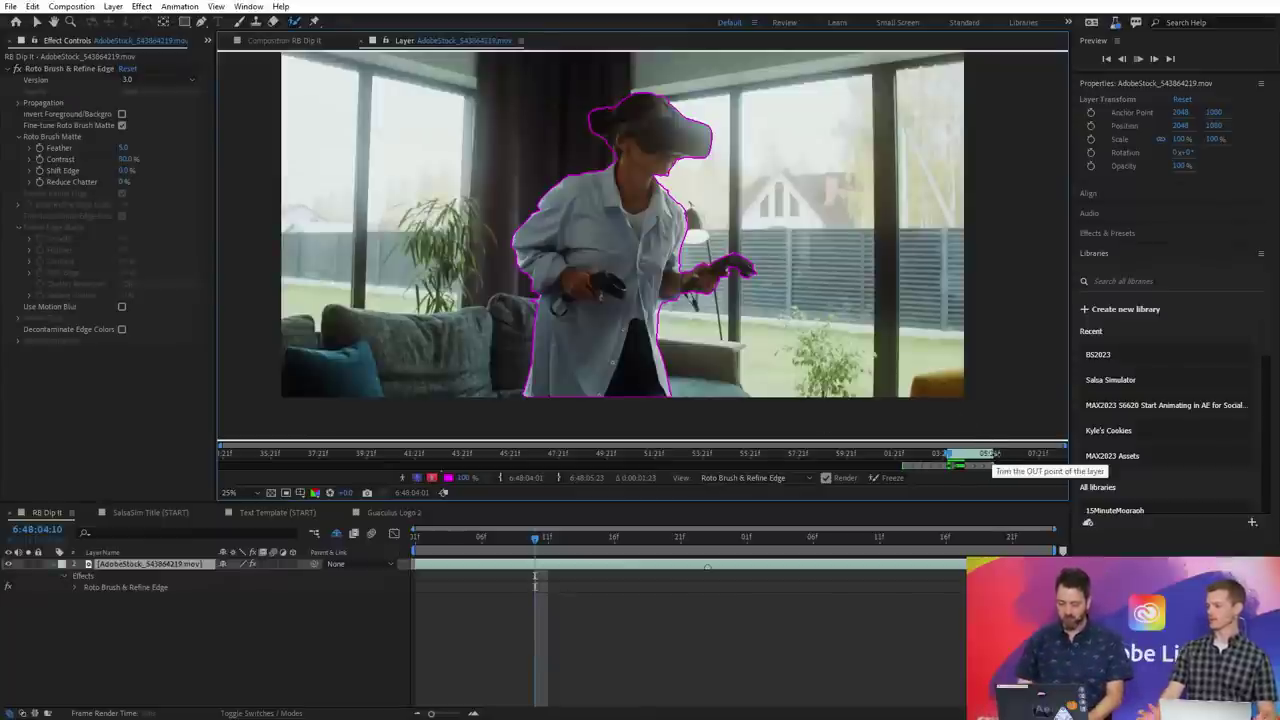
left_click(957, 459)
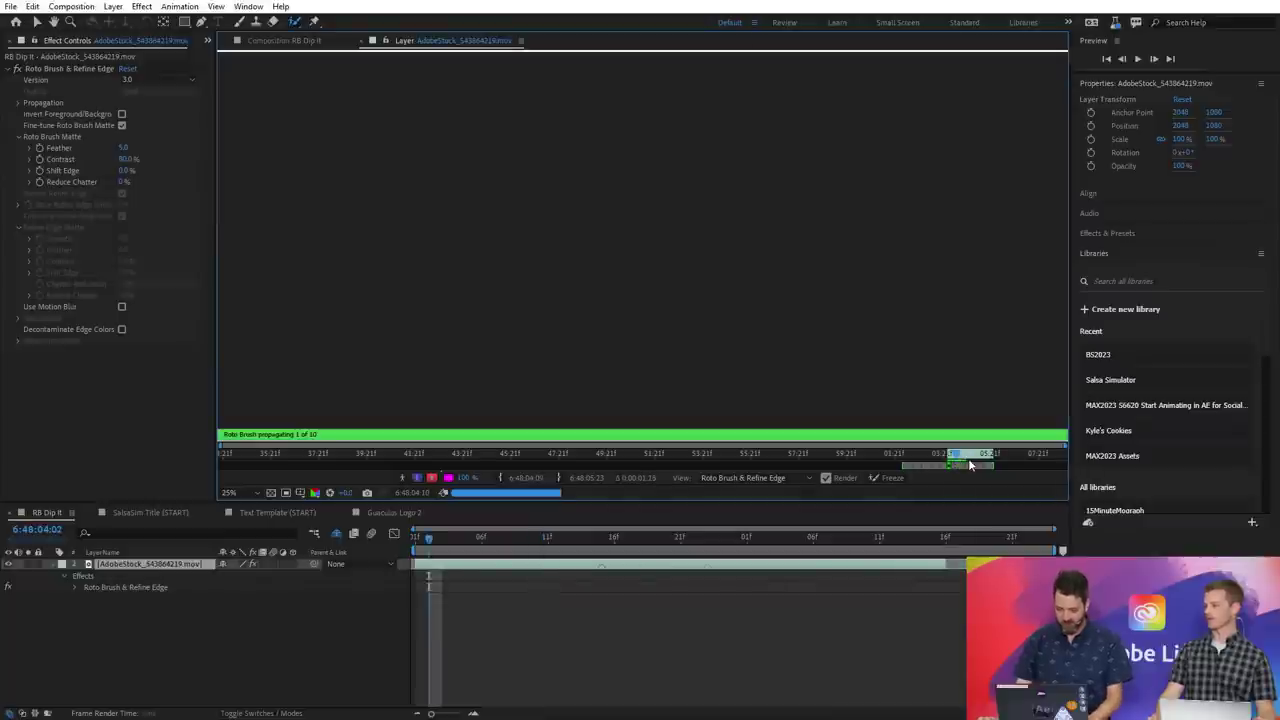
left_click_drag(962, 456, 967, 460)
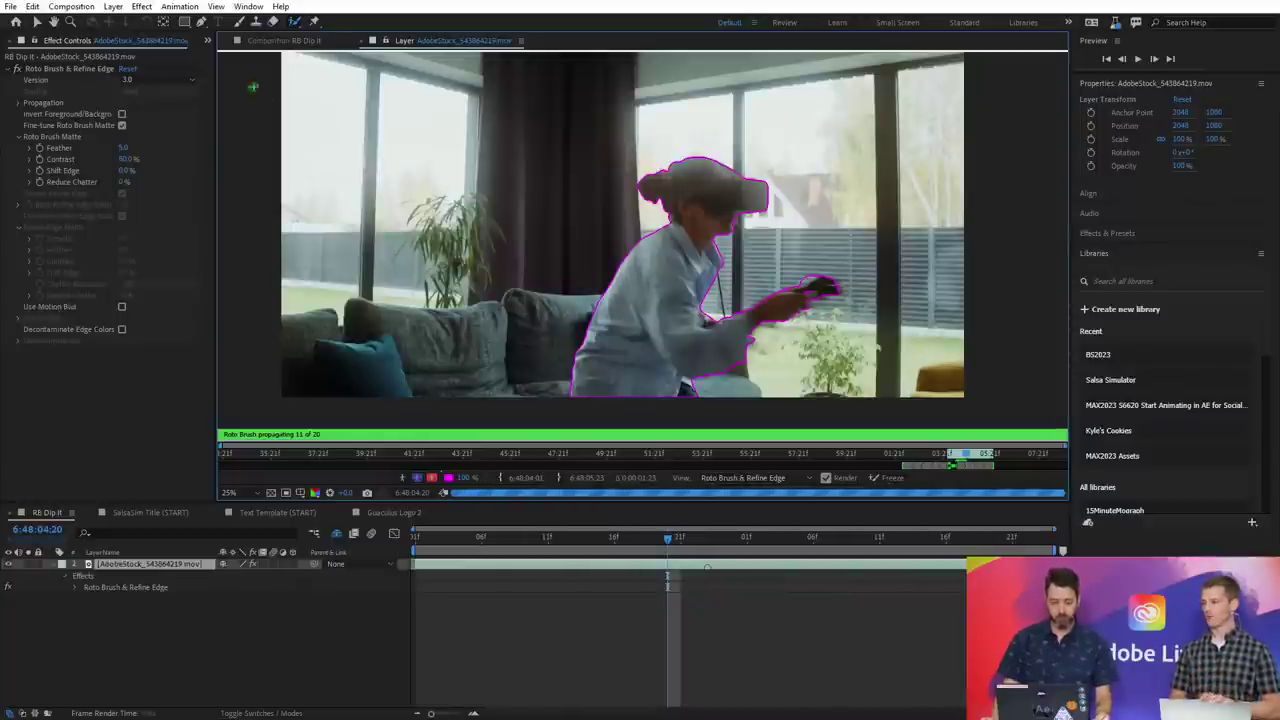
- Show the project items in place of the Roto Brush settings and move the footage layer back to 6:48:04:15
left_click(208, 41)
left_click(266, 56)
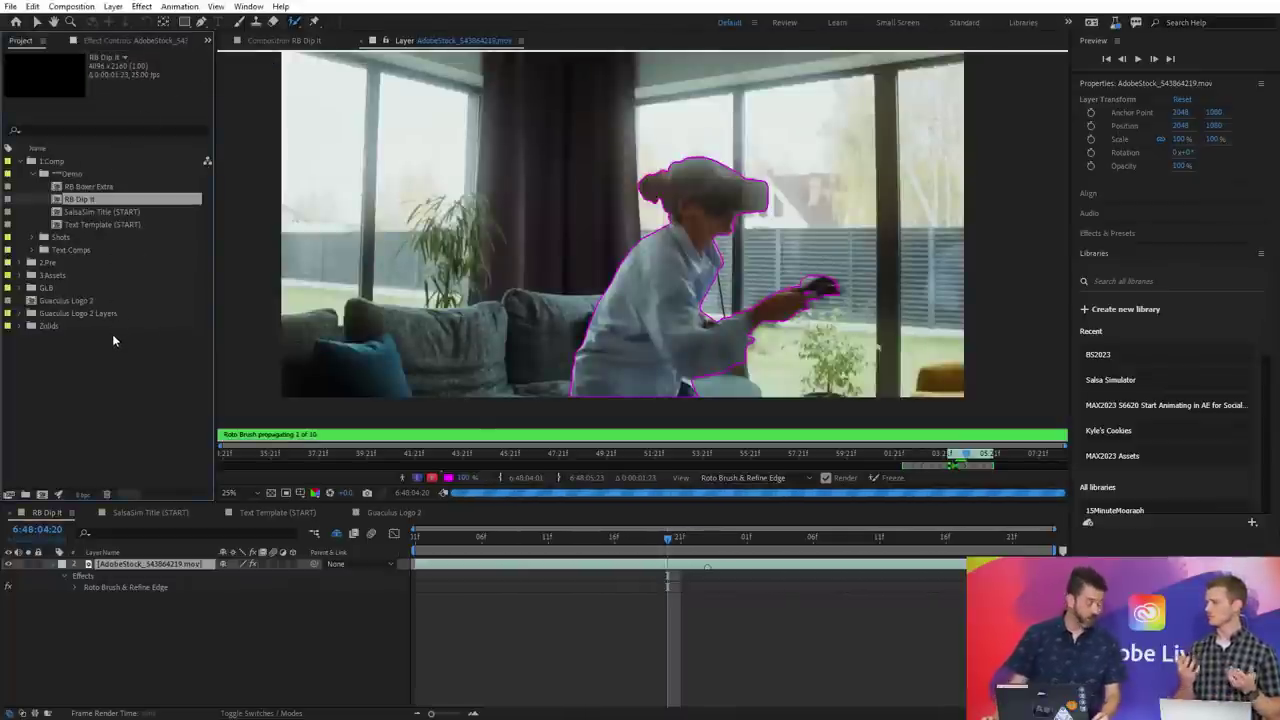
left_click(150, 40)
left_click(207, 40)
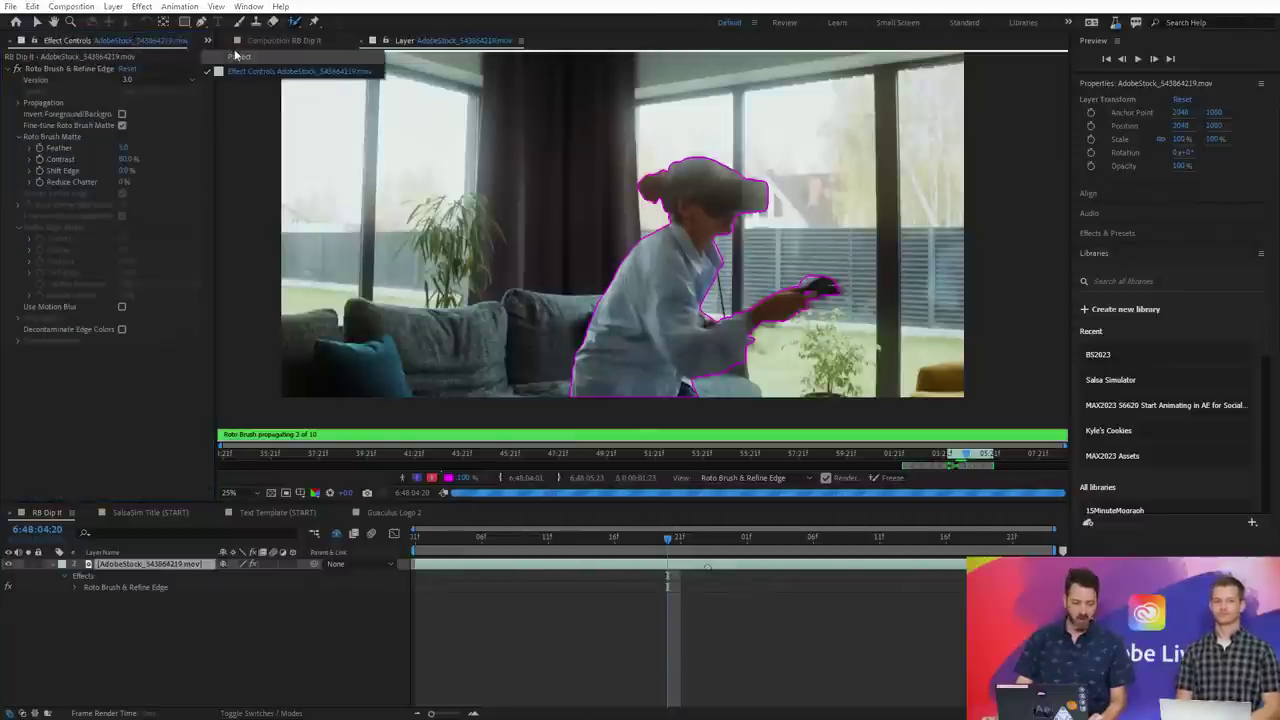
left_click(234, 58)
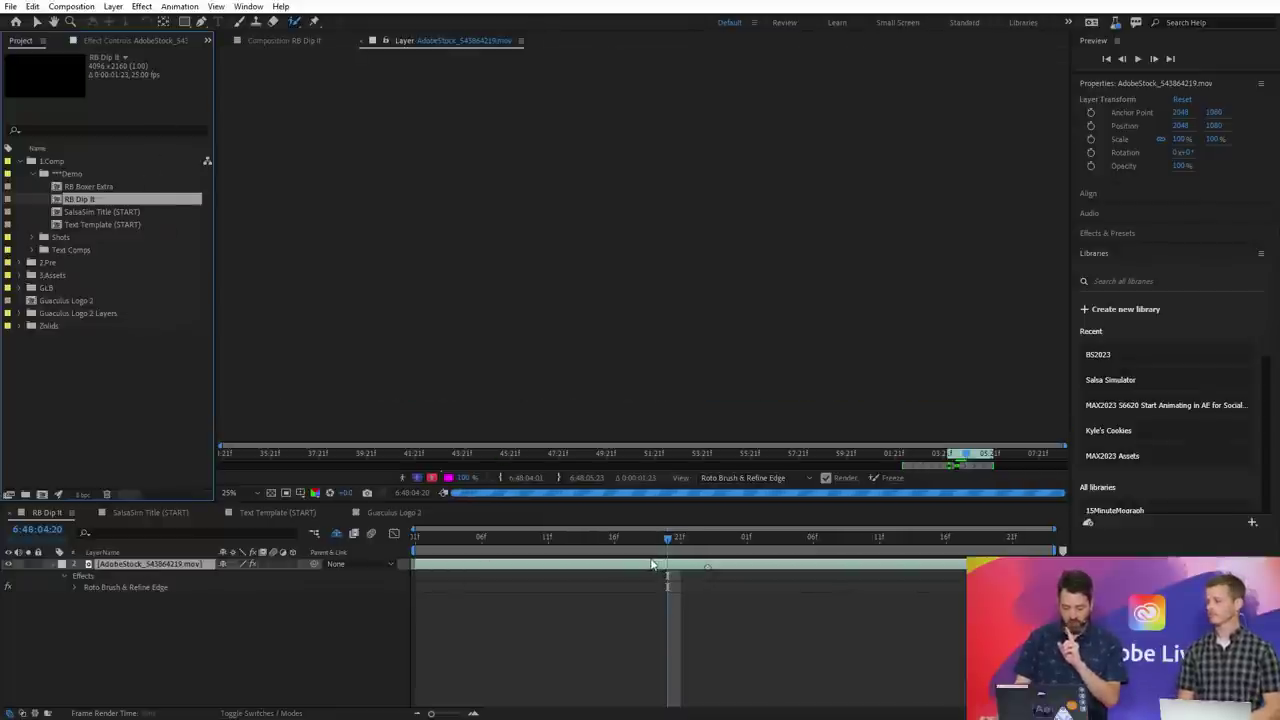
left_click(960, 456)
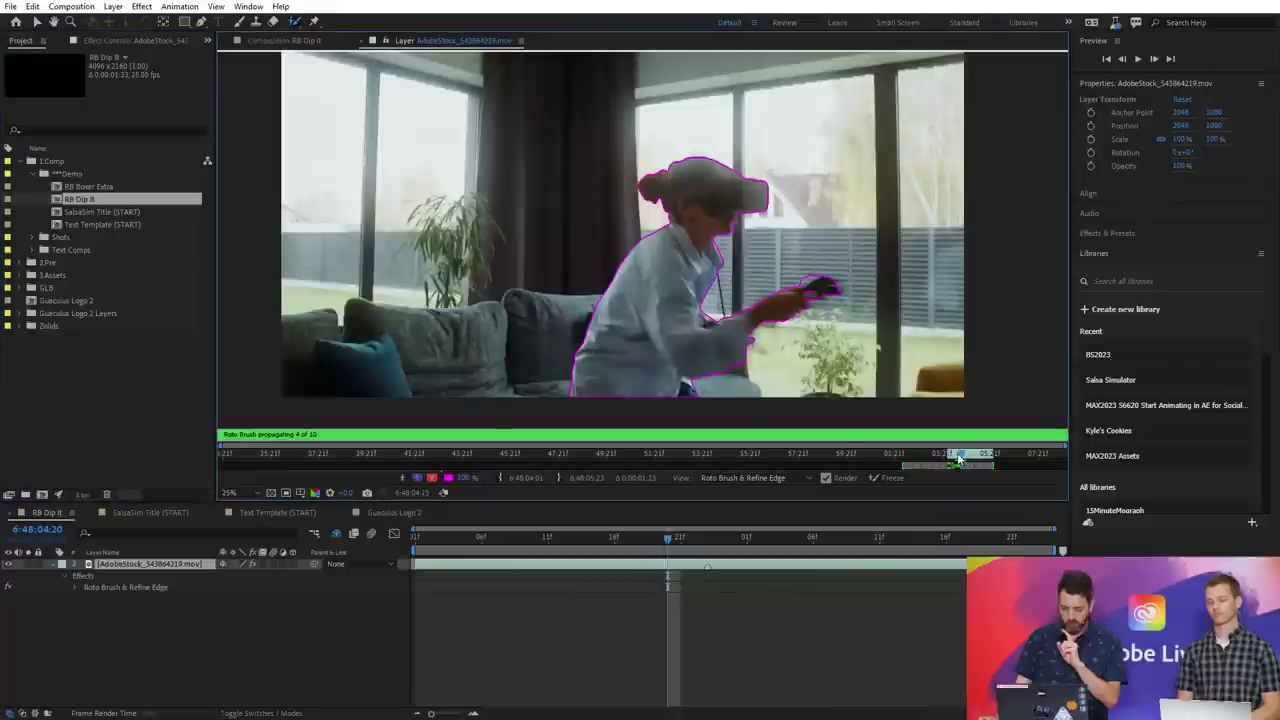
- Propagate the Roto Brush selection to 6:48:04:15 and display the Roto Brush & Refine Edge settings again
left_click(955, 458)
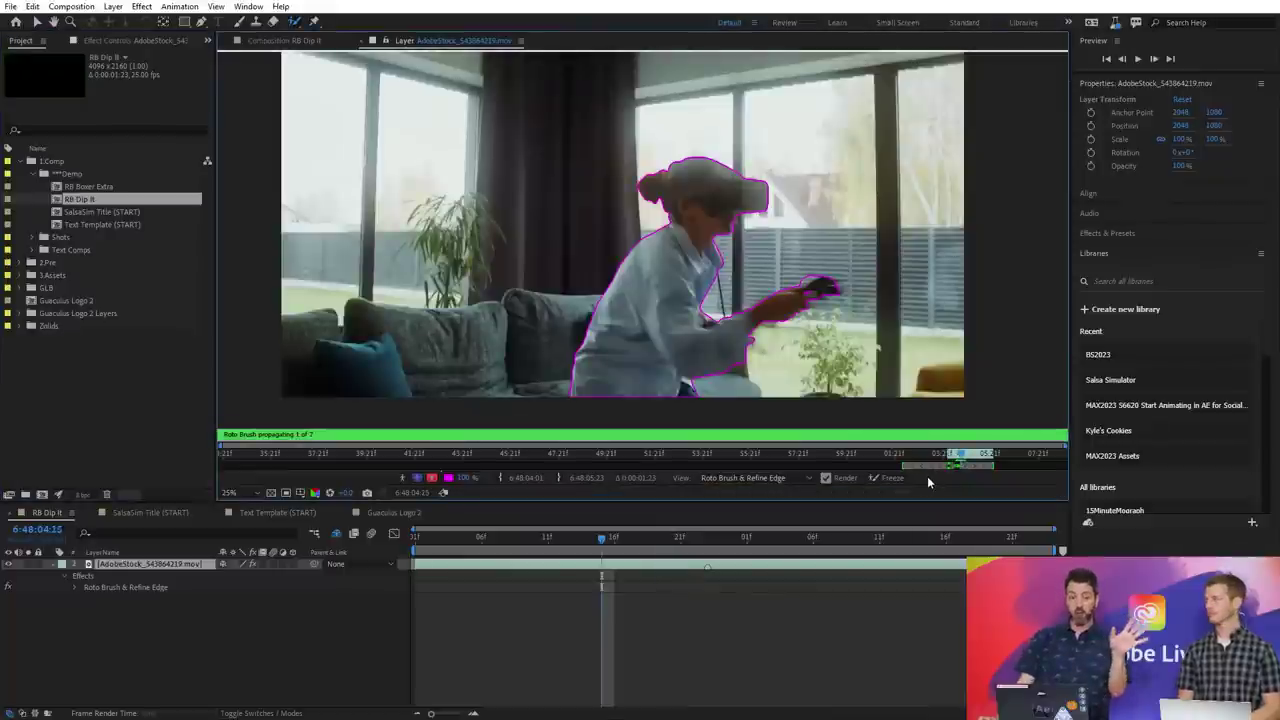
left_click(874, 477)
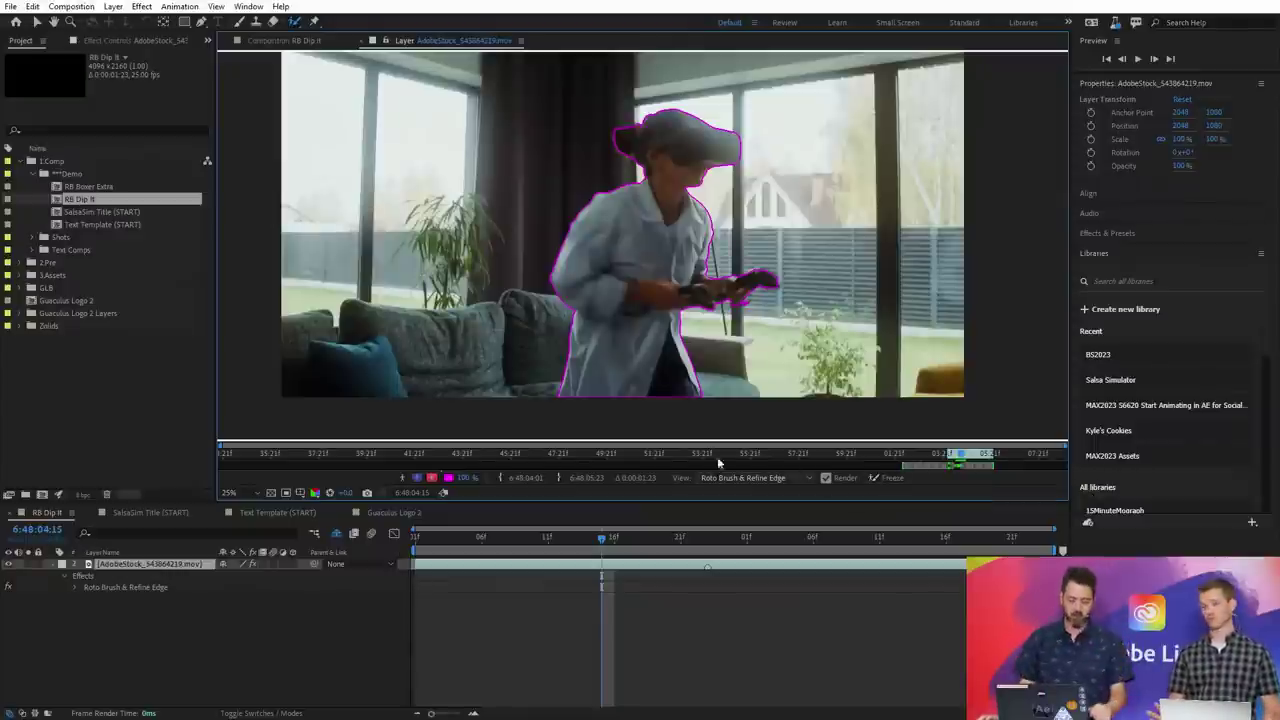
left_click(145, 39)
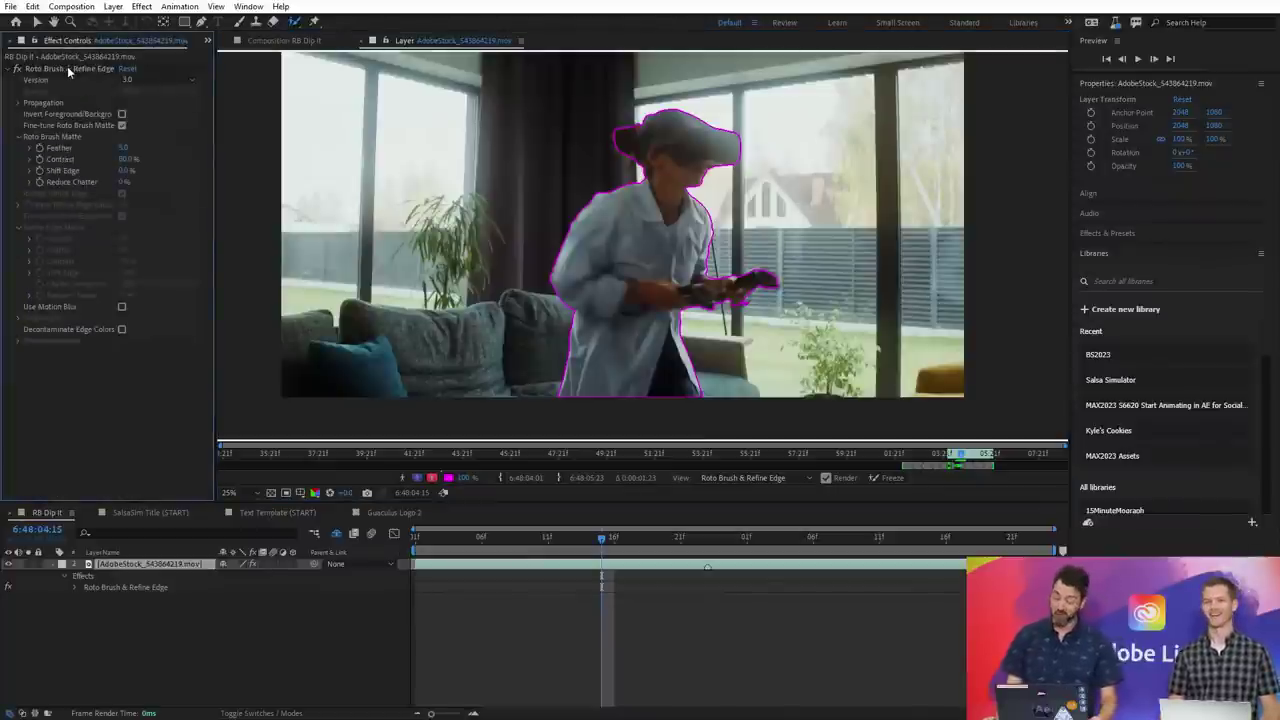
- View the selection at 6:48:04:15 as a red overlay and as a black-and-white alpha matte, ending on the overlay
left_click(431, 480)
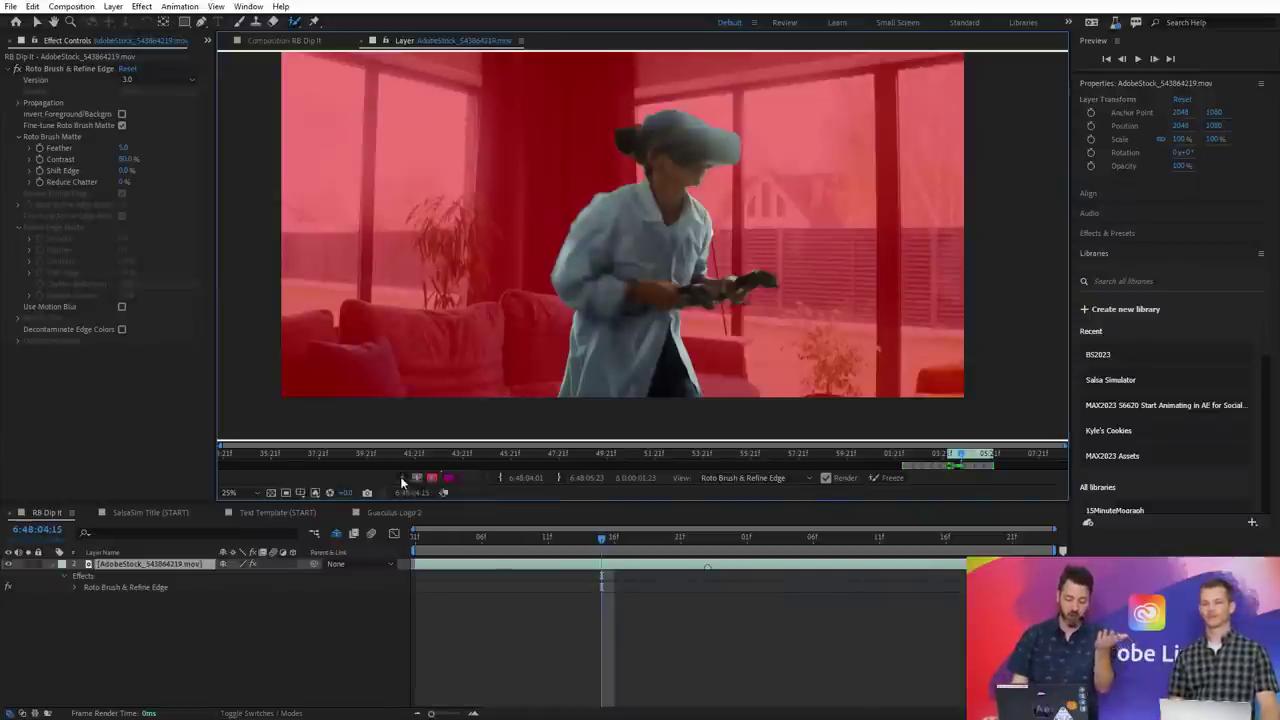
left_click(417, 478)
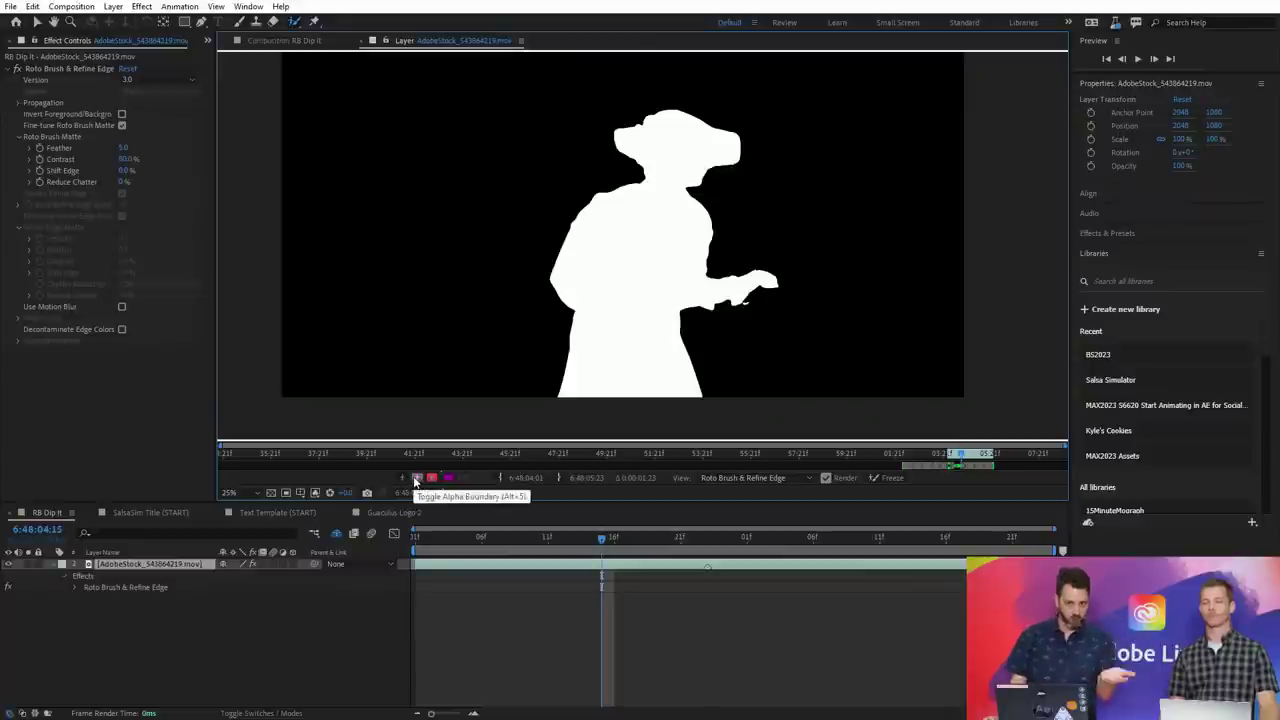
left_click(430, 478)
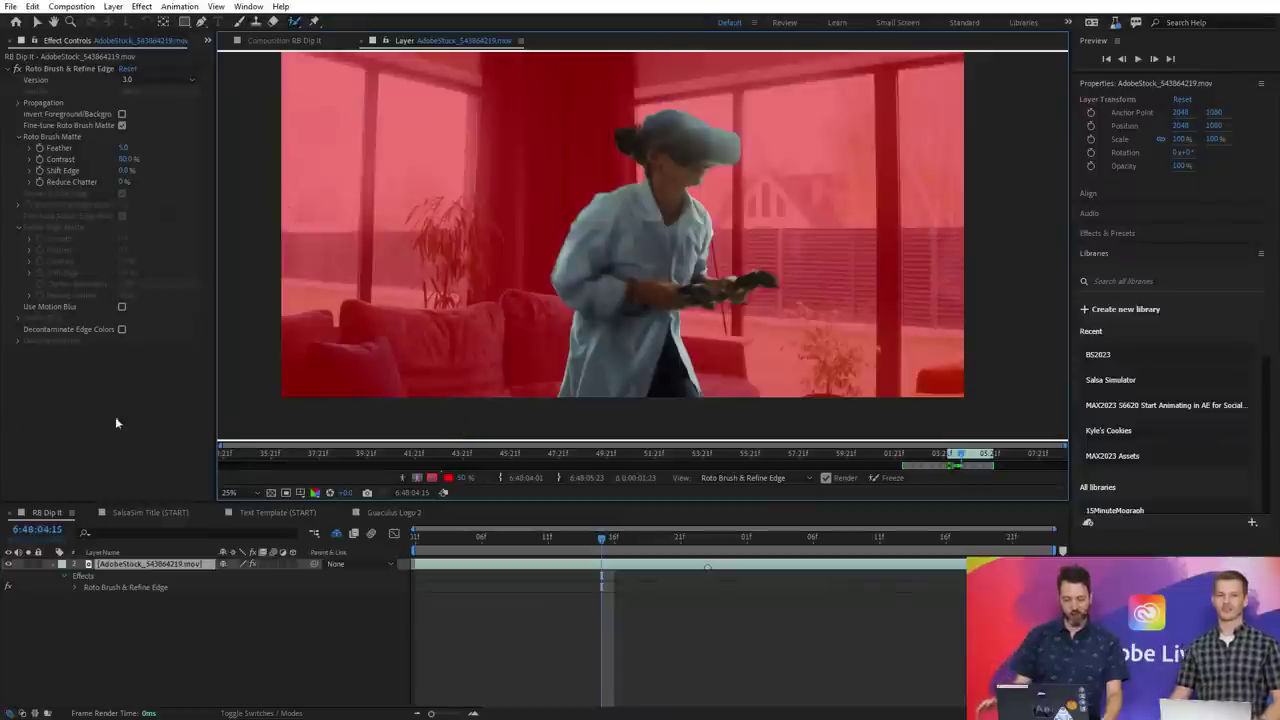
- Move the footage to 6:48:04:12 and inspect the woman's head up close as an alpha matte and as a cutout on black
left_click(74, 68)
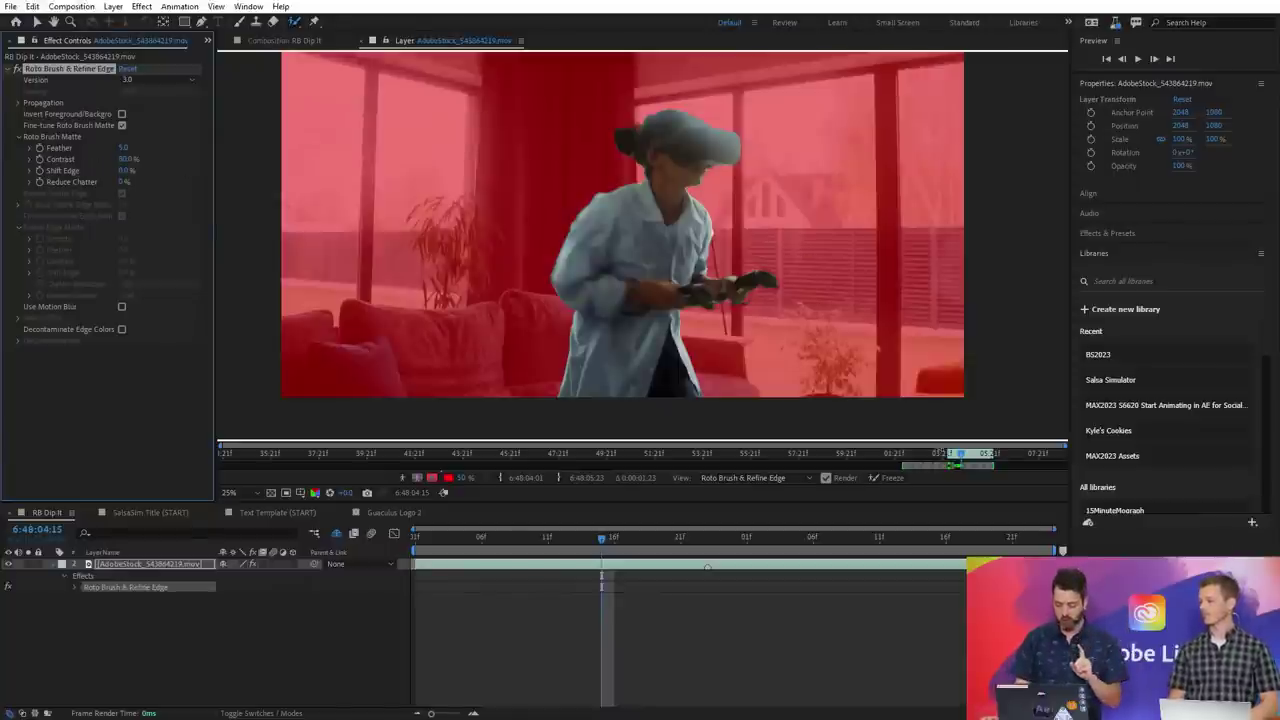
left_click_drag(960, 457, 955, 456)
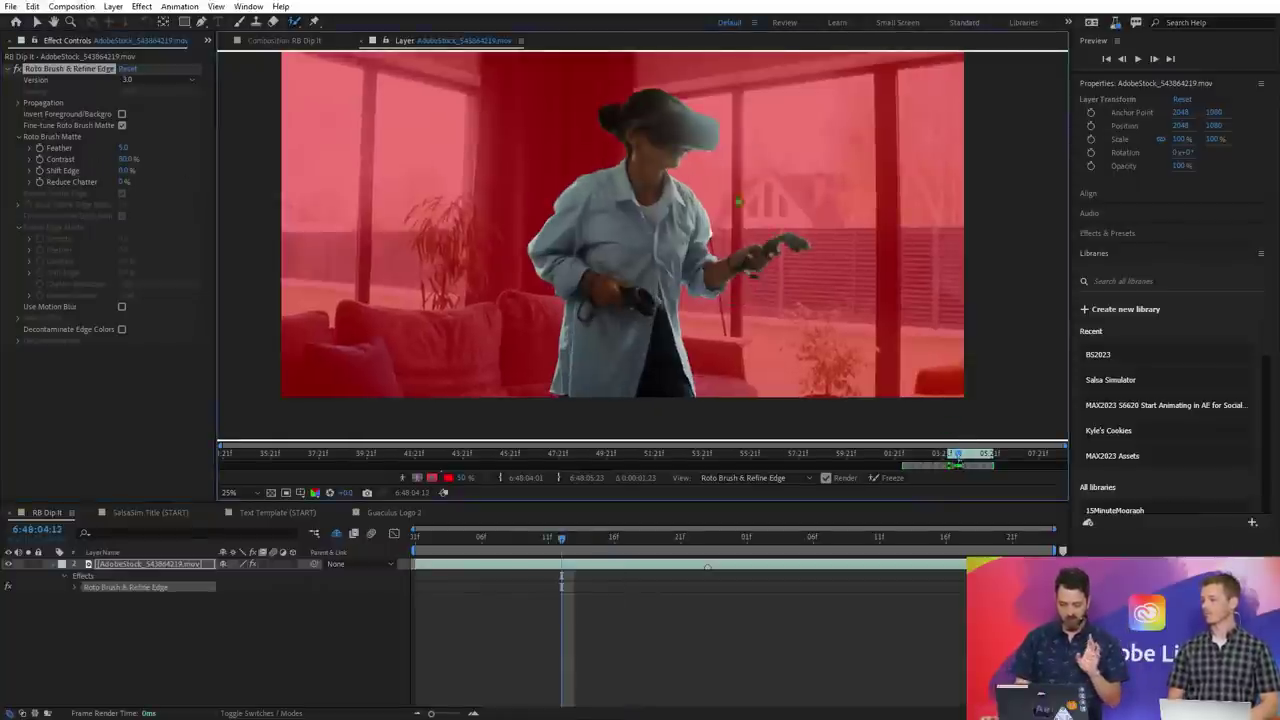
scroll(627, 133, "up", 1)
left_click_drag(634, 110, 631, 296)
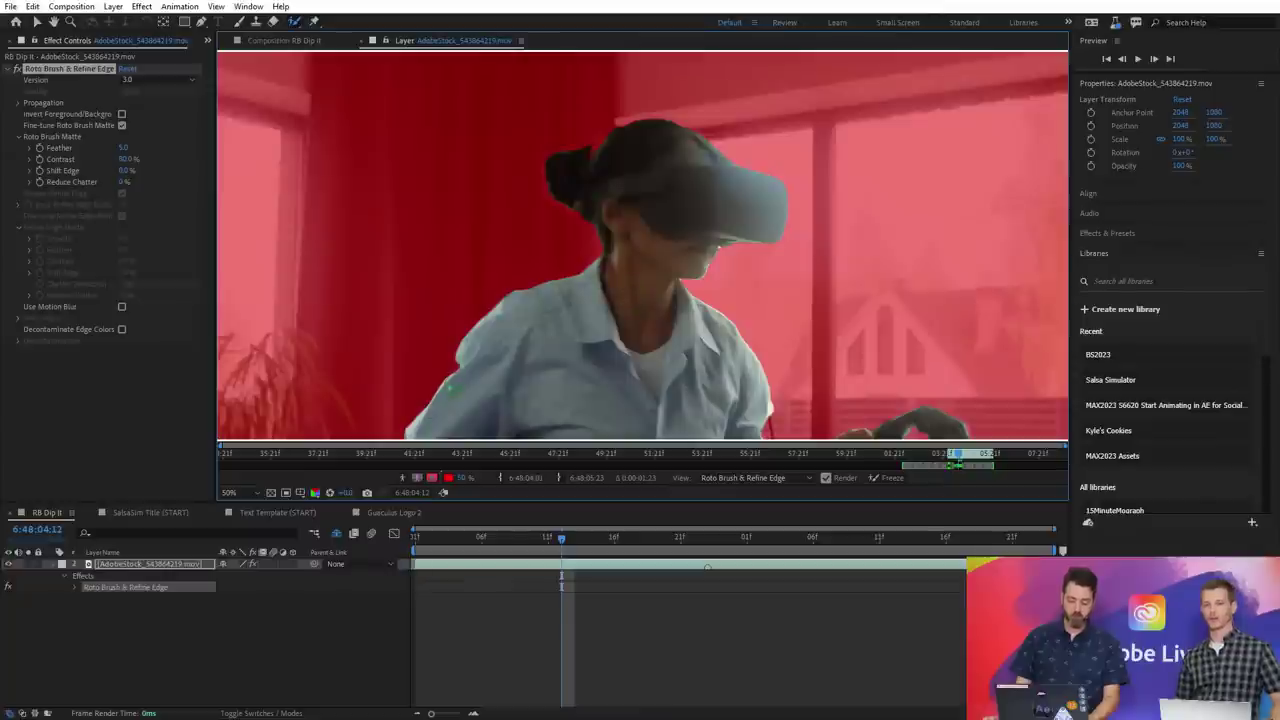
left_click(401, 476)
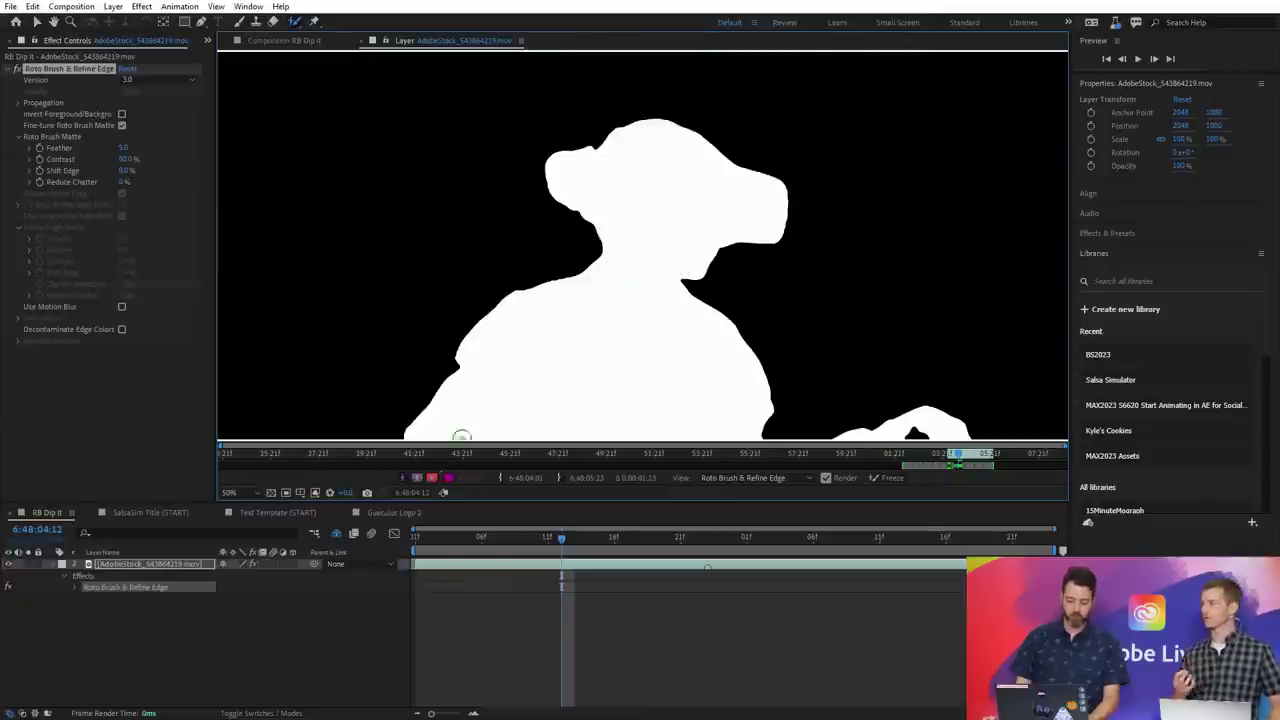
left_click(403, 475)
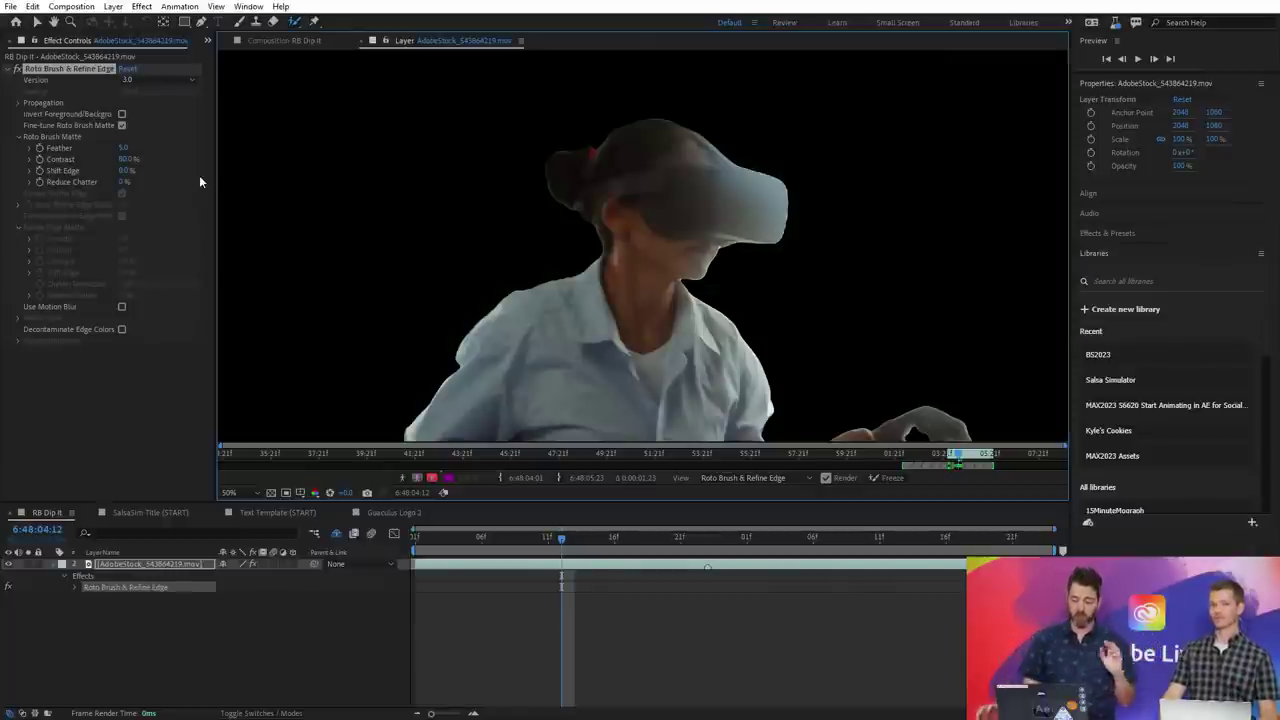
- Paint a Refine Edge stroke along the hair bun and nape at 6:48:04:12 and inspect it at 100% magnification
left_click(297, 22)
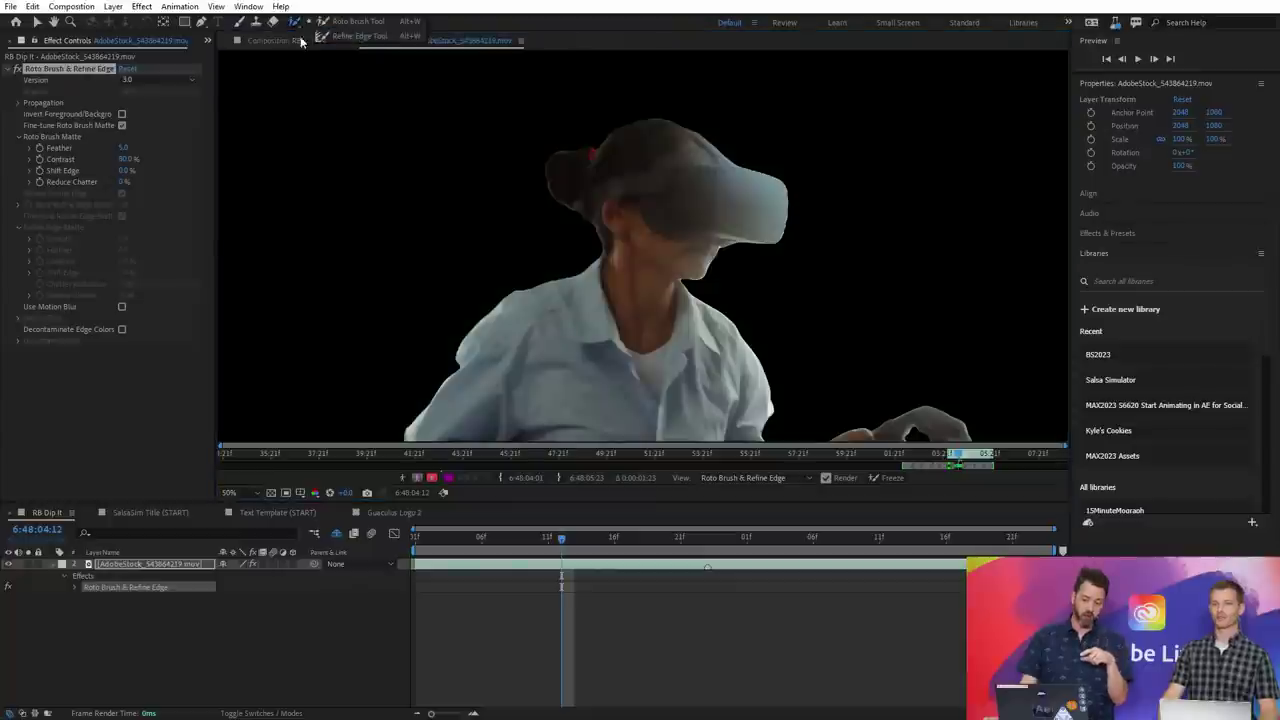
left_click(366, 38)
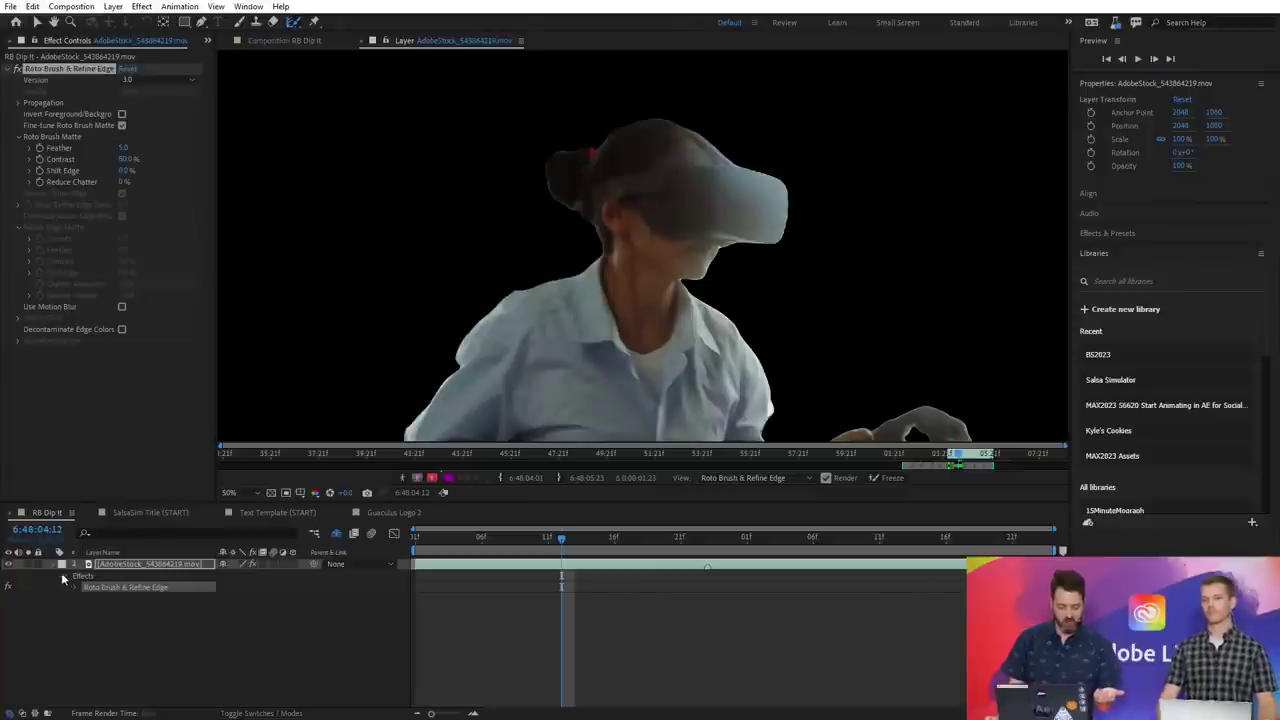
mouse_move(593, 150)
left_mouse_down()
mouse_move(543, 170)
mouse_move(556, 205)
mouse_move(606, 247)
left_mouse_up()
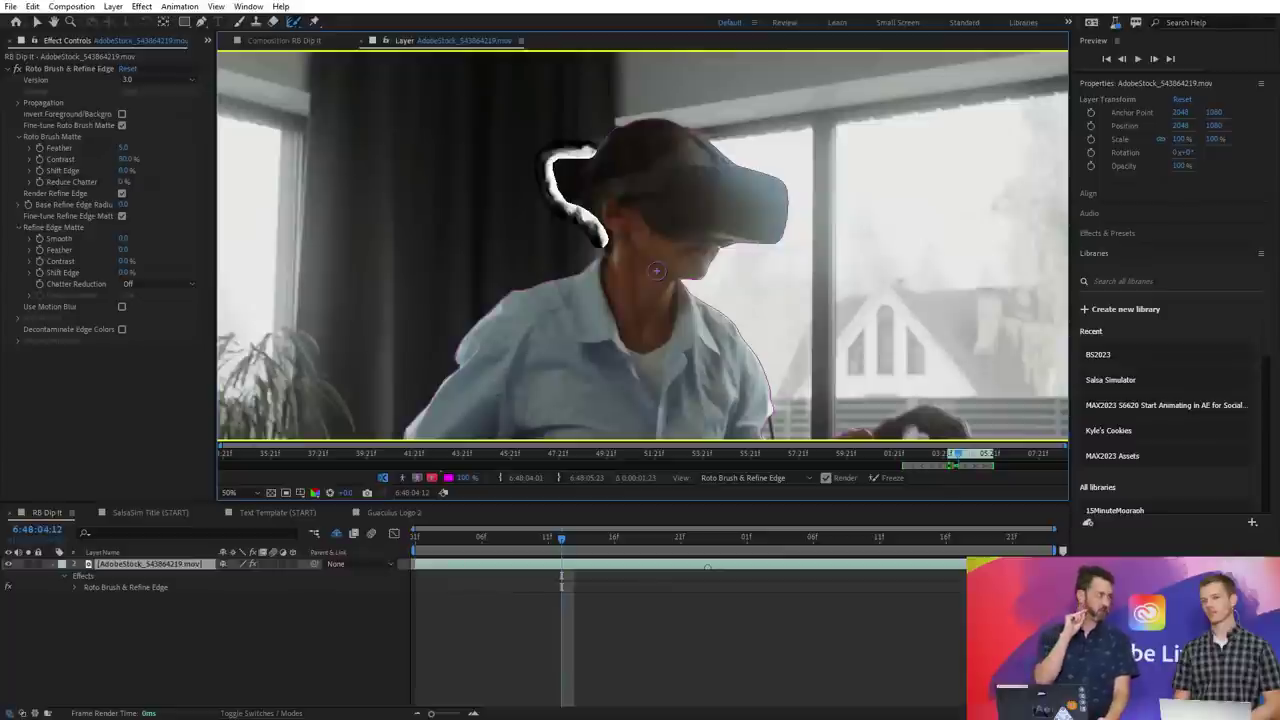
key("period")
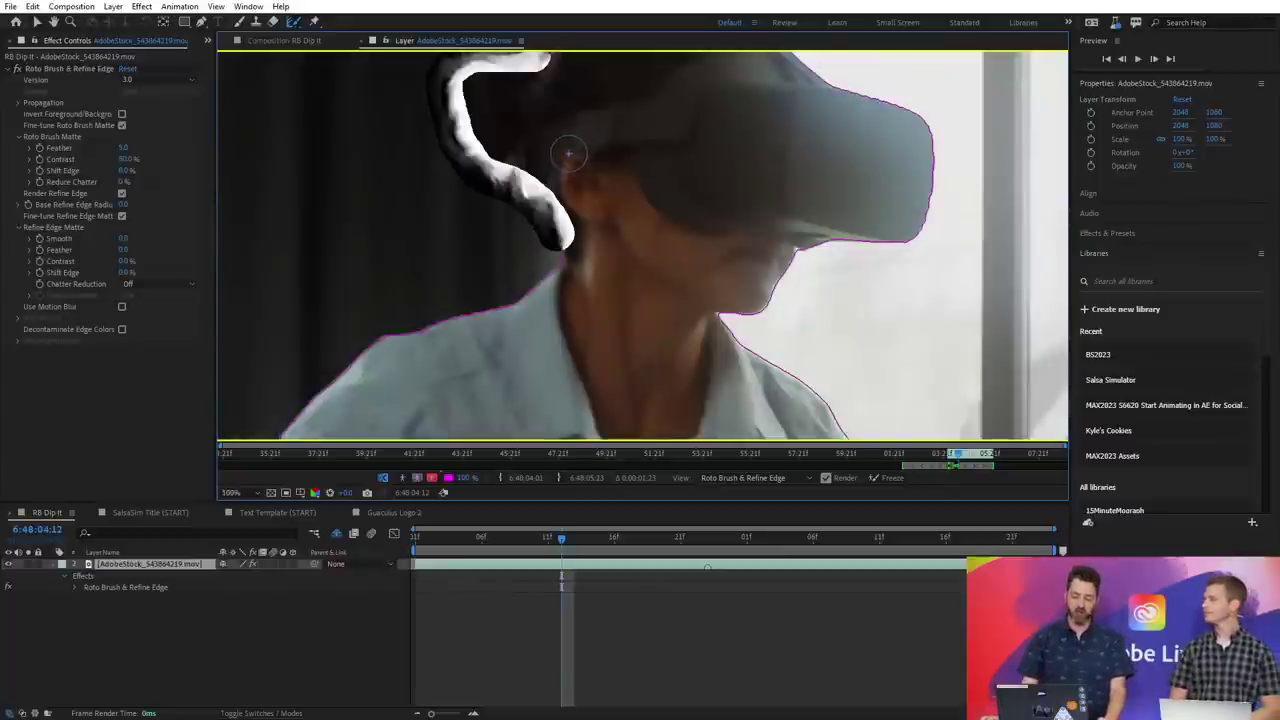
left_click_drag(566, 150, 600, 201)
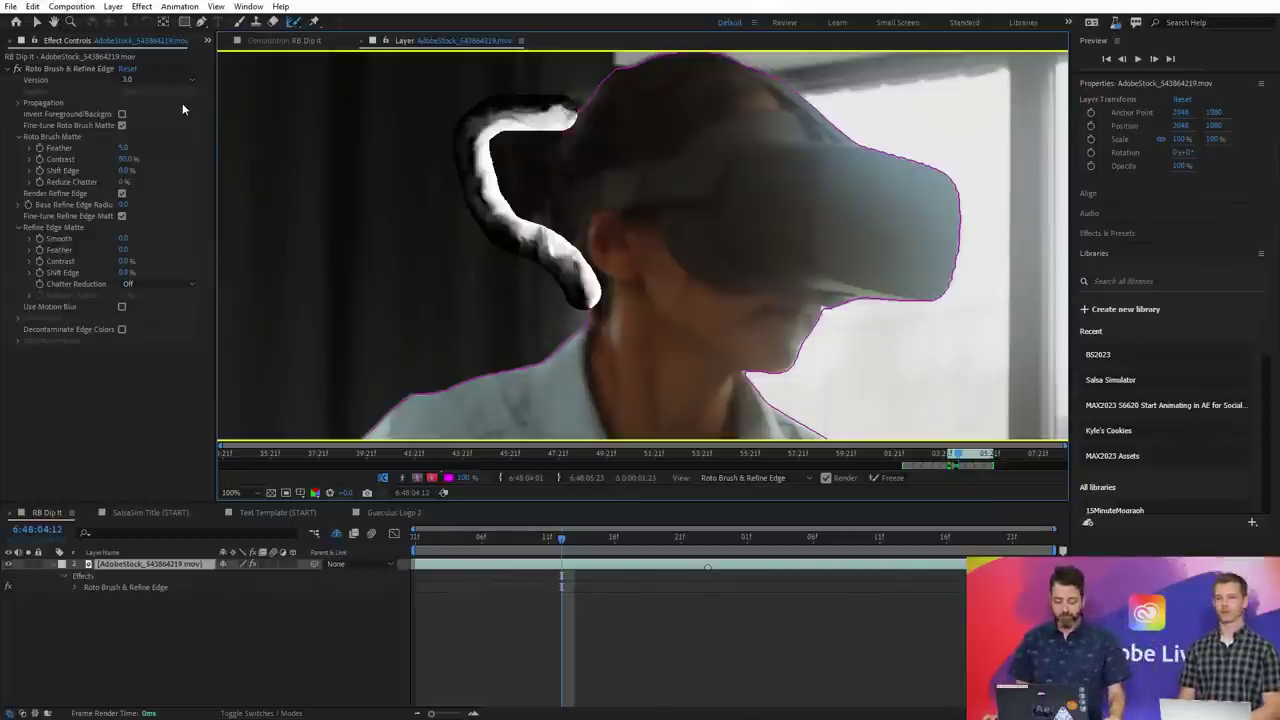
- Return to the project items, close the footage layer view and open the Dipit 1080 composition from the Shots folder
left_click(208, 41)
left_click(254, 57)
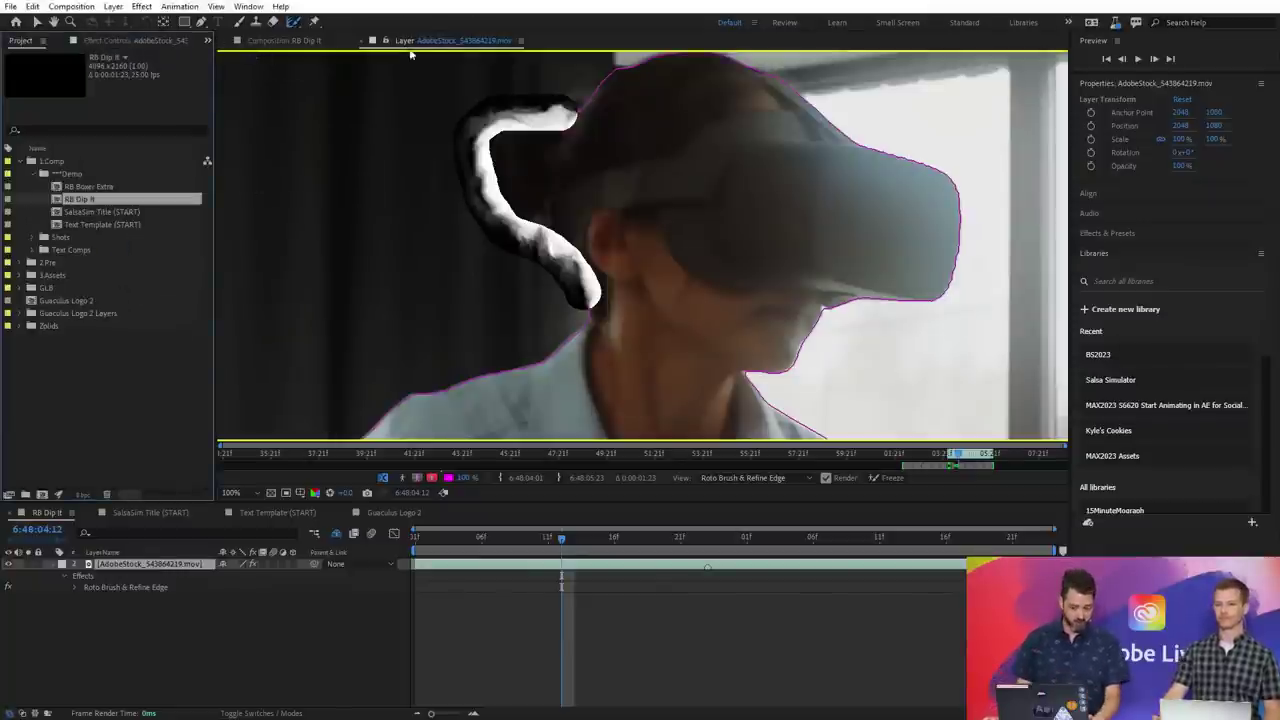
left_click(371, 41)
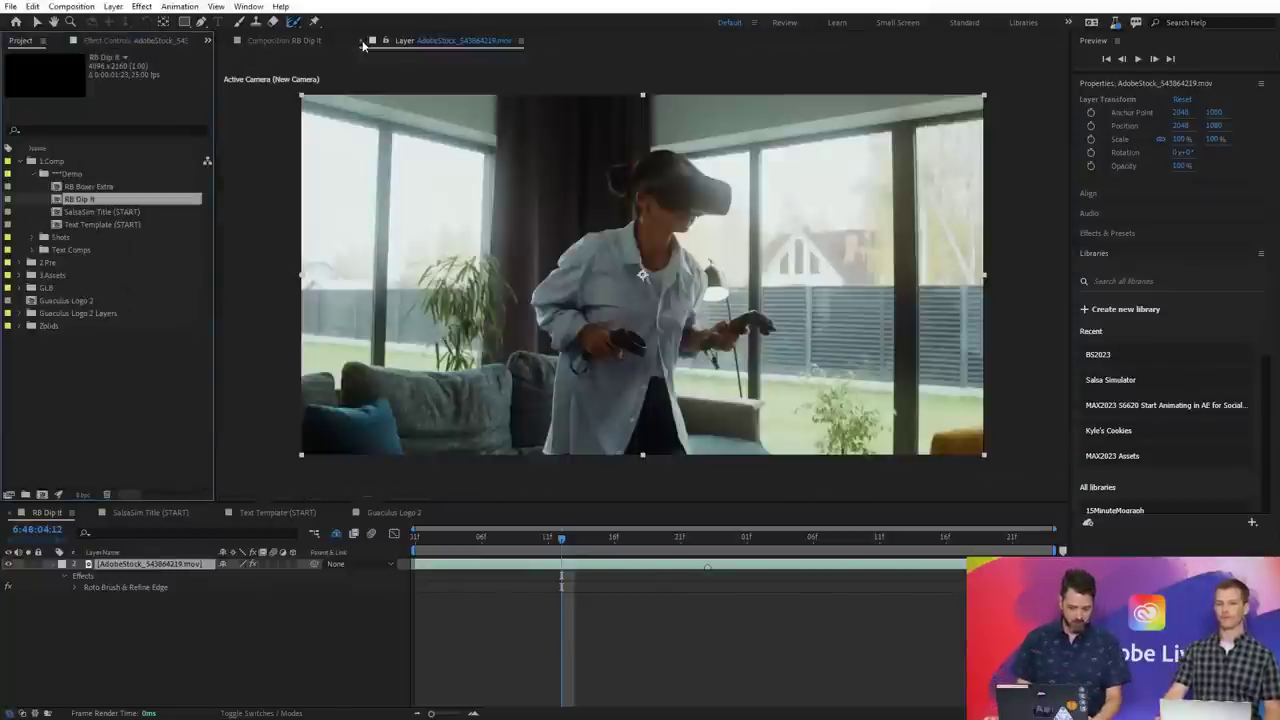
left_click(30, 237)
double_click(78, 251)
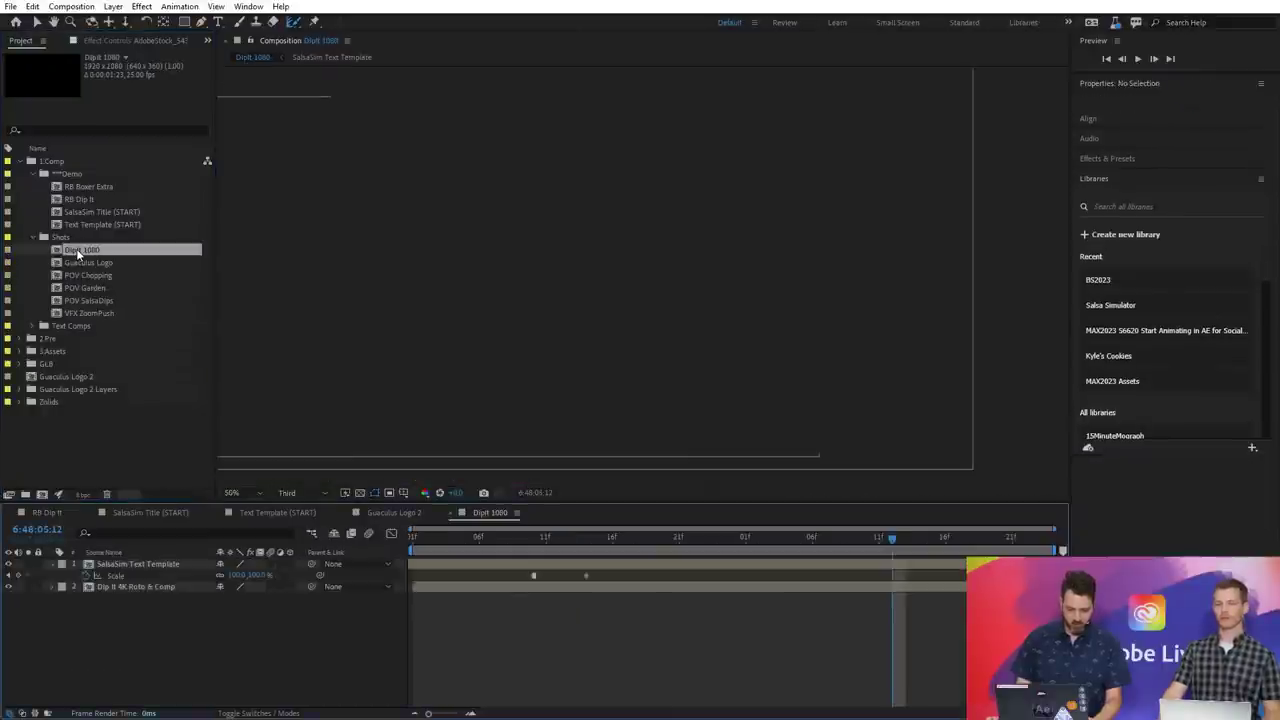
double_click(174, 588)
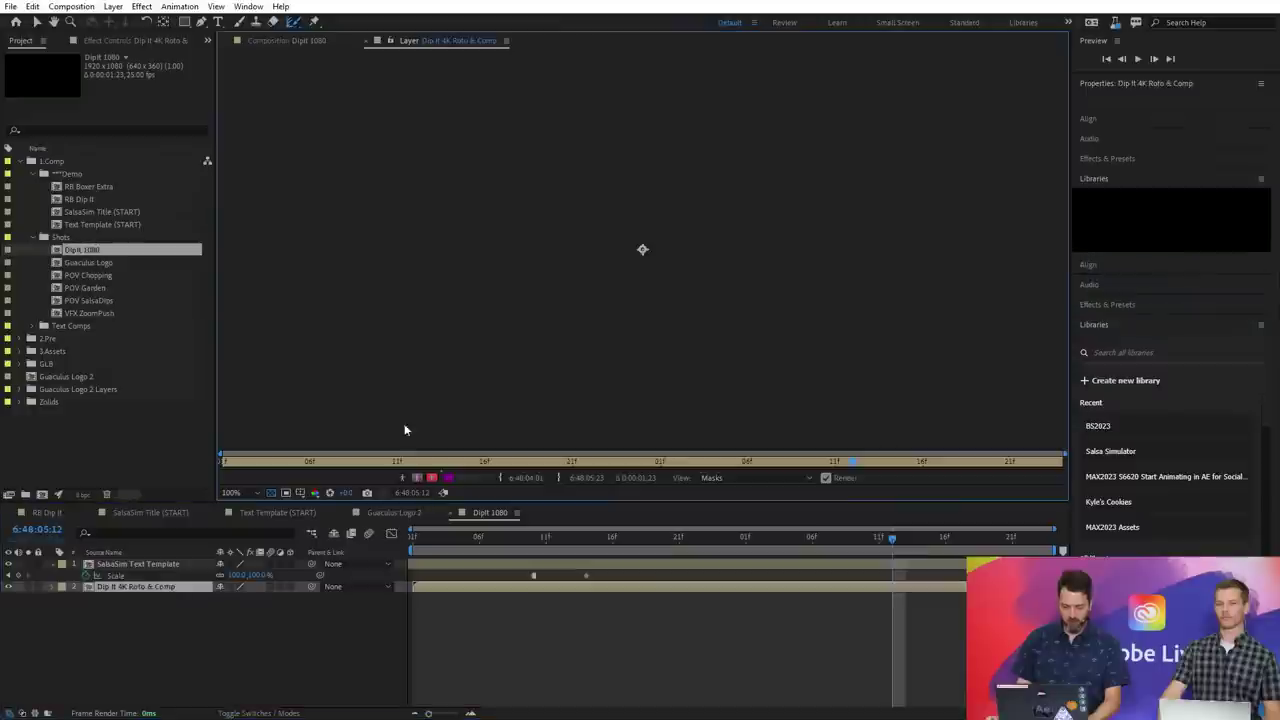
left_click(288, 40)
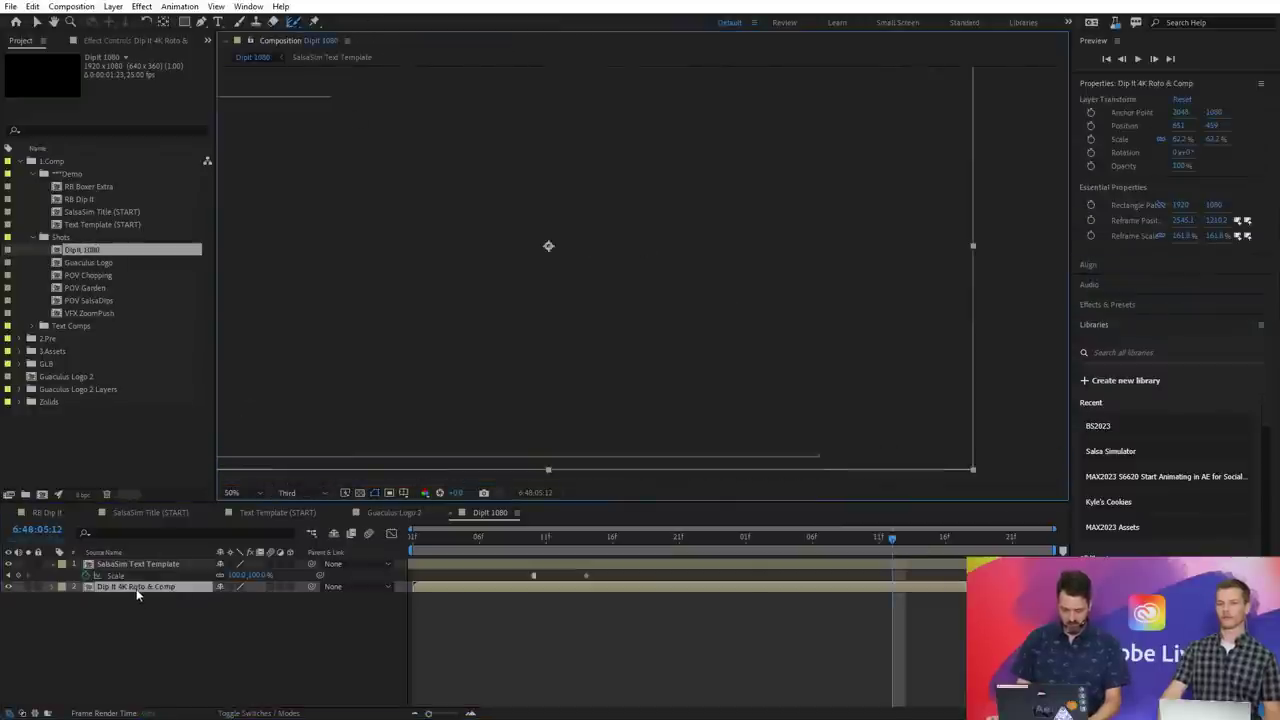
key("ctrl+a")
key("Delete")
key("ctrl+z")
- Open the nested Dip It 4K Roto & Comp composition, close the other timelines and show the whole frame at 25%
double_click(174, 586)
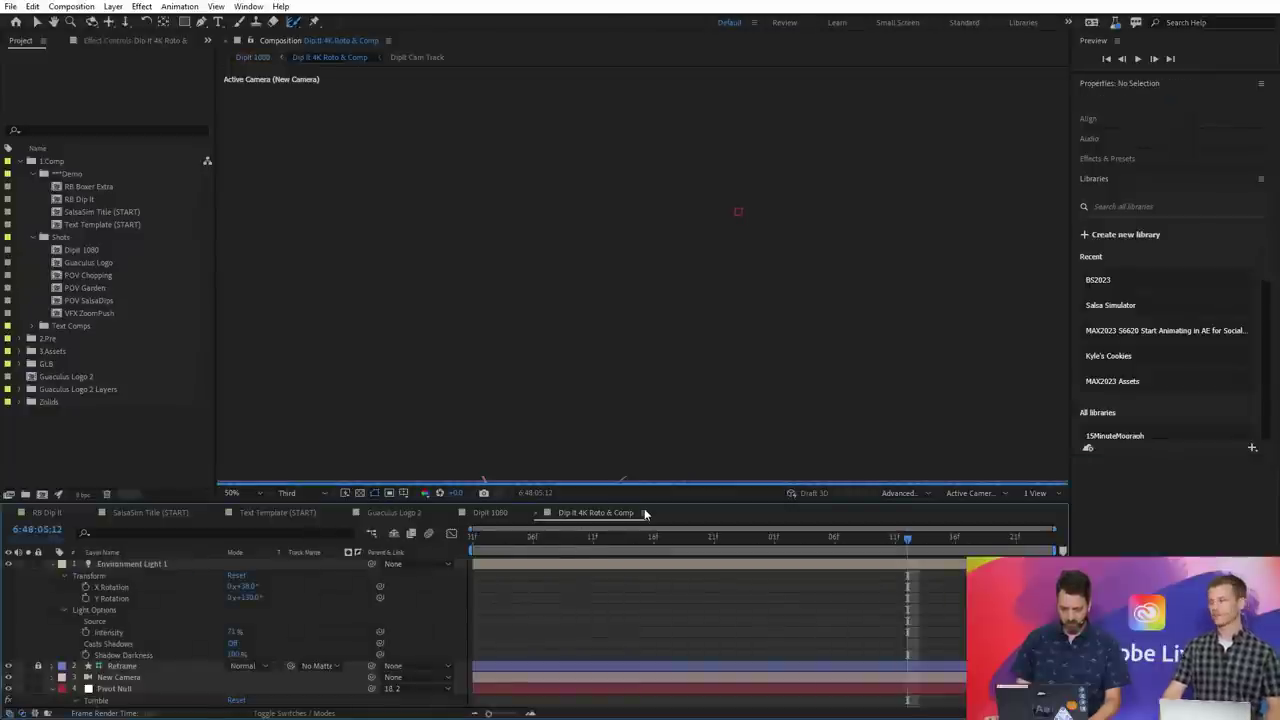
left_click(645, 513)
left_click(749, 230)
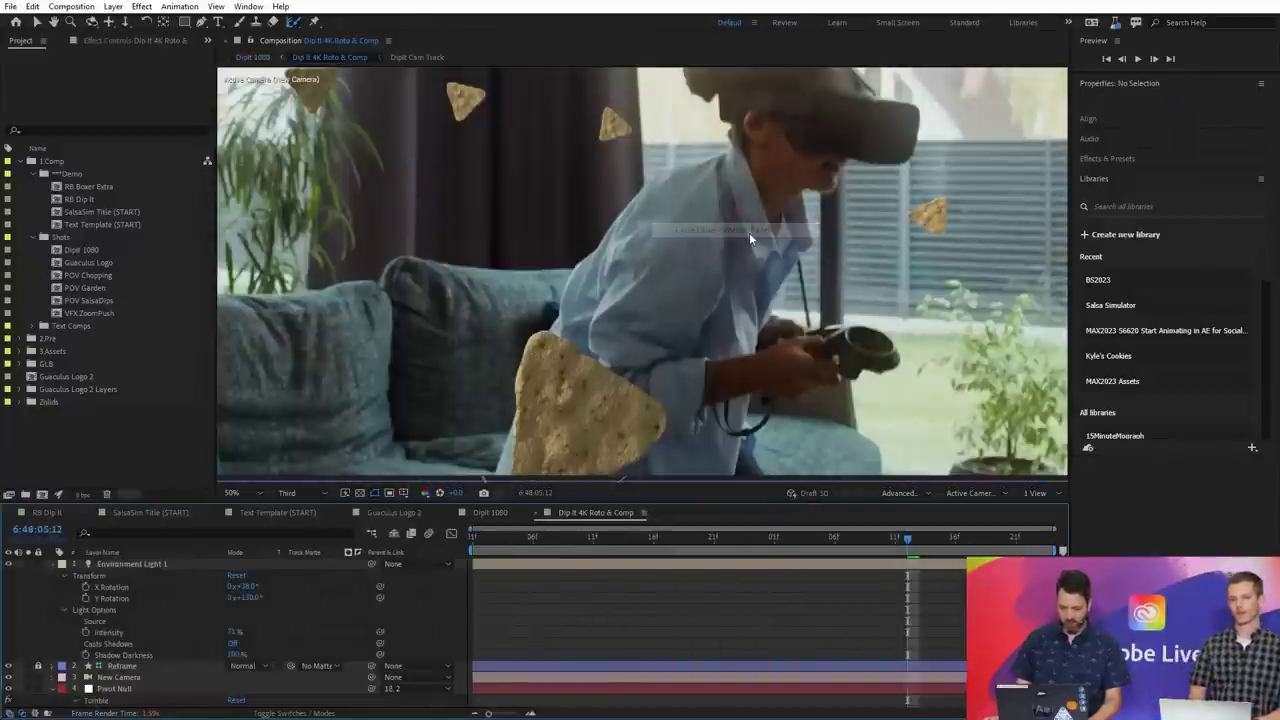
scroll(722, 289, "down", 2)
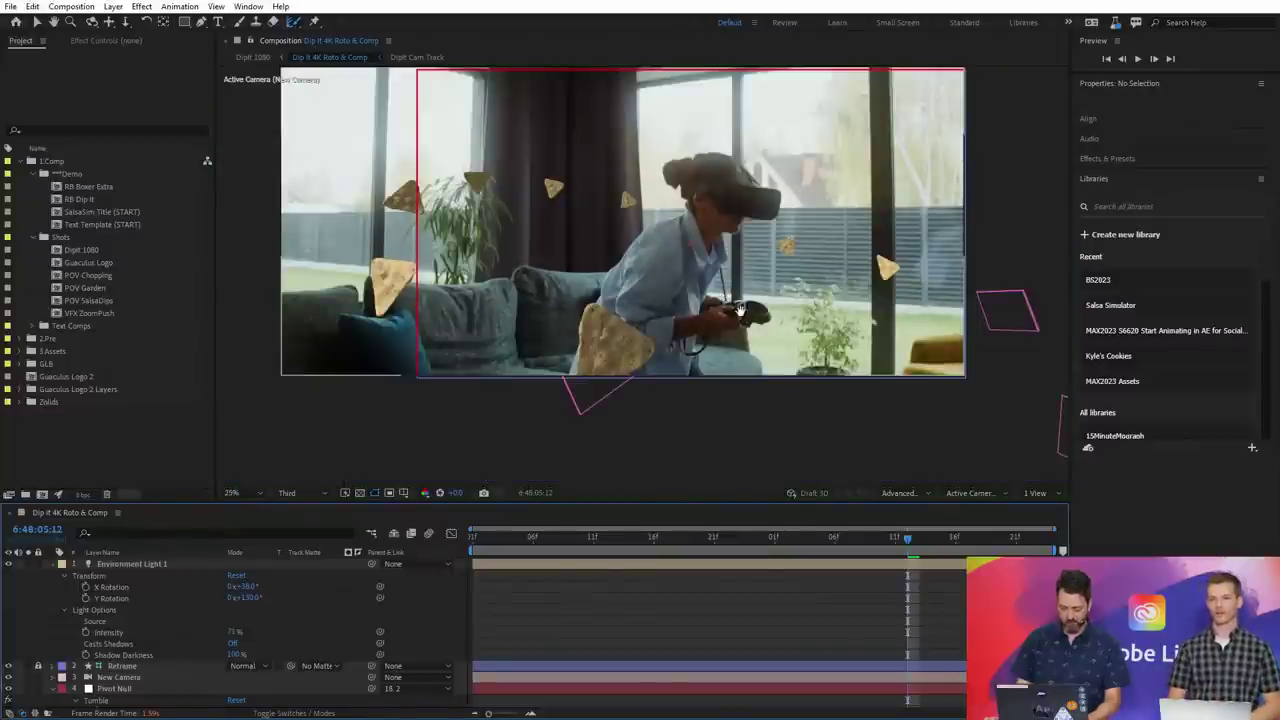
left_click_drag(742, 316, 740, 398)
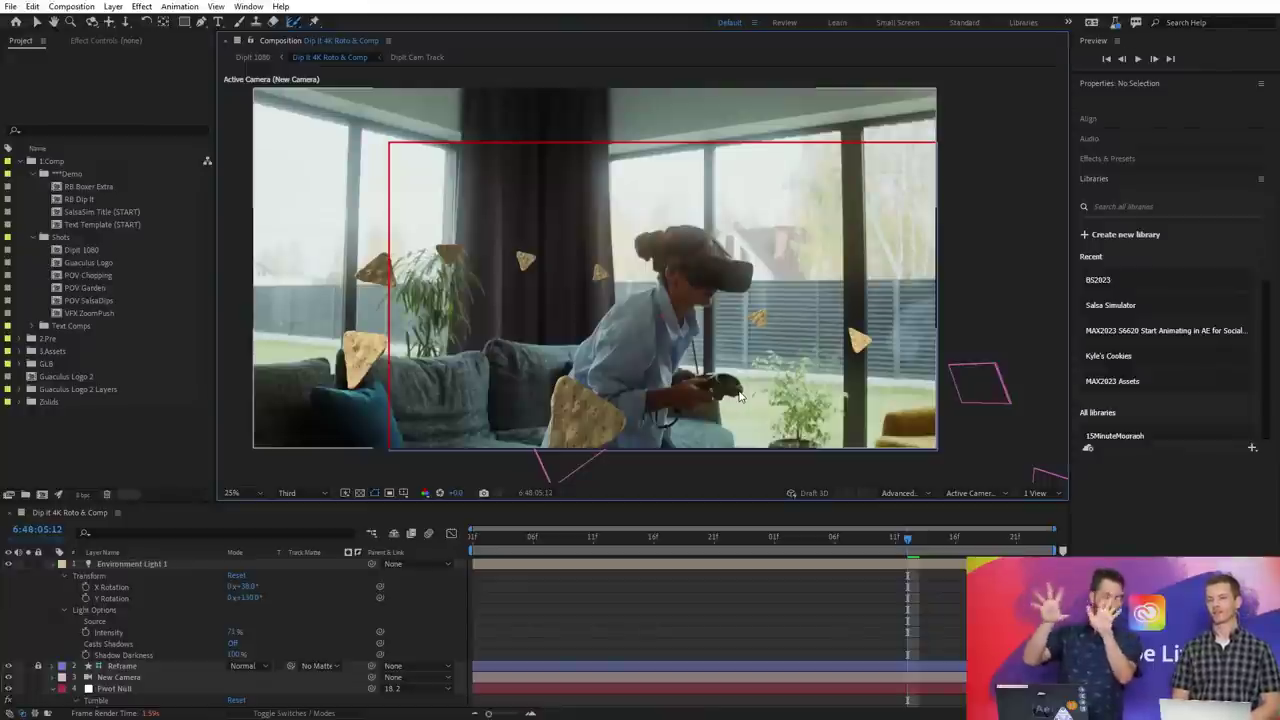
- Collapse the properties of all layers and solo the Roto and Plate layers
left_click(53, 564)
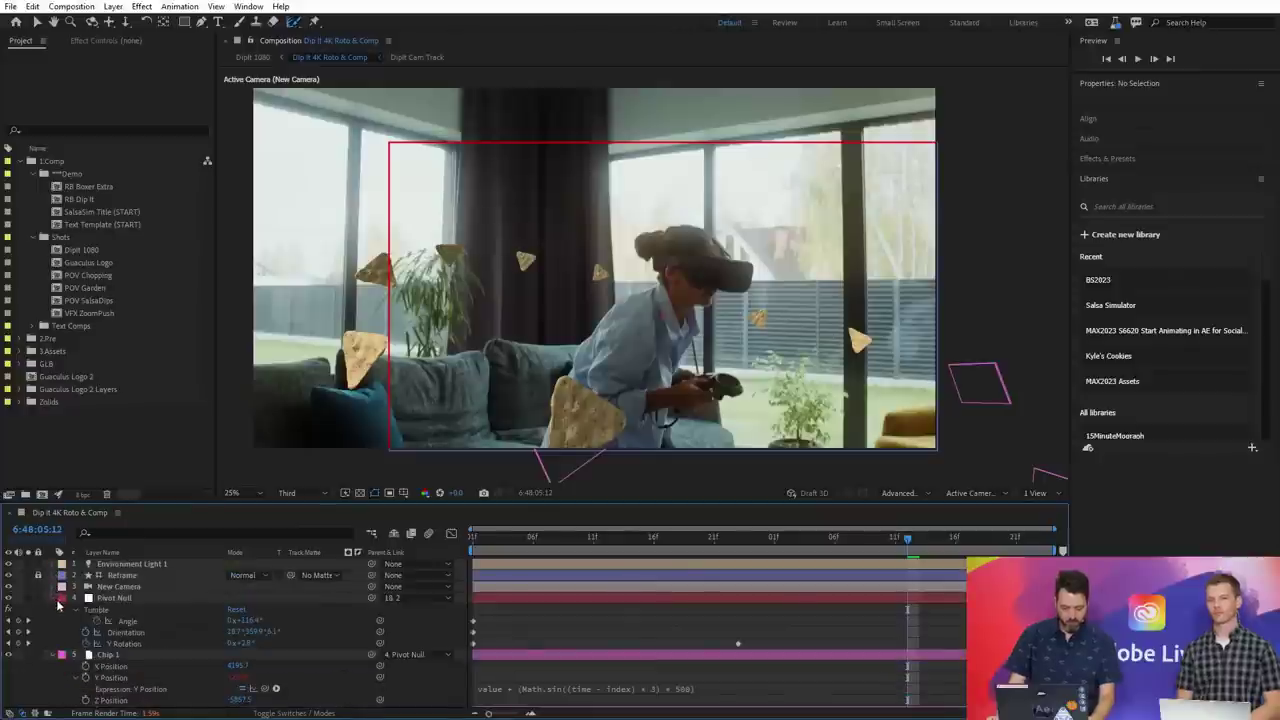
left_click(113, 598)
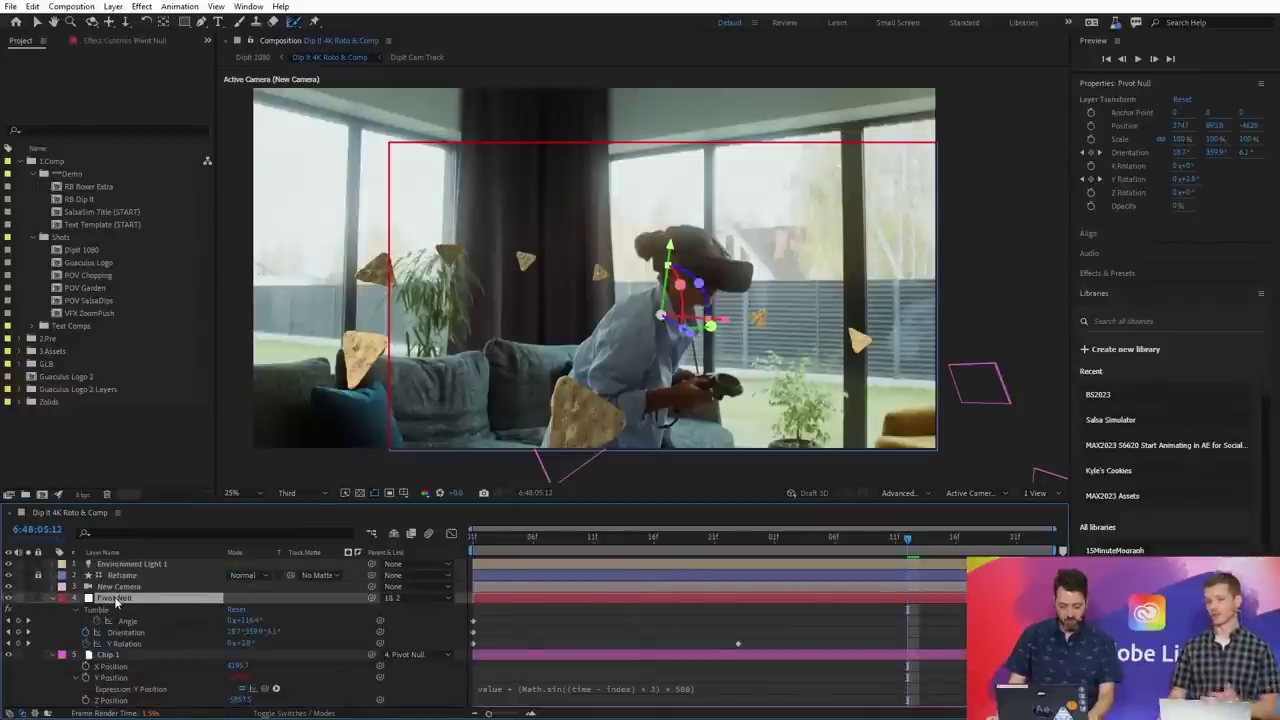
left_click(57, 600)
key("ctrl+a")
key("ctrl+shift+a")
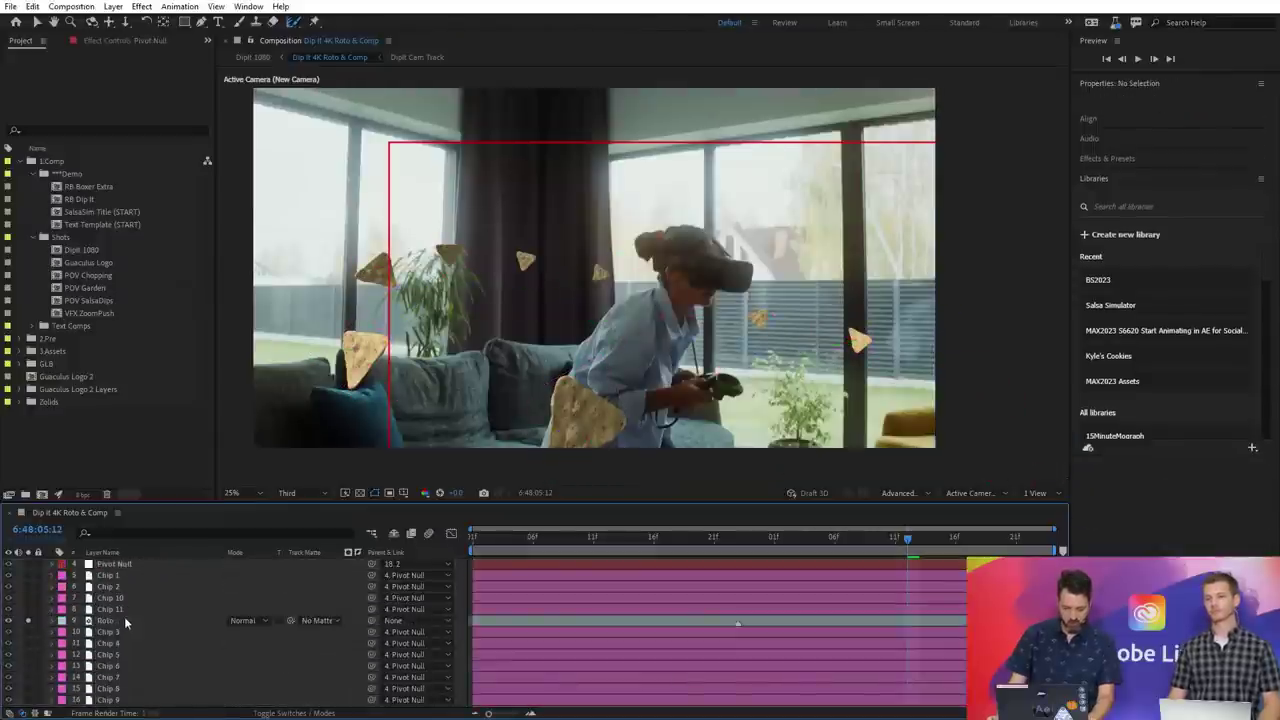
scroll(124, 616, "down", 4)
left_click(34, 691)
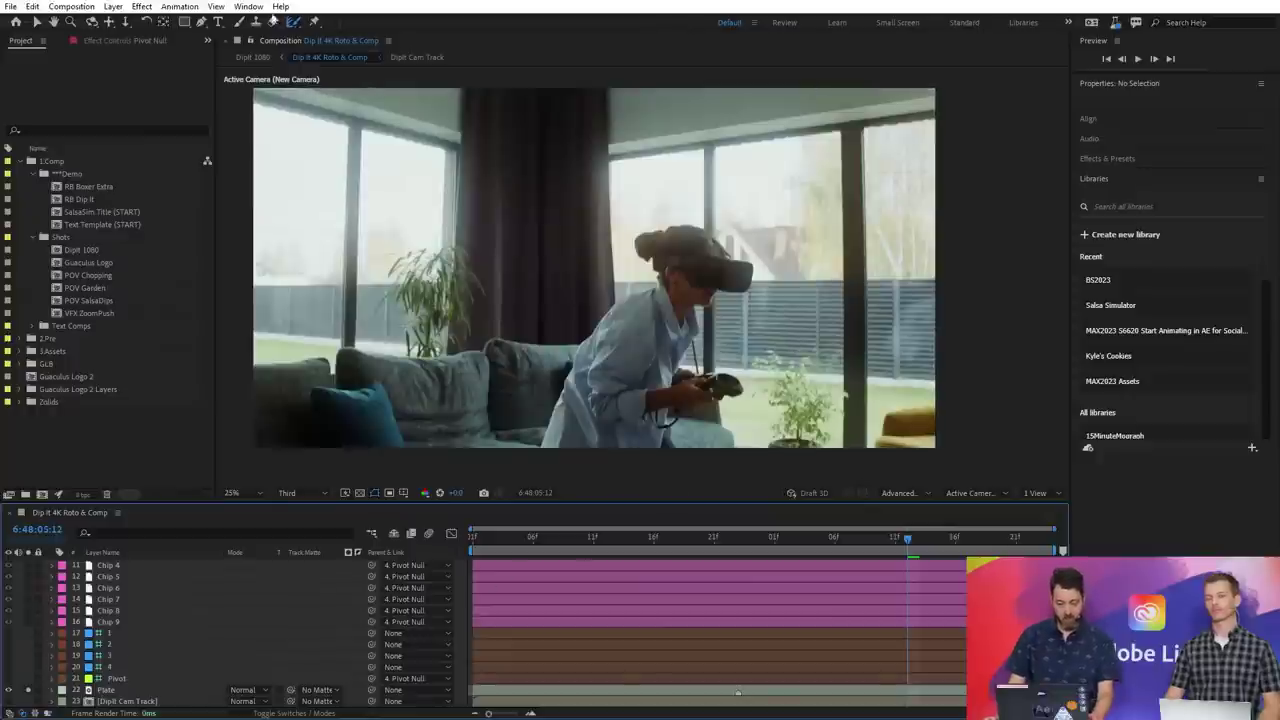
- Add a text layer reading "stuff" over the footage and set its font size to 1026 px
left_click(218, 21)
left_click(499, 356)
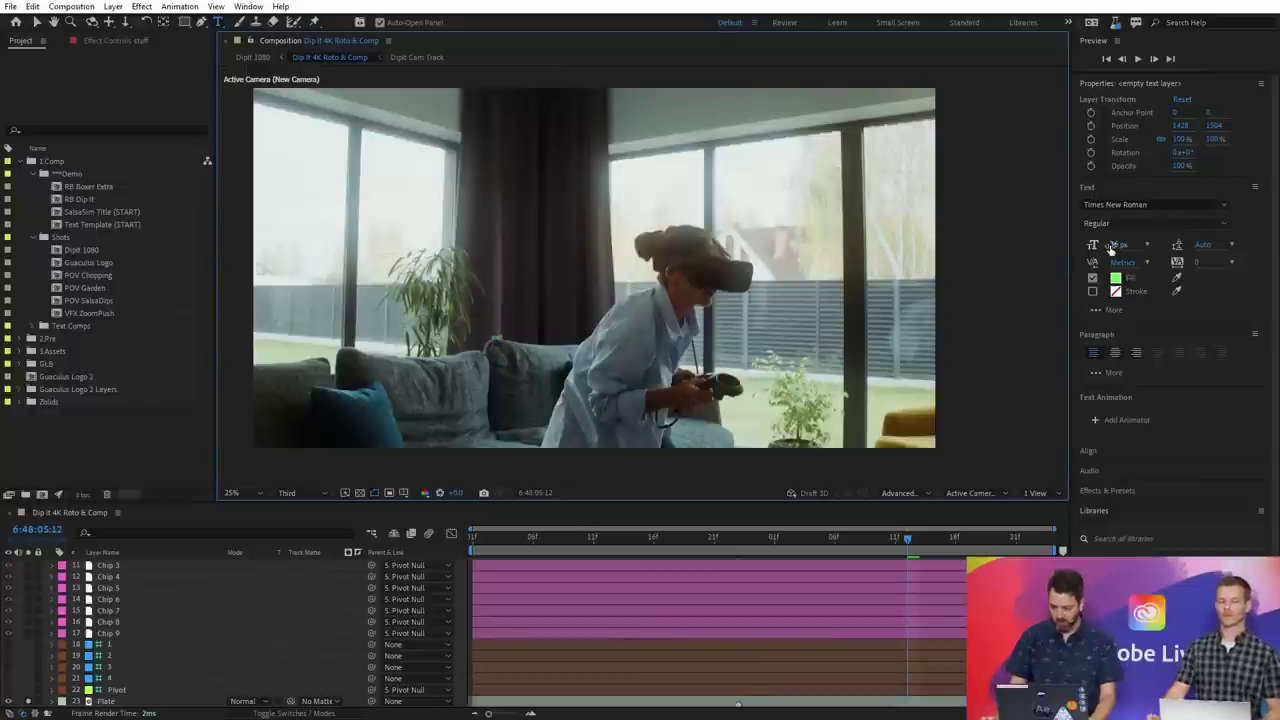
left_click_drag(1122, 245, 1133, 247)
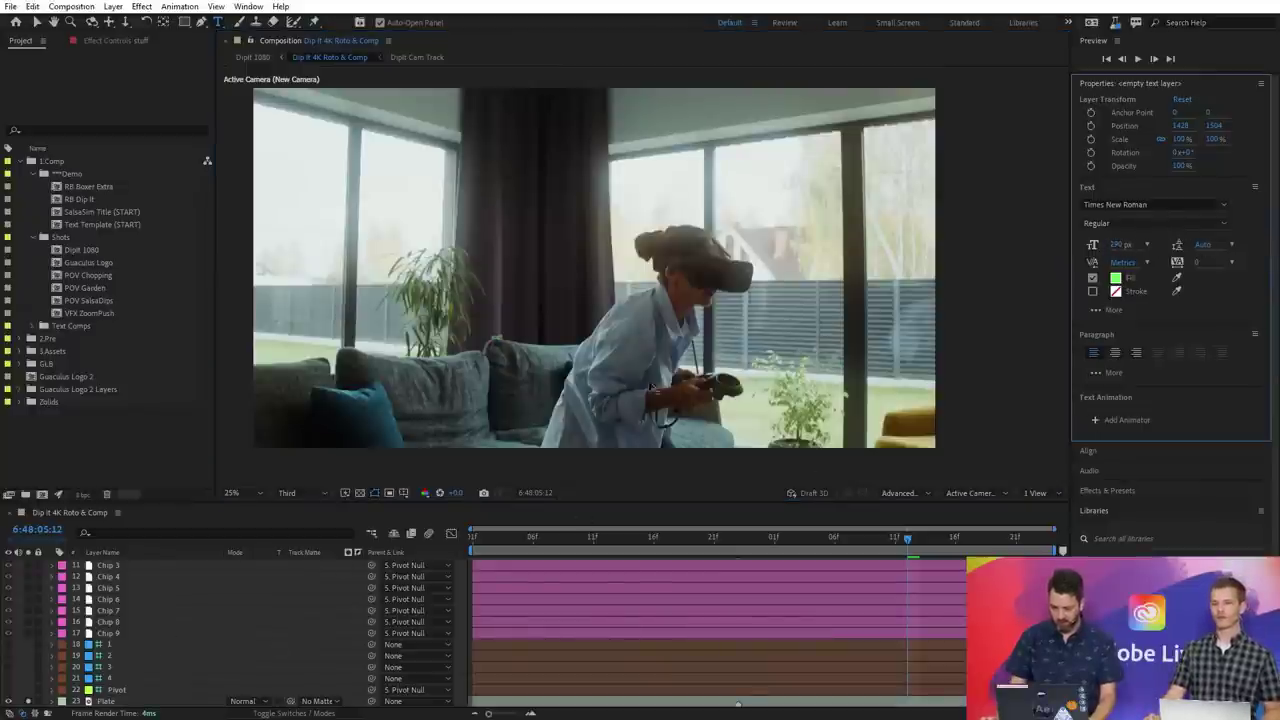
scroll(180, 600, "up", 5)
left_click(177, 568)
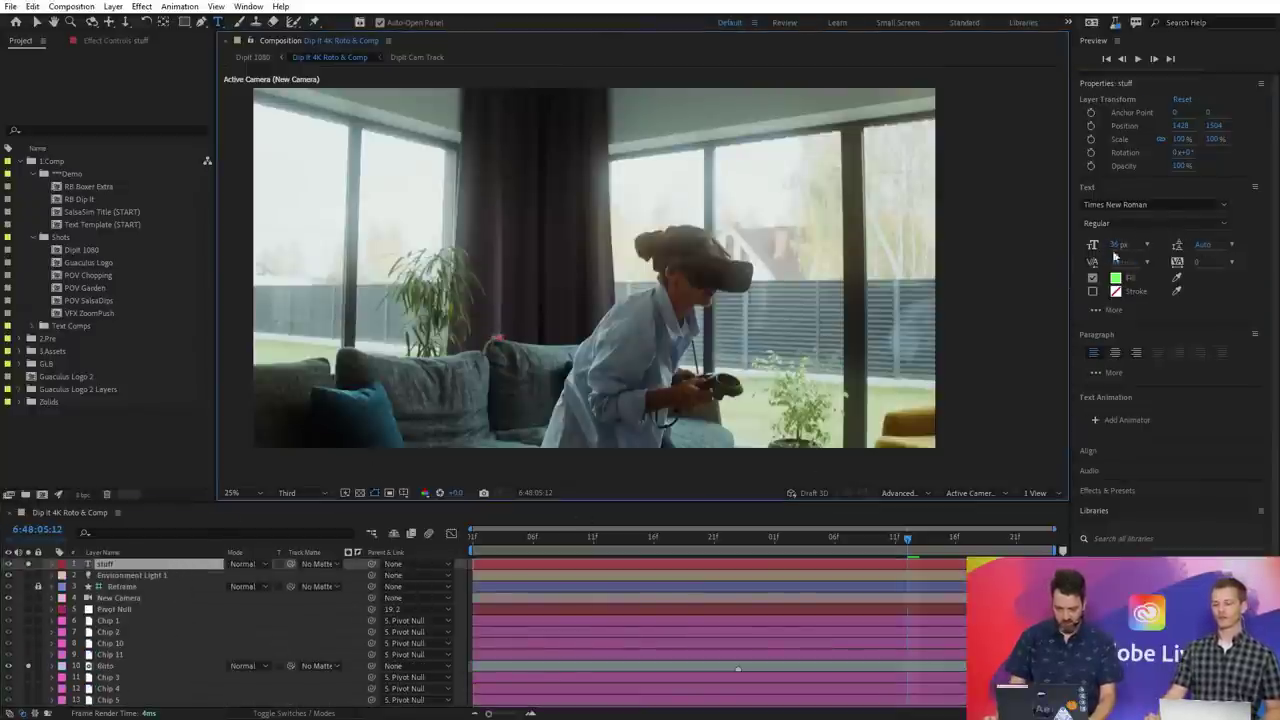
left_click_drag(1121, 245, 1205, 242)
- Place the stuff text layer directly beneath the Roto layer and check the composite at 6:48:04:08
left_click(132, 575)
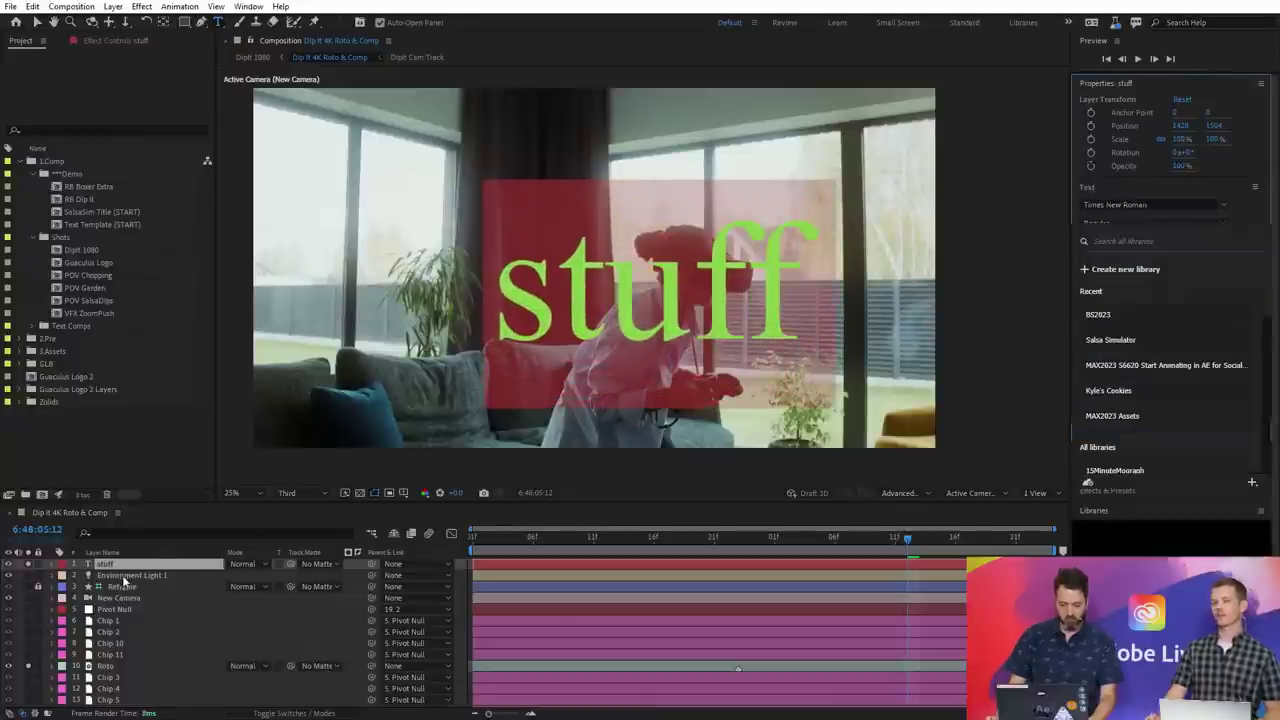
left_click_drag(105, 564, 123, 668)
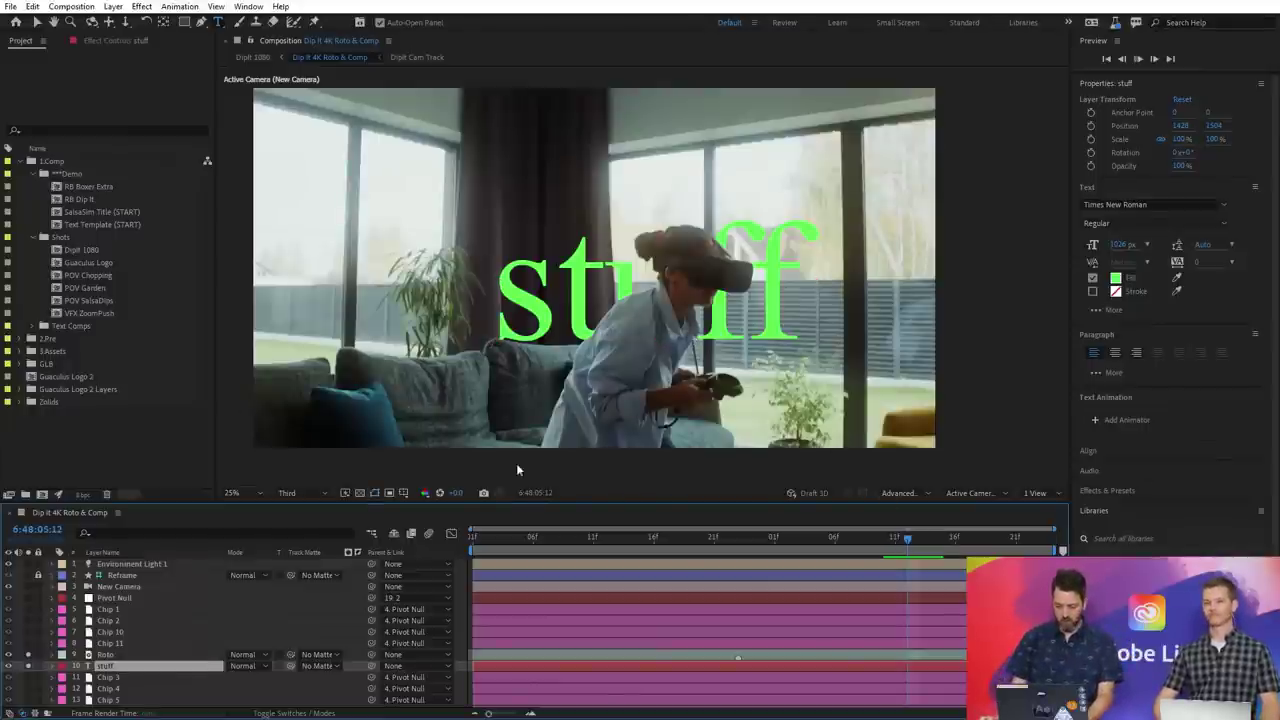
left_click(486, 538)
left_click(557, 540)
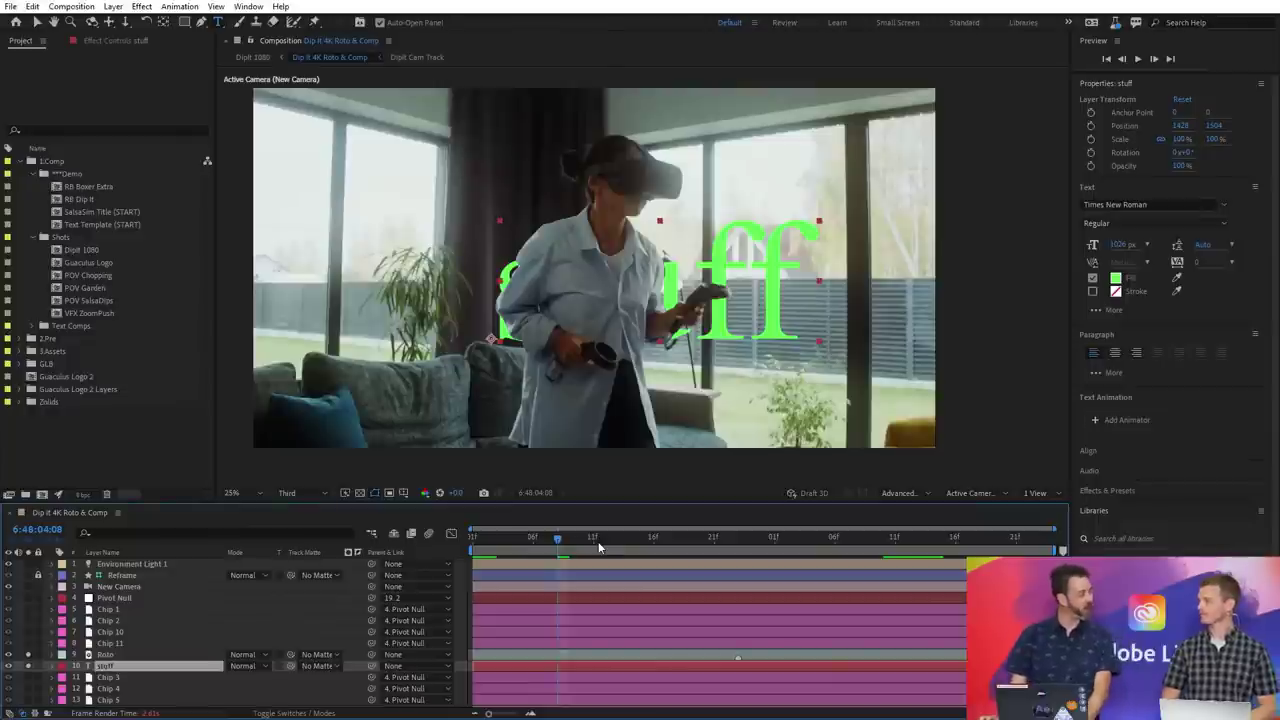
- Turn off solo on the stuff and Plate layers so that only the Roto layer is displayed
scroll(125, 630, "down", 2)
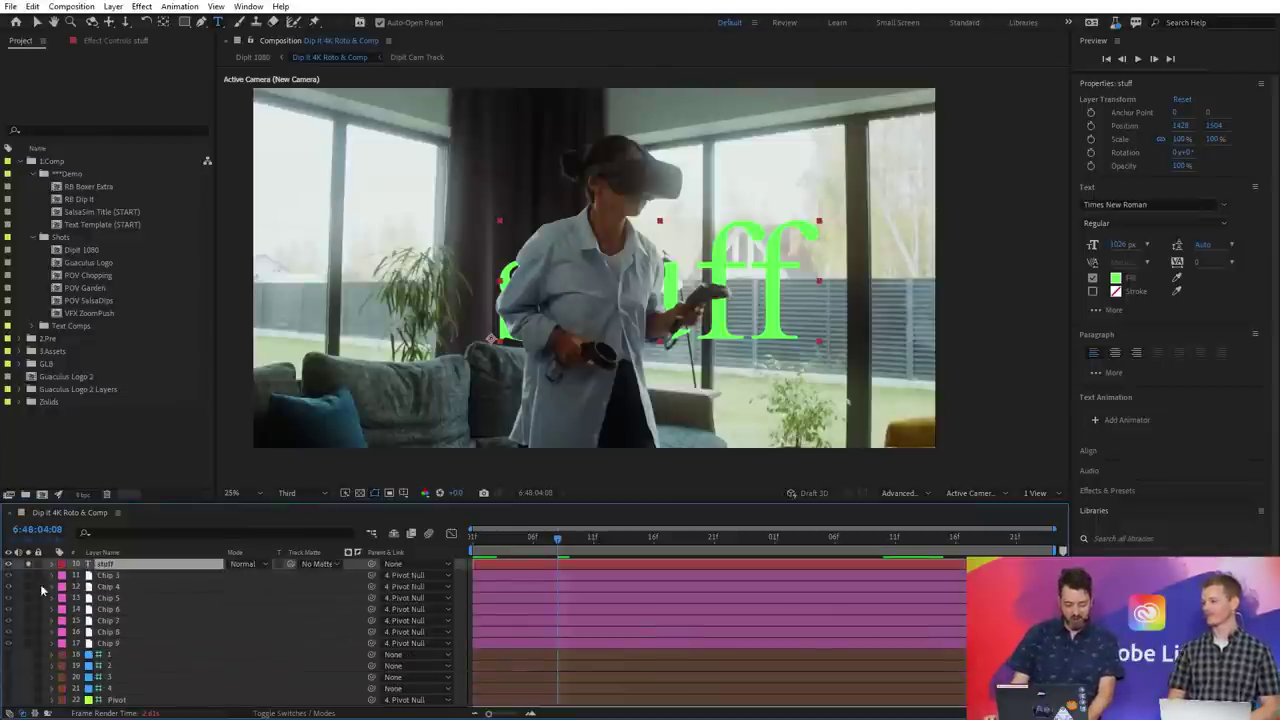
left_click(8, 597)
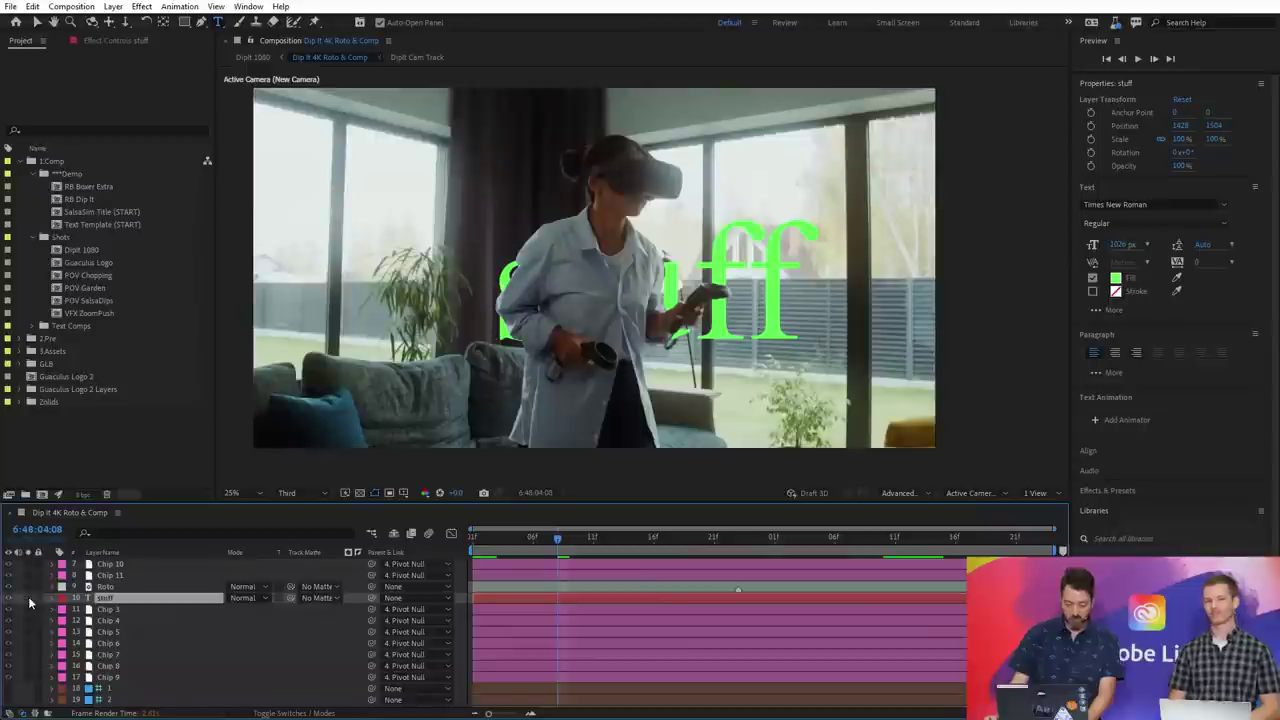
scroll(143, 612, "down", 2)
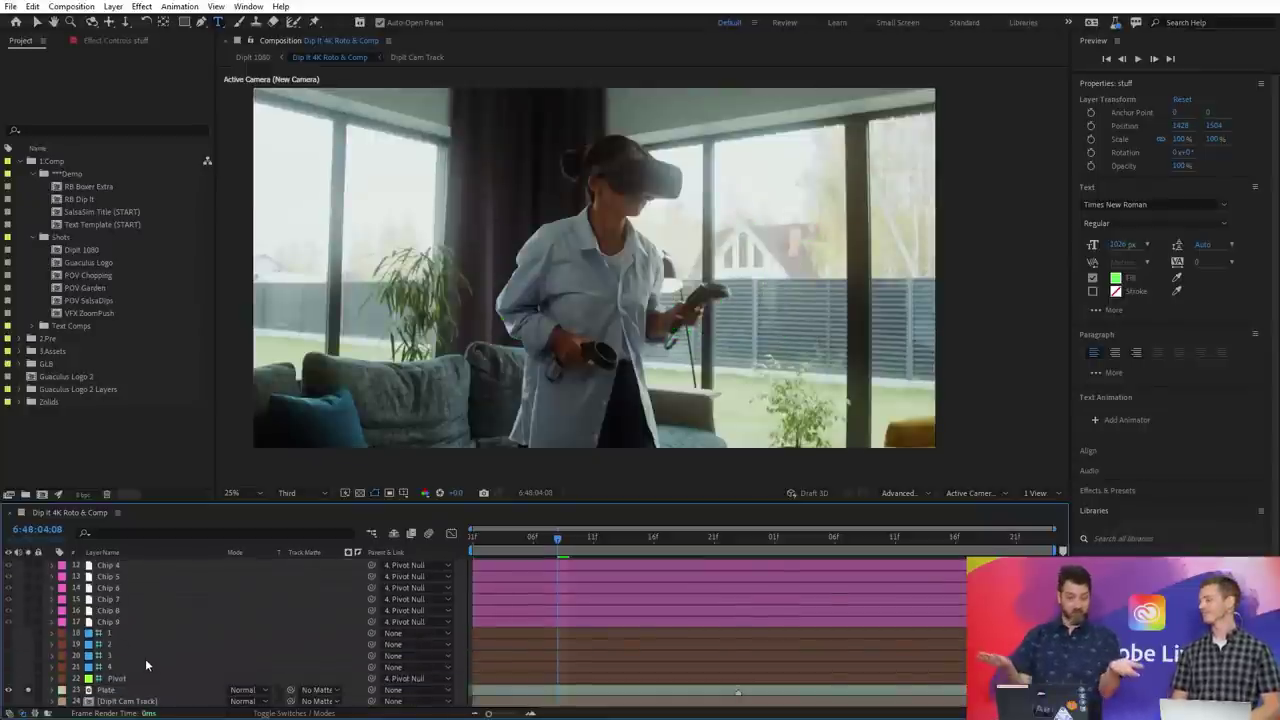
scroll(134, 567, "up", 4)
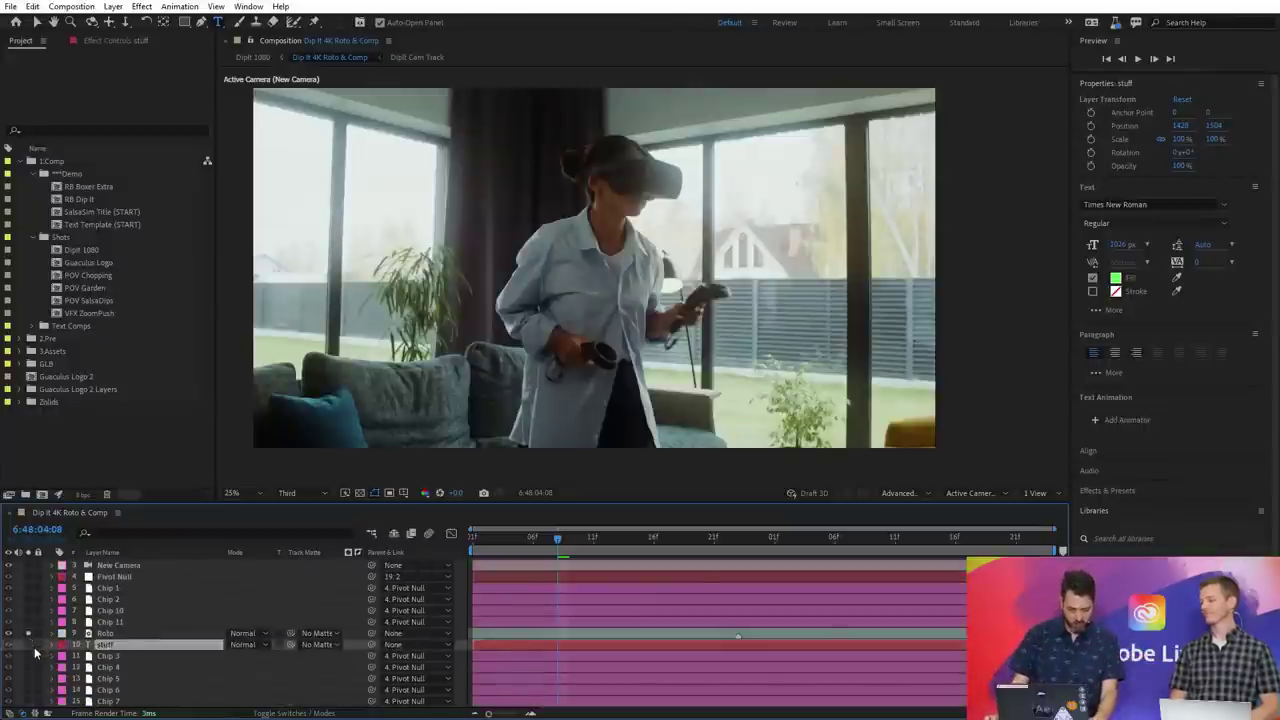
scroll(32, 646, "down", 4)
left_click(9, 690)
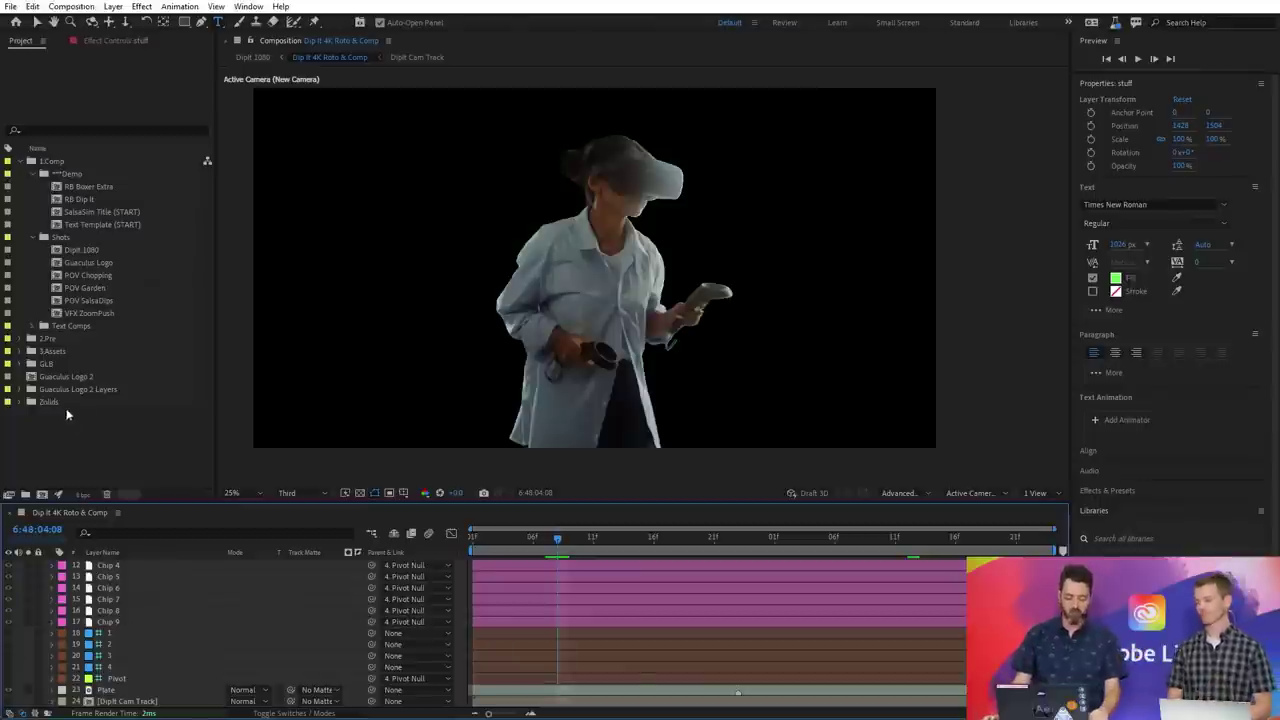
- Solo the stuff text layer and the Plate layer again to restore the full composite
scroll(150, 610, "up", 1)
scroll(150, 615, "up", 1)
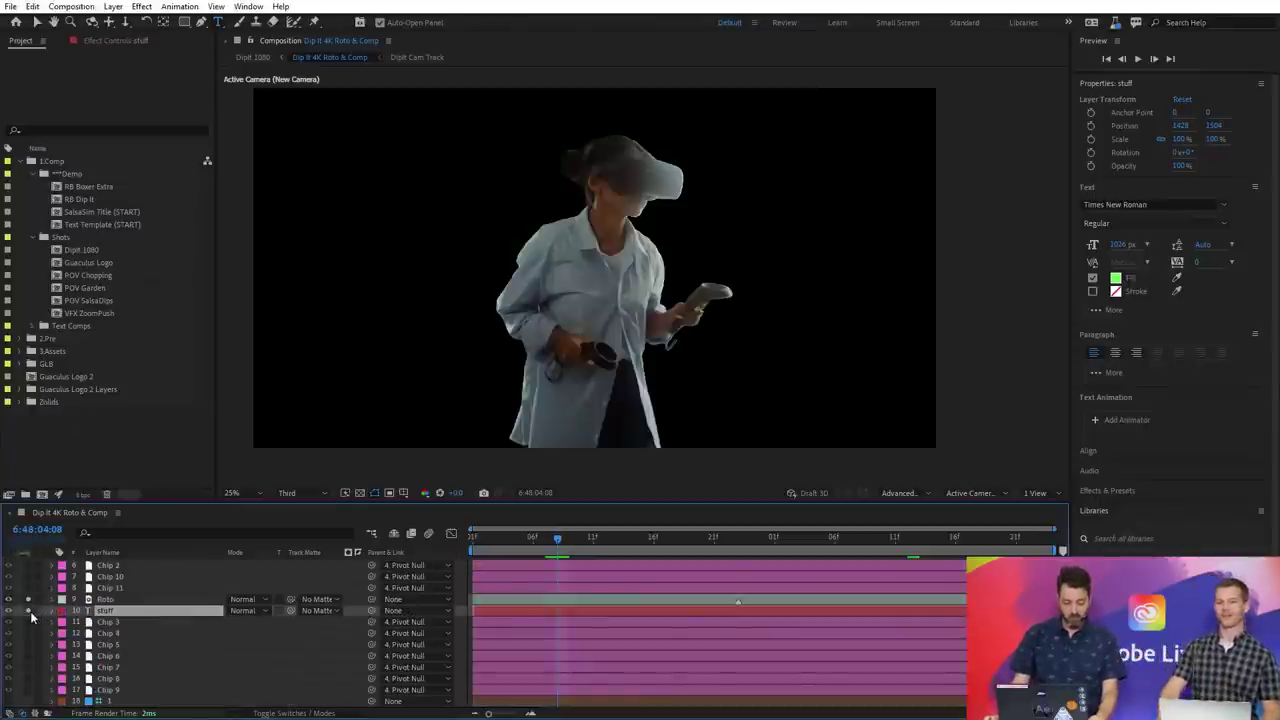
left_click(28, 610)
scroll(63, 600, "down", 2)
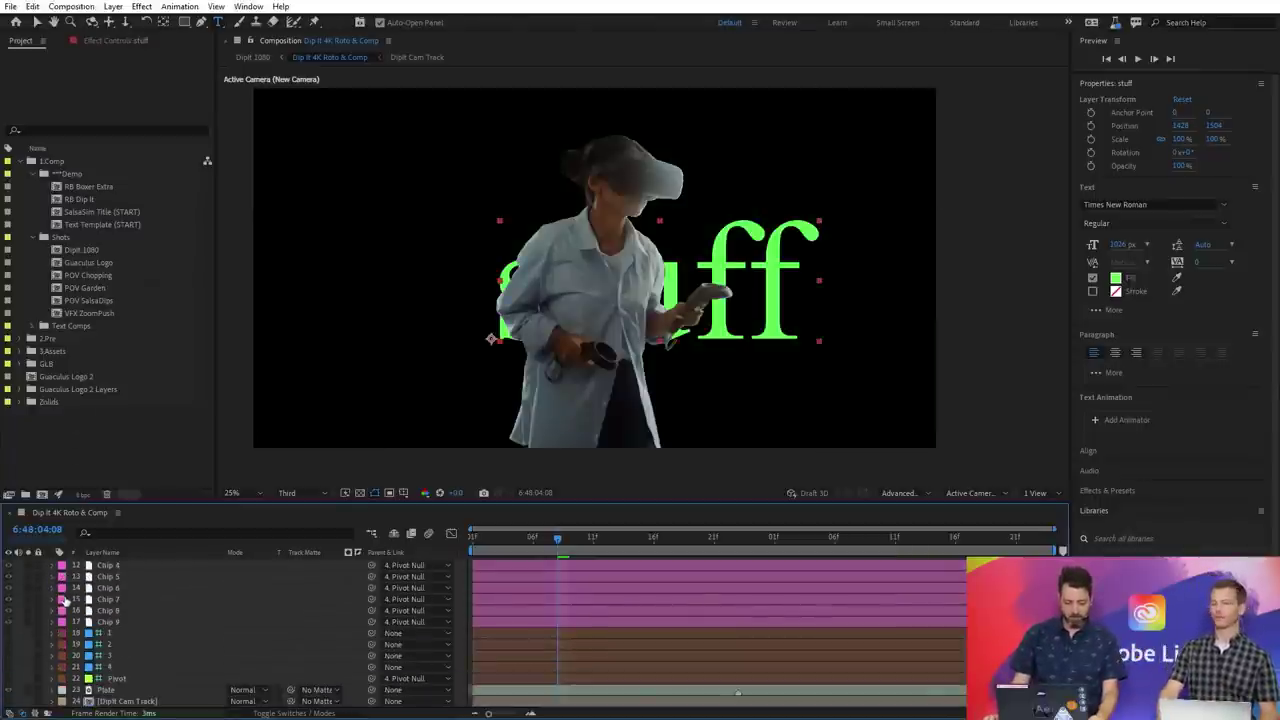
left_click(28, 689)
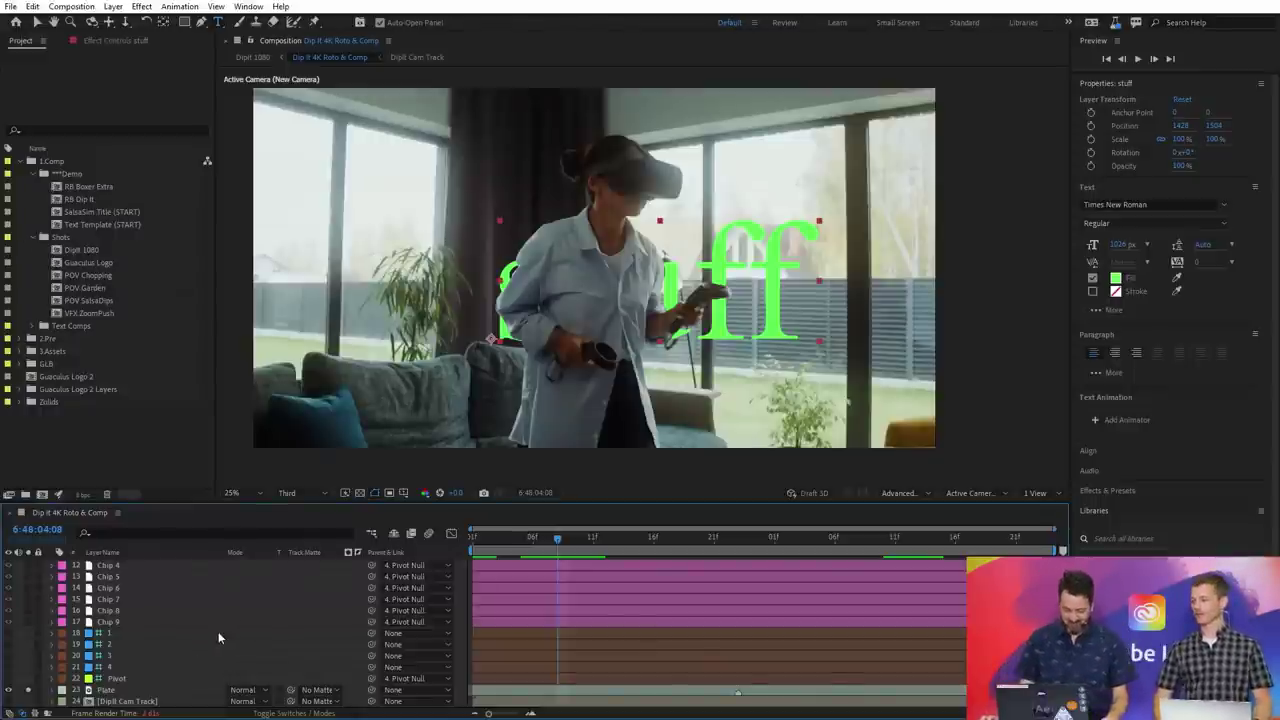
- Delete the stuff text layer beneath the Roto layer
scroll(157, 636, "up", 3)
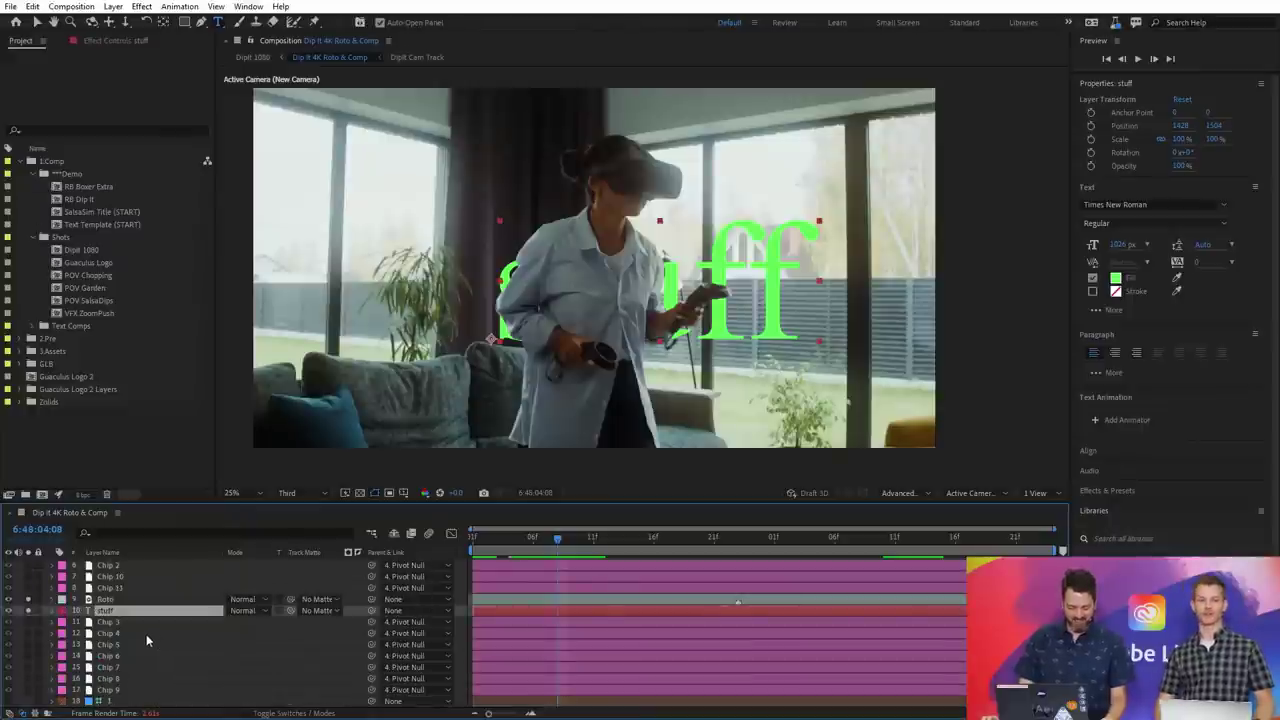
left_click(118, 599)
left_click(118, 612)
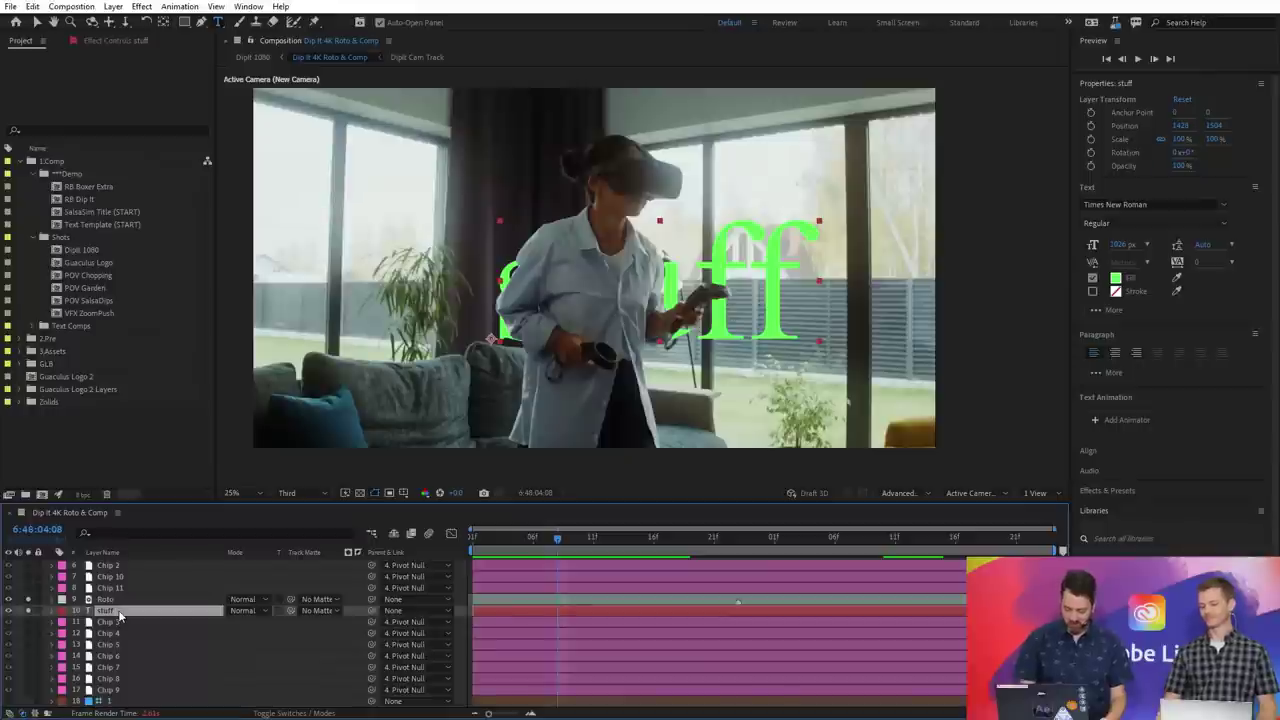
key("Delete")
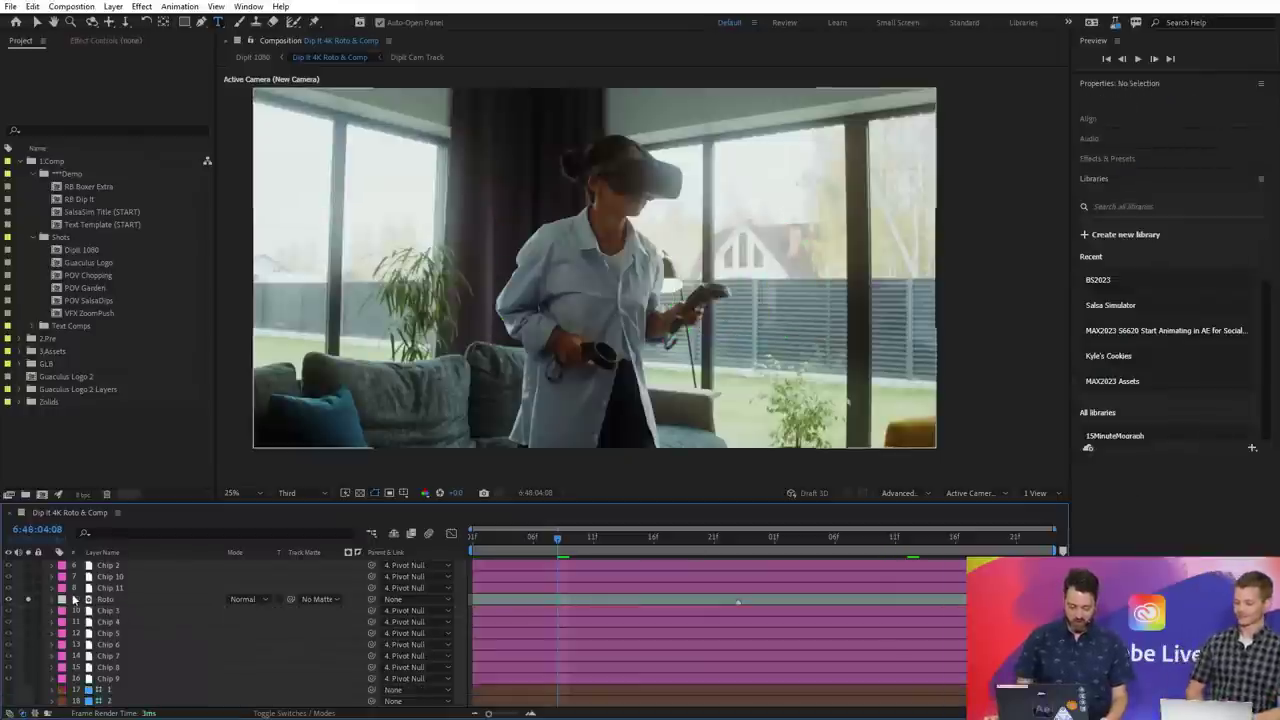
- Enlarge the Timeline to show more layers and solo the solid layers 1 to 4
left_click_drag(677, 502, 682, 402)
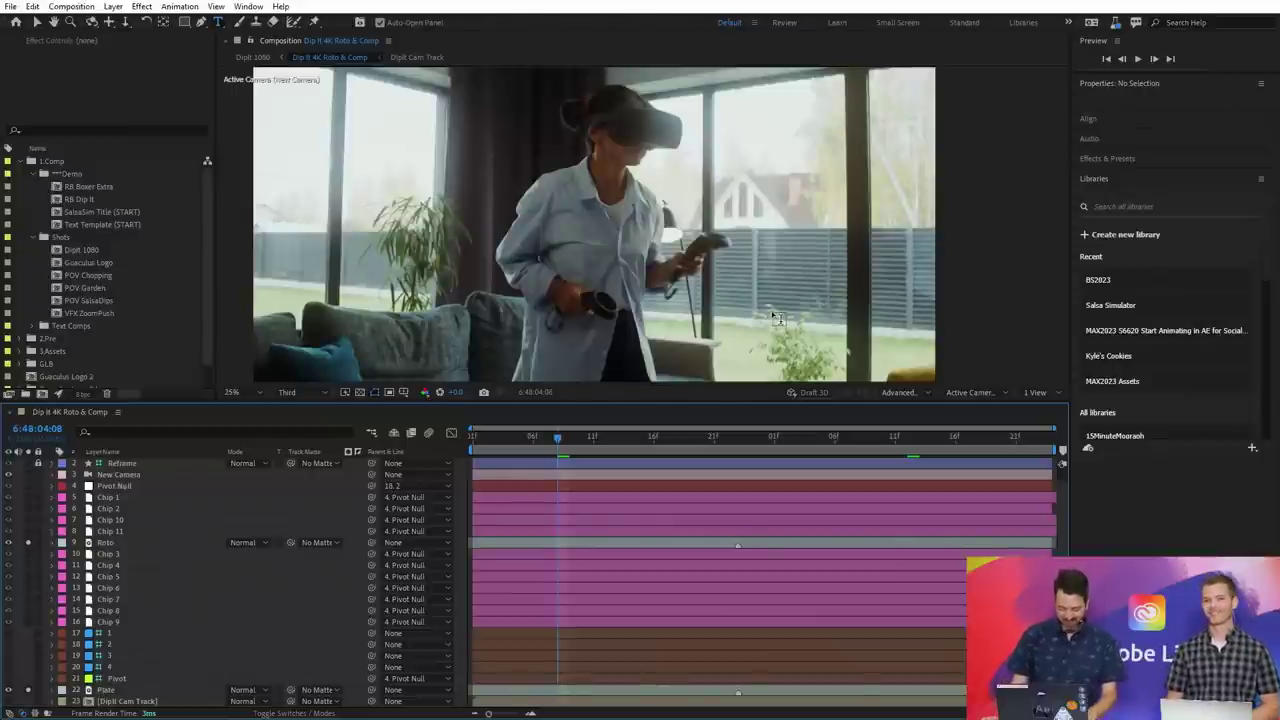
key("v")
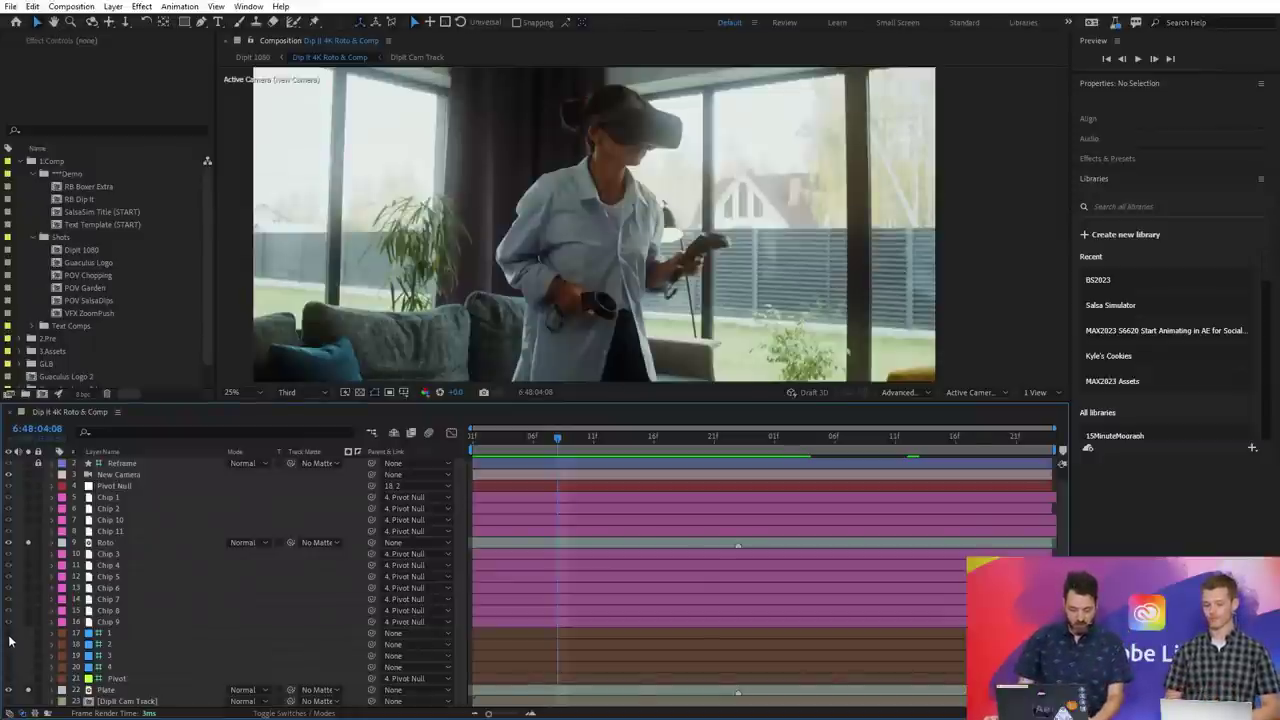
left_click_drag(31, 633, 30, 670)
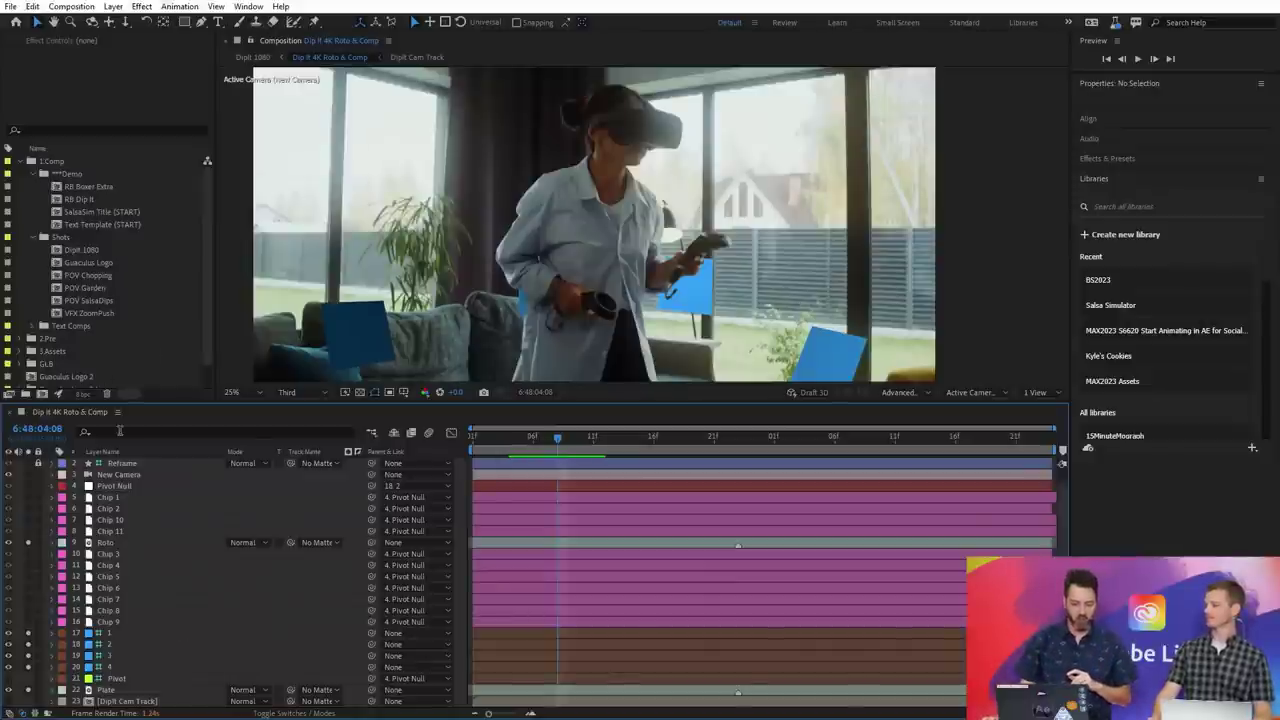
- Reveal the effects of the Dipit Cam Track layer and select its 3D Camera Tracker to display the track points
left_click(115, 690)
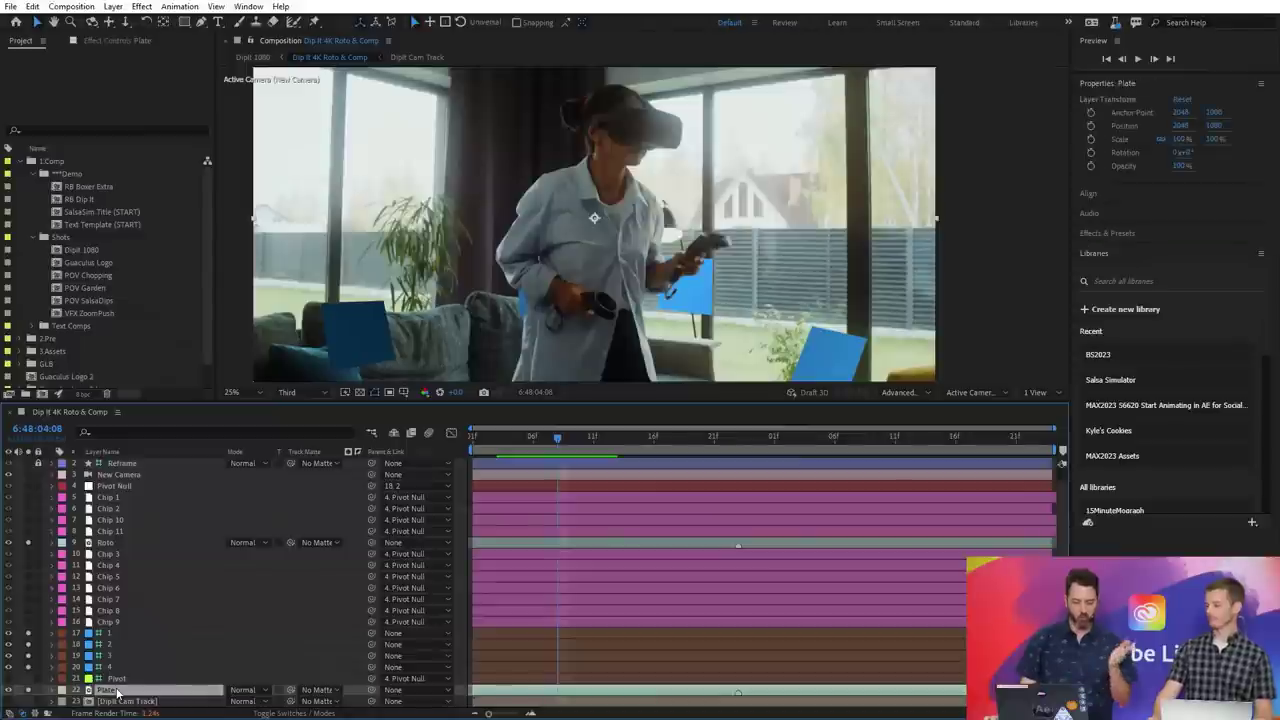
left_click(180, 7)
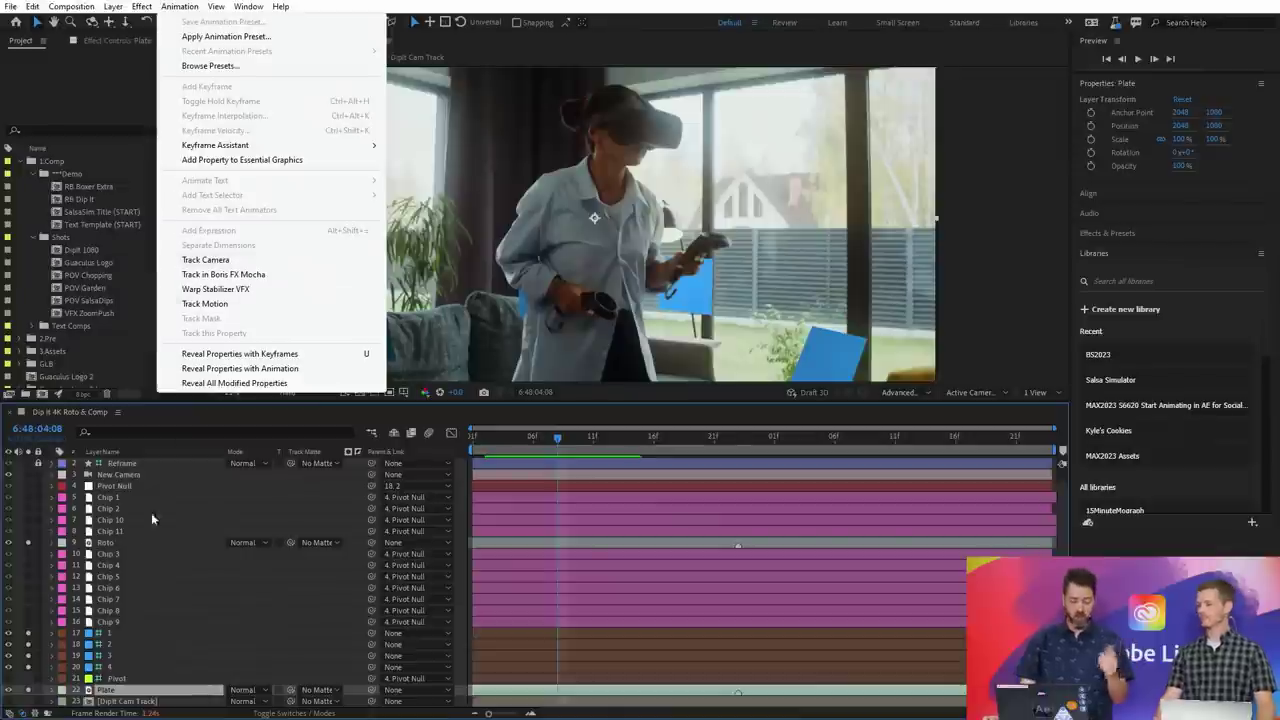
left_click(128, 701)
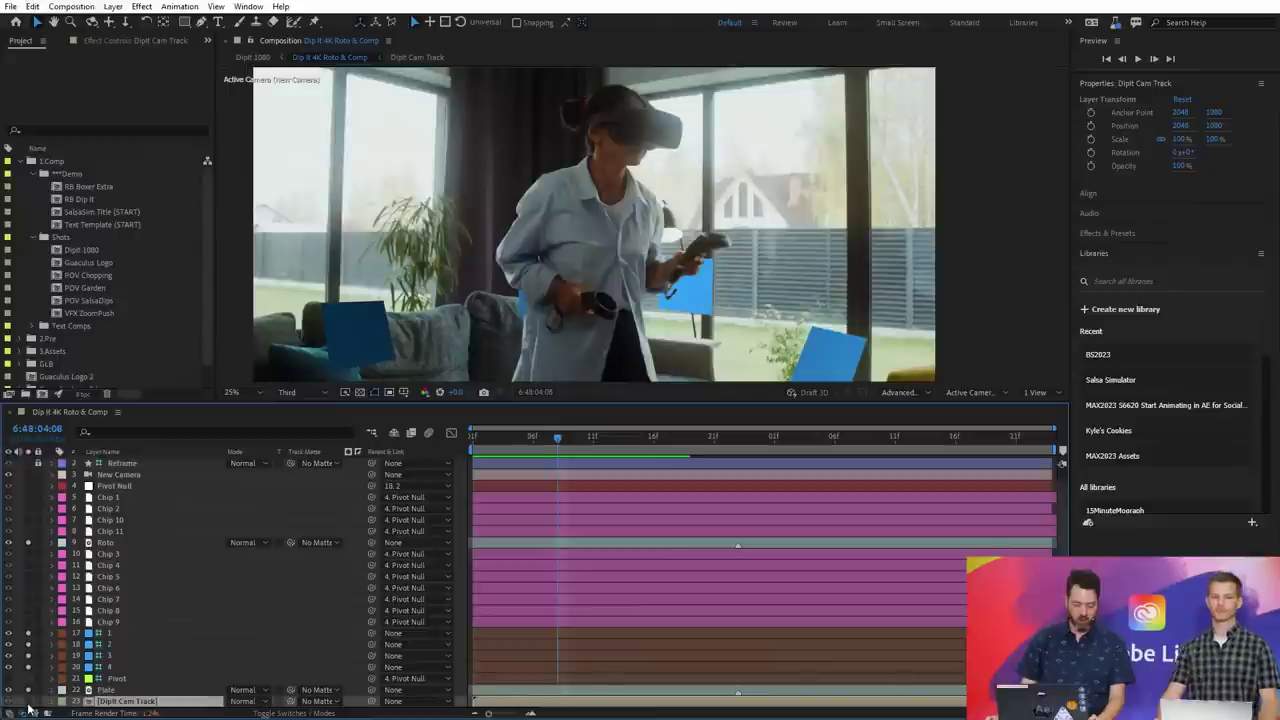
key("e")
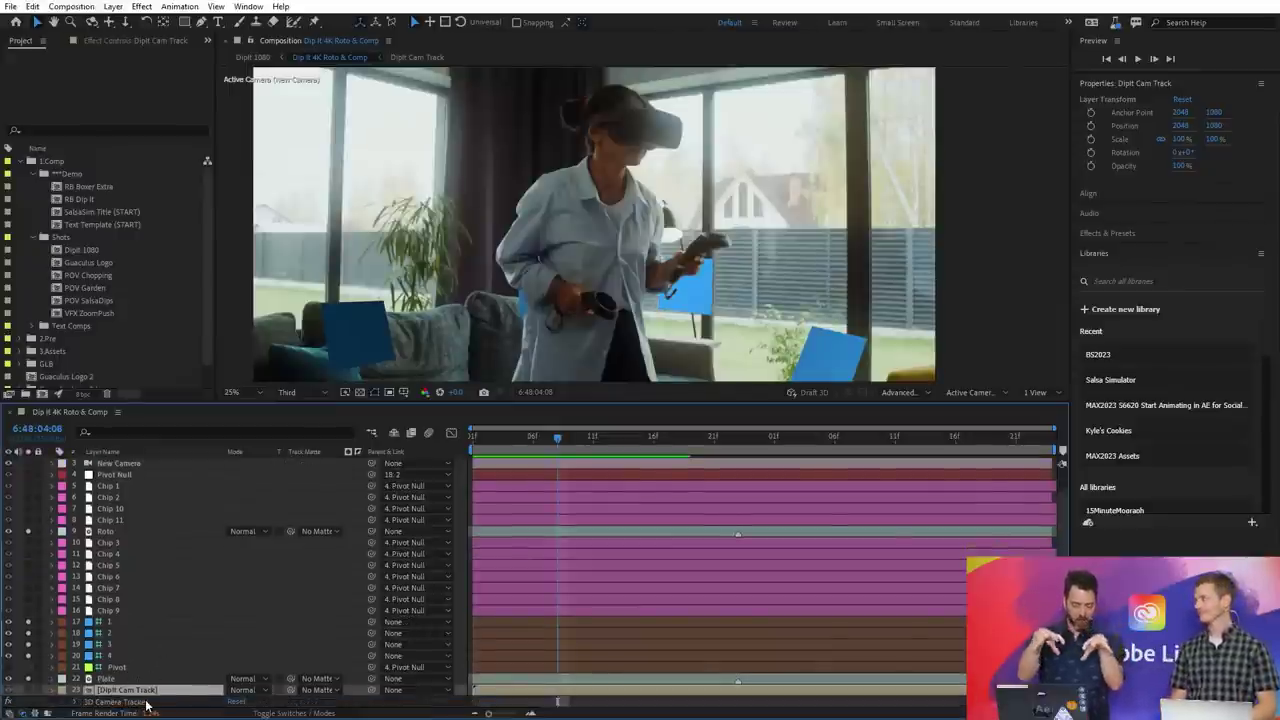
left_click(147, 703)
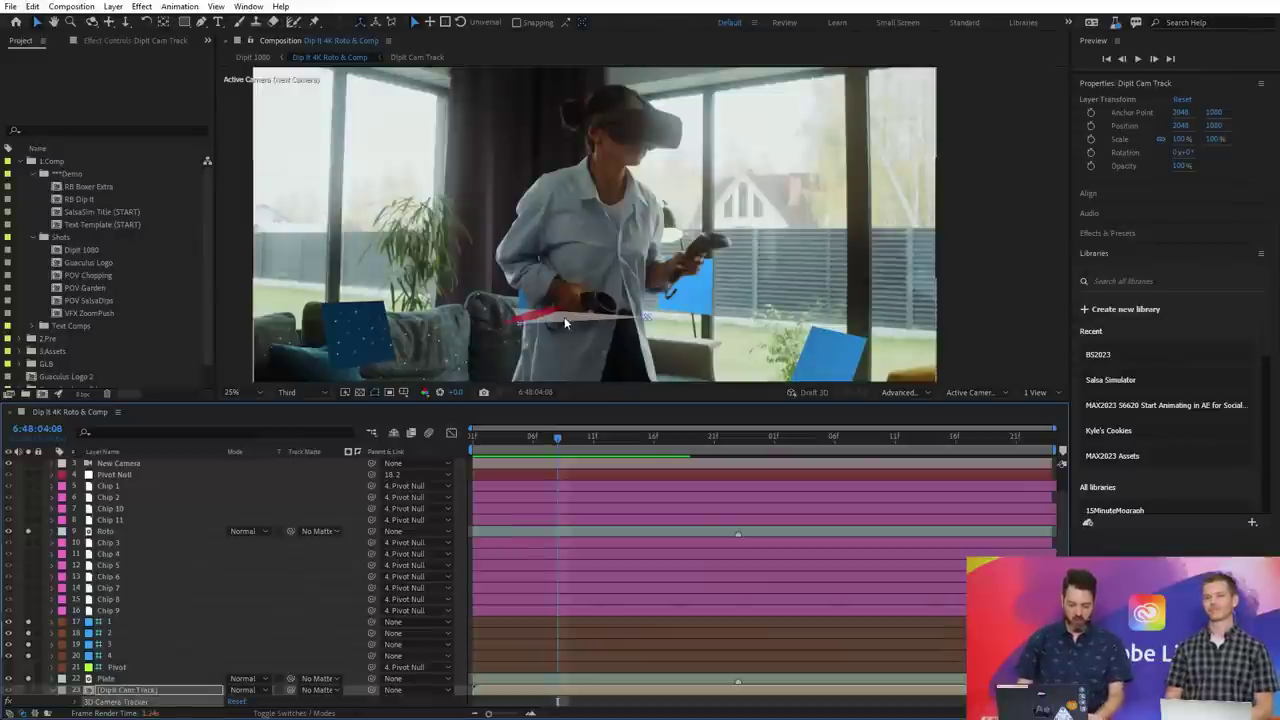
- Examine the track points and blue solids against the footage, and turn off solo on layers 1 to 4
scroll(556, 310, "down", 3)
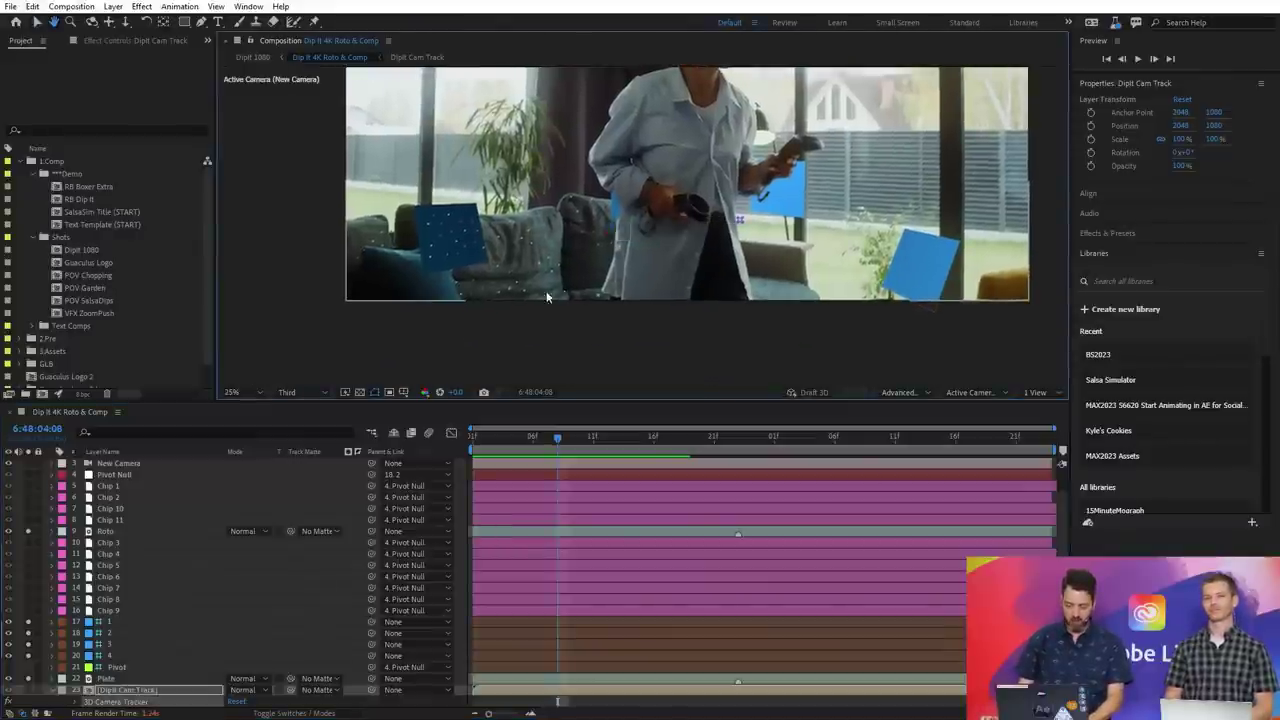
scroll(546, 297, "up", 2)
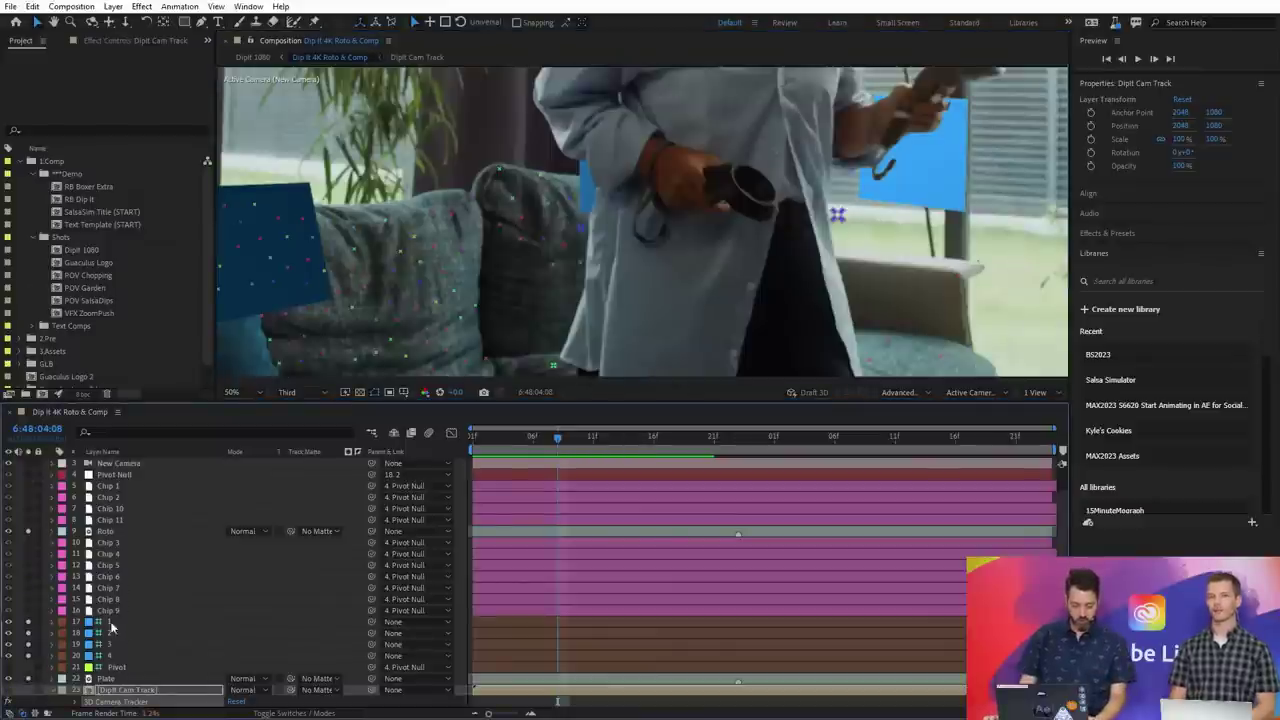
scroll(632, 262, "down", 2)
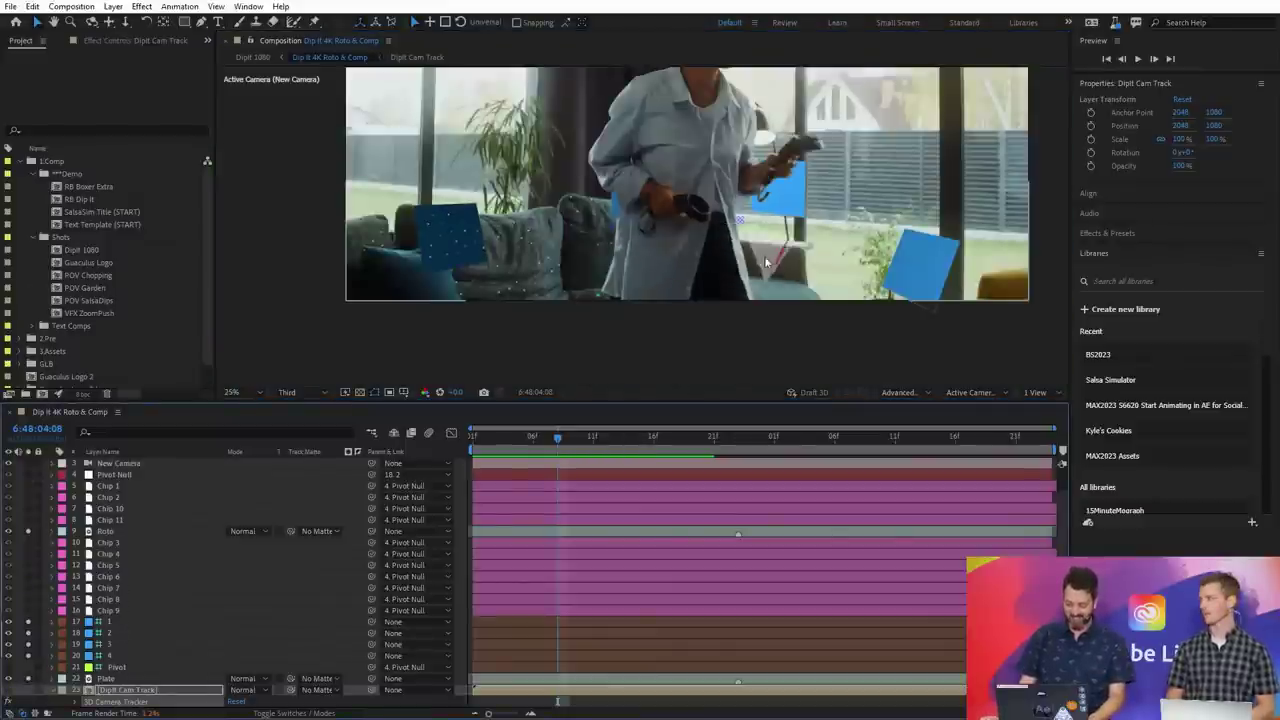
left_click_drag(805, 250, 740, 339)
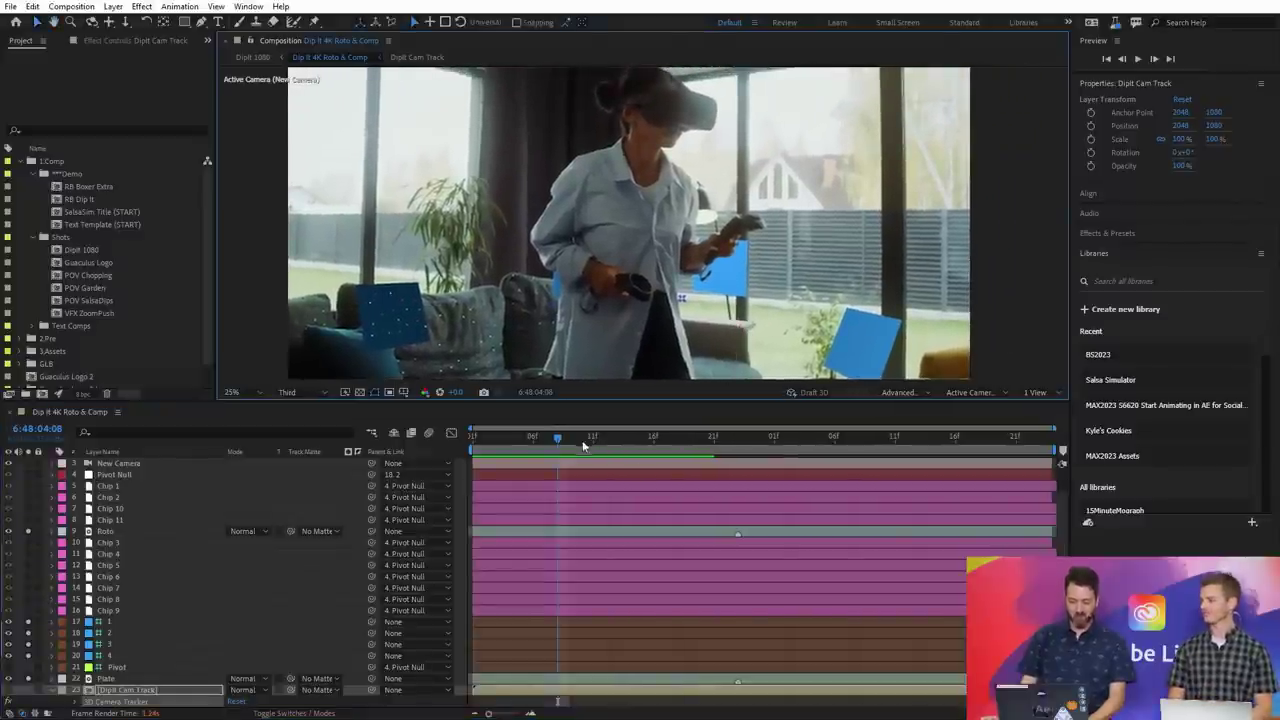
left_click(525, 440)
left_click_drag(525, 440, 550, 422)
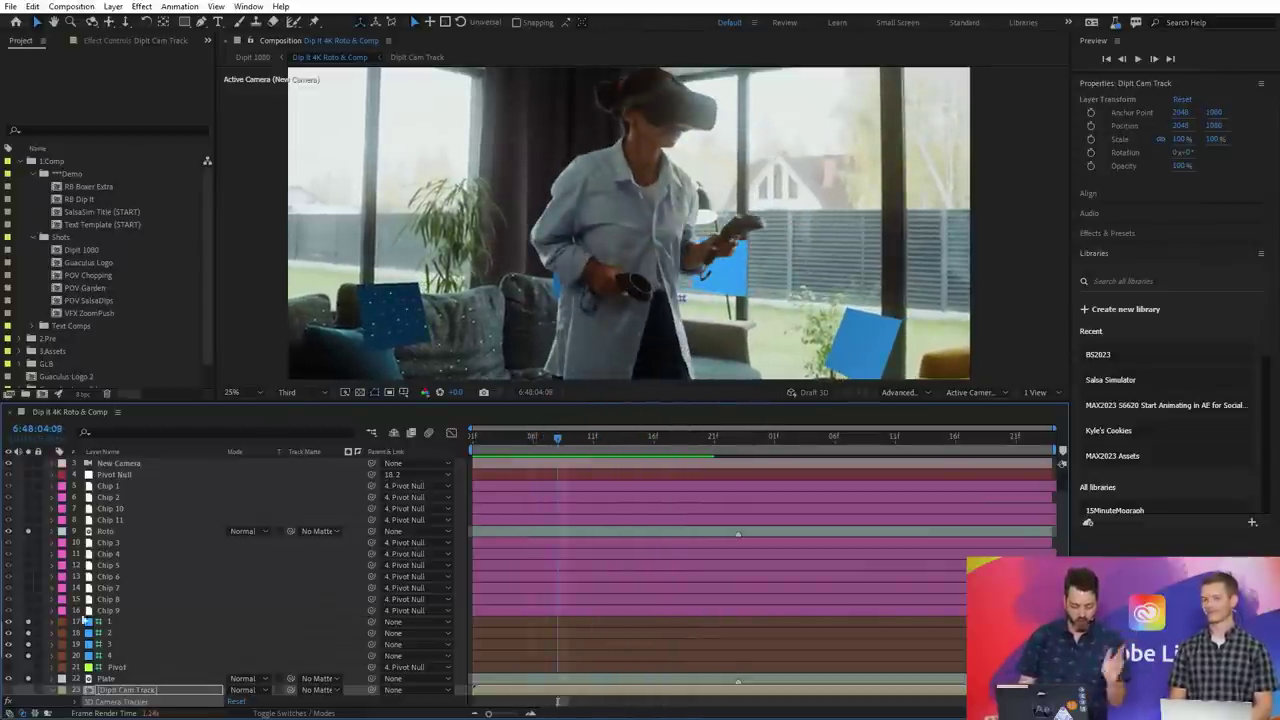
left_click_drag(8, 621, 8, 656)
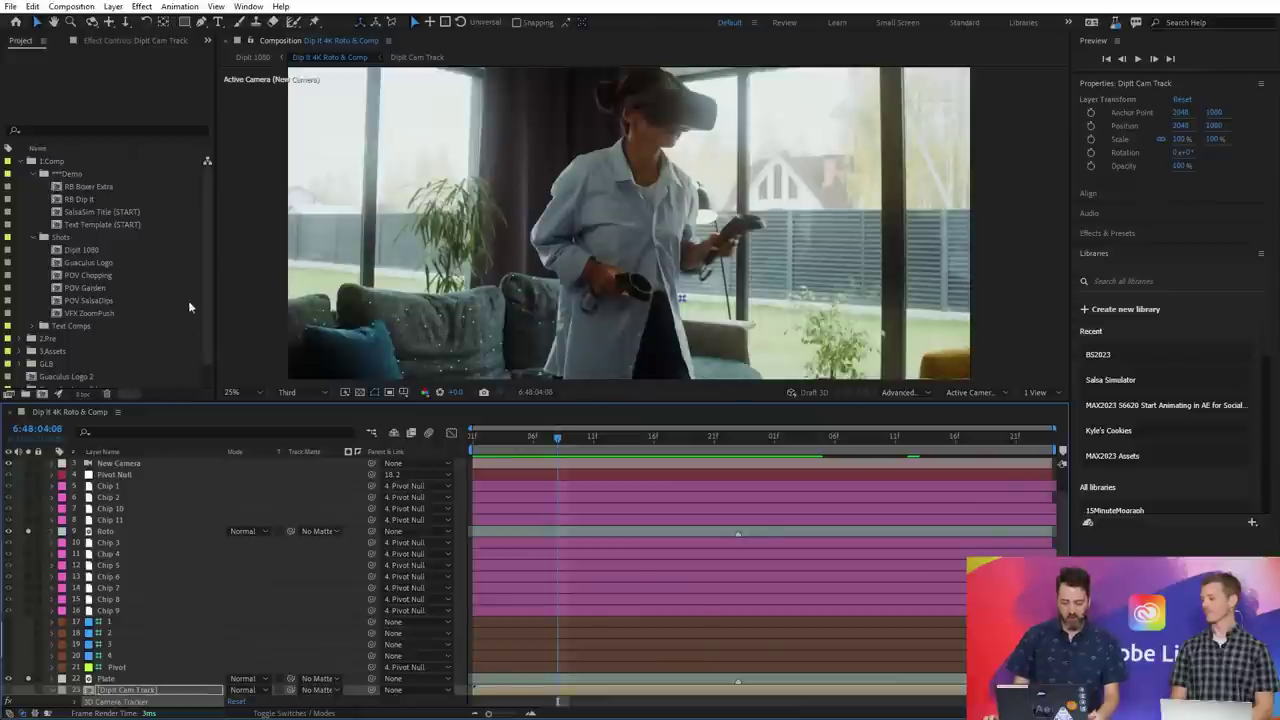
- Collapse the 1.Comp folder, expand the GLB folder, and create a new 1920x1080 composition at 29.97 fps
left_click(31, 237)
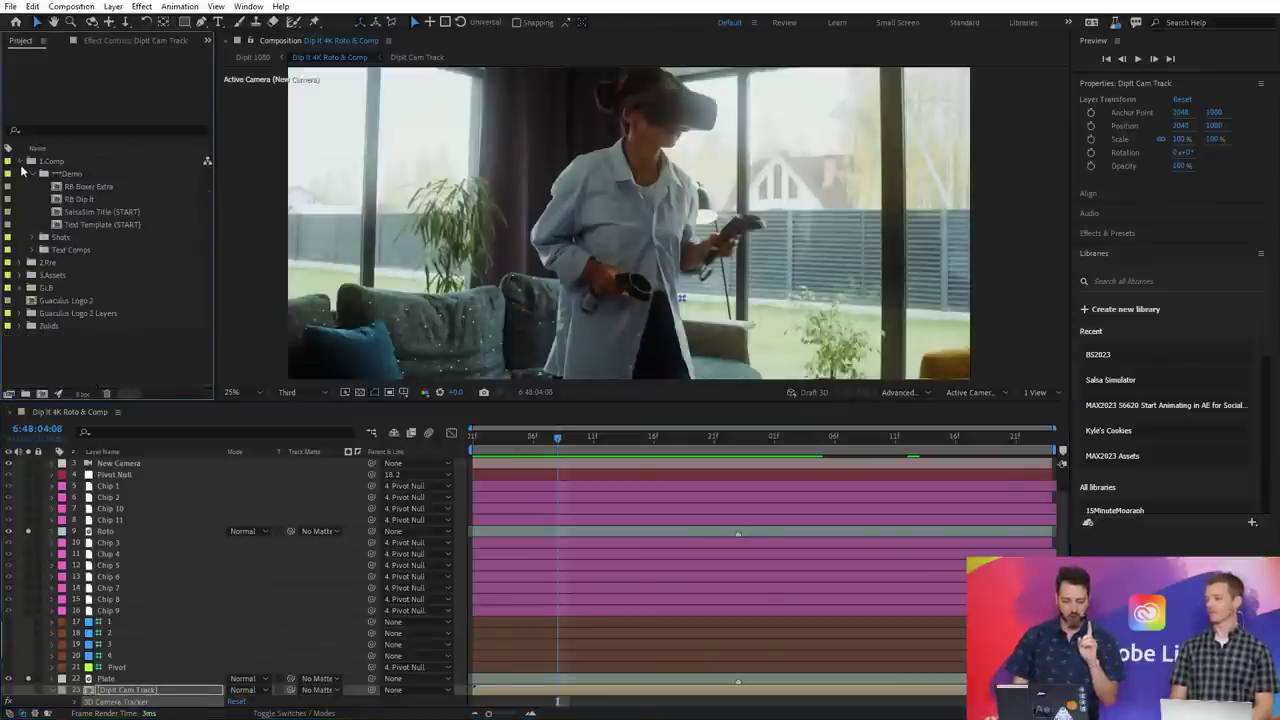
left_click(20, 163)
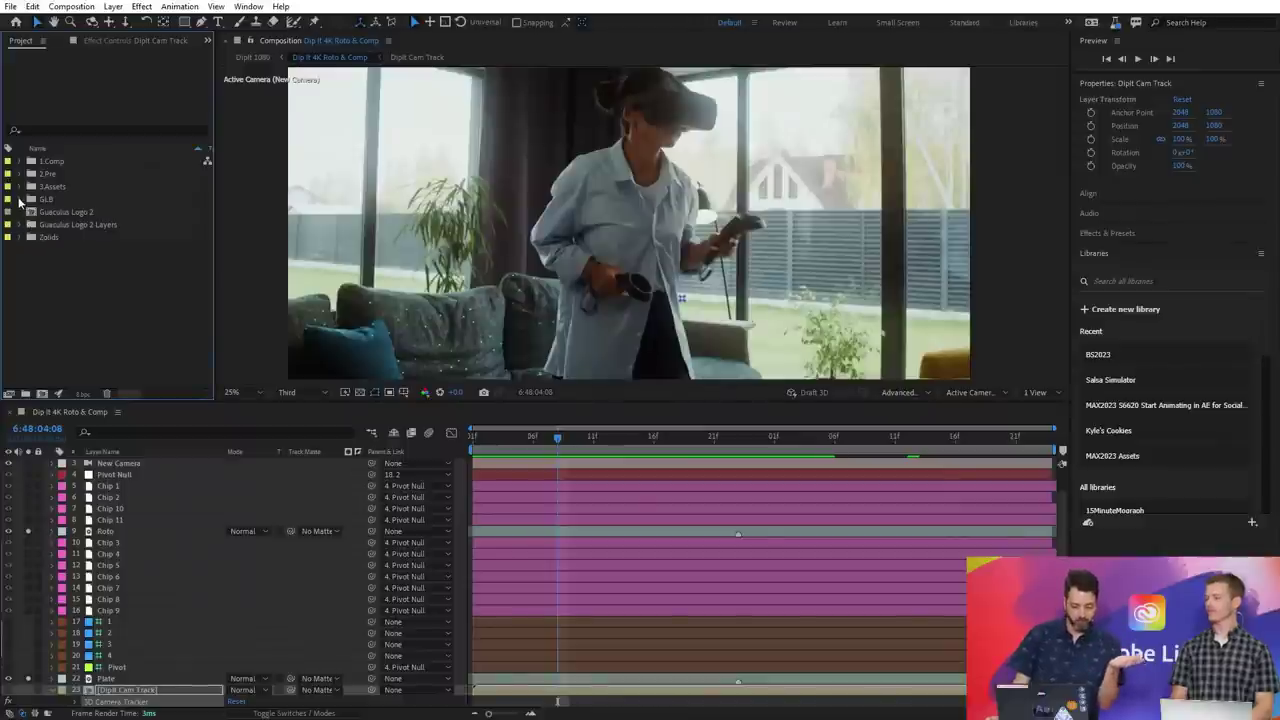
left_click(20, 199)
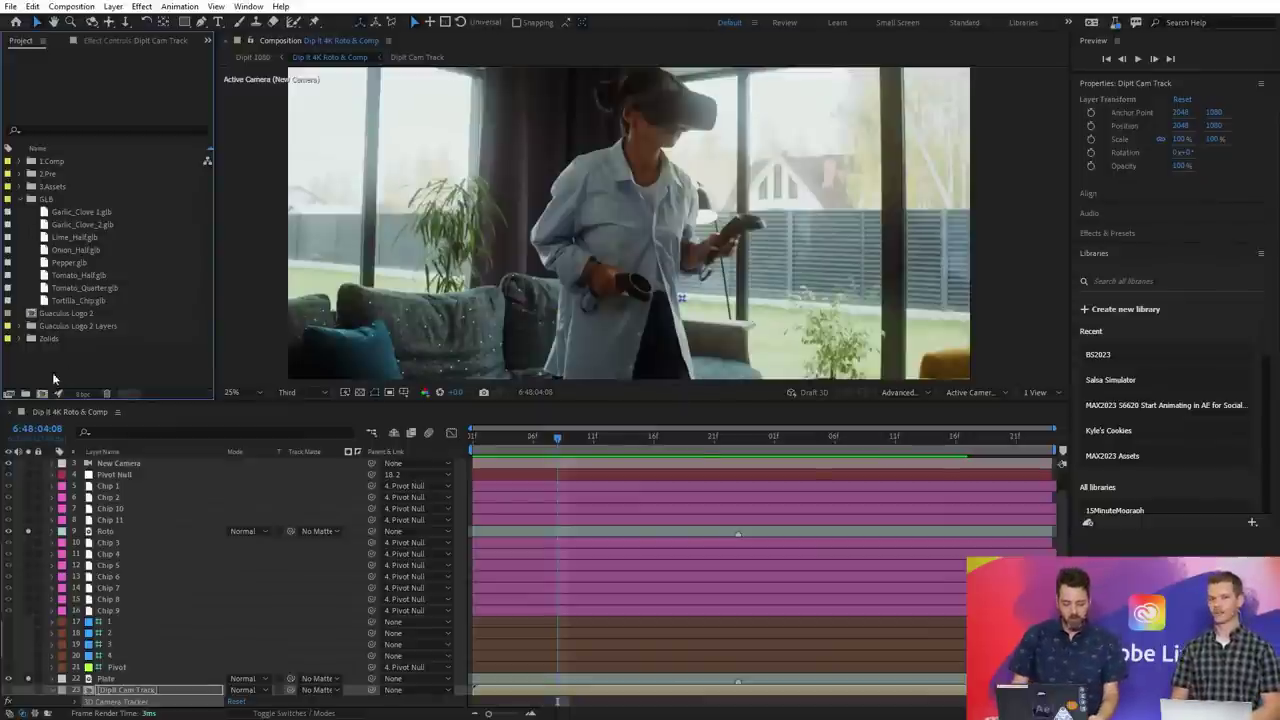
left_click(42, 394)
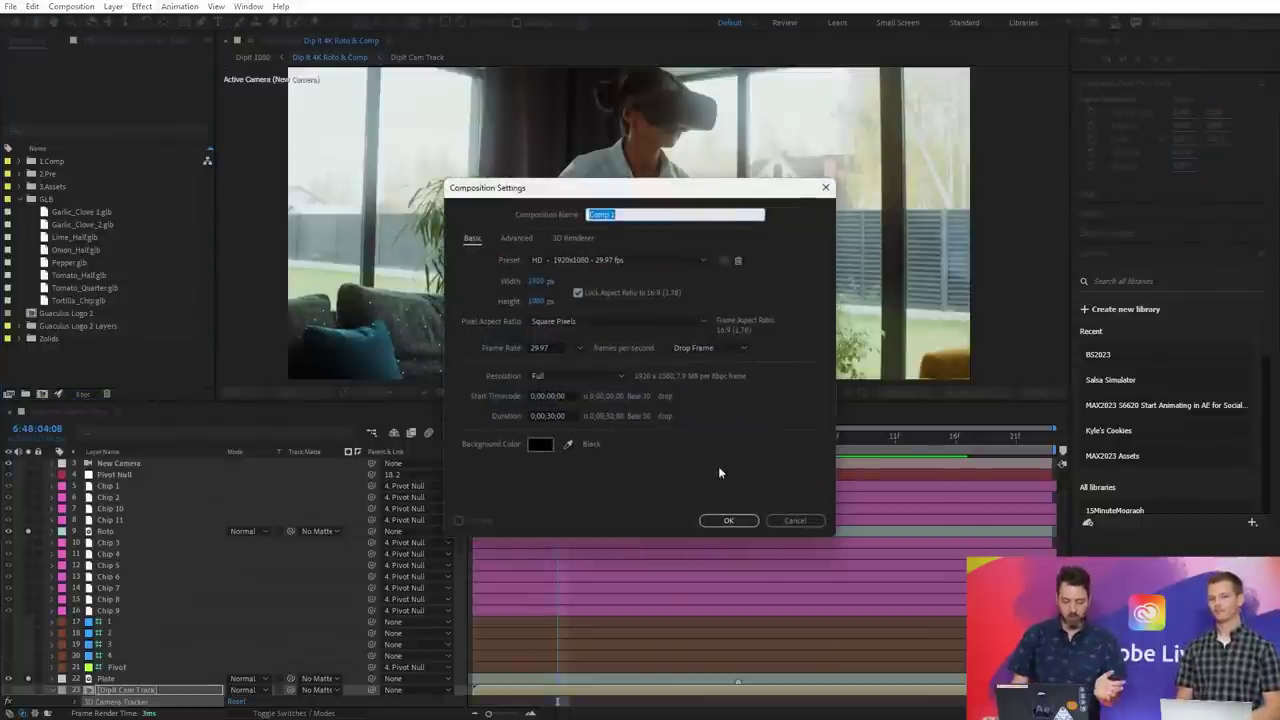
left_click(729, 521)
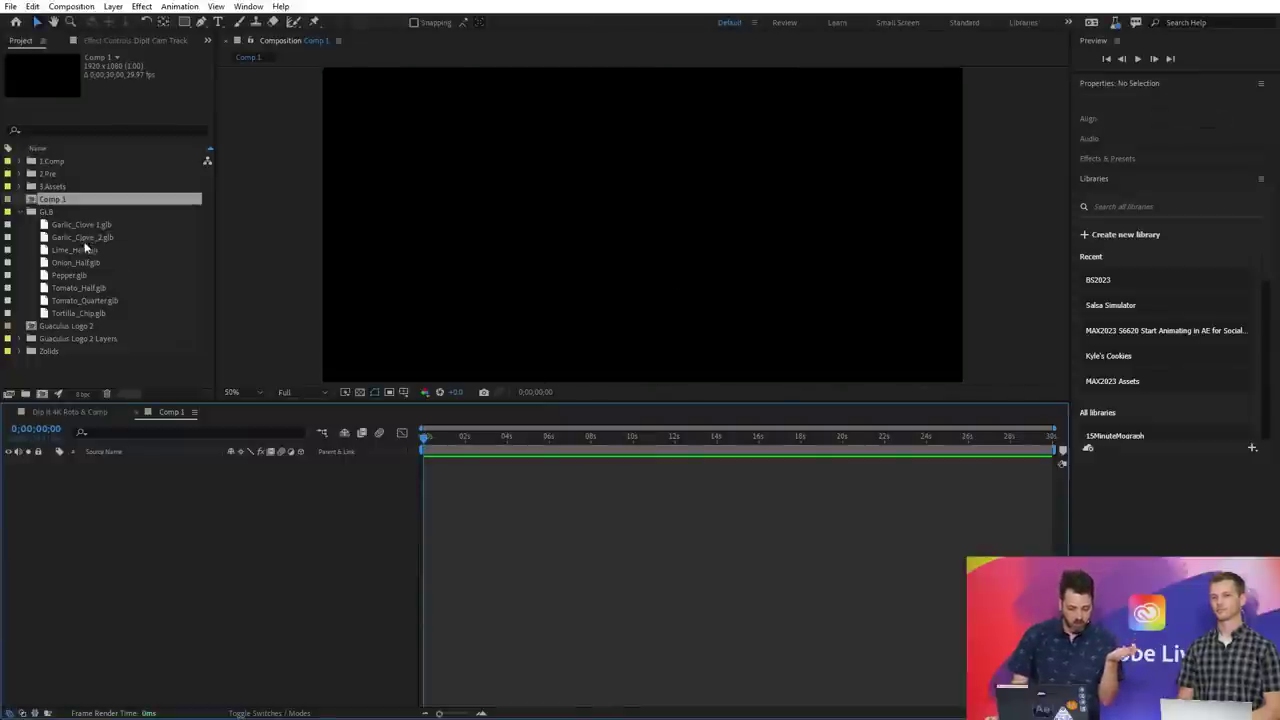
- Add the Tortilla_Chip.glb model to the middle of the new composition, accept the Advanced 3D renderer, and view it at 100%
left_click(80, 313)
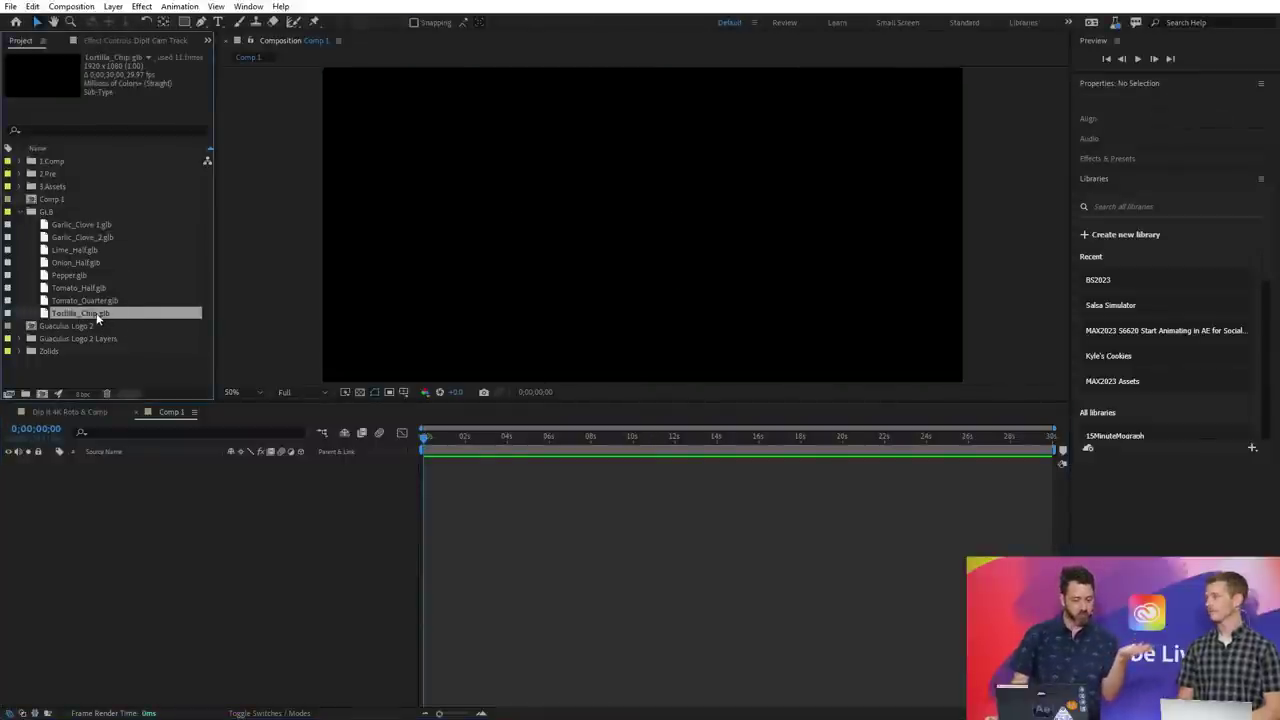
left_click_drag(97, 318, 645, 233)
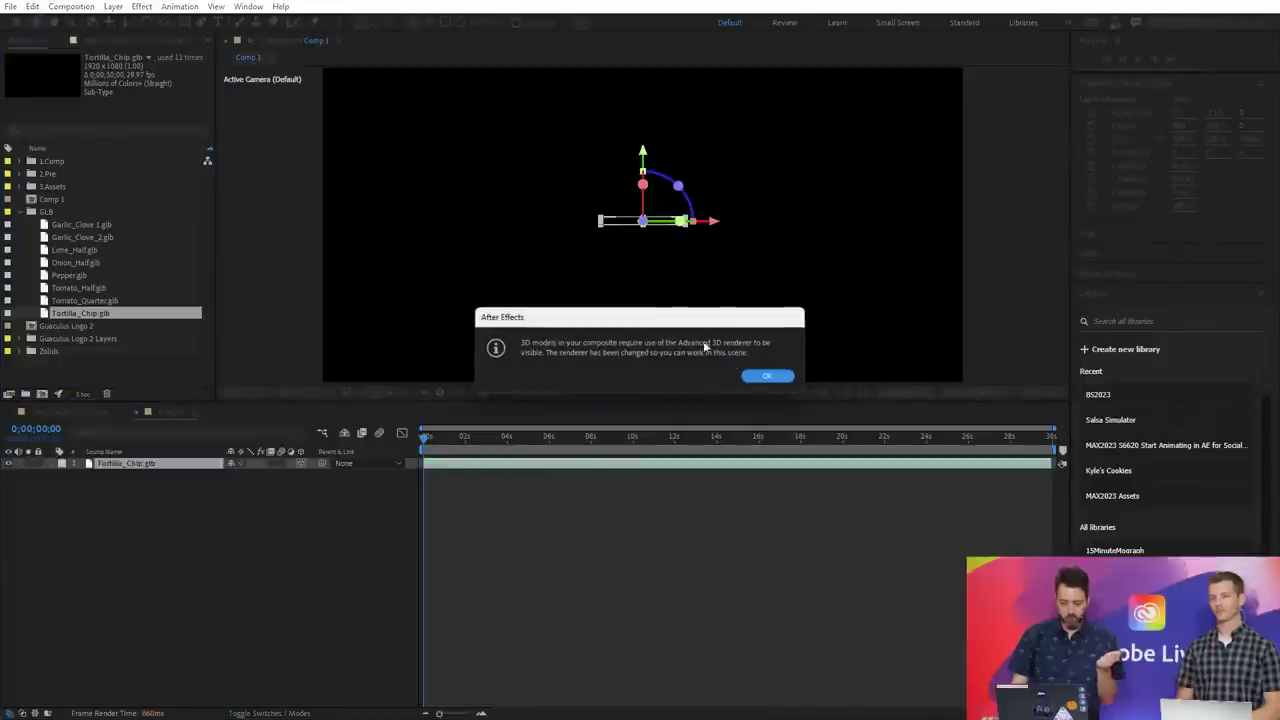
left_click(772, 376)
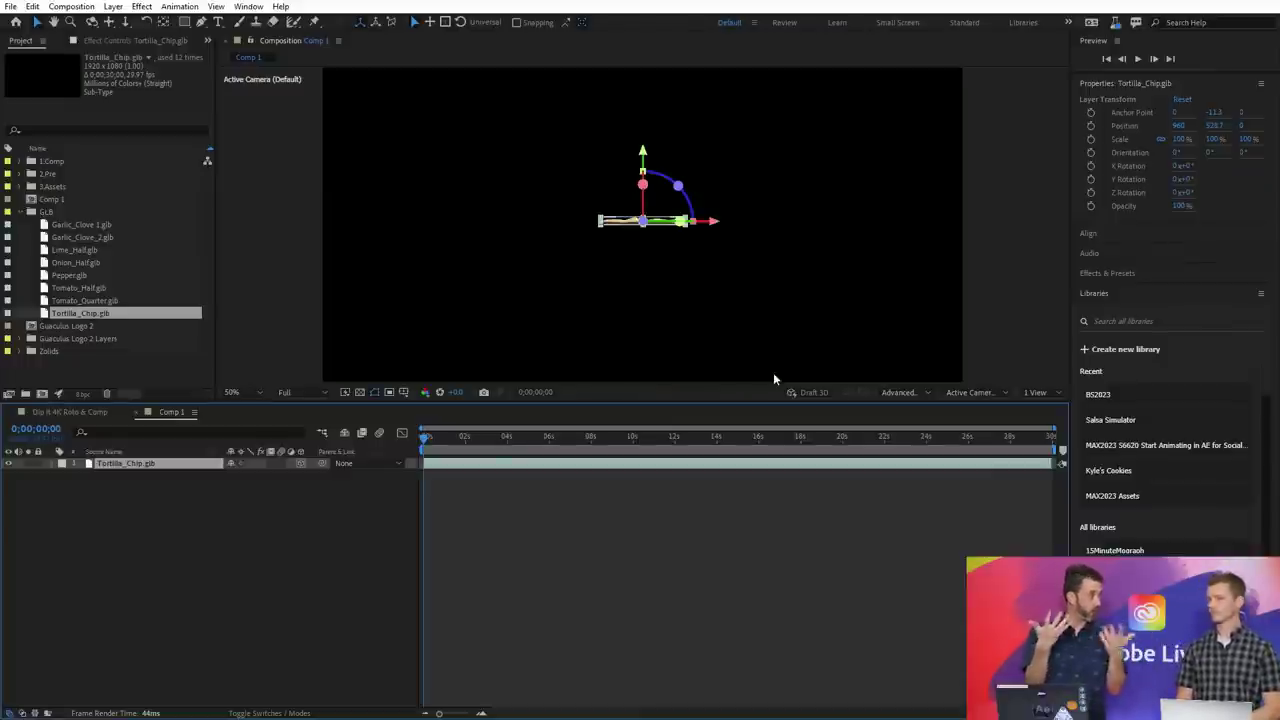
key("slash")
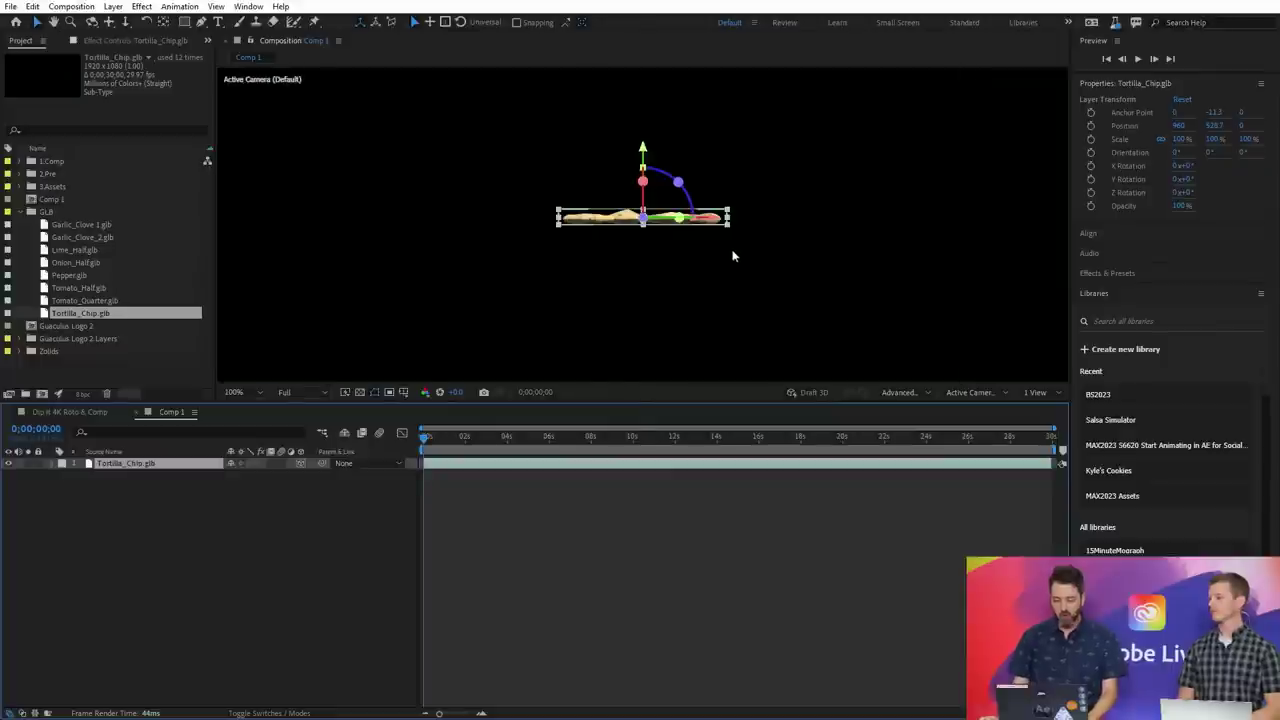
left_click_drag(781, 242, 781, 279)
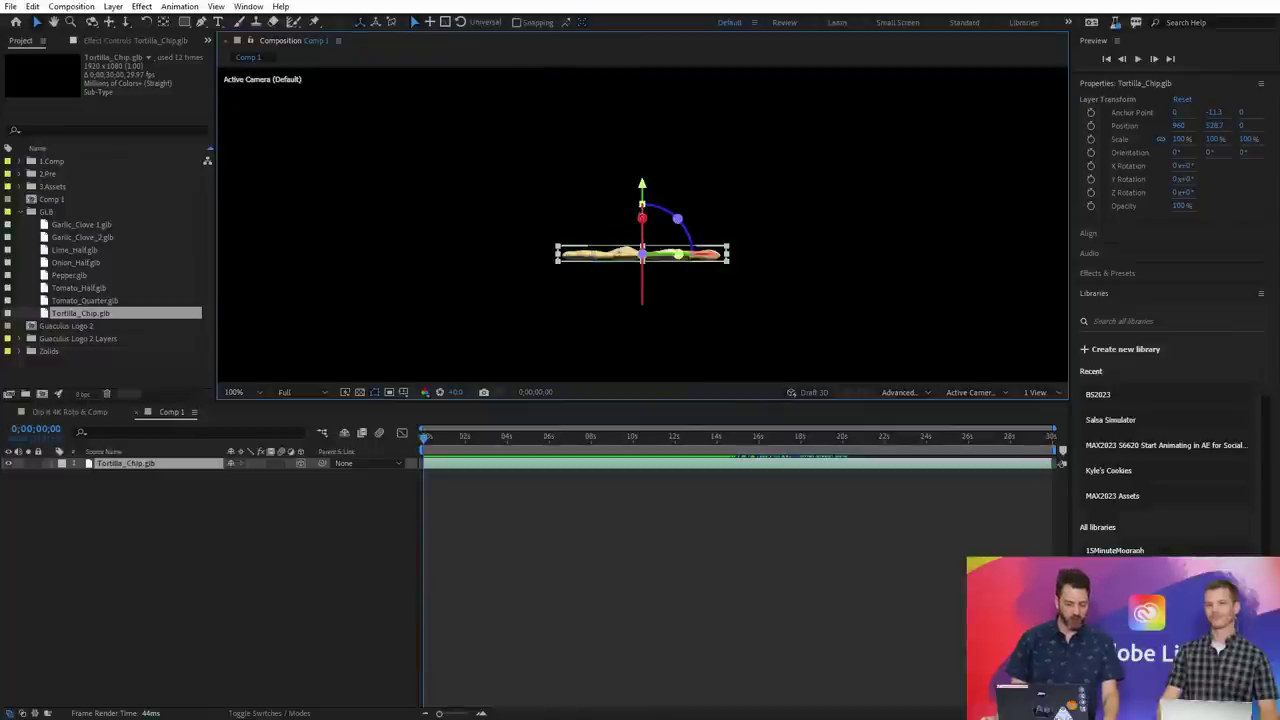
- Rotate the tortilla chip in 3D so its flat face shows, and offset a duplicate of it upward and toward the viewer
left_click_drag(642, 285, 728, 256)
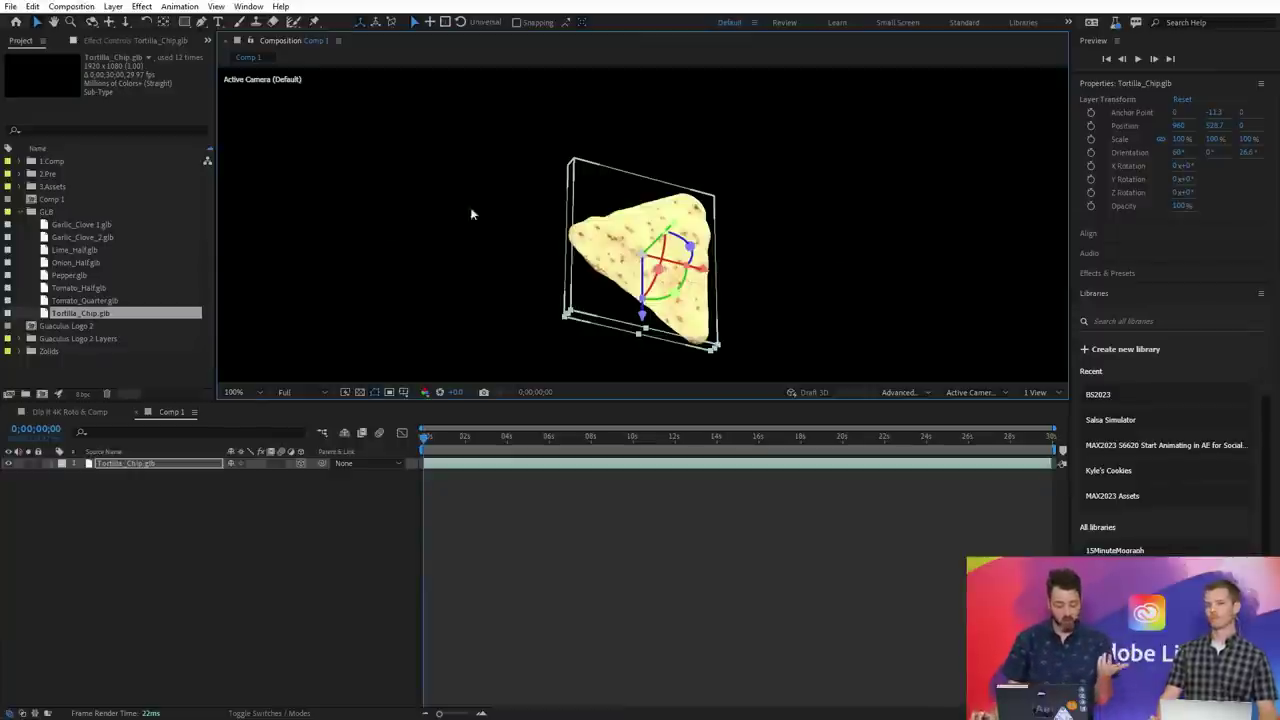
left_click(150, 464)
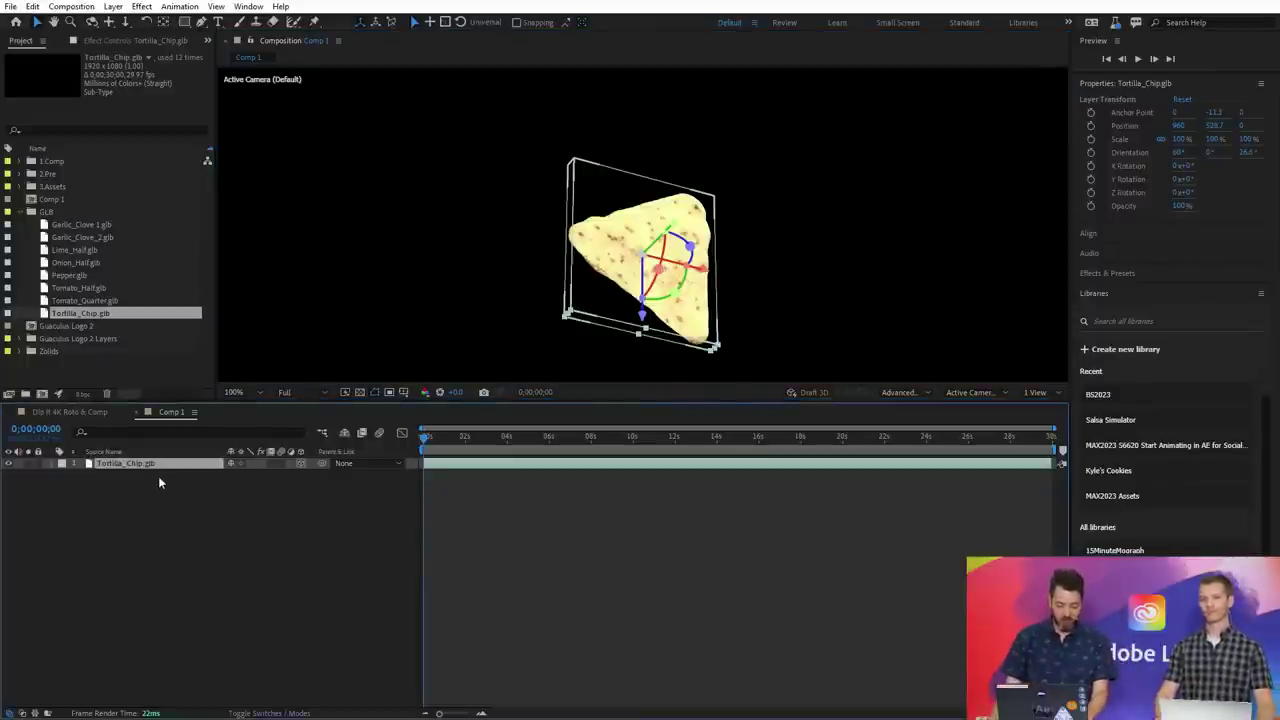
key("ctrl+d")
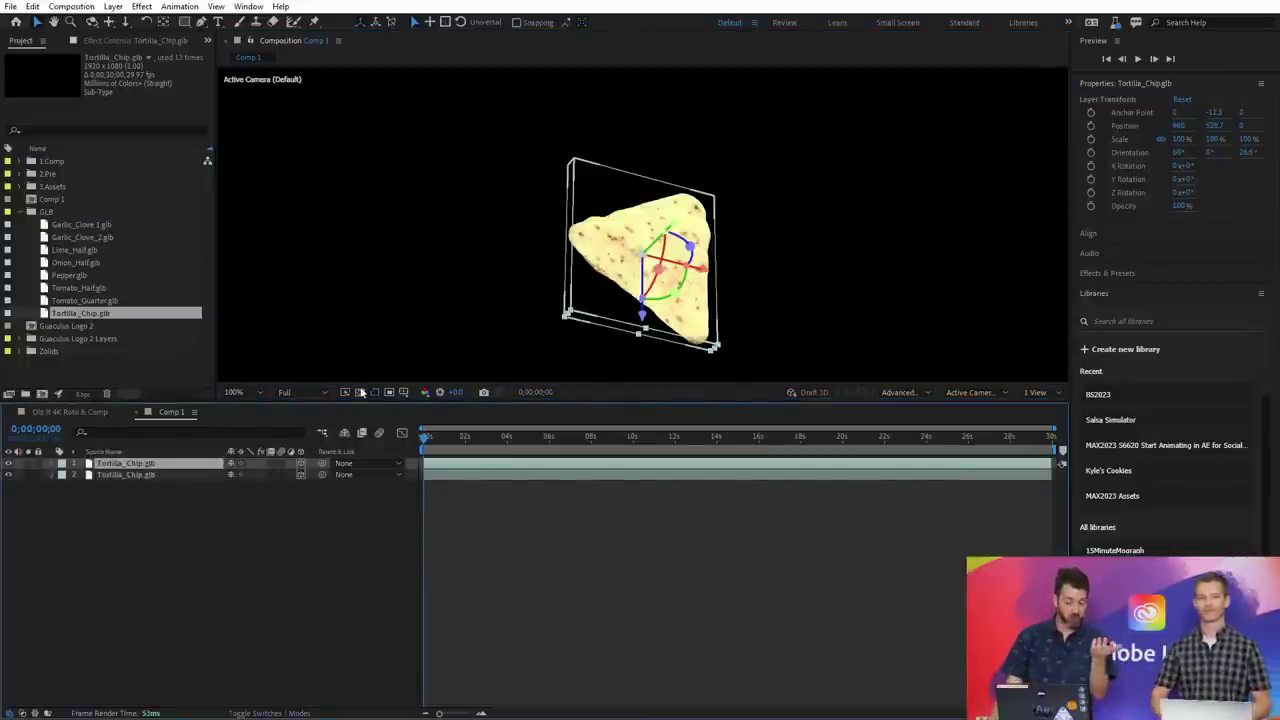
left_click_drag(702, 272, 682, 272)
left_click_drag(650, 218, 662, 200)
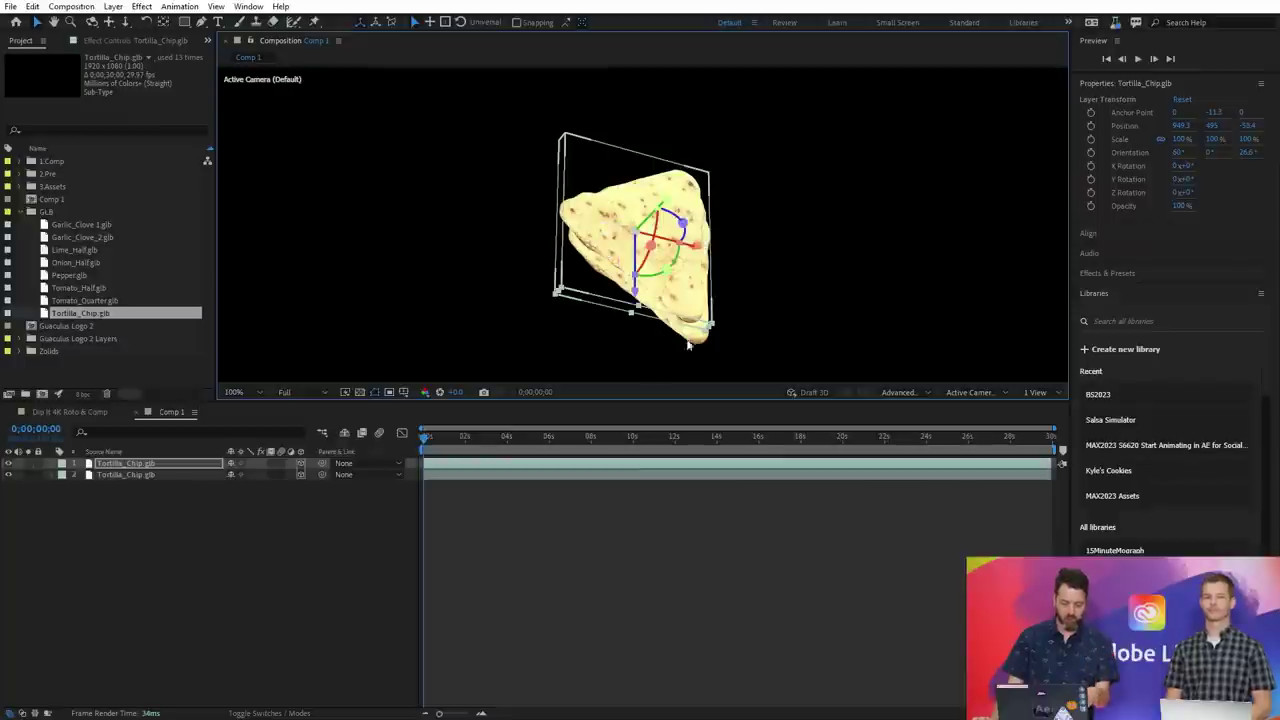
- Add a two-node 50mm camera and orbit it around the two chips to reveal the gap between them
key("ctrl+alt+shift+c")
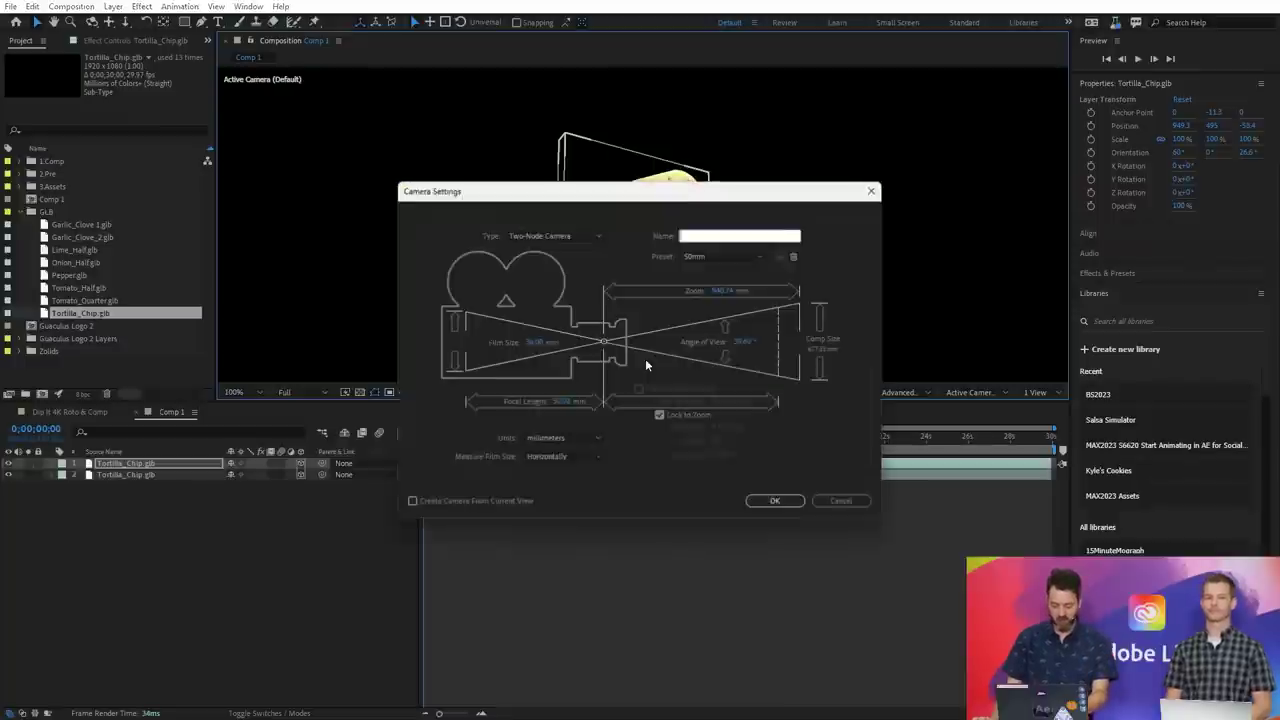
key("Return")
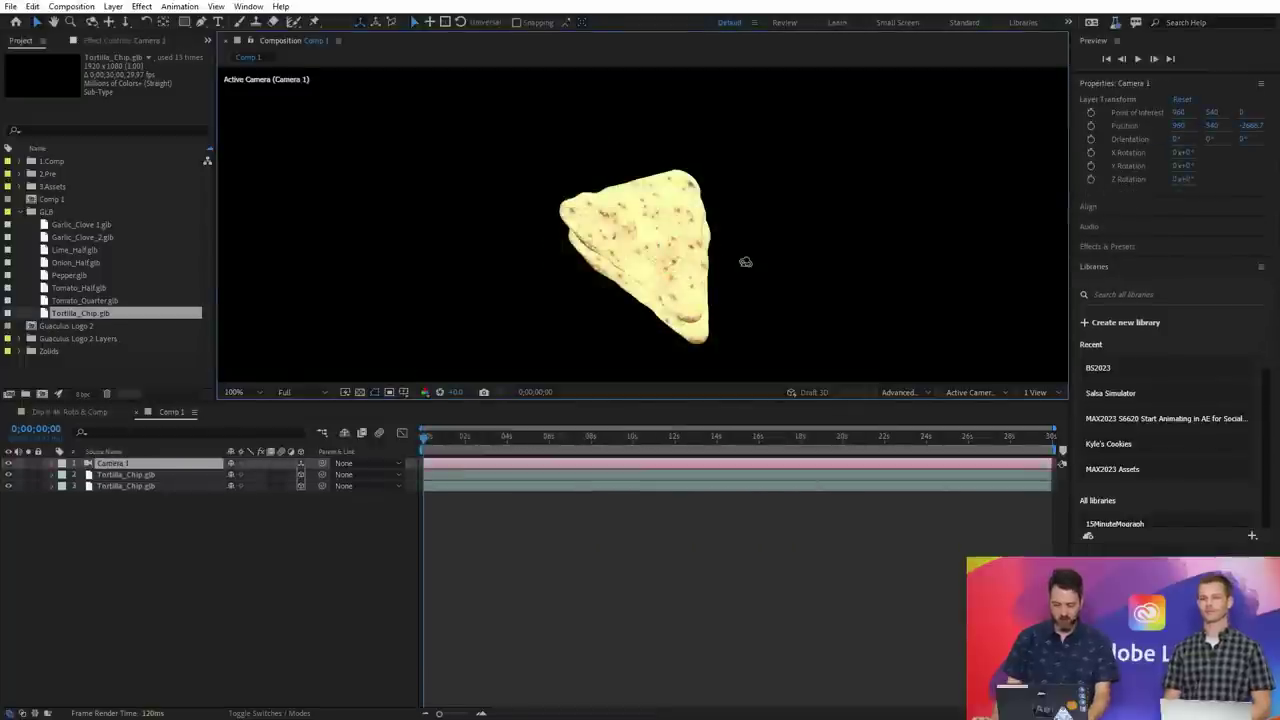
key("c")
left_click_drag(746, 263, 539, 206)
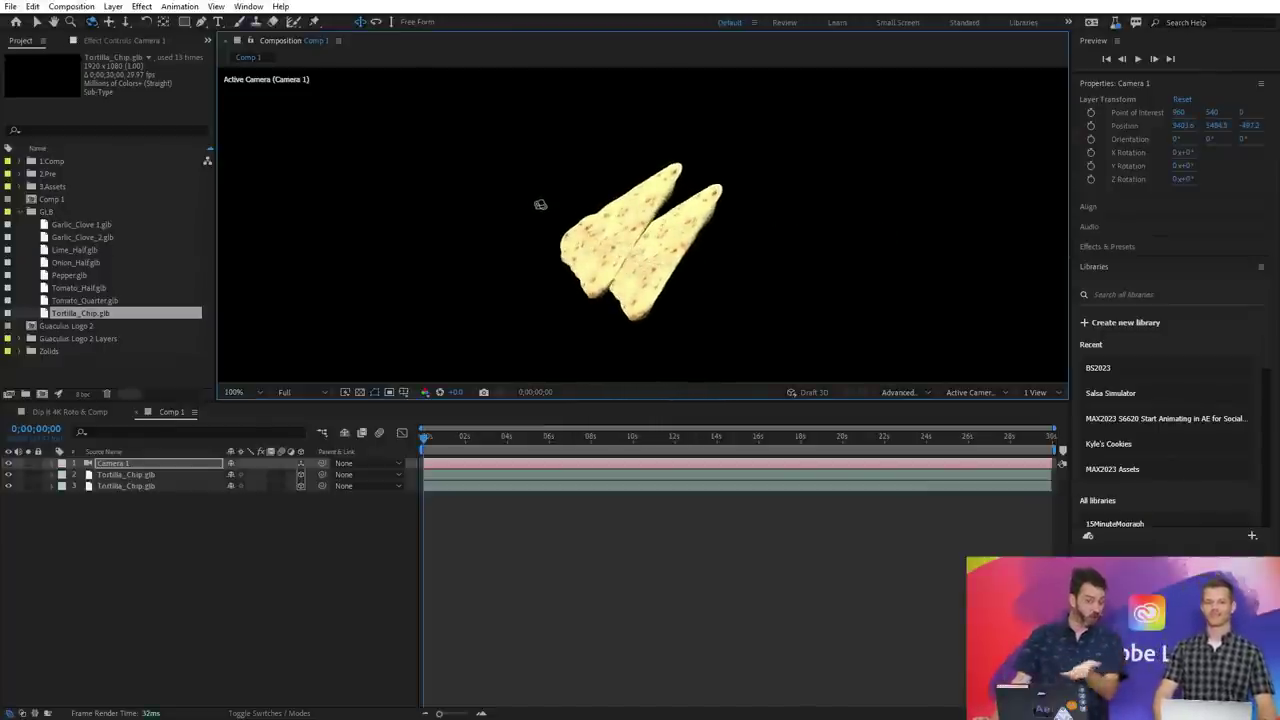
- Add an Environment light to the composition and turn on Casts Shadows for it
left_click(157, 593)
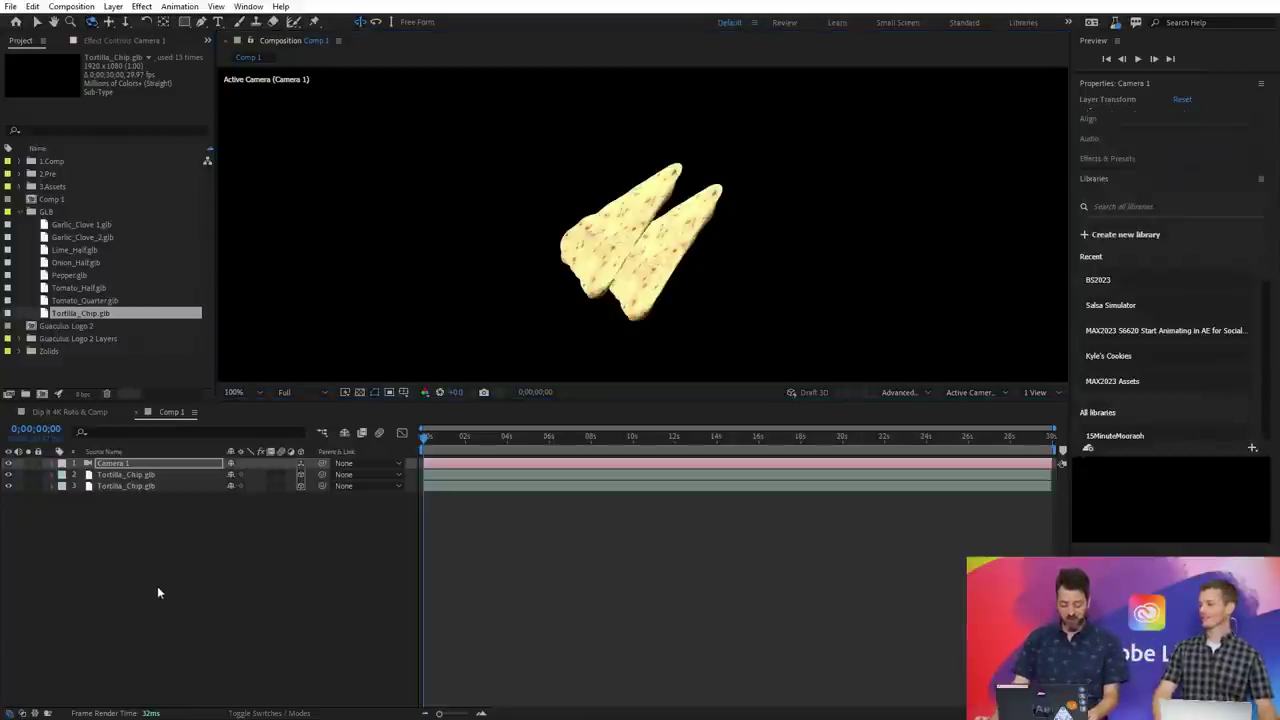
key("ctrl+alt+shift+l")
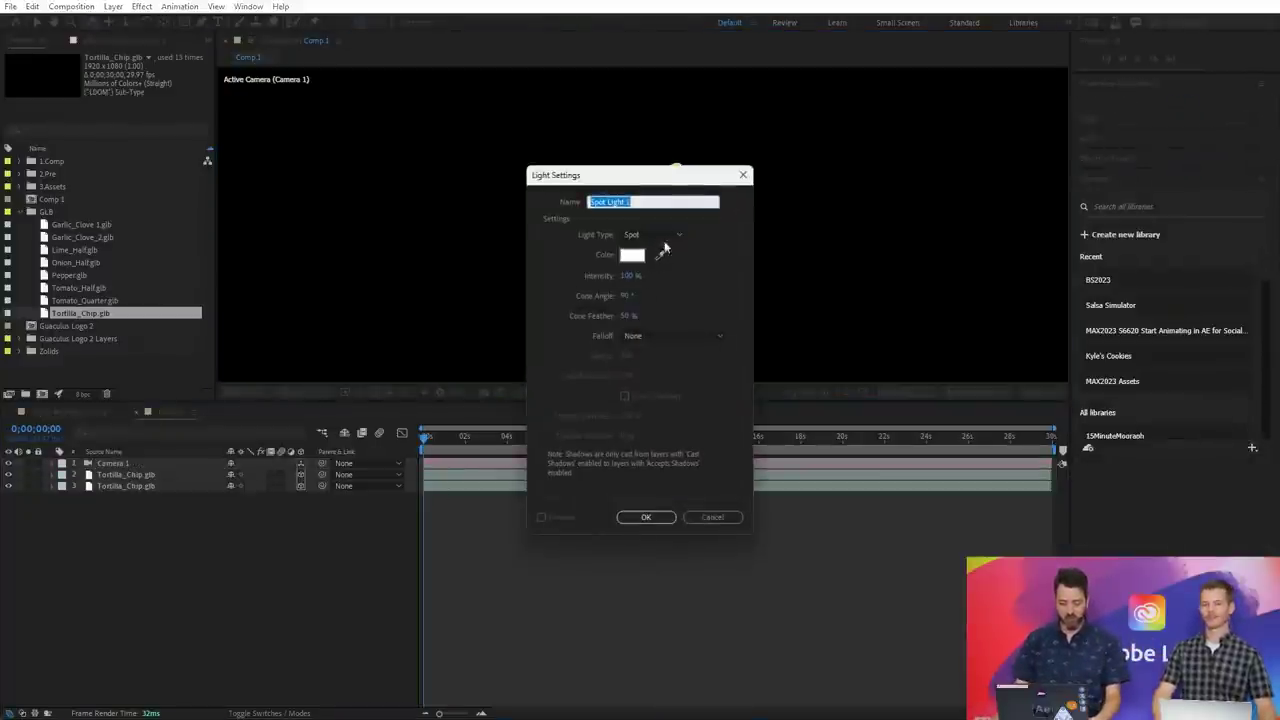
left_click(674, 237)
left_click(662, 308)
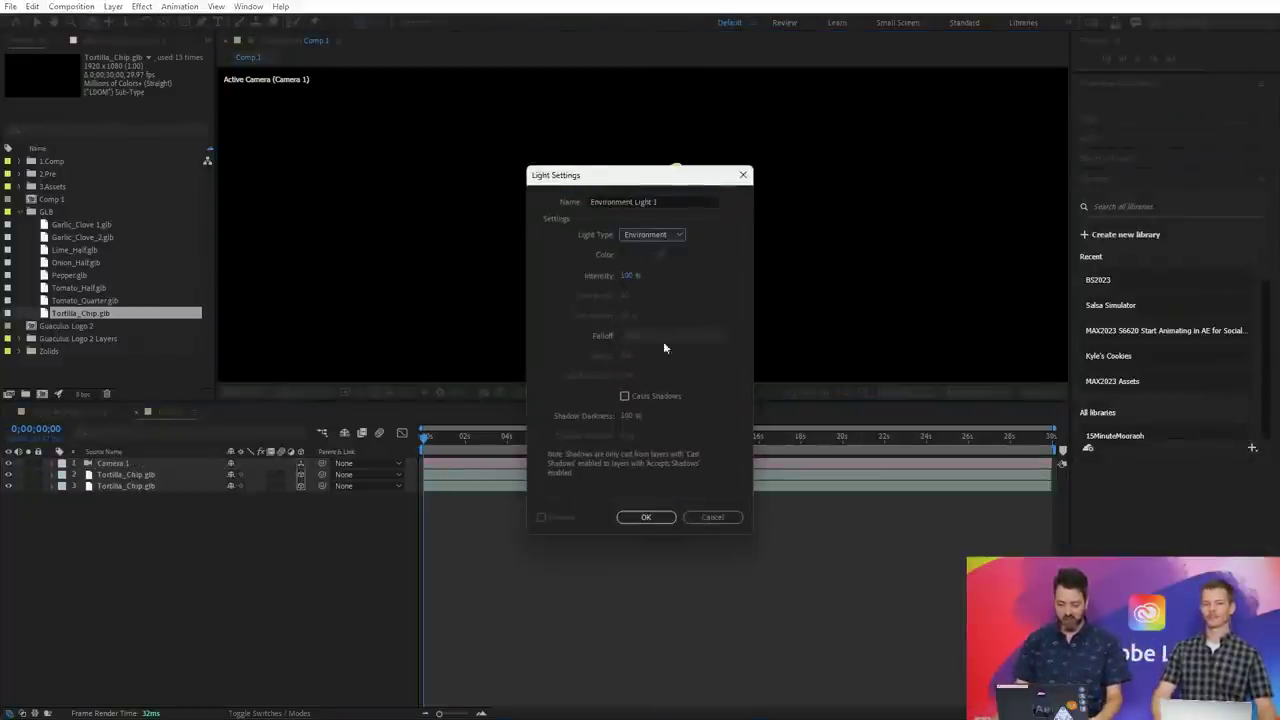
left_click(647, 518)
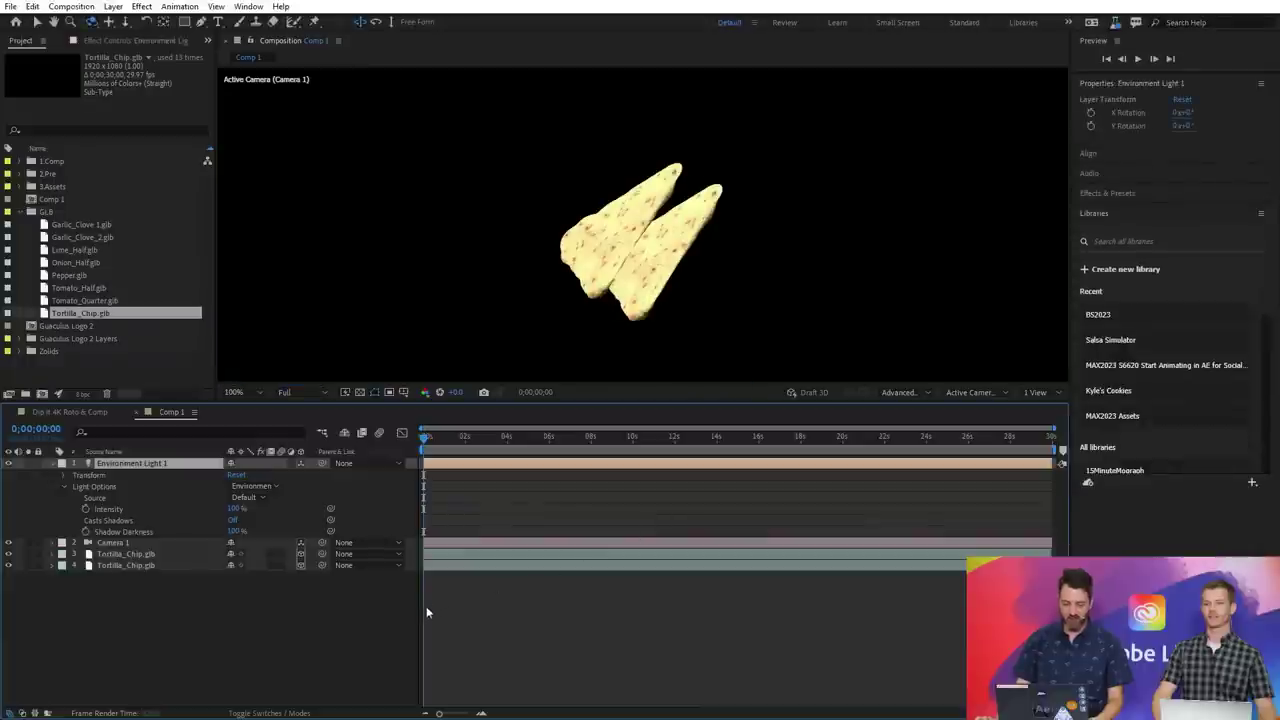
left_click(232, 520)
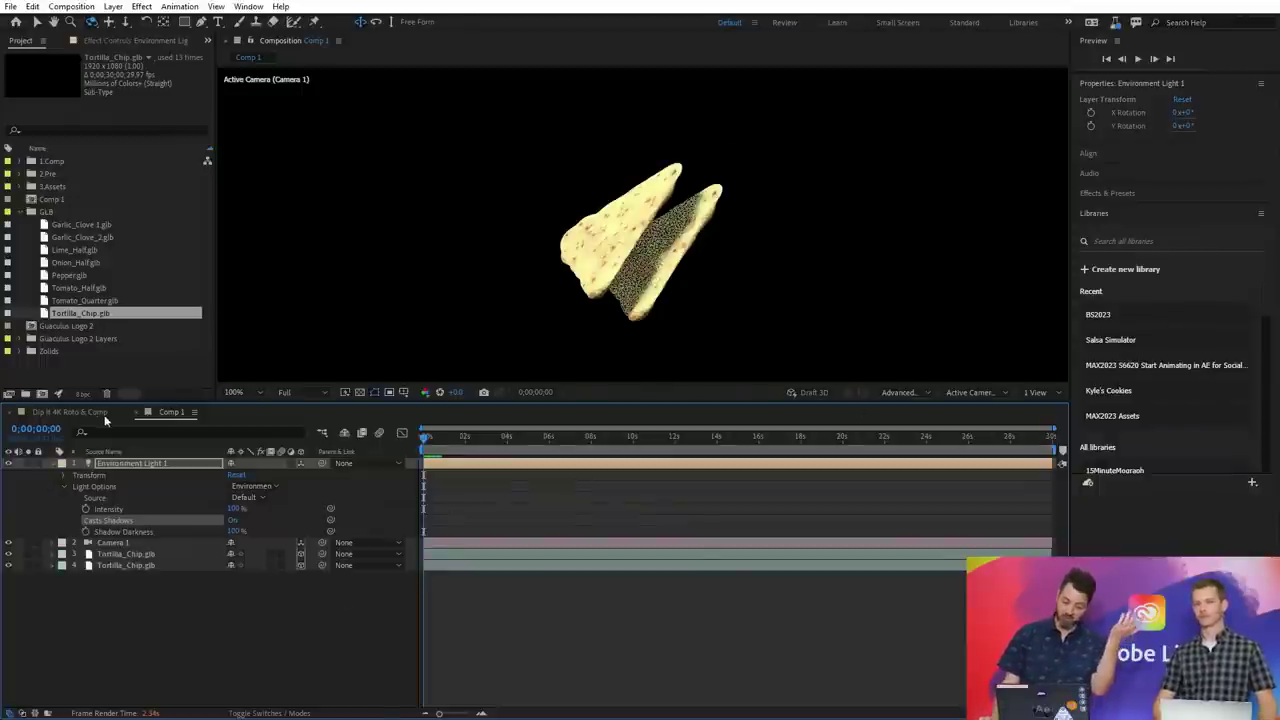
- Return to the Dip It 4K Roto & Comp composition and look over the available new layer types
left_click(88, 412)
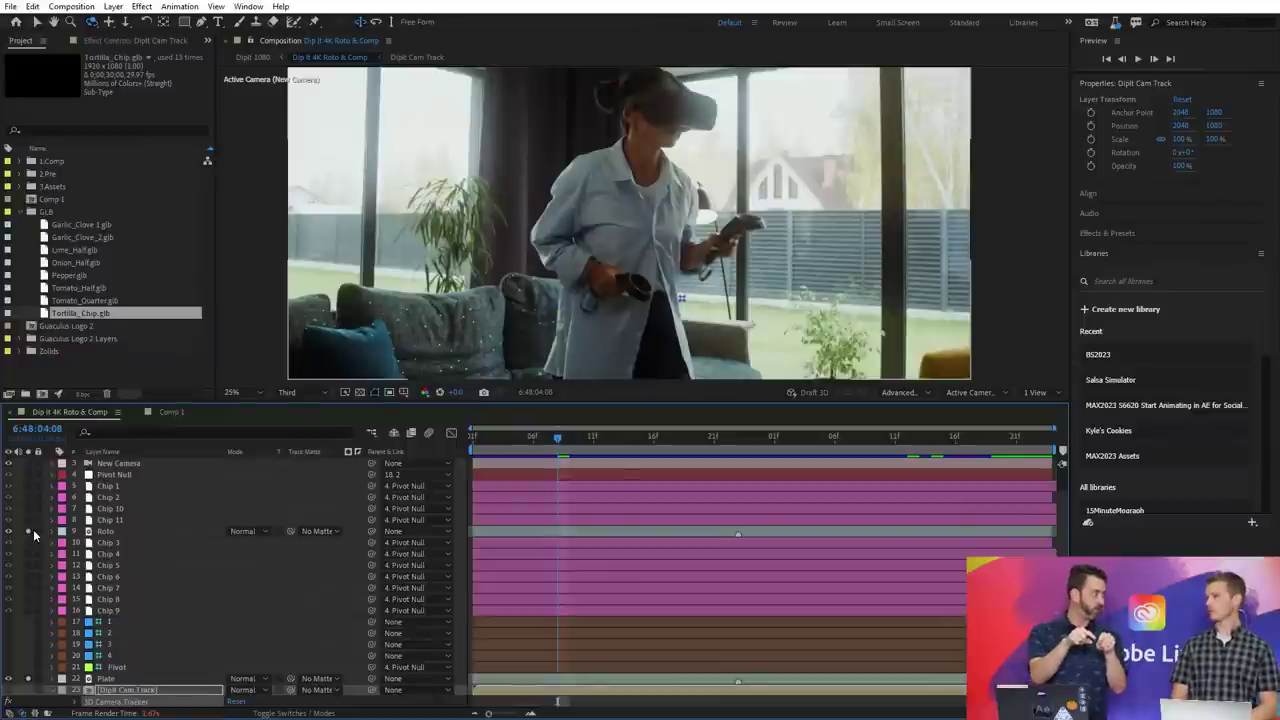
left_click(113, 6)
mouse_move(132, 22)
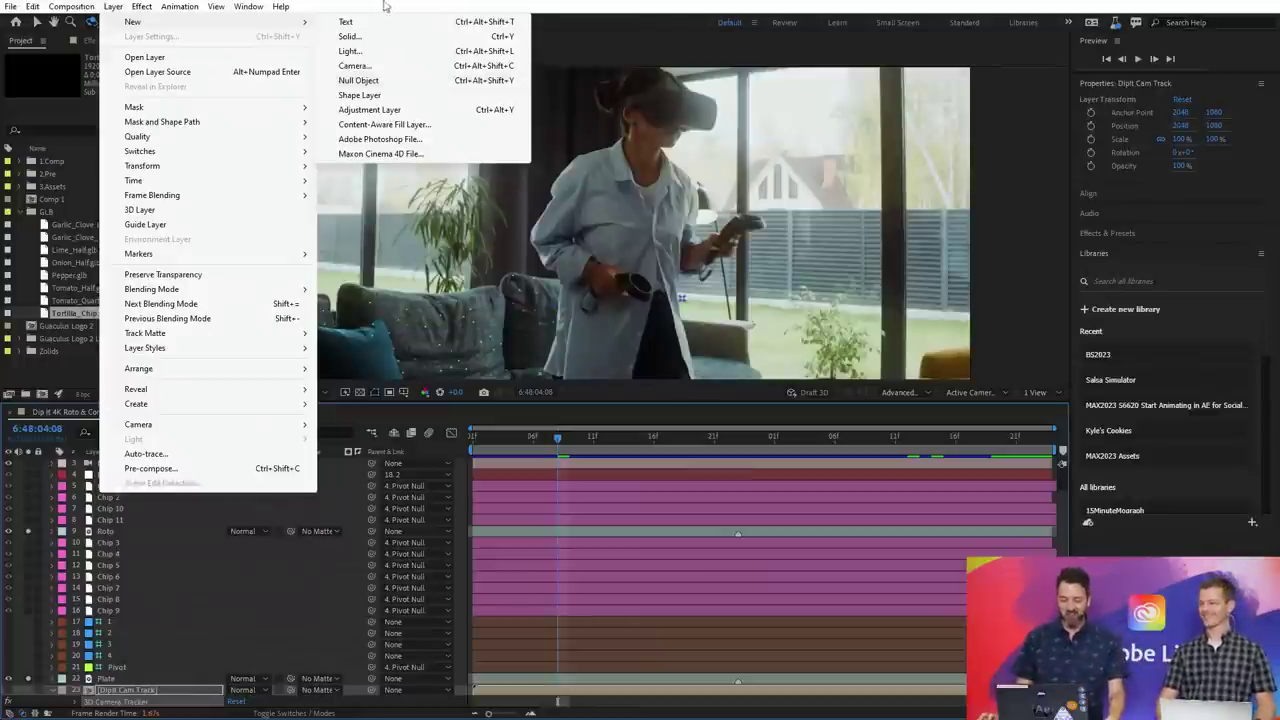
key("Escape")
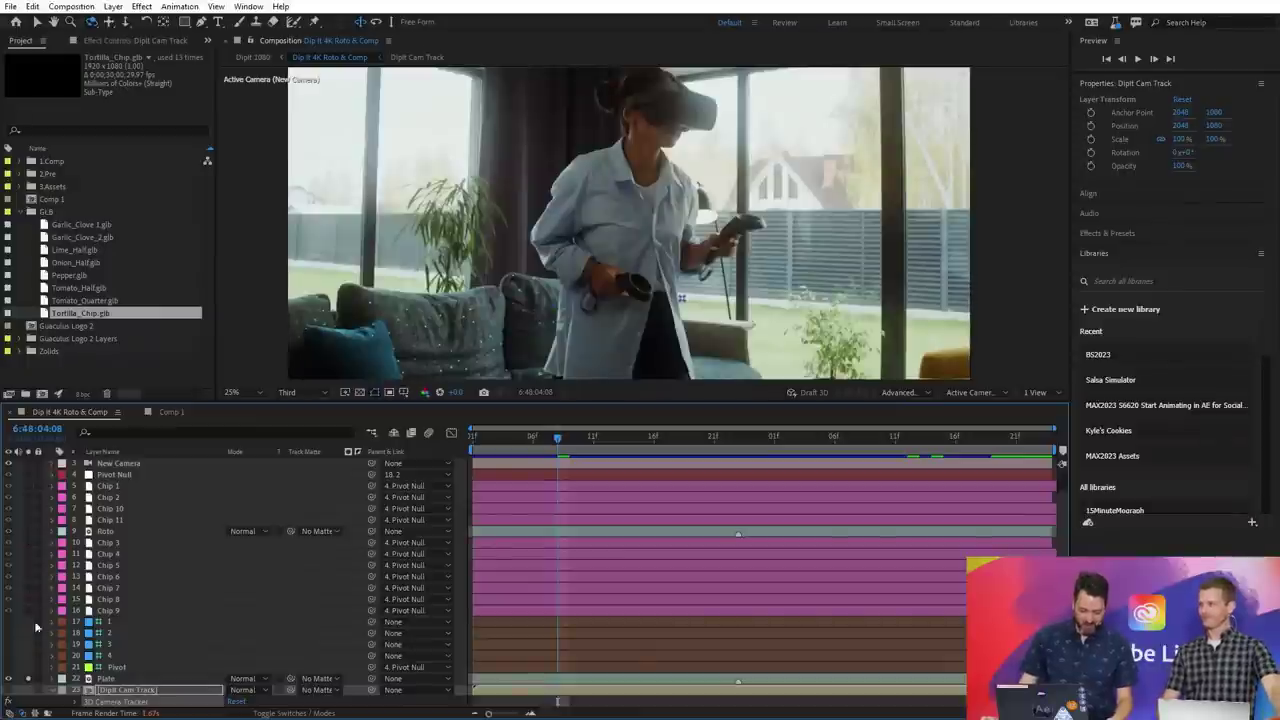
- Turn off solo on the Roto and Plate layers, select Roto, and advance frame by frame to 6:48:04:12
left_click(32, 682)
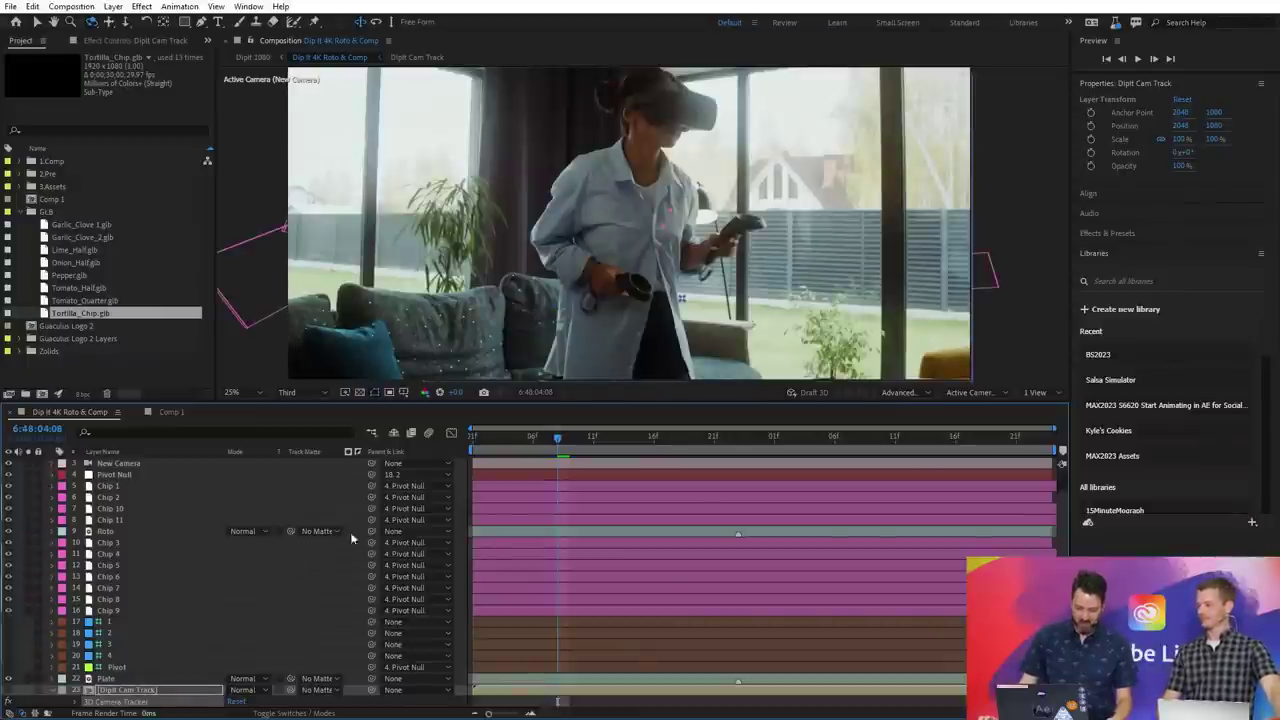
left_click(158, 534)
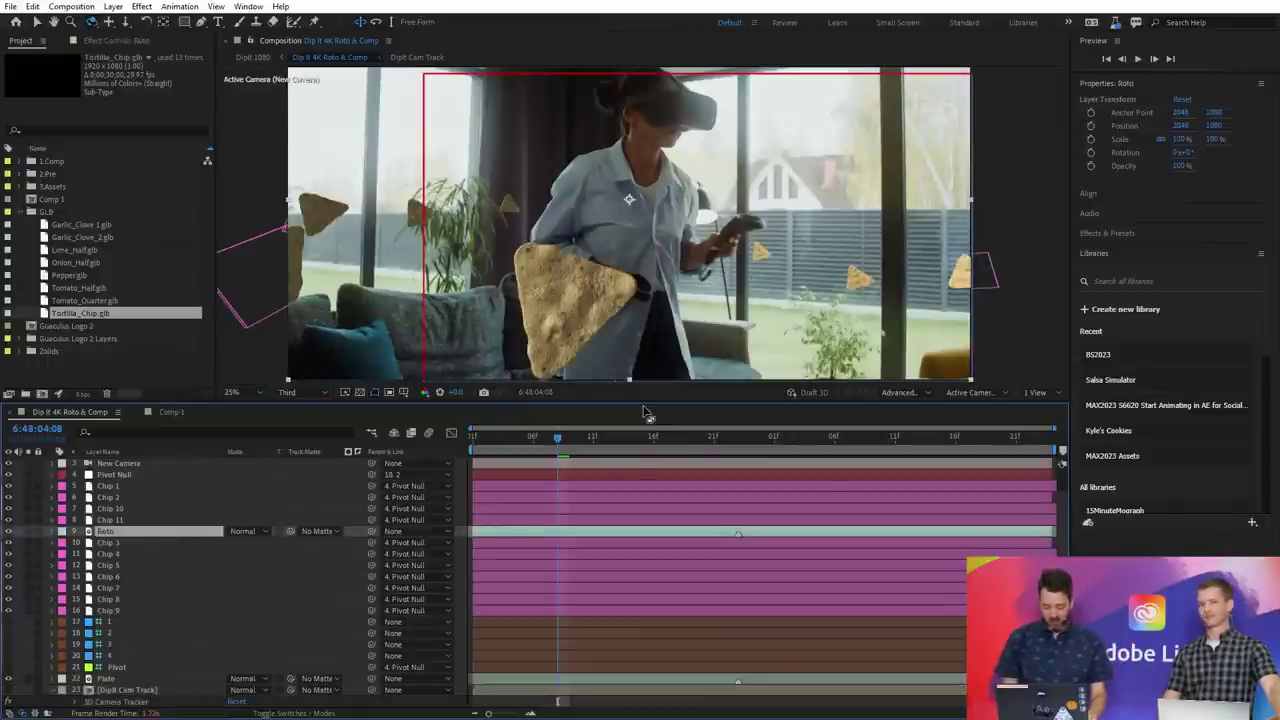
key("Page_Down")
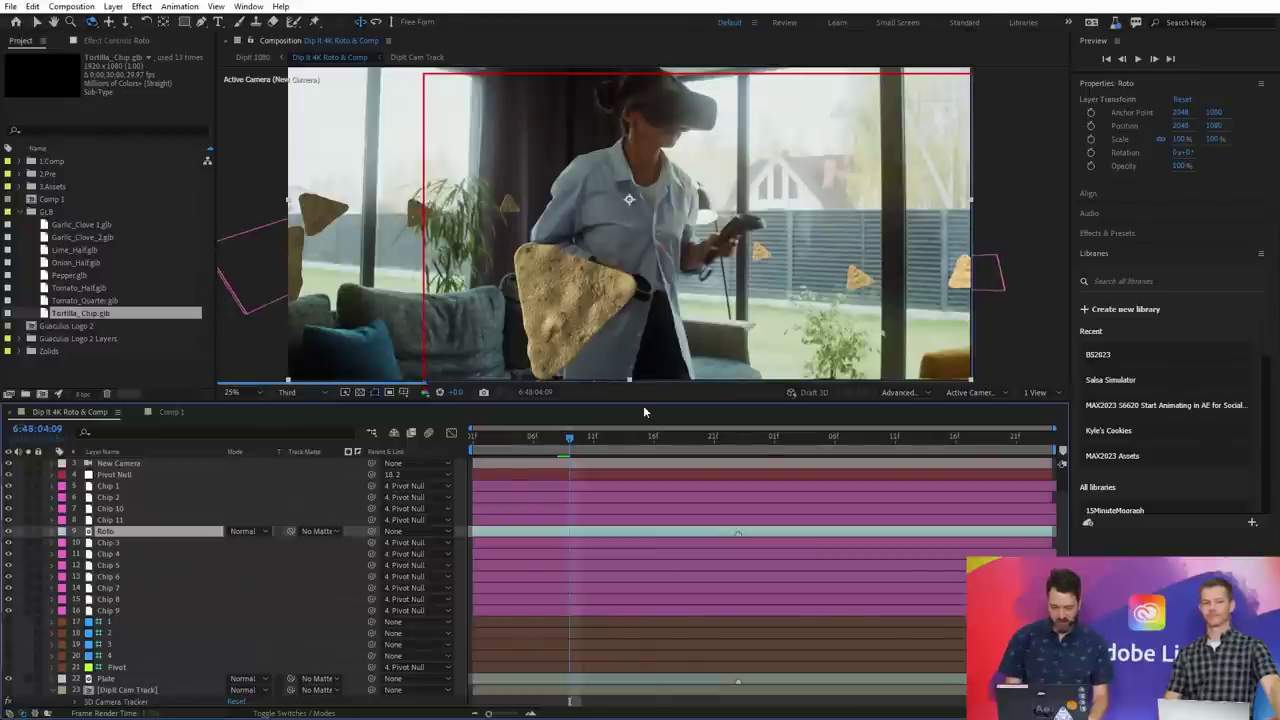
key("Page_Down")
key("Page_Down")
key("Page_Down")
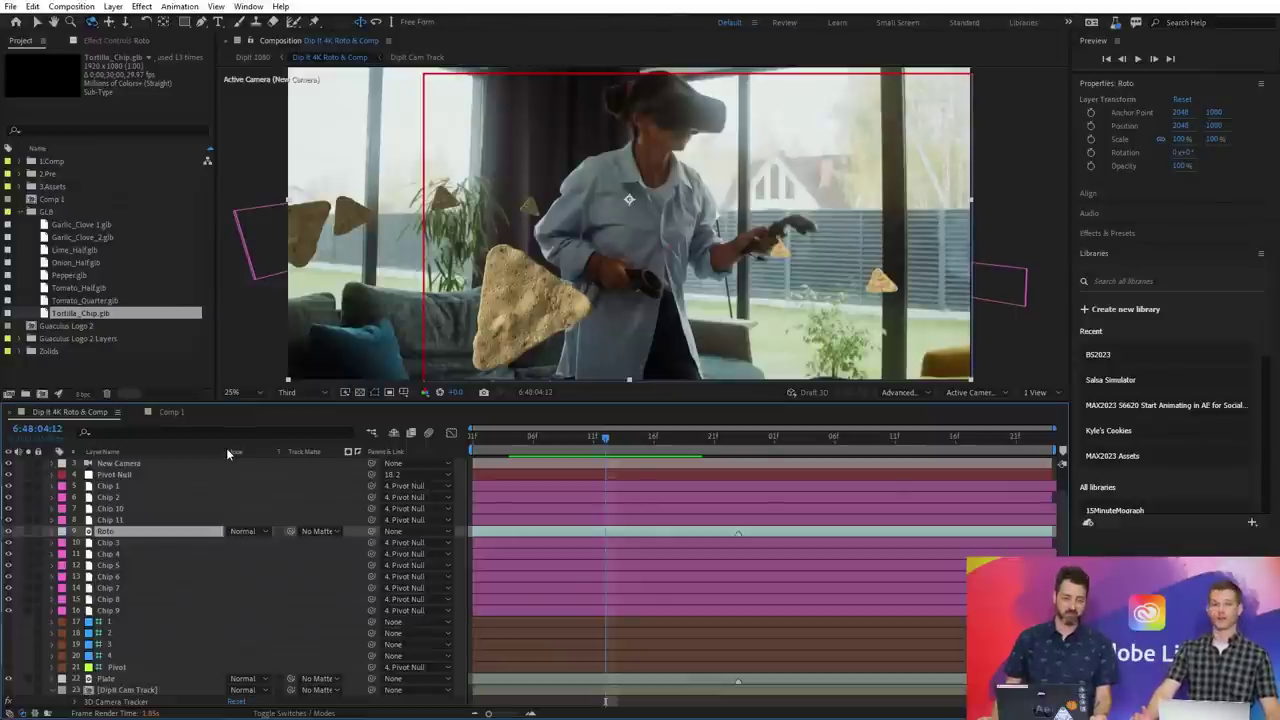
- Expand the Shots folder inside 1.Comp and open the VFX ZoomPush composition
left_click(19, 163)
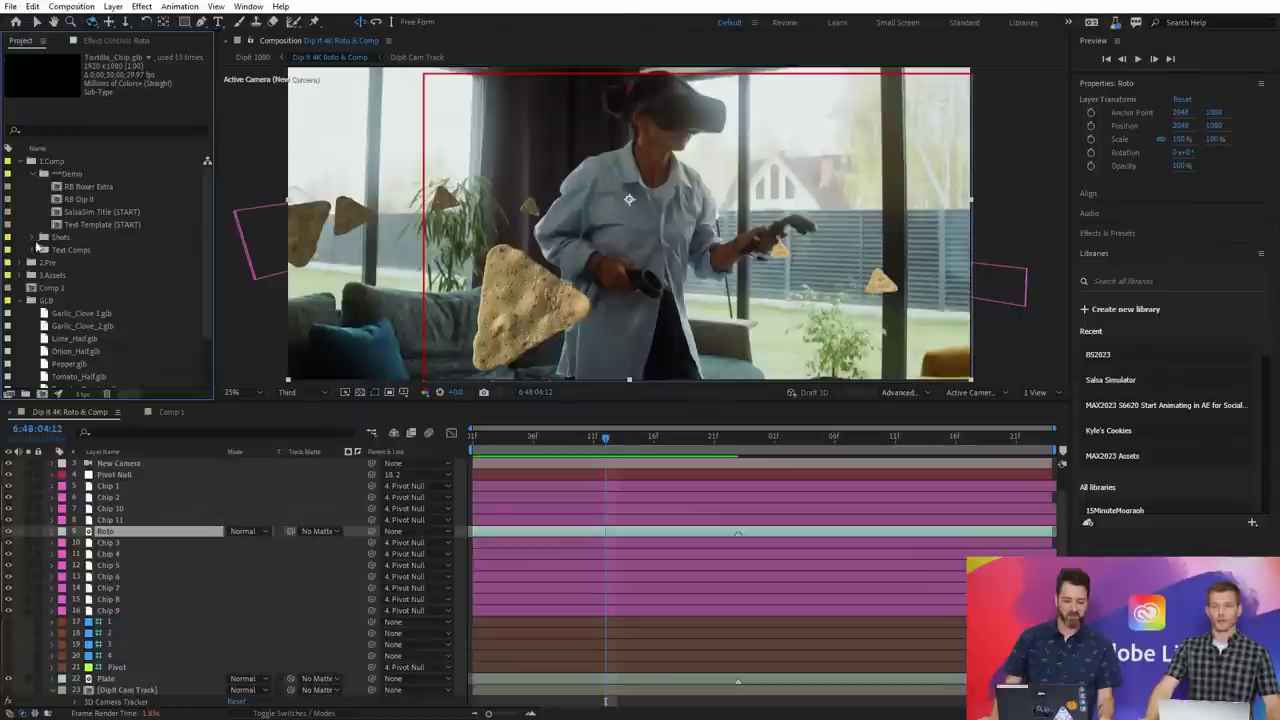
left_click(33, 240)
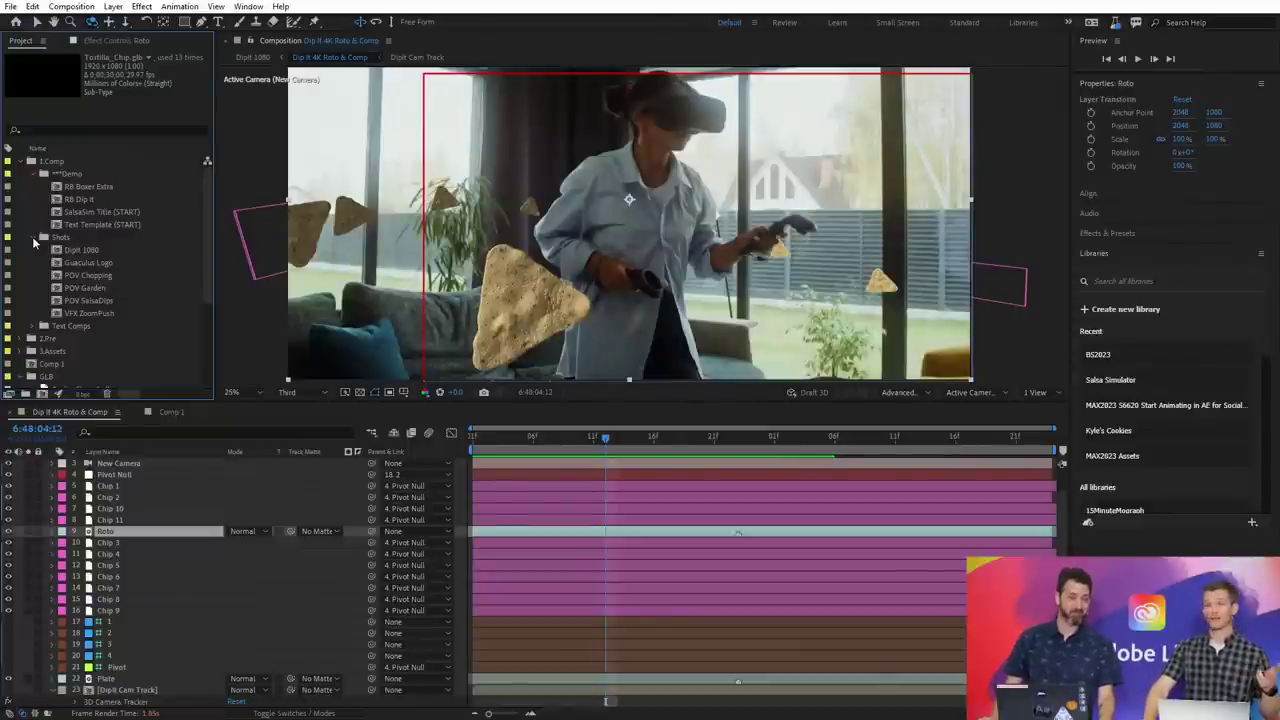
double_click(90, 314)
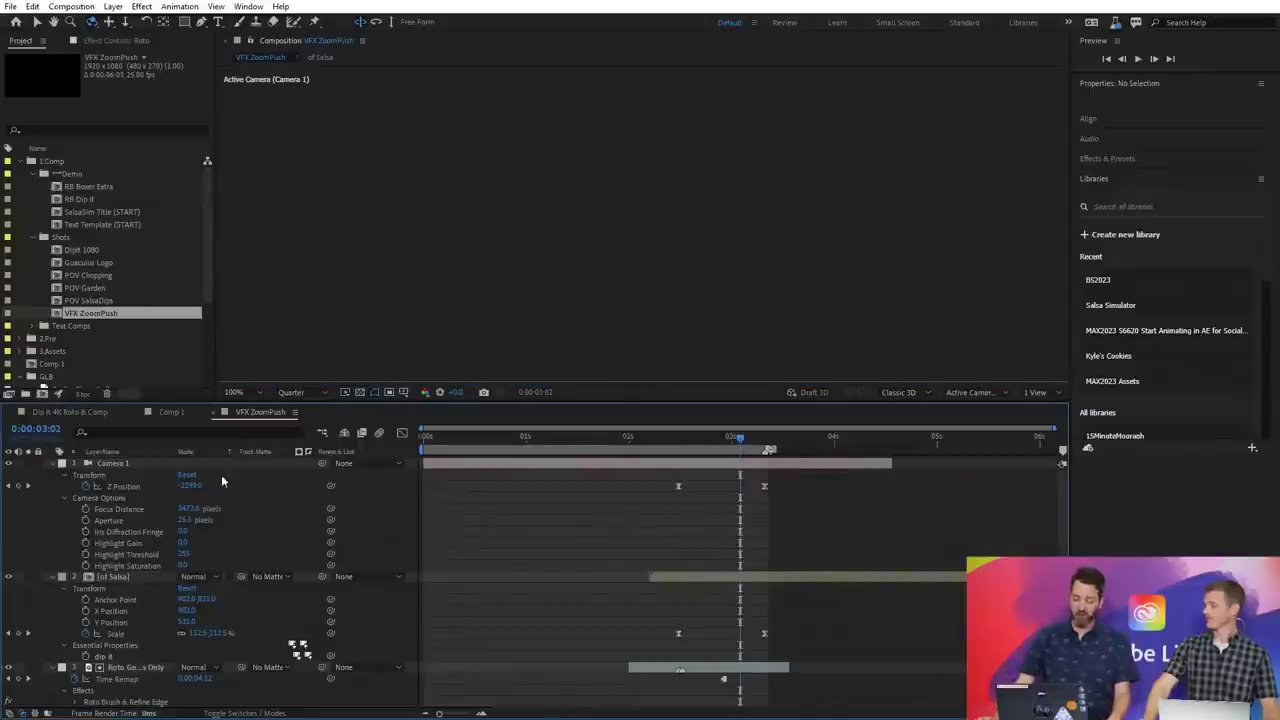
- Collapse the properties of all layers in the VFX ZoomPush composition and deselect them
left_click(115, 463)
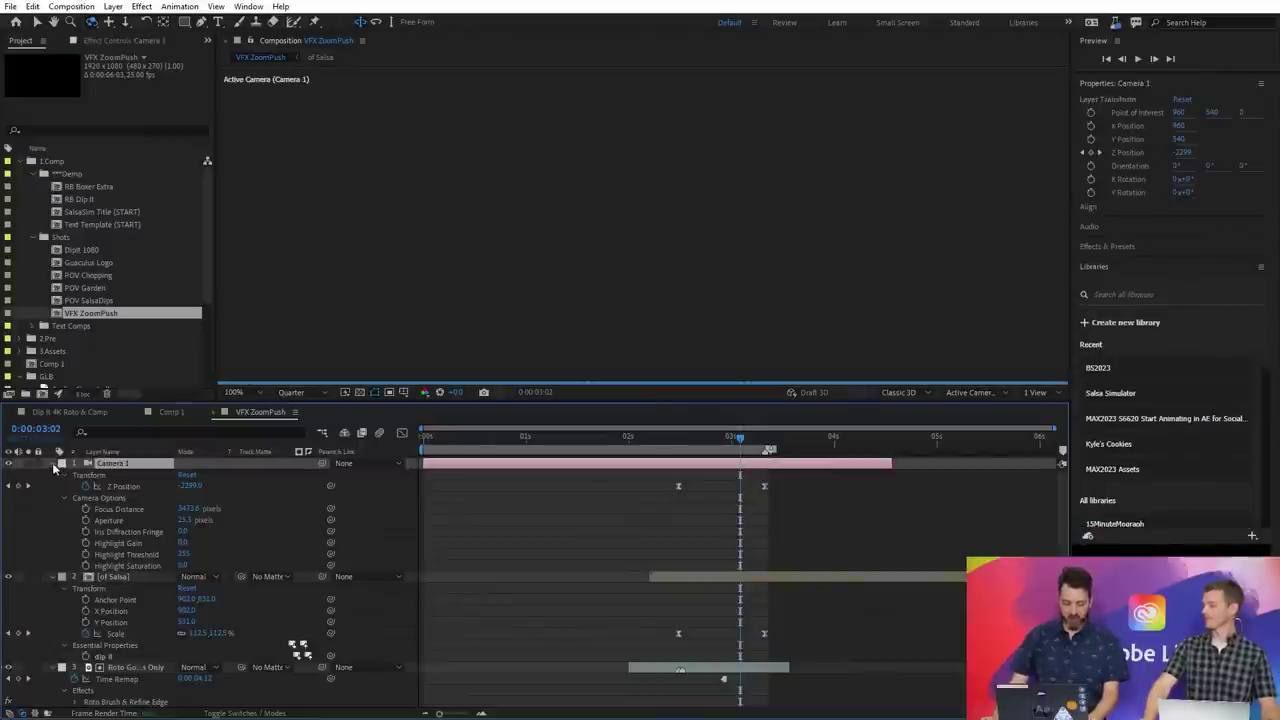
key("ctrl+a")
key("u")
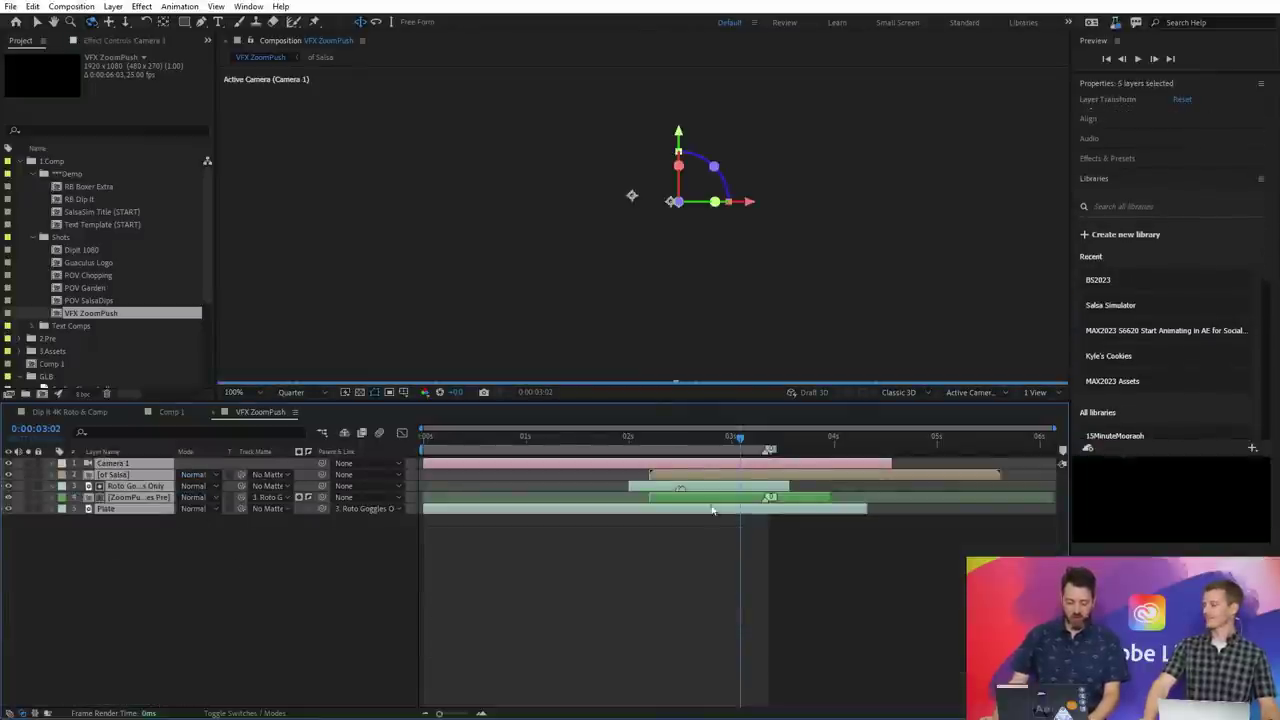
key("F2")
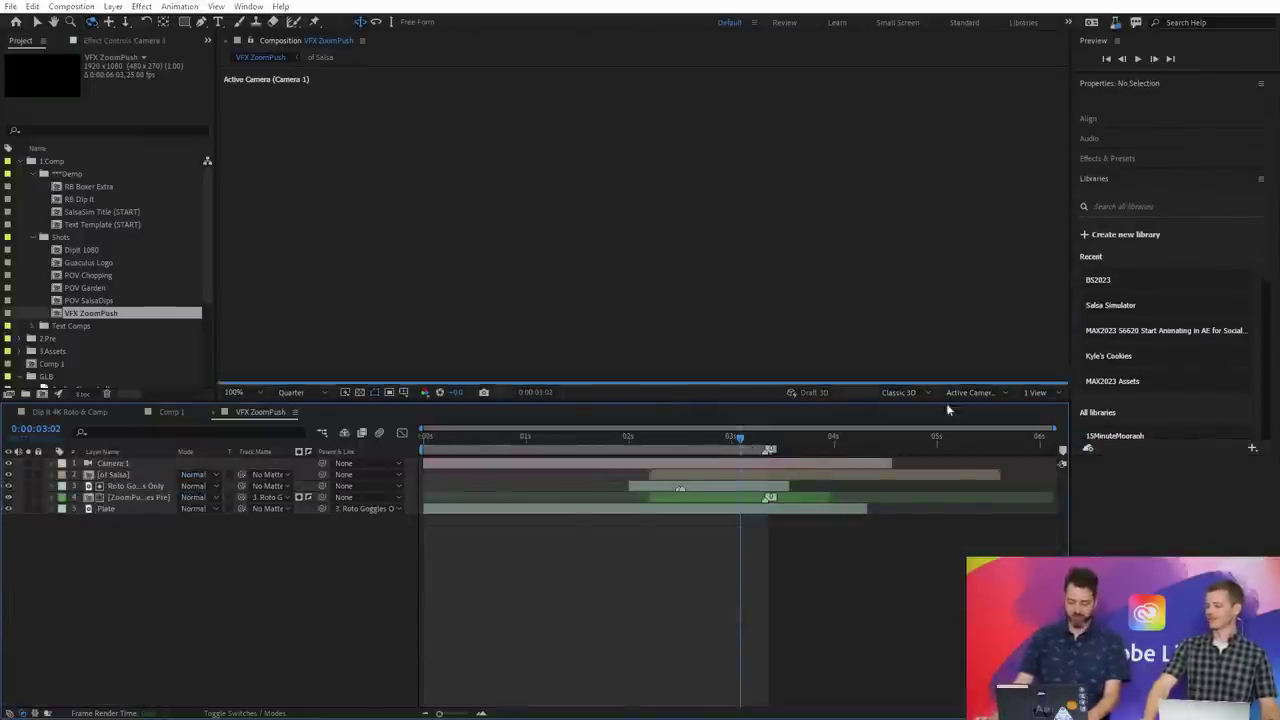
- Switch to the video player with the Salsa Simulator trailer and scrub from the Welcome to the Future shot to the Of Salsa shot
key("alt+Tab")
key("alt+Tab")
key("alt+Tab")
key("alt+Tab")
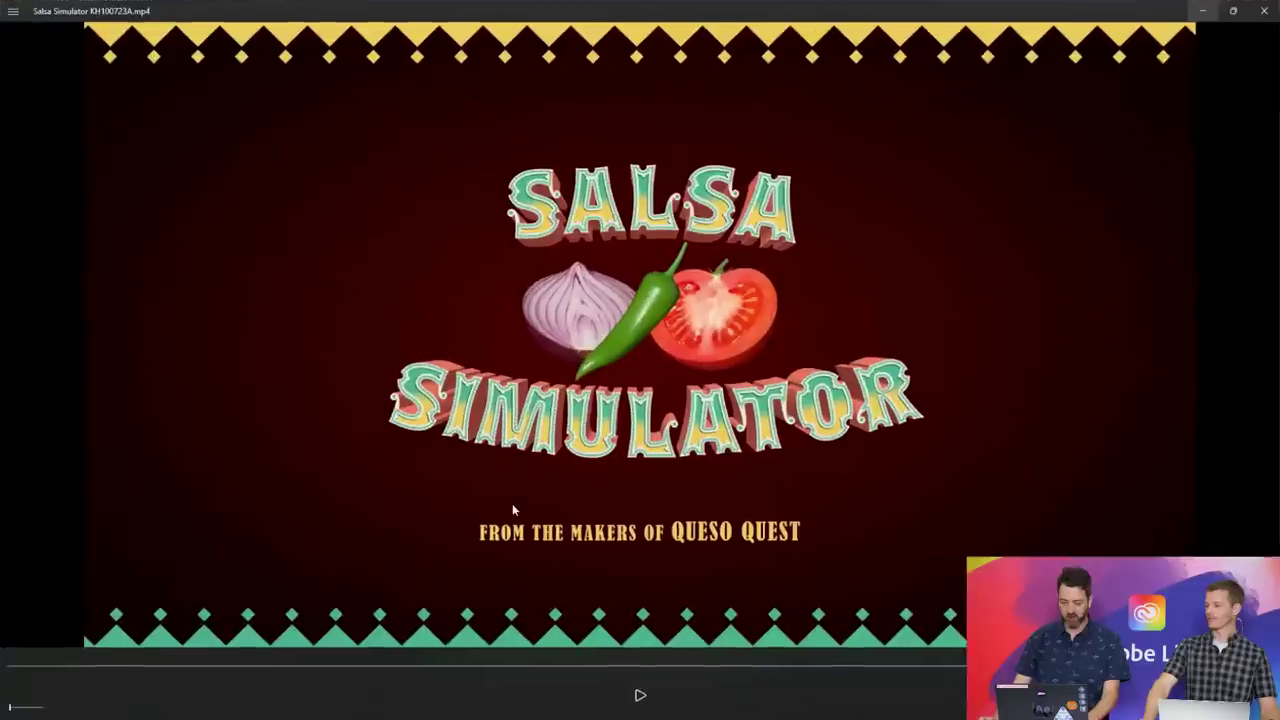
left_click(198, 667)
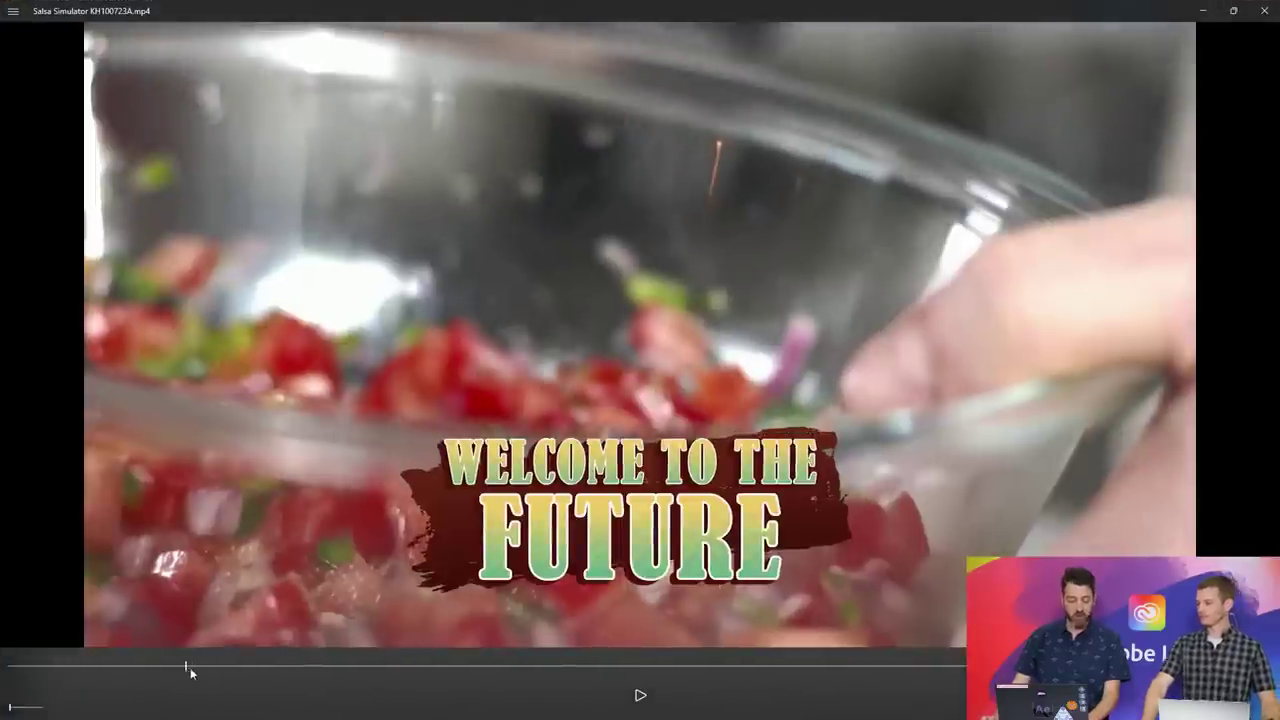
left_click_drag(190, 667, 336, 663)
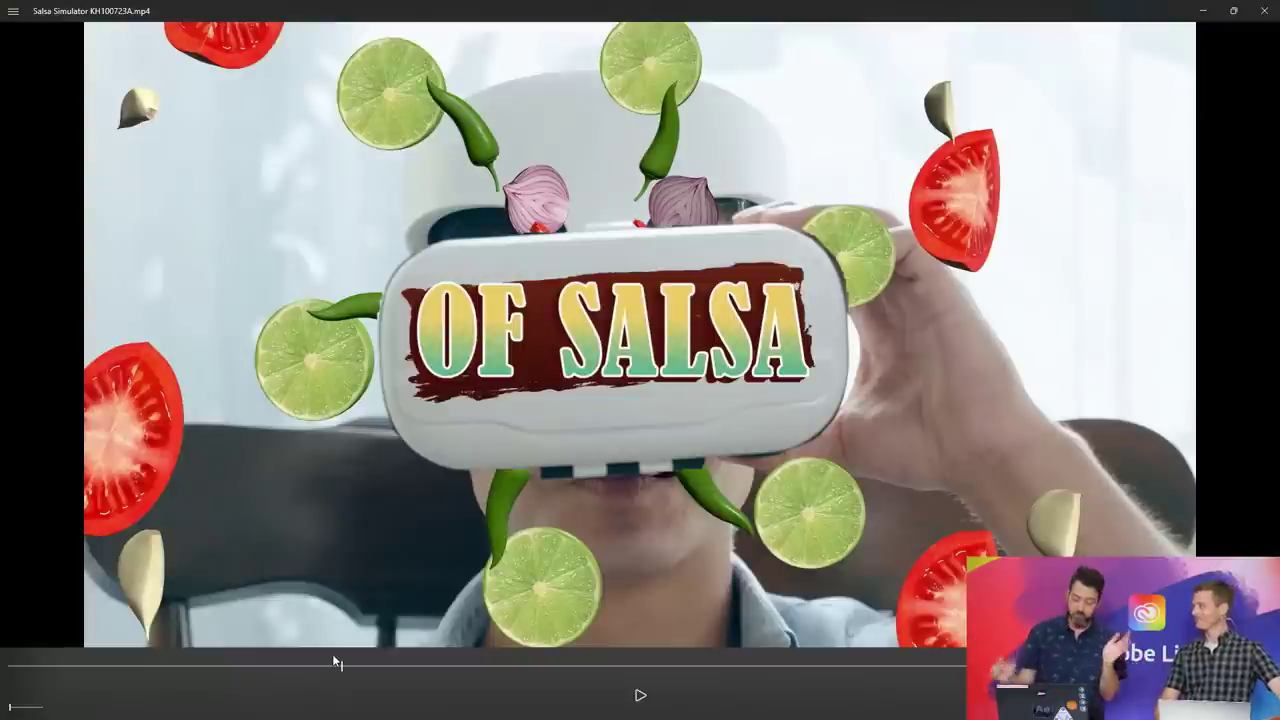
- Examine the Multiplayer, salsa bowl, and Chop It shots while moving backward through the trailer
left_click(875, 663)
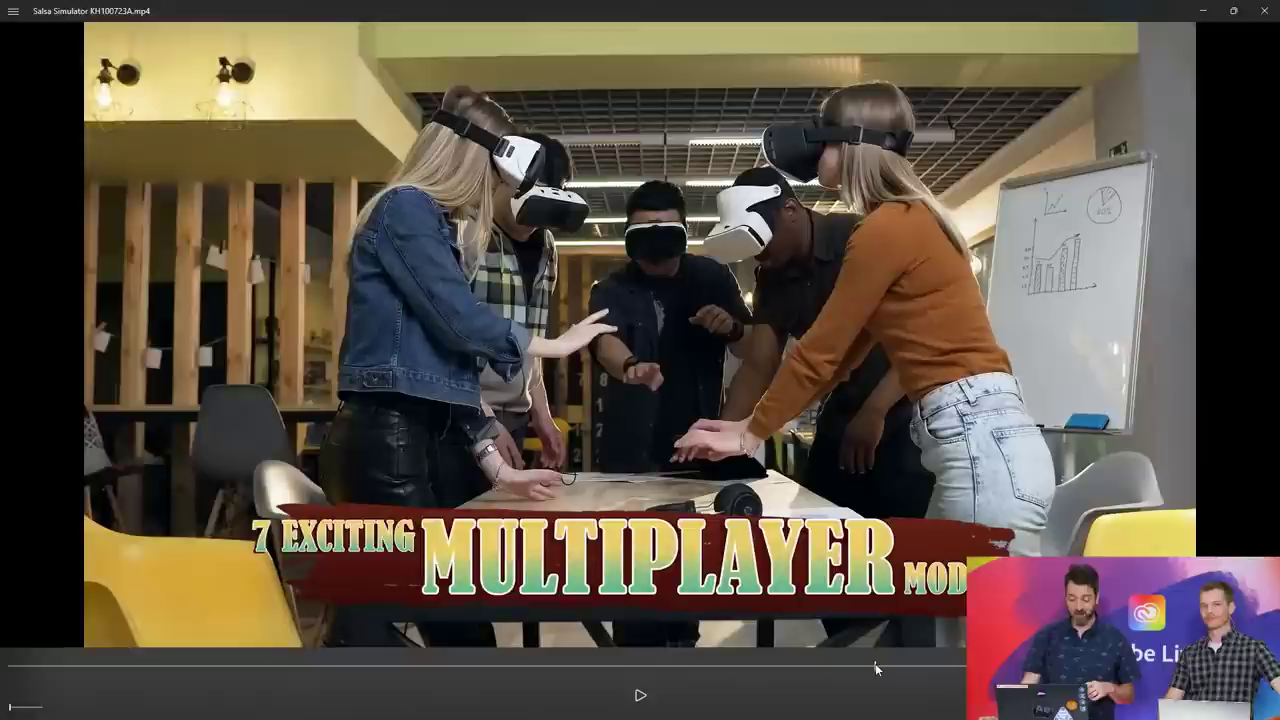
left_click(800, 666)
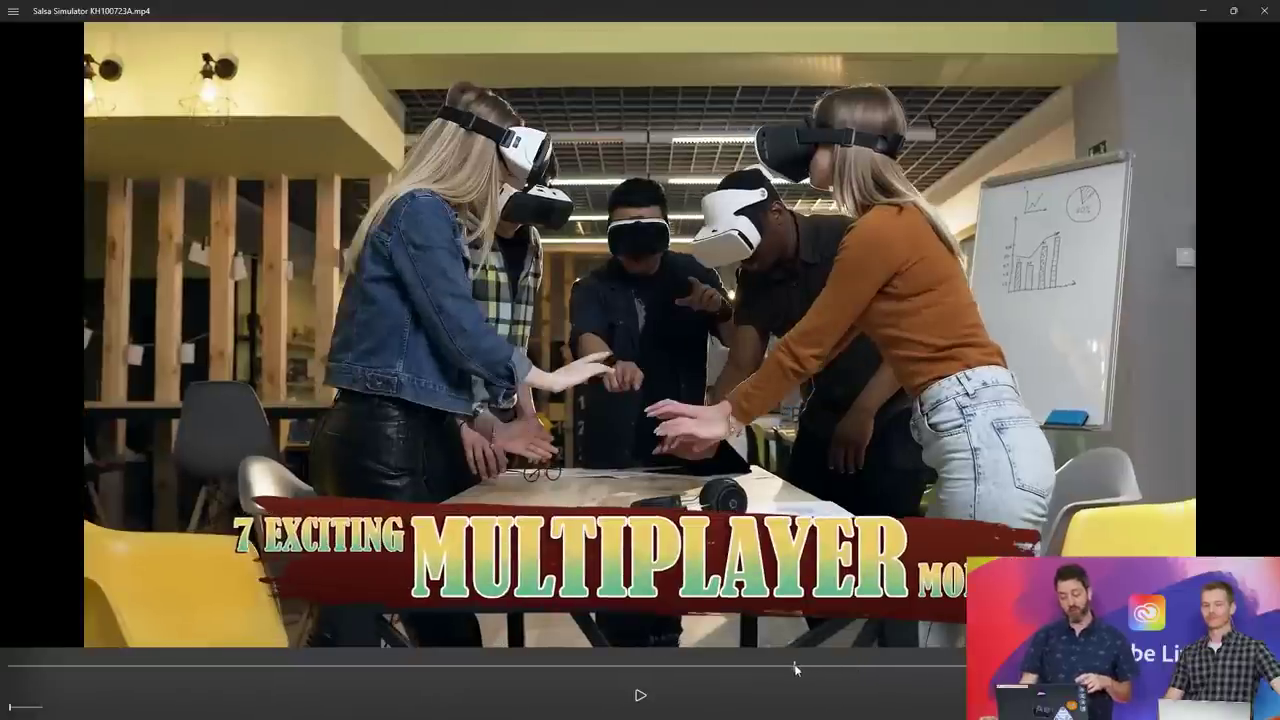
left_click(743, 668)
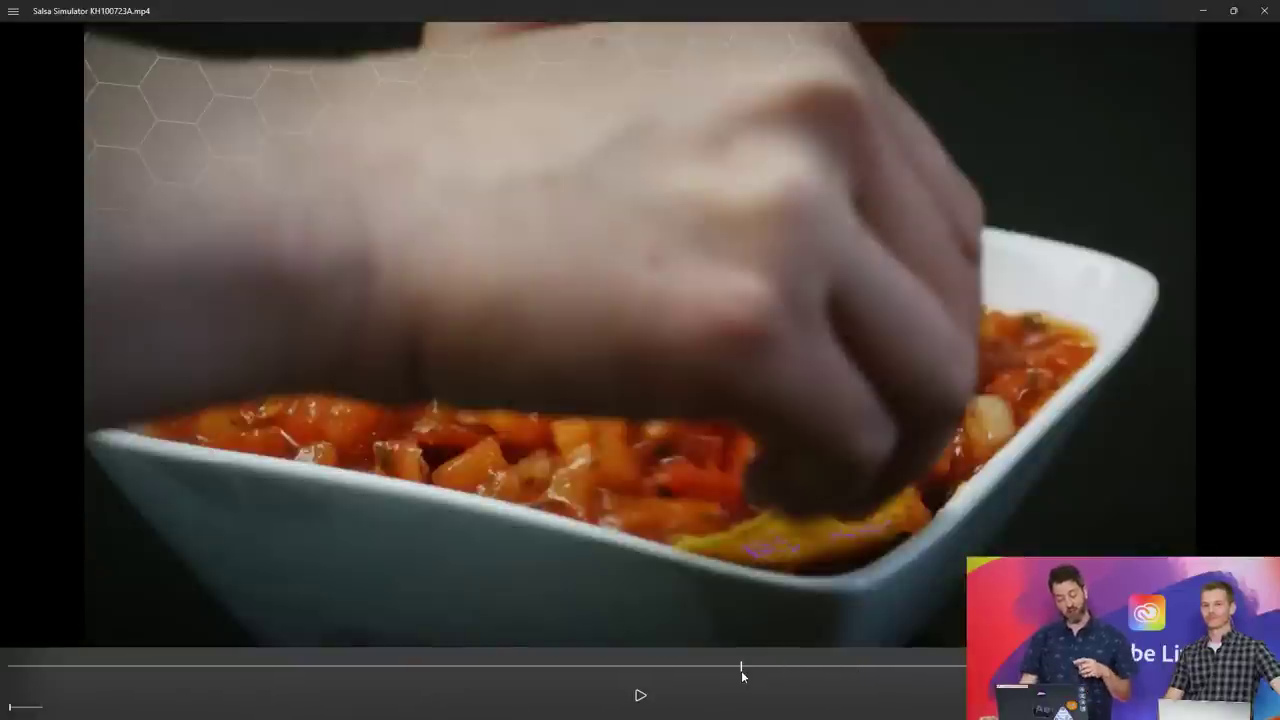
left_click(691, 668)
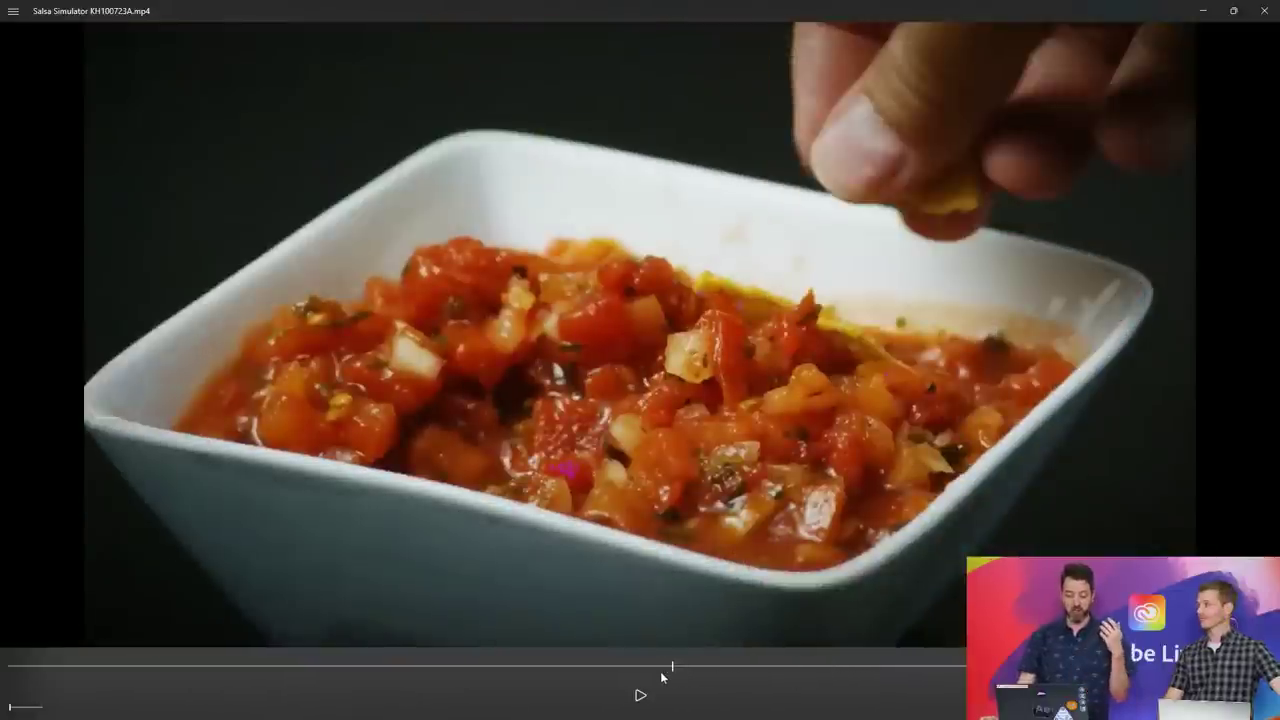
left_click(650, 668)
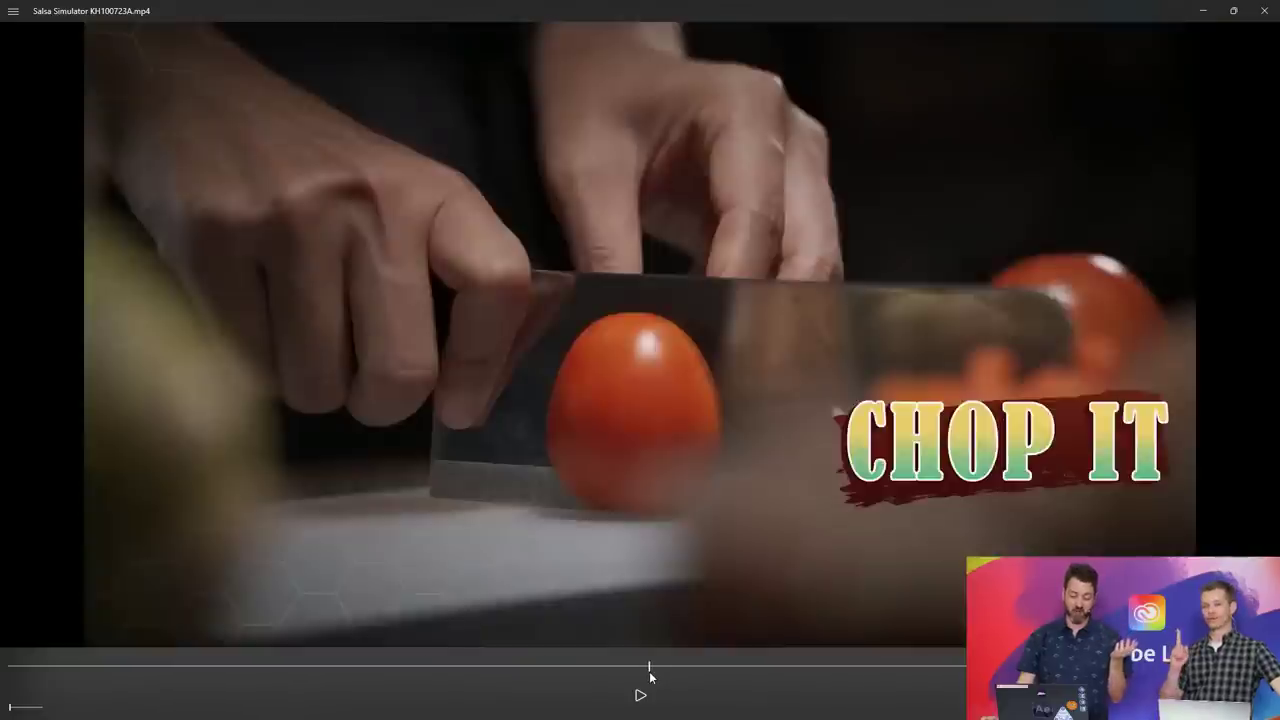
- Review the Dip It and Of Salsa shots in the trailer, and minimize the video player
left_click_drag(650, 678, 705, 670)
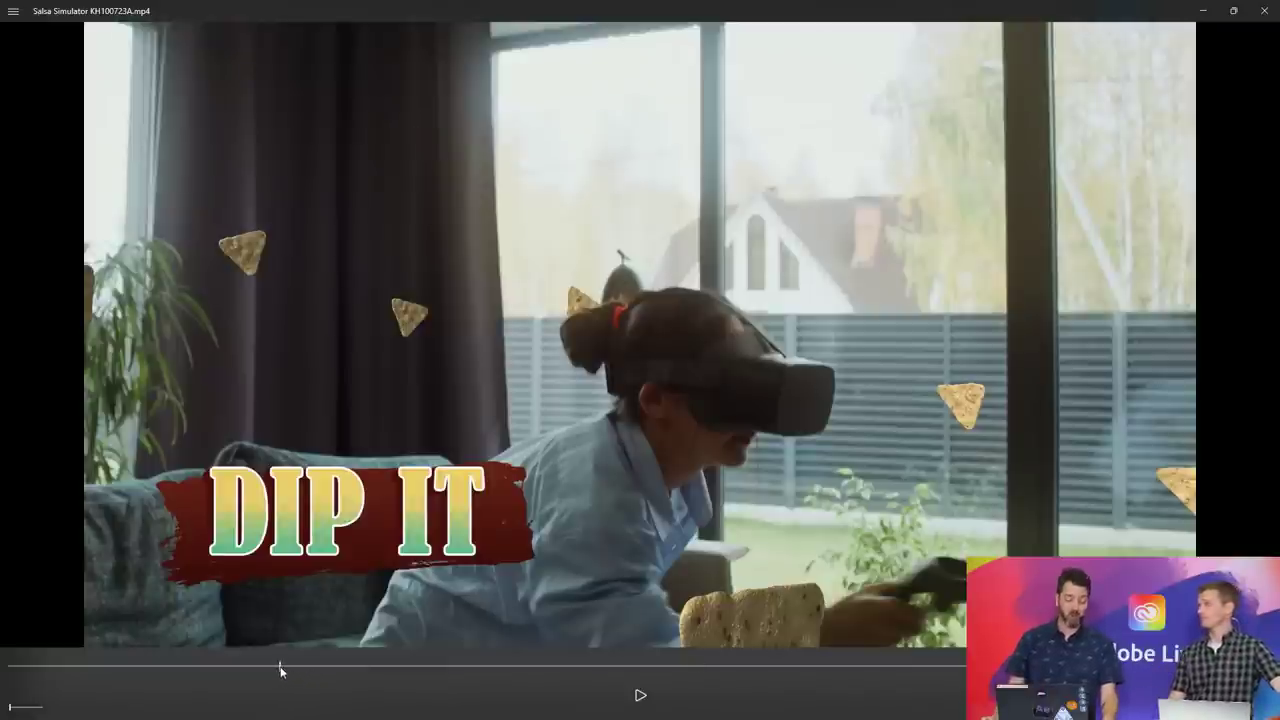
left_click_drag(280, 663, 337, 661)
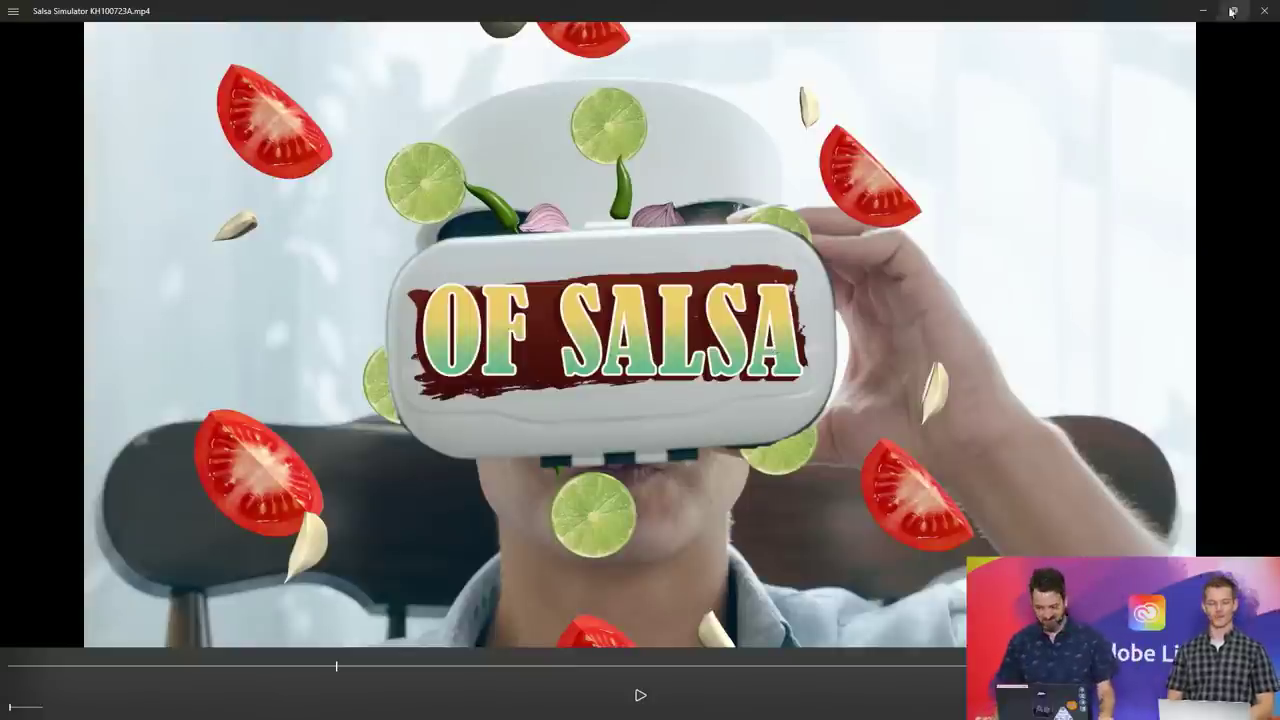
left_click(1197, 10)
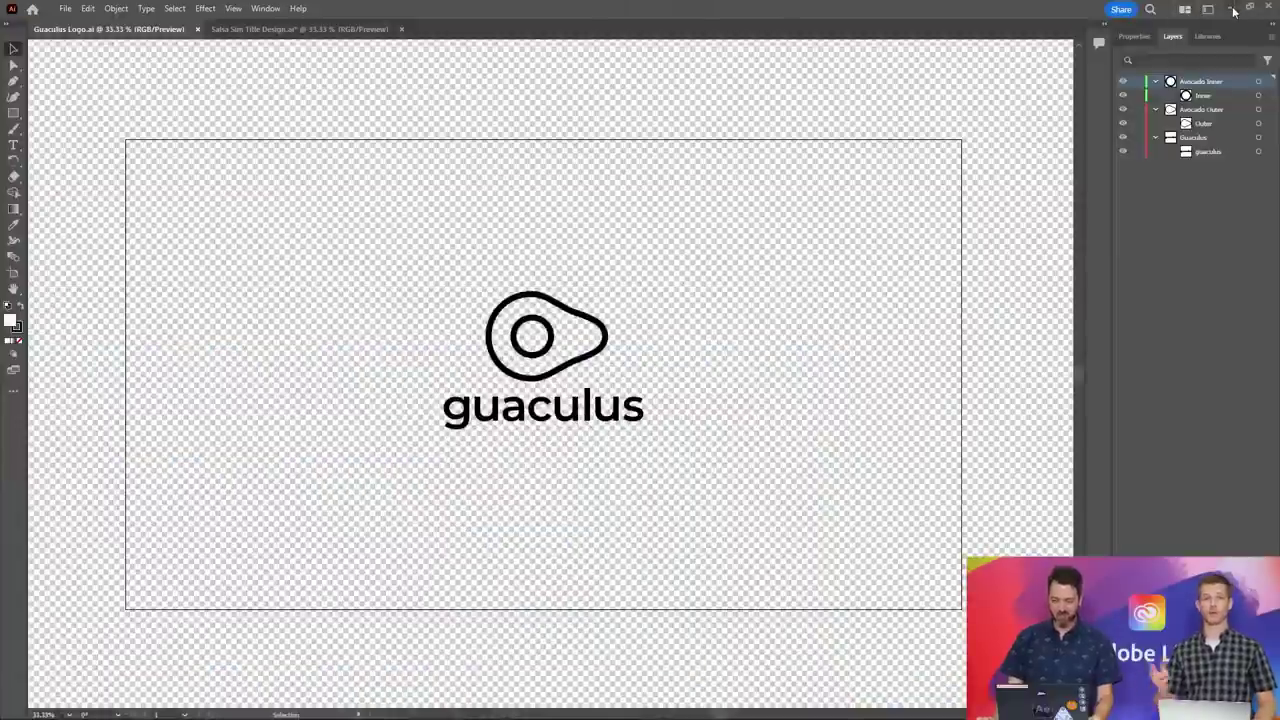